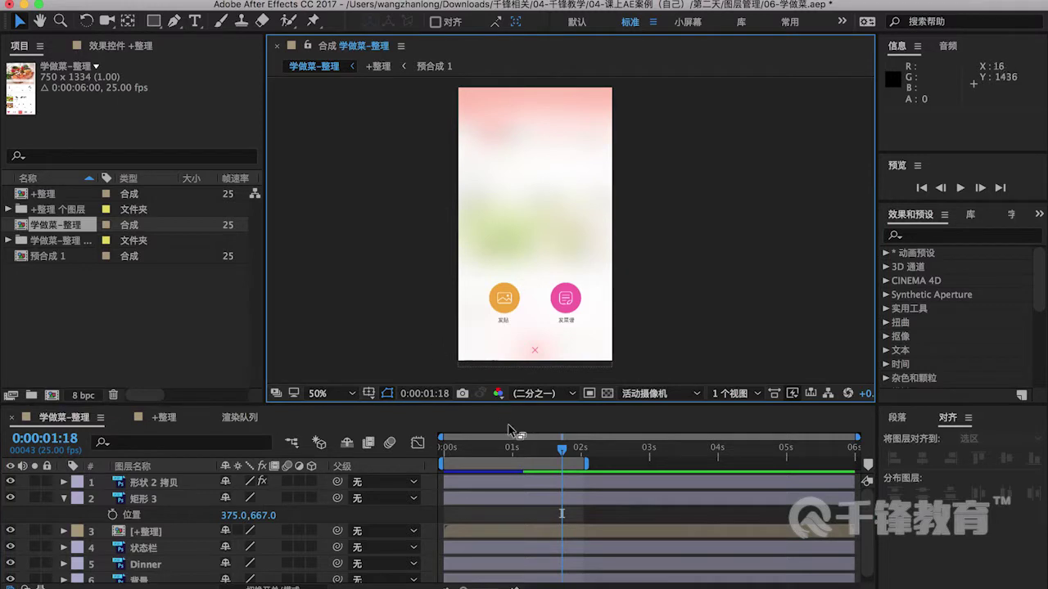
Step: Preview the 学做菜-整理 composition's animation from the first frame and return the playhead to the start
key(Home)
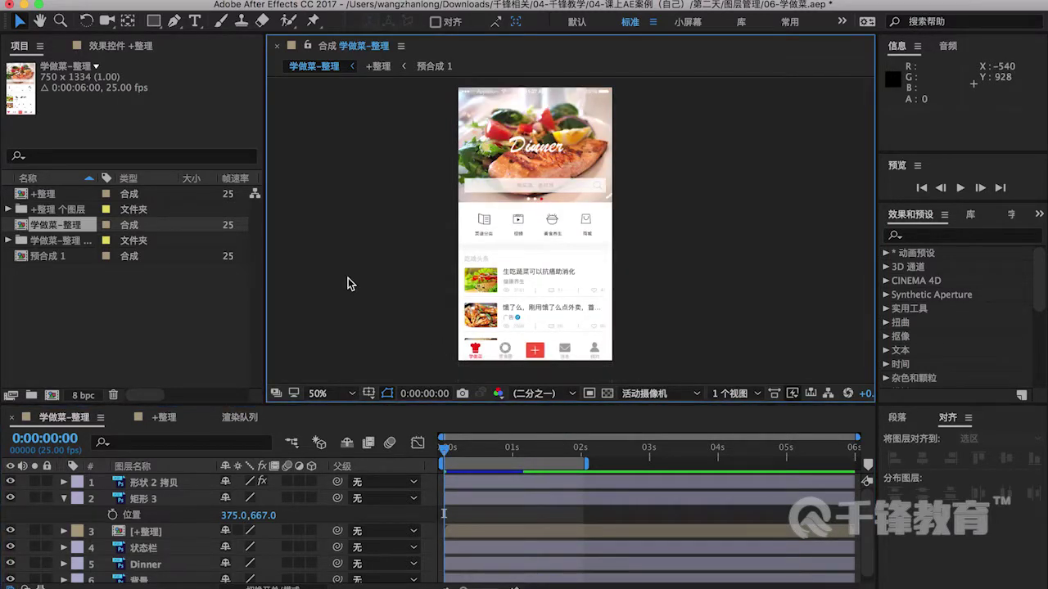
key(space)
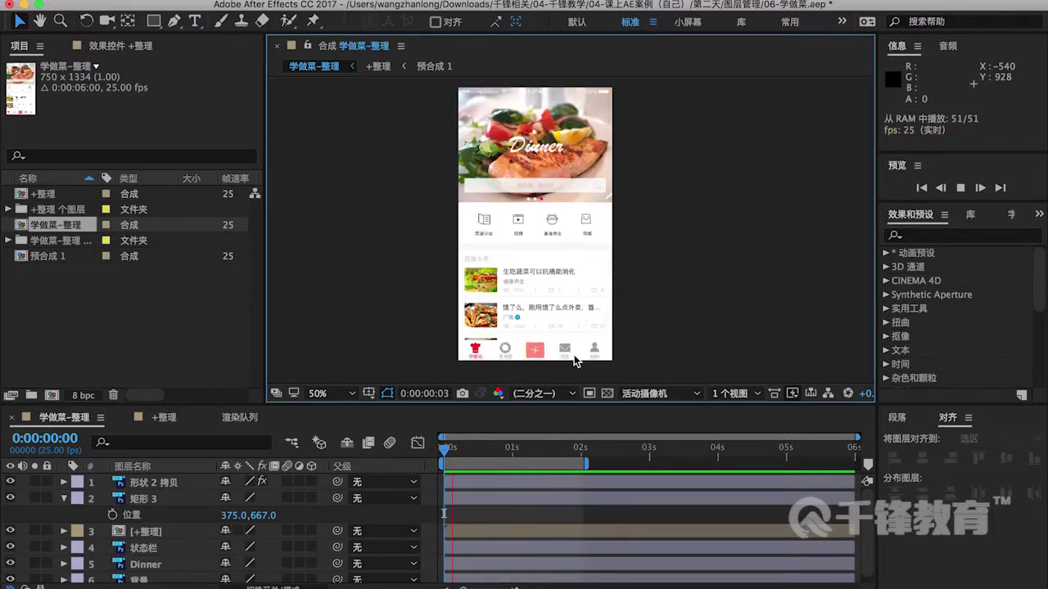
click(528, 448)
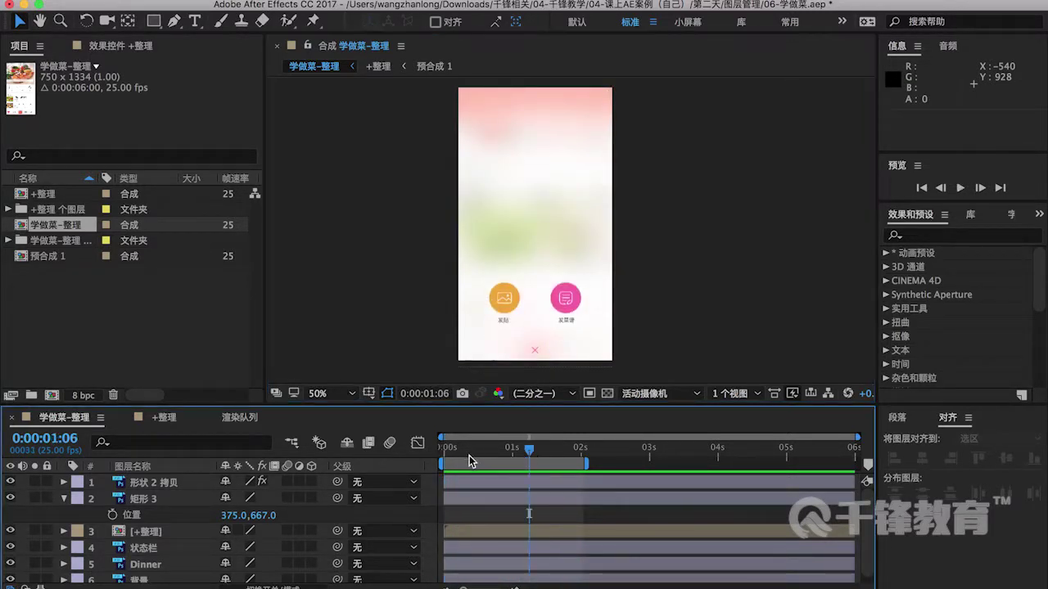
drag(529, 449, 387, 450)
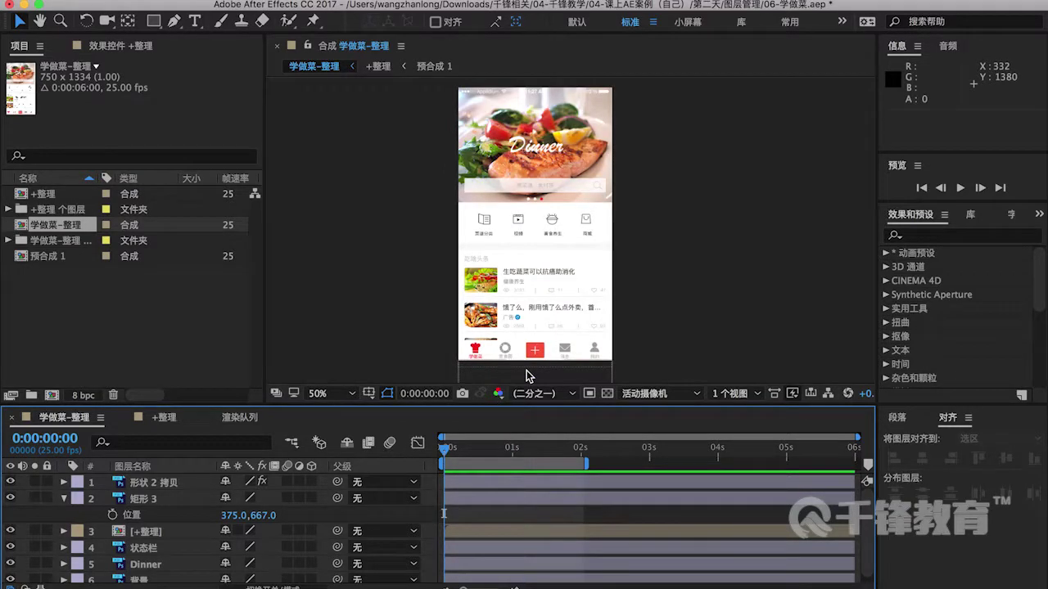
mouse_move(446, 452)
mouse_down()
mouse_move(475, 449)
mouse_move(434, 456)
mouse_up()
Step: Remove all opacity keyframes from the 矩形 3 layer
click(544, 349)
key(Return)
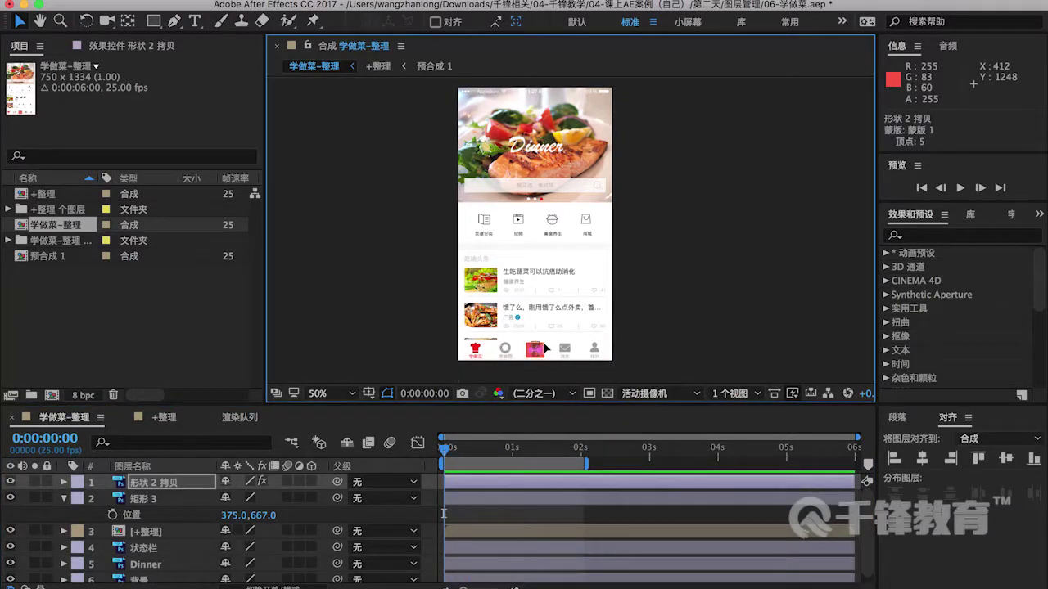
click(151, 495)
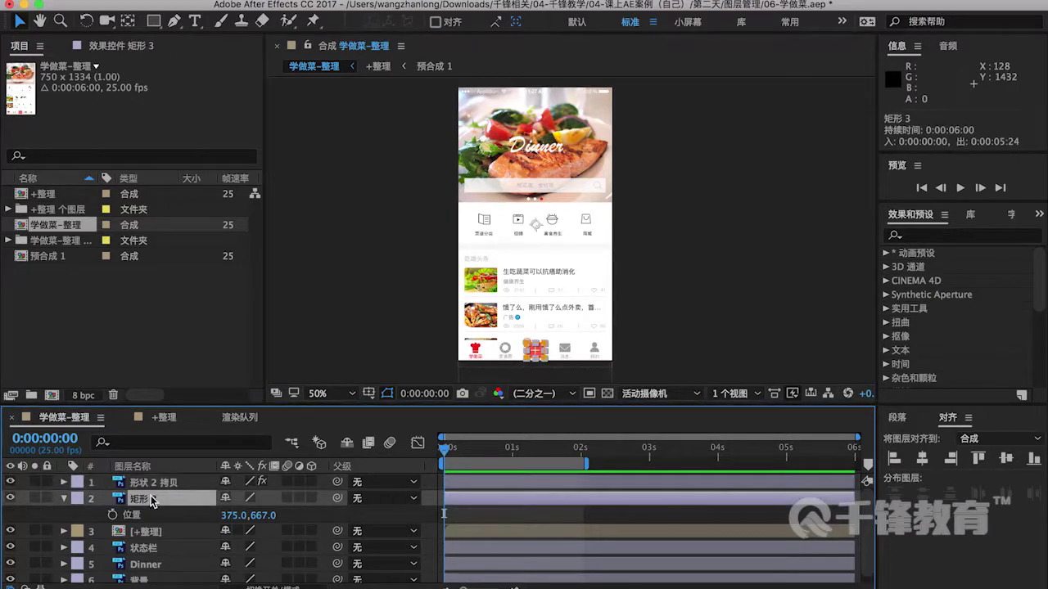
key(t)
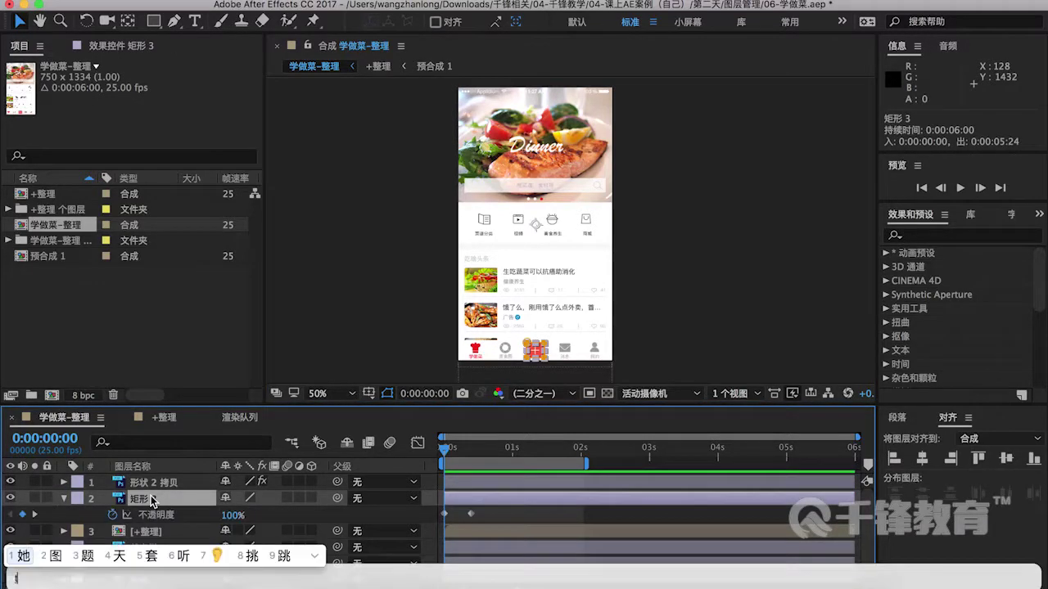
key(Escape)
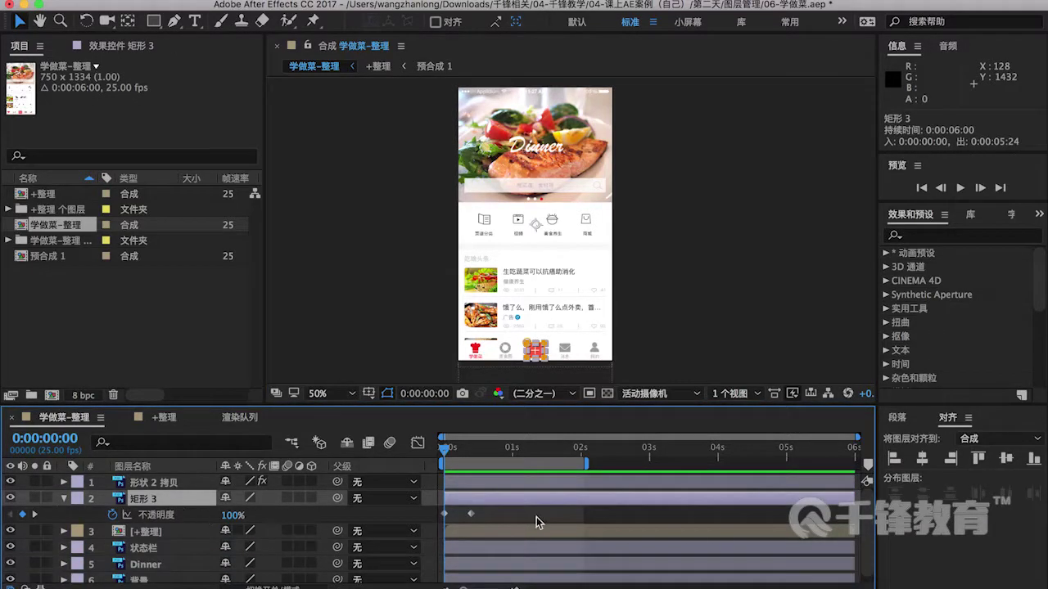
drag(509, 513, 427, 507)
drag(487, 519, 419, 510)
key(Delete)
mouse_move(446, 457)
mouse_down()
mouse_move(471, 458)
mouse_move(434, 458)
mouse_move(499, 457)
mouse_move(447, 452)
mouse_up()
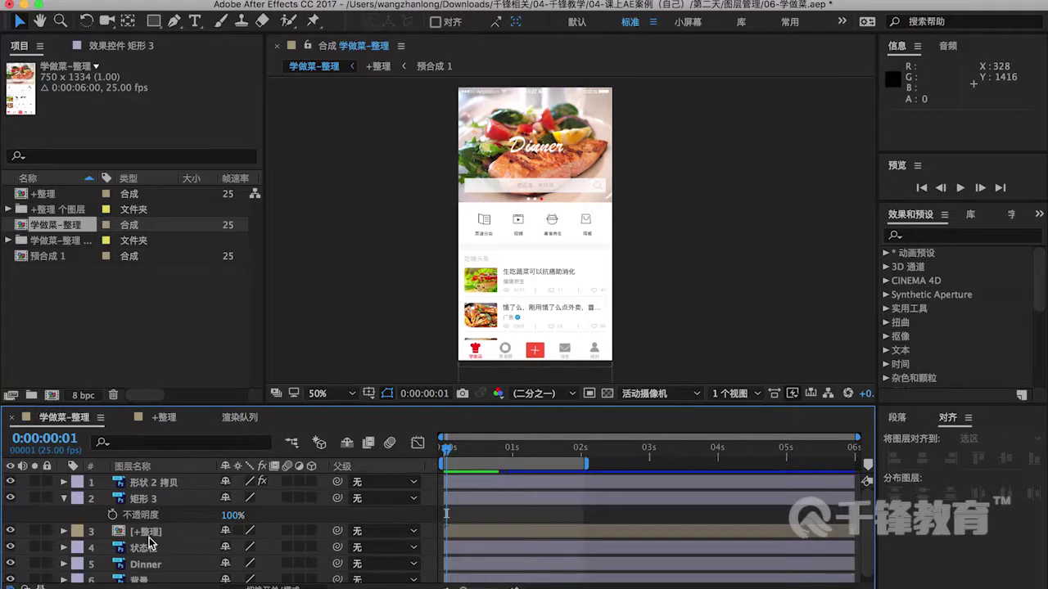
Step: Move the +整理 layer directly above 矩形 3 and set the playhead to the first frame
click(147, 532)
drag(141, 534, 160, 493)
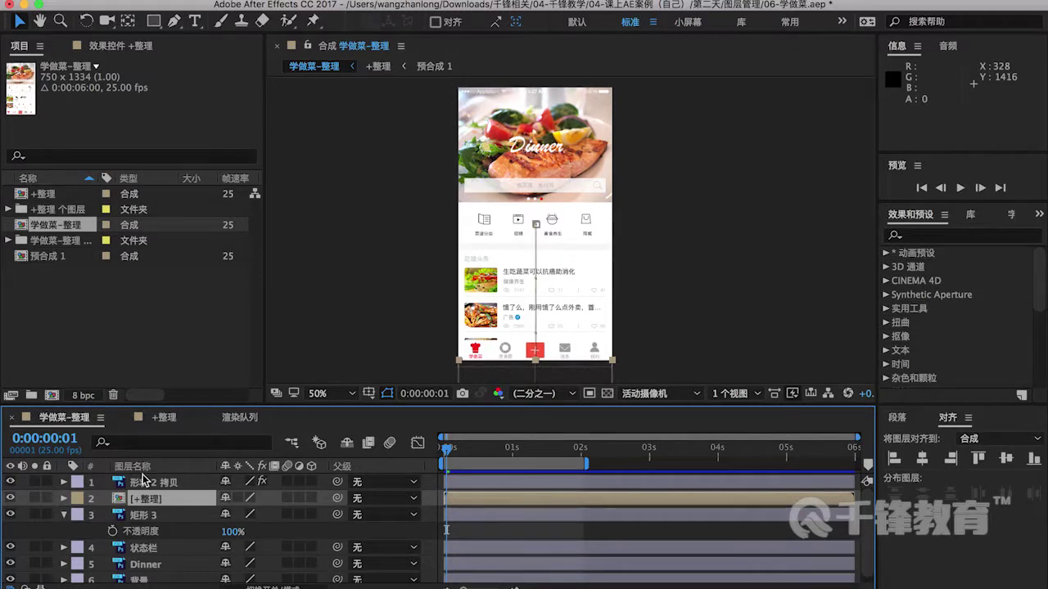
mouse_move(448, 455)
mouse_down()
mouse_move(566, 452)
mouse_move(442, 449)
mouse_up()
click(402, 336)
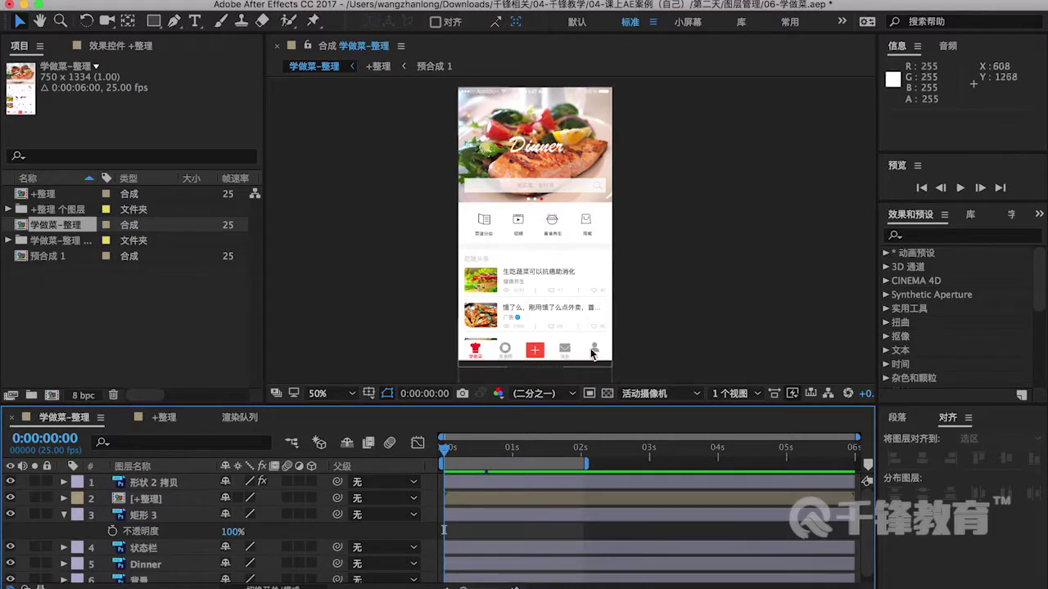
click(710, 172)
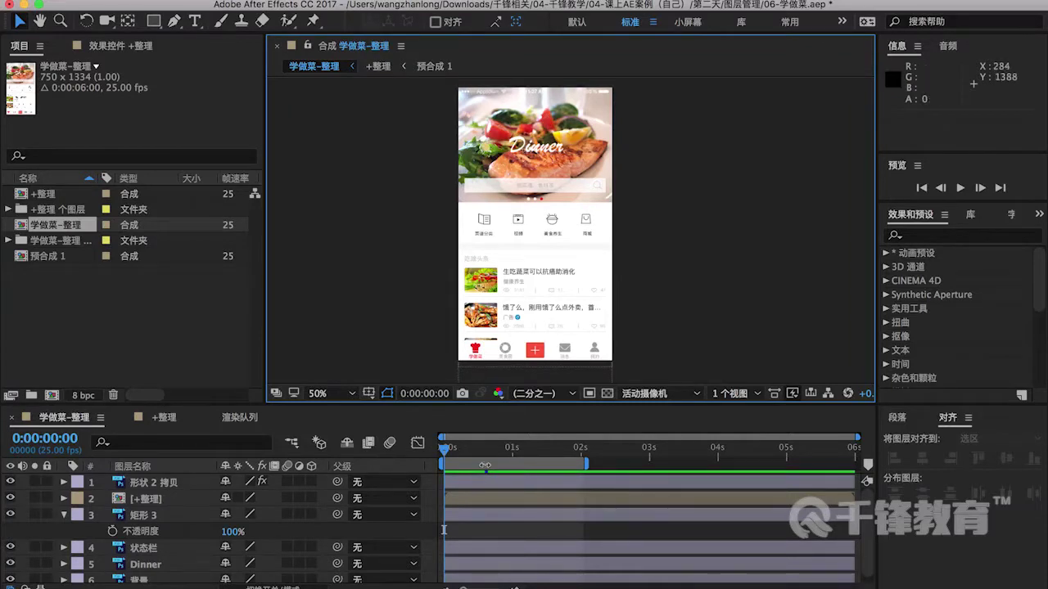
drag(452, 455, 427, 438)
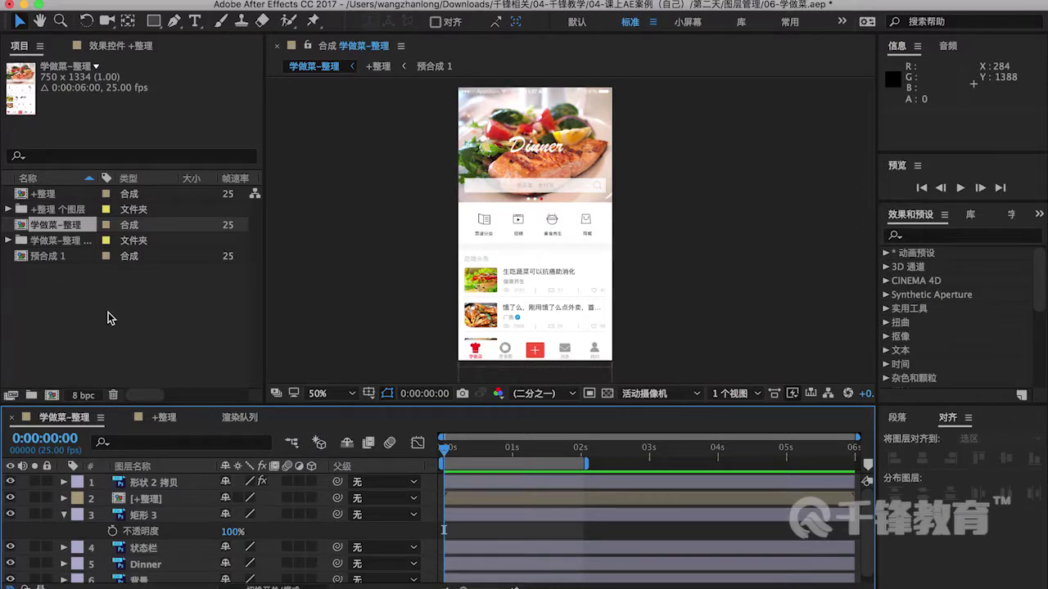
Step: Close the current project
click(161, 3)
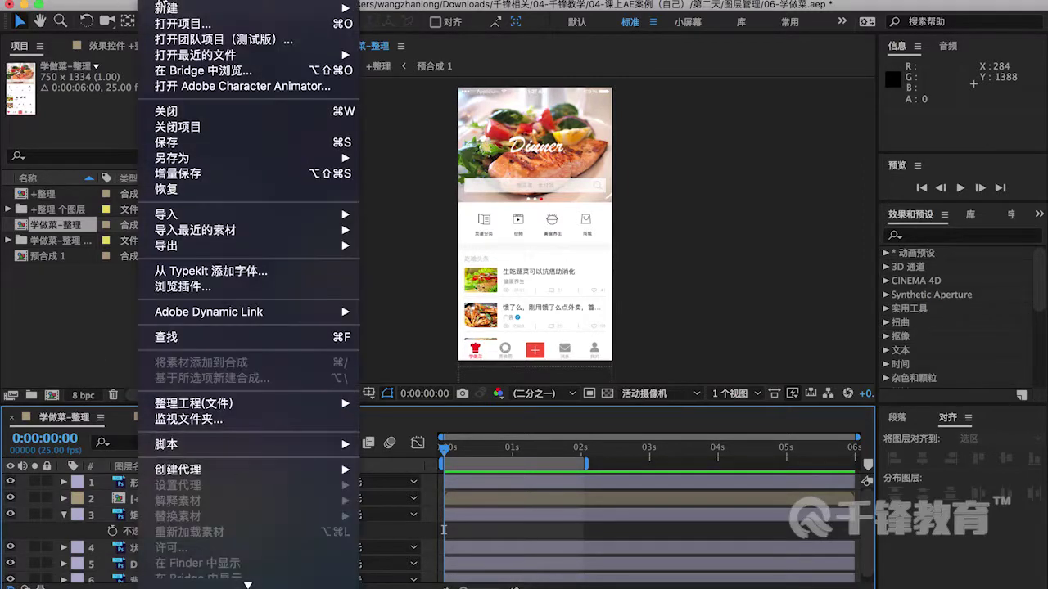
click(198, 129)
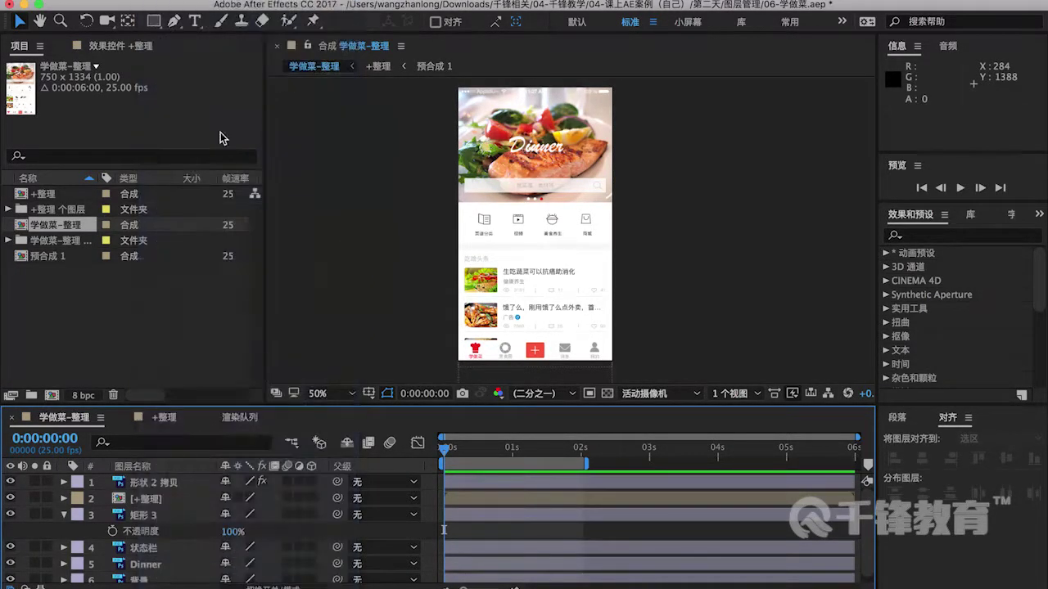
click(463, 327)
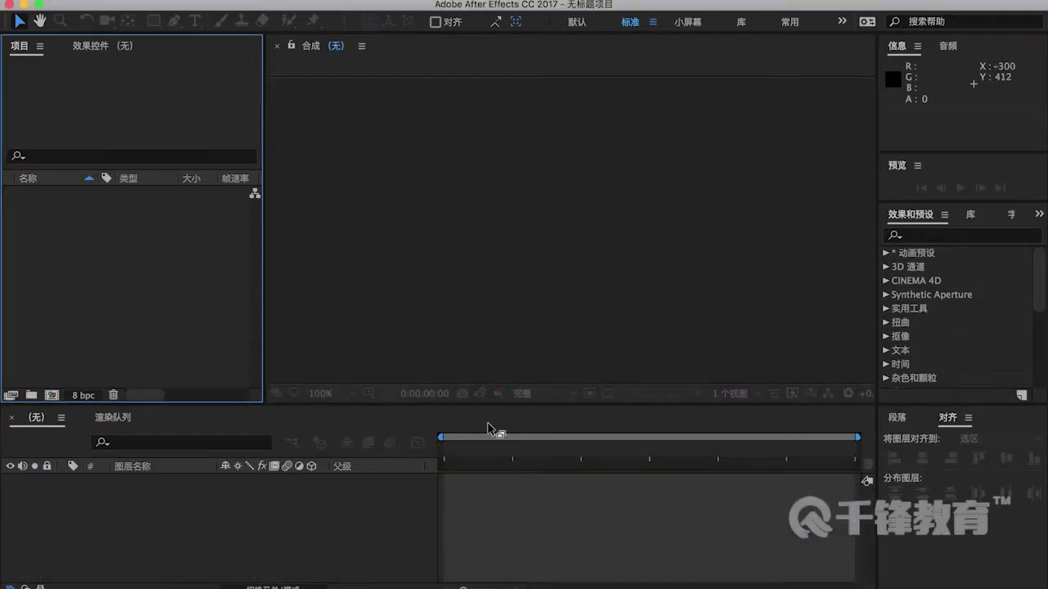
Step: Switch to Finder and preview 学做菜.psd in the 图层管理 folder
click(772, 583)
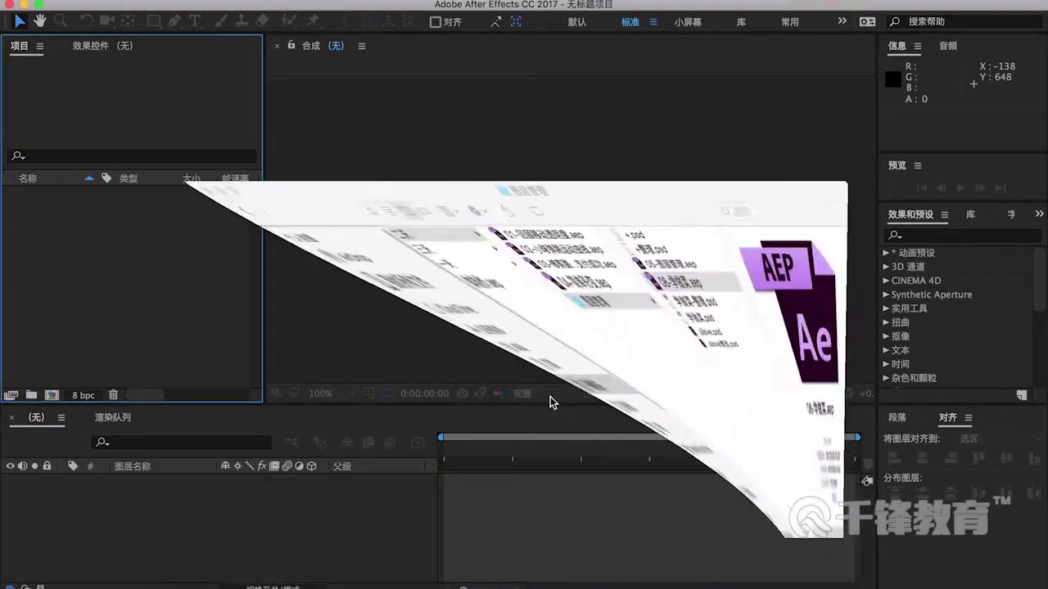
click(548, 139)
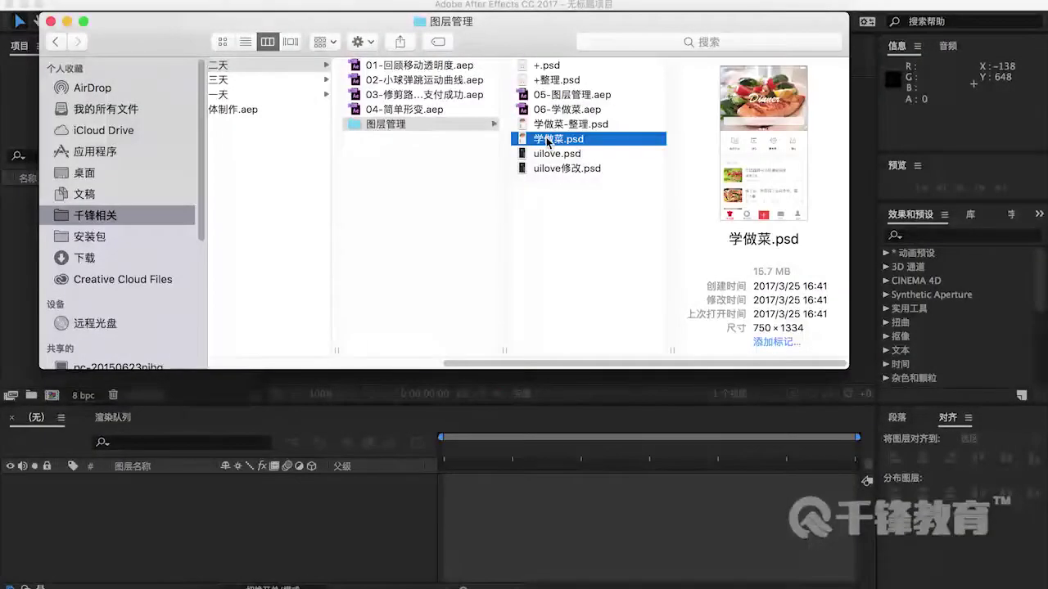
key(space)
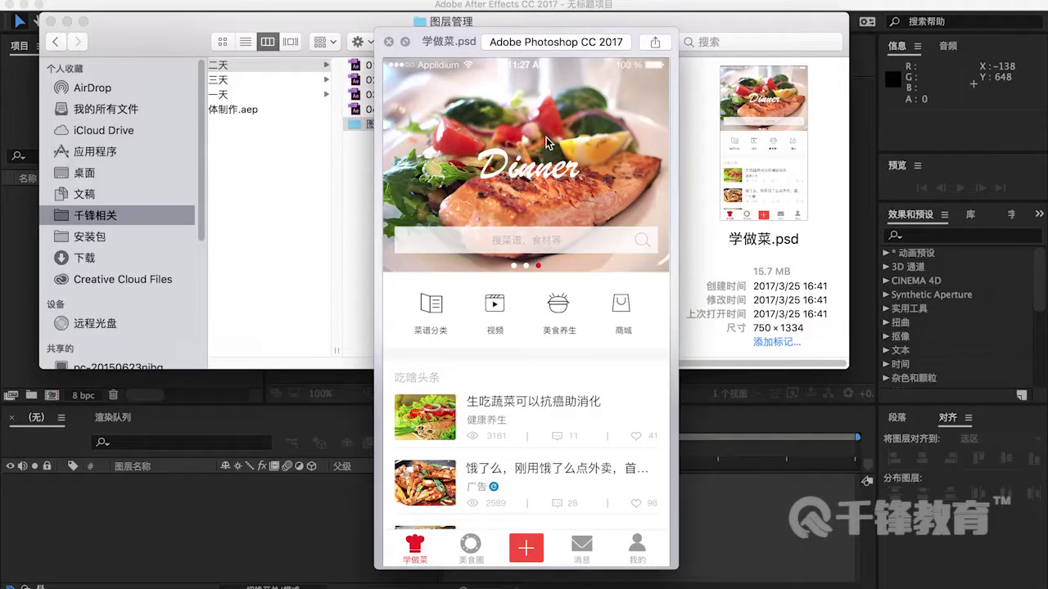
key(space)
Step: Import 学做菜.psd into the project as 合成 - 保持图层大小 with 可编辑的图层样式
drag(546, 137, 120, 272)
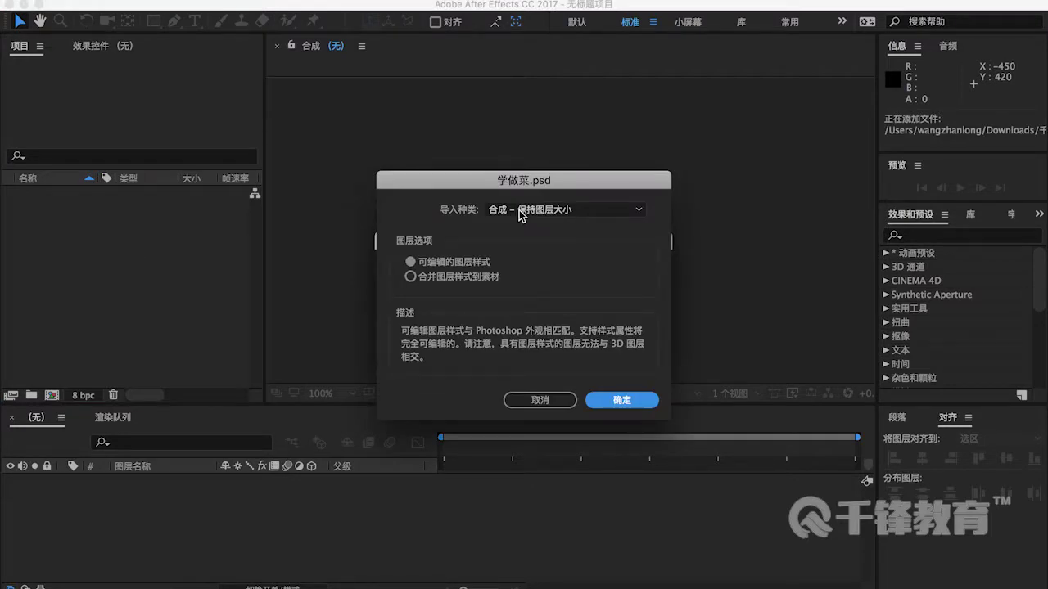
click(542, 211)
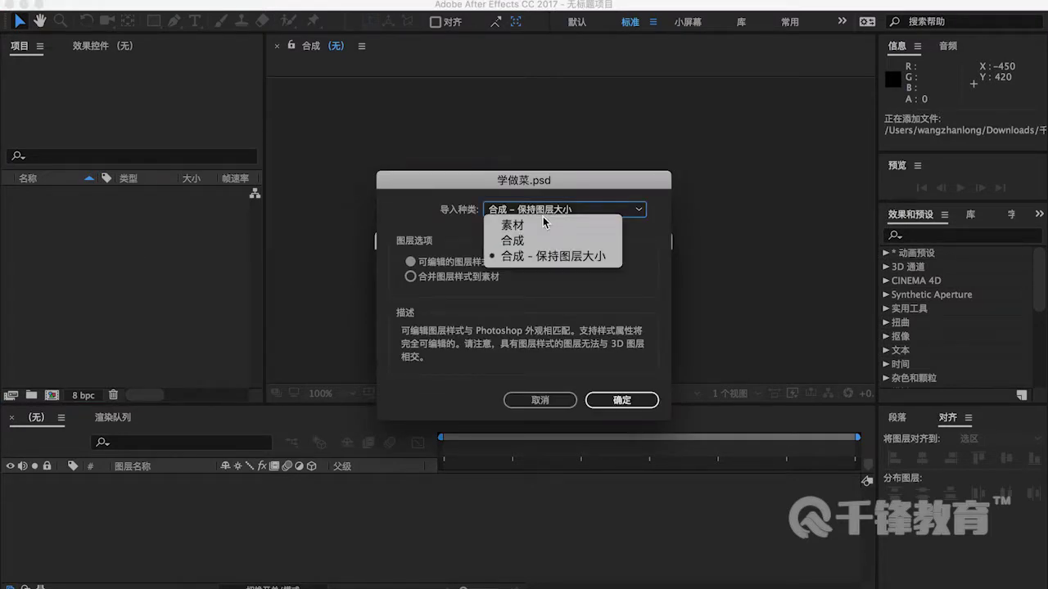
click(562, 258)
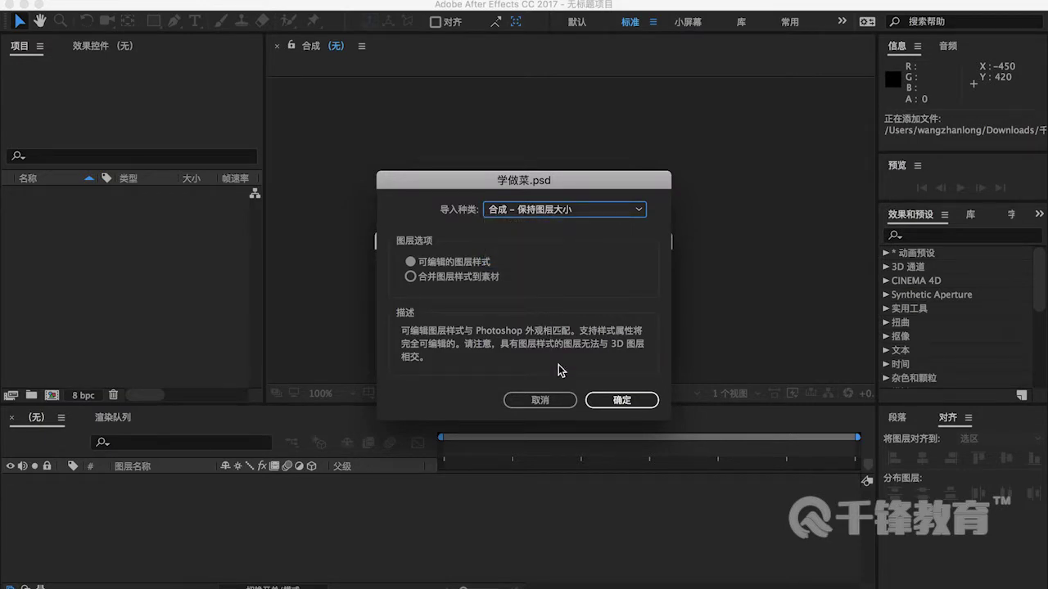
click(603, 399)
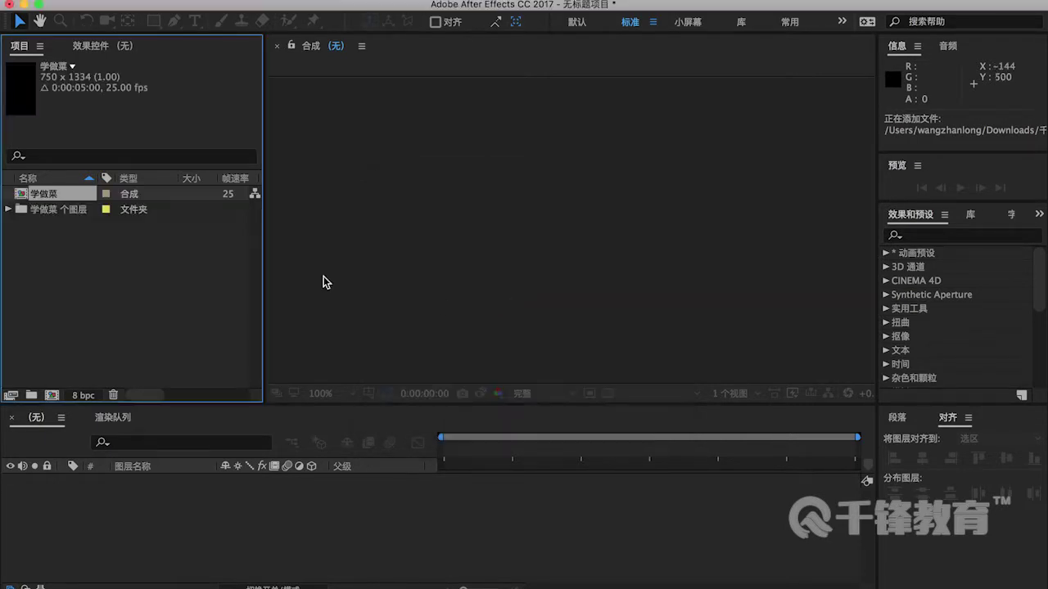
Step: Browse the imported layers inside the 学做菜 个图层 folder and collapse it again
click(40, 197)
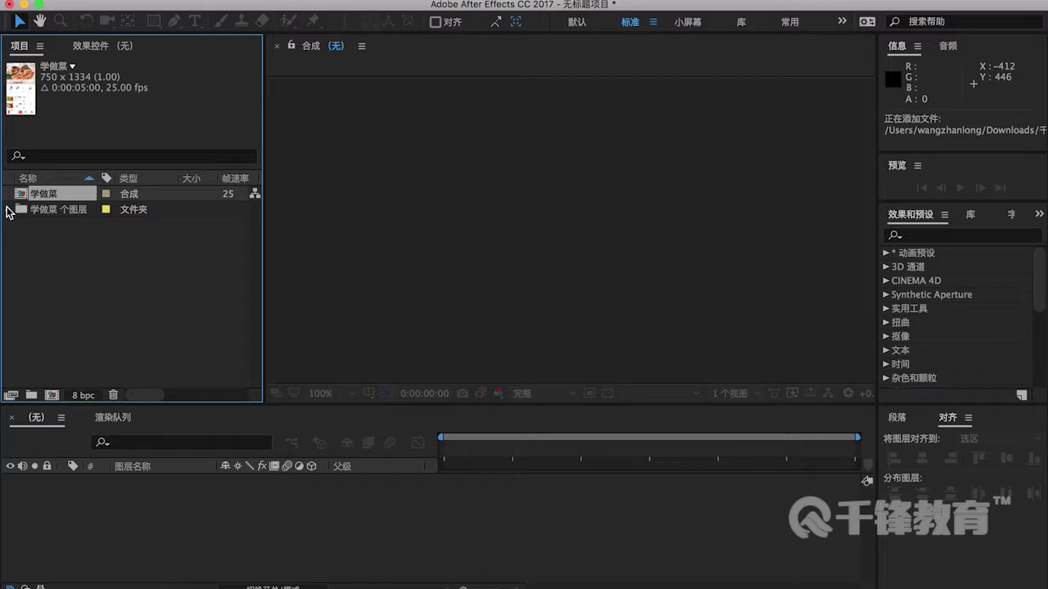
click(8, 210)
scroll(57, 242, down, 5)
scroll(62, 244, down, 8)
scroll(62, 243, up, 12)
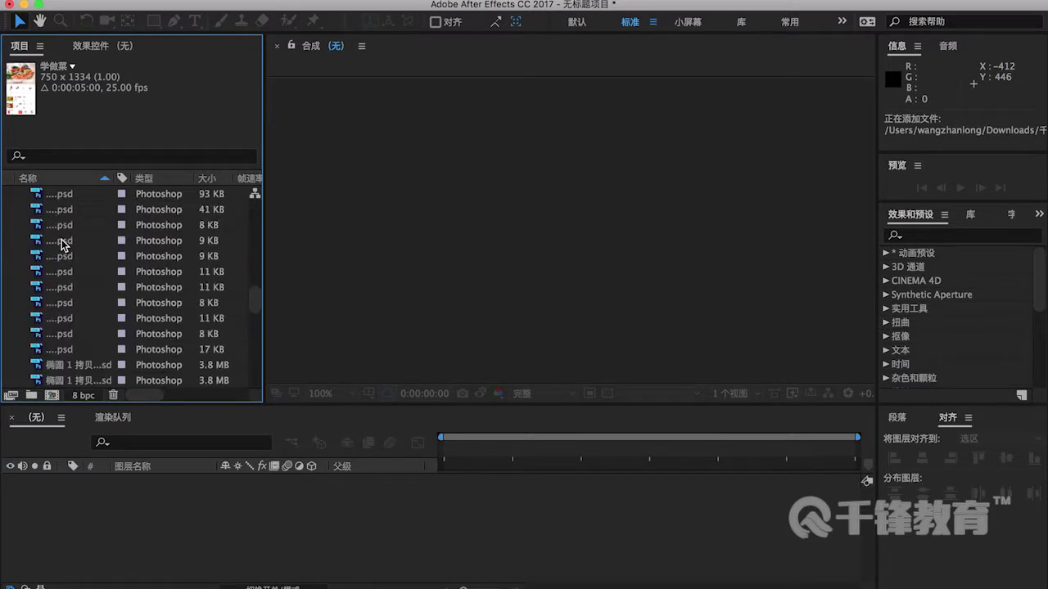
click(9, 211)
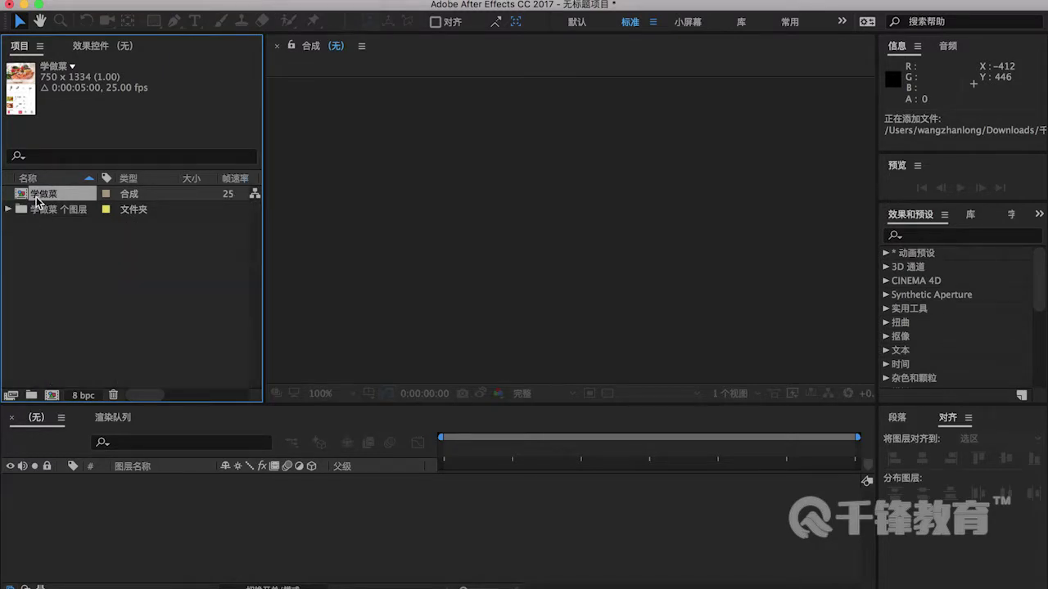
Step: Open the 学做菜 composition in the timeline and close the render queue
double_click(36, 196)
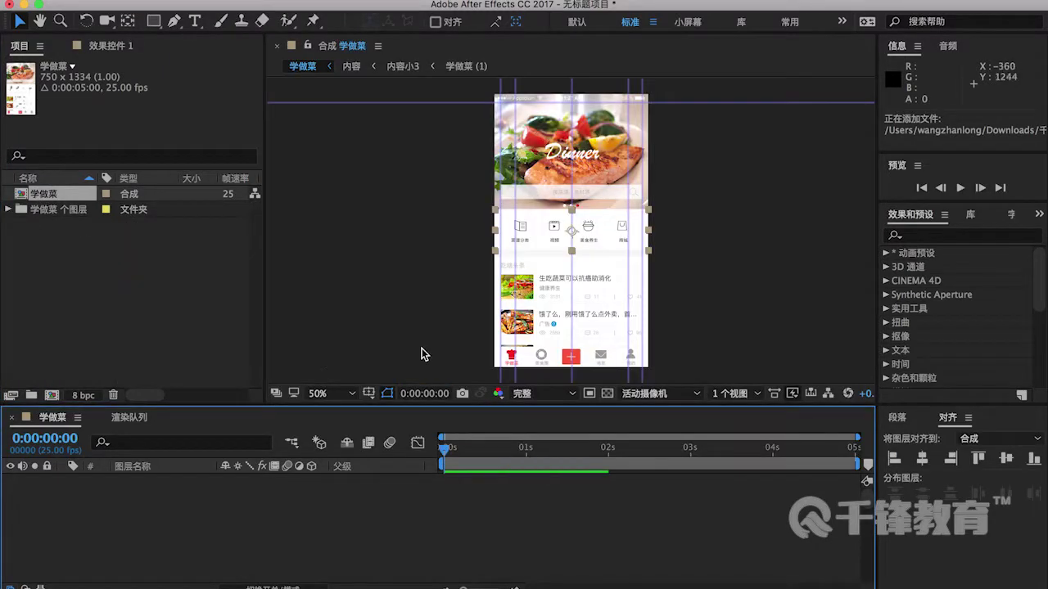
click(70, 195)
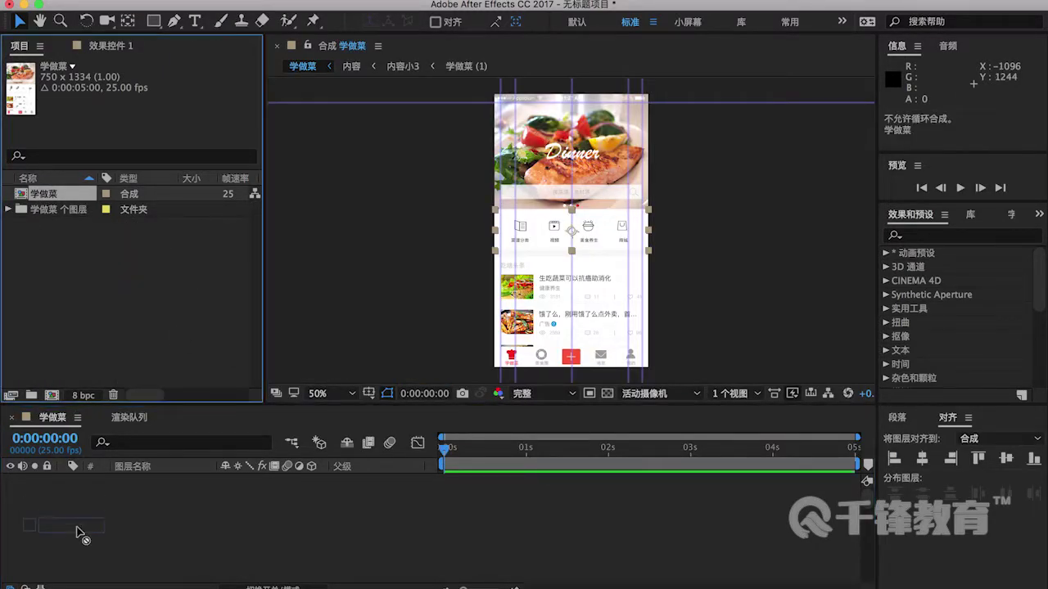
click(49, 385)
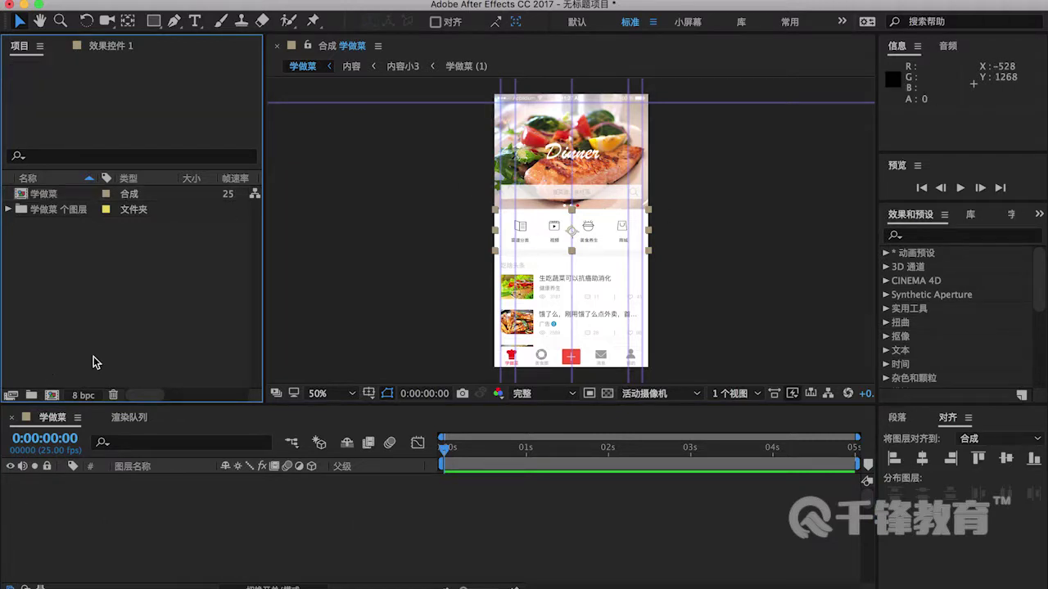
click(341, 328)
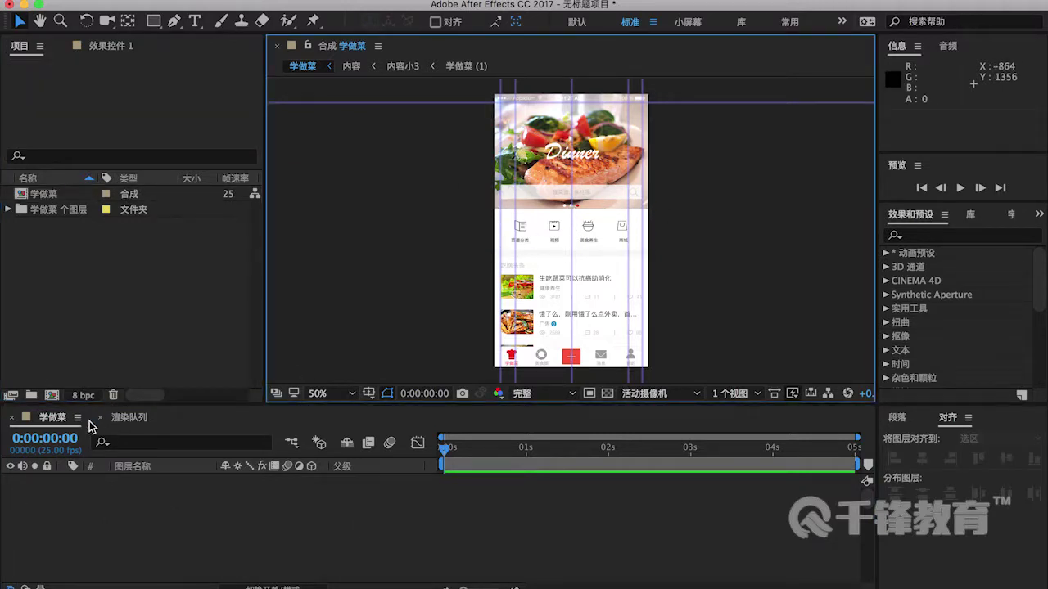
drag(105, 425, 104, 428)
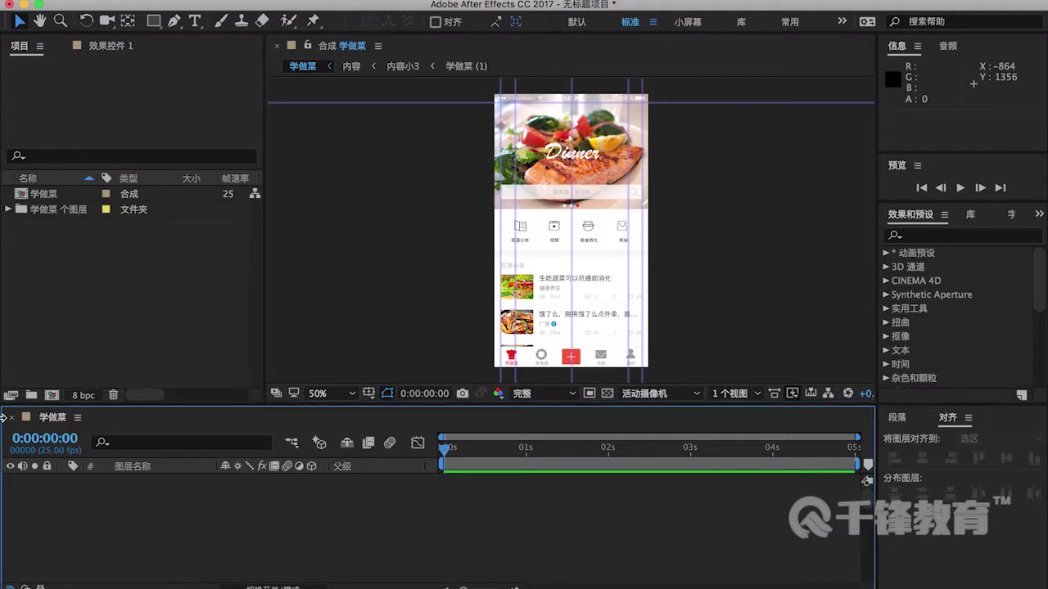
Step: Expand the 学做菜 个图层 folder and examine its nested compositions and layer files, including composition 1
click(55, 207)
click(44, 196)
drag(43, 196, 52, 225)
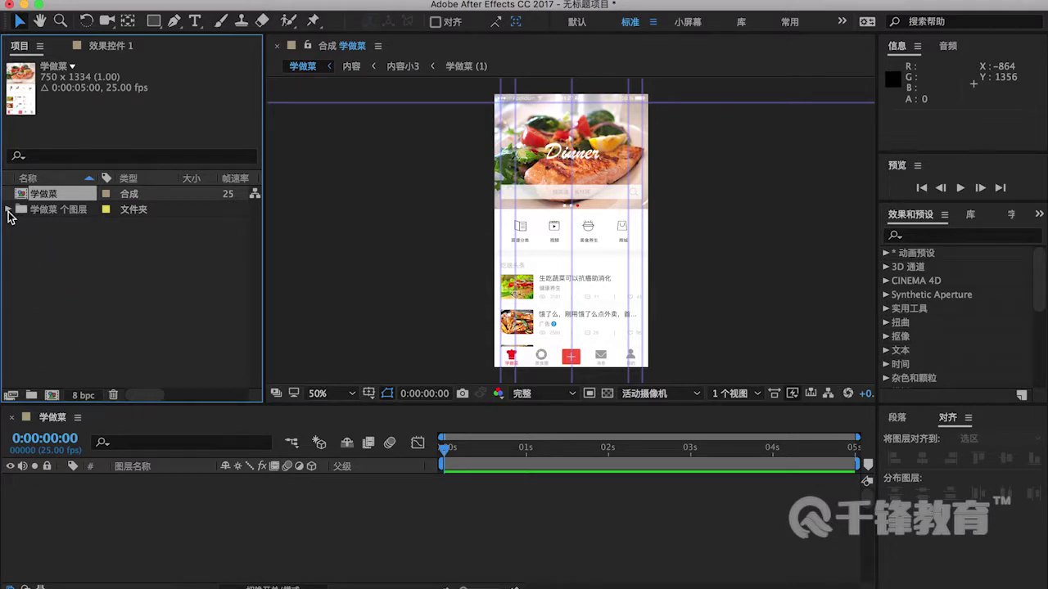
click(9, 210)
scroll(32, 215, down, 1)
click(62, 211)
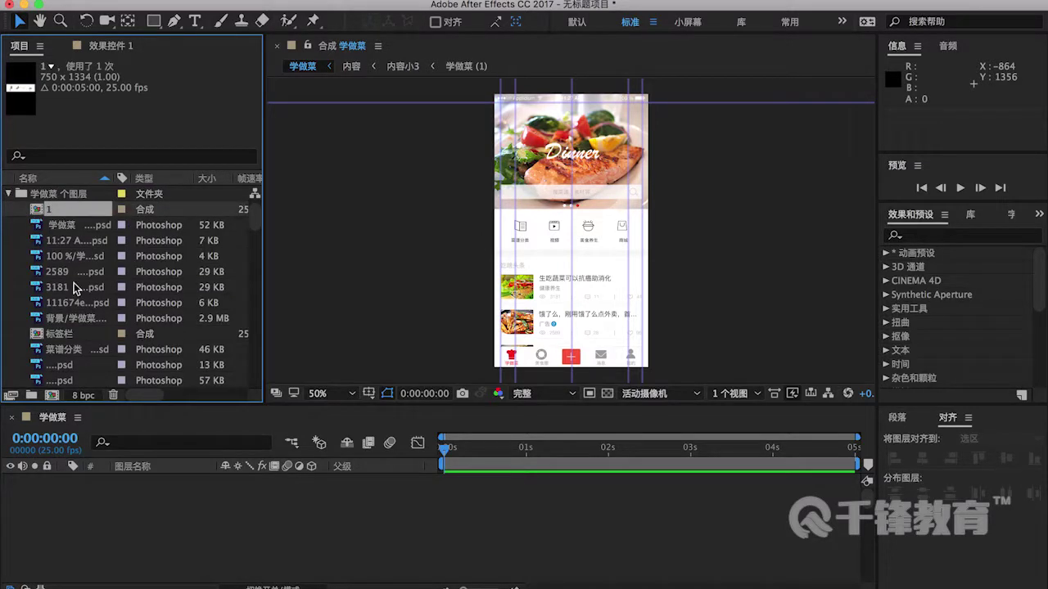
scroll(74, 288, down, 15)
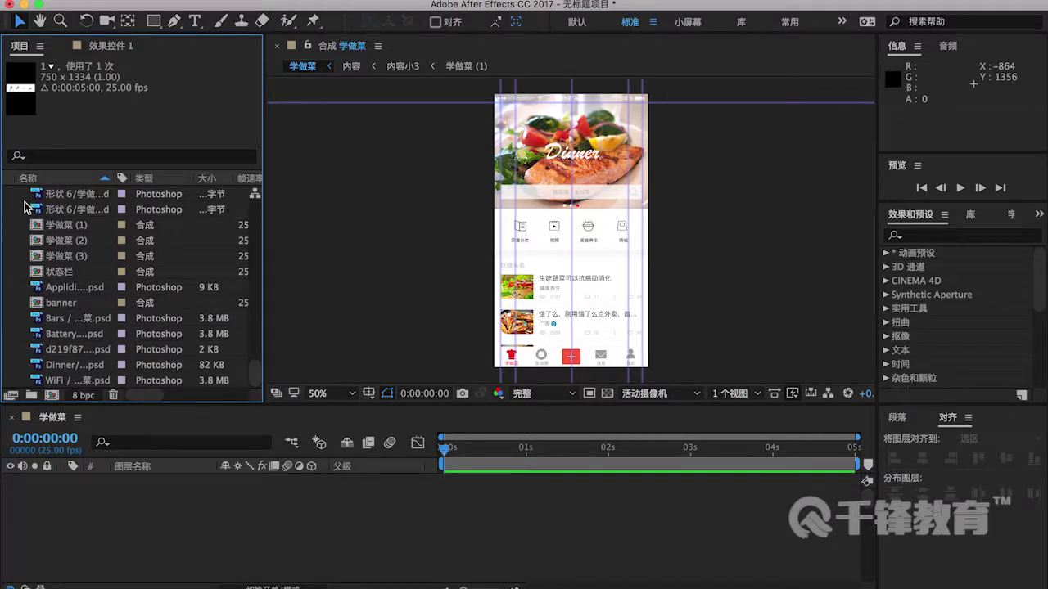
scroll(25, 206, up, 15)
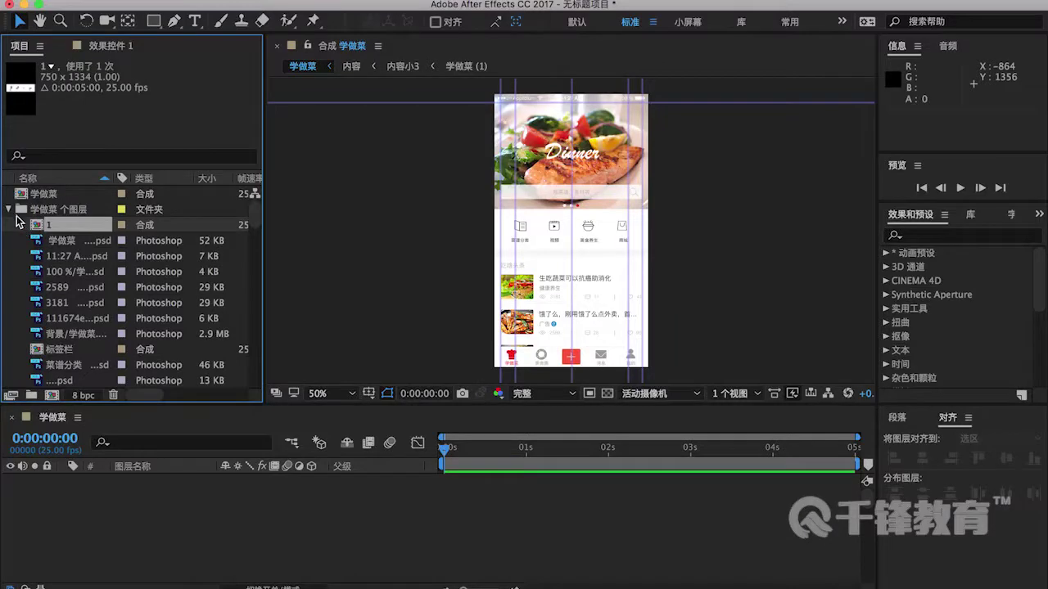
Step: Collapse the 学做菜 个图层 folder, then show the composition's rulers and remove its horizontal guide
click(9, 209)
click(703, 187)
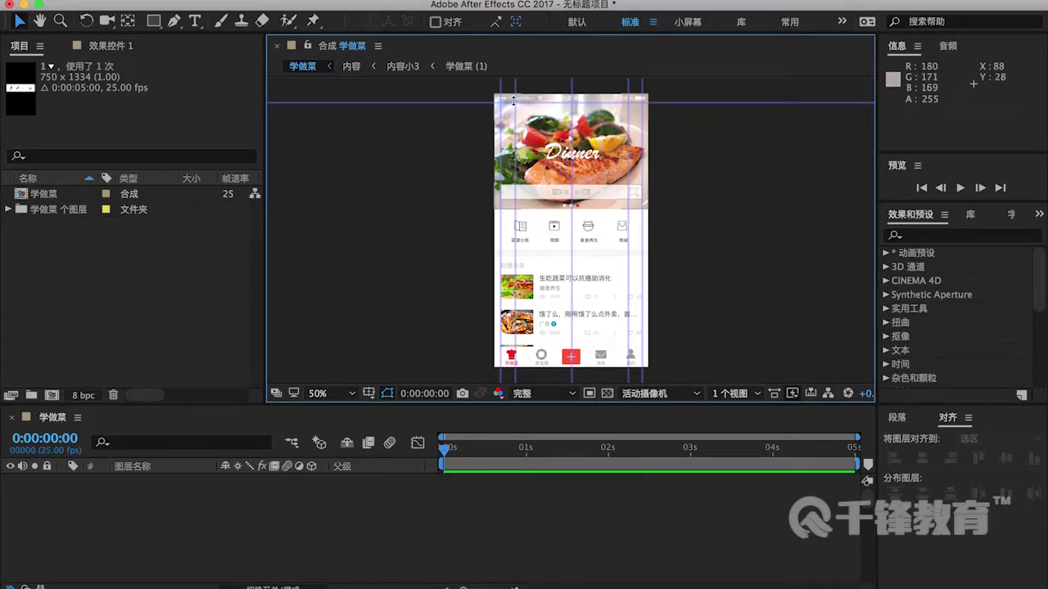
drag(515, 100, 539, 214)
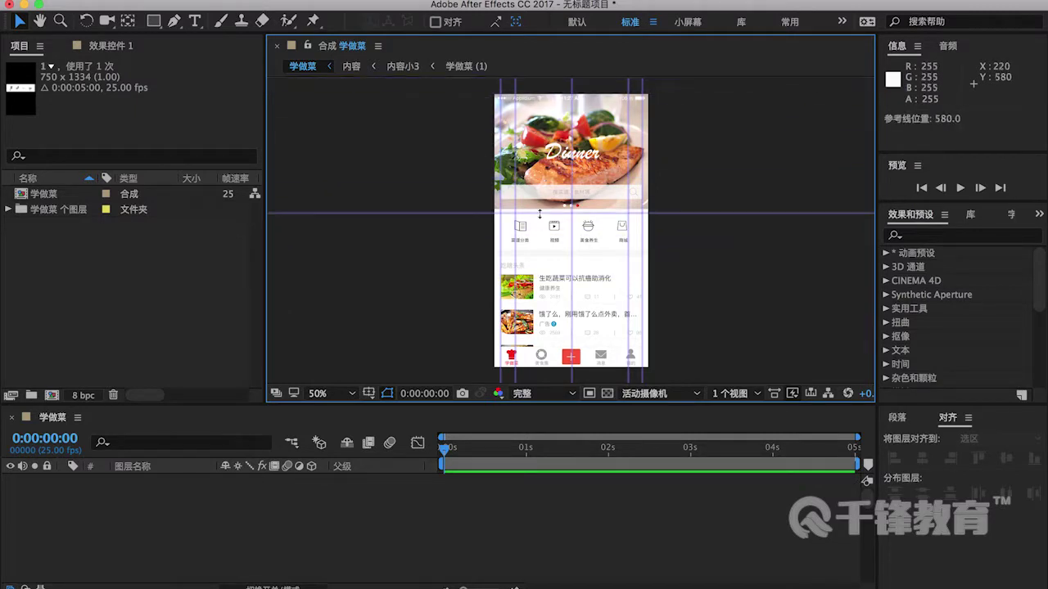
key(super+r)
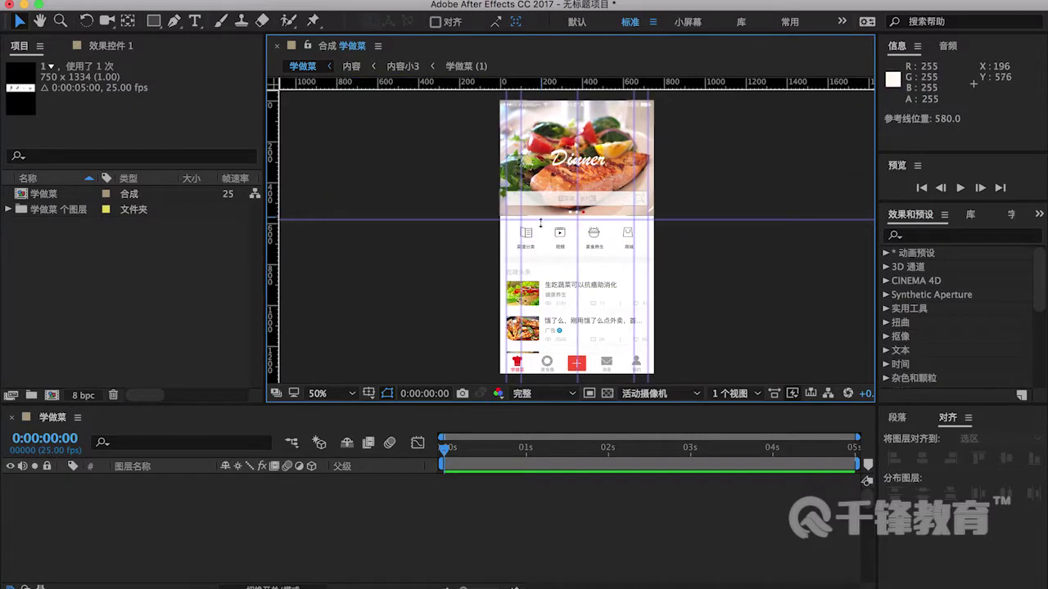
drag(535, 146, 544, 81)
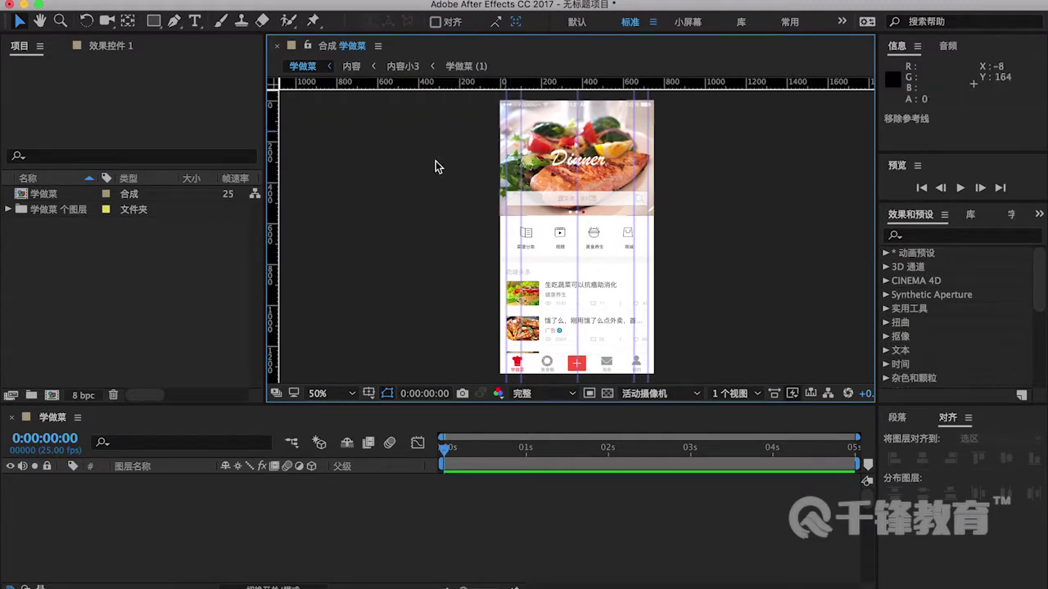
Step: Examine the individual layer files and nested compositions in the 学做菜 个图层 folder, from the status bar layers to 菜谱分类, and collapse the folder
drag(106, 242, 61, 189)
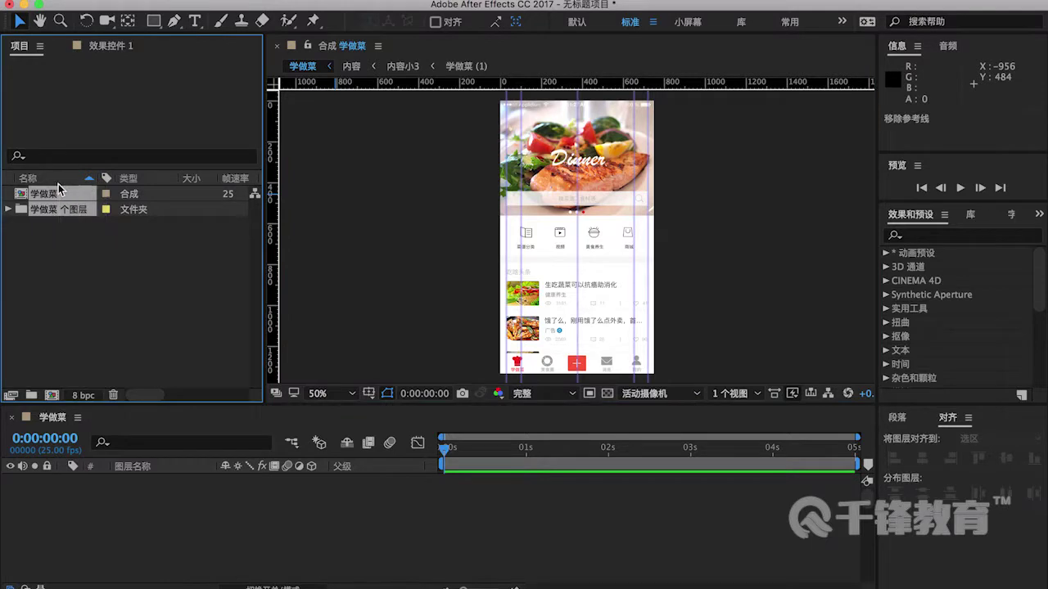
click(320, 247)
click(54, 270)
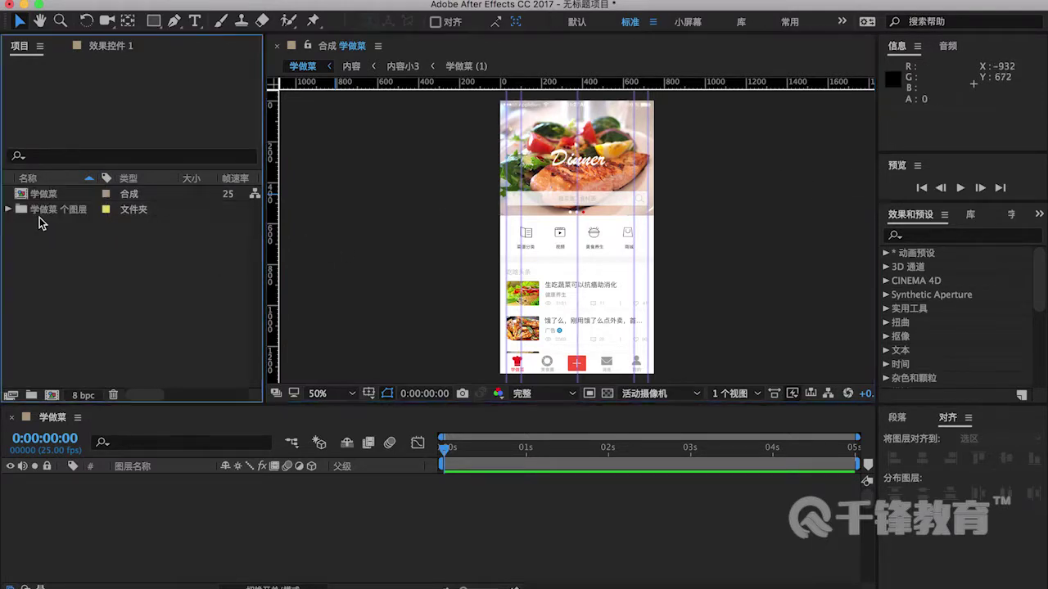
click(10, 210)
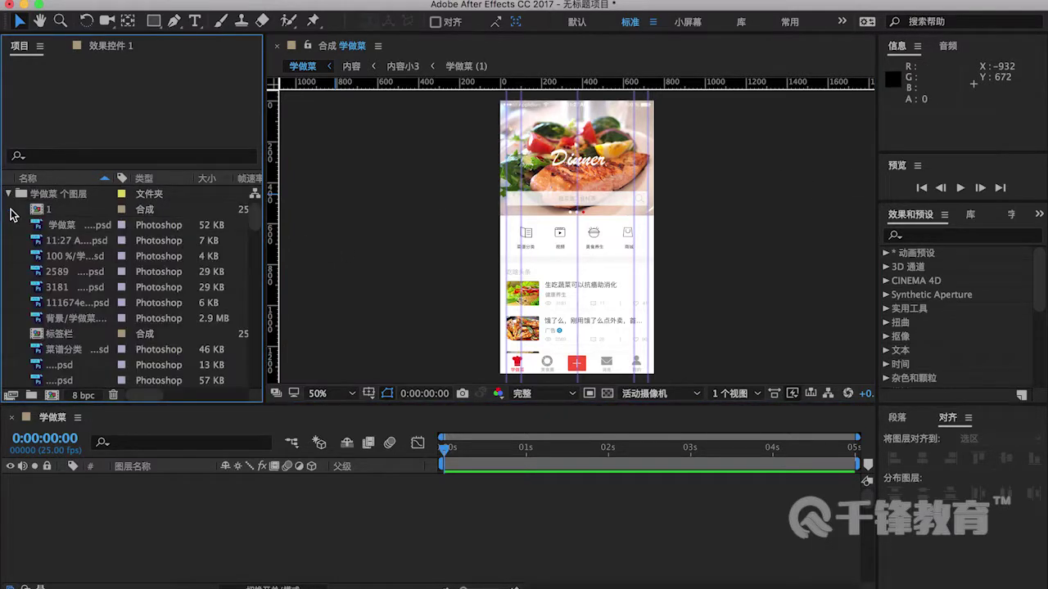
click(59, 227)
click(65, 243)
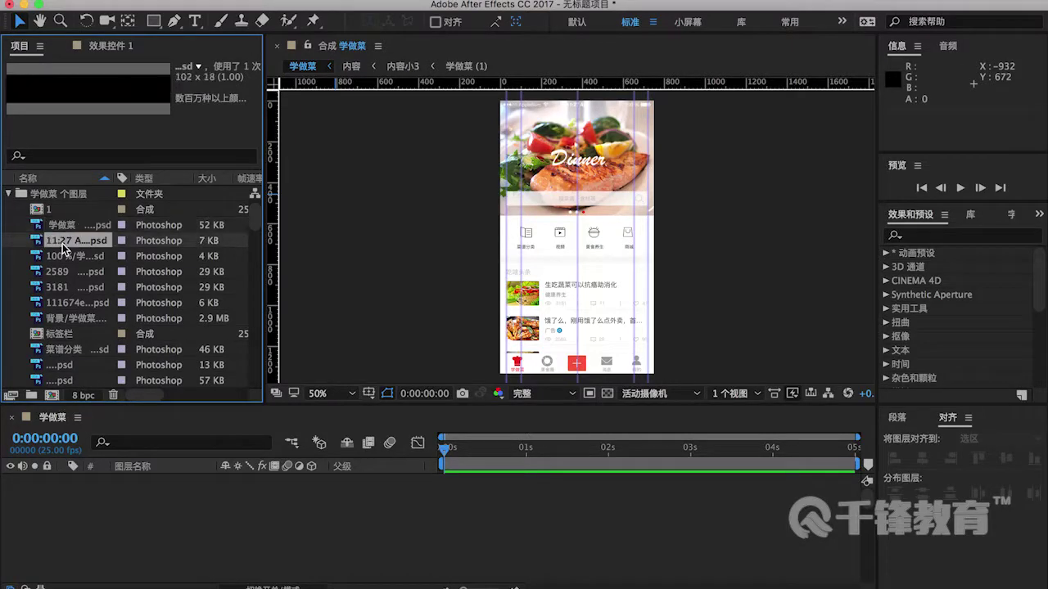
click(67, 257)
click(70, 273)
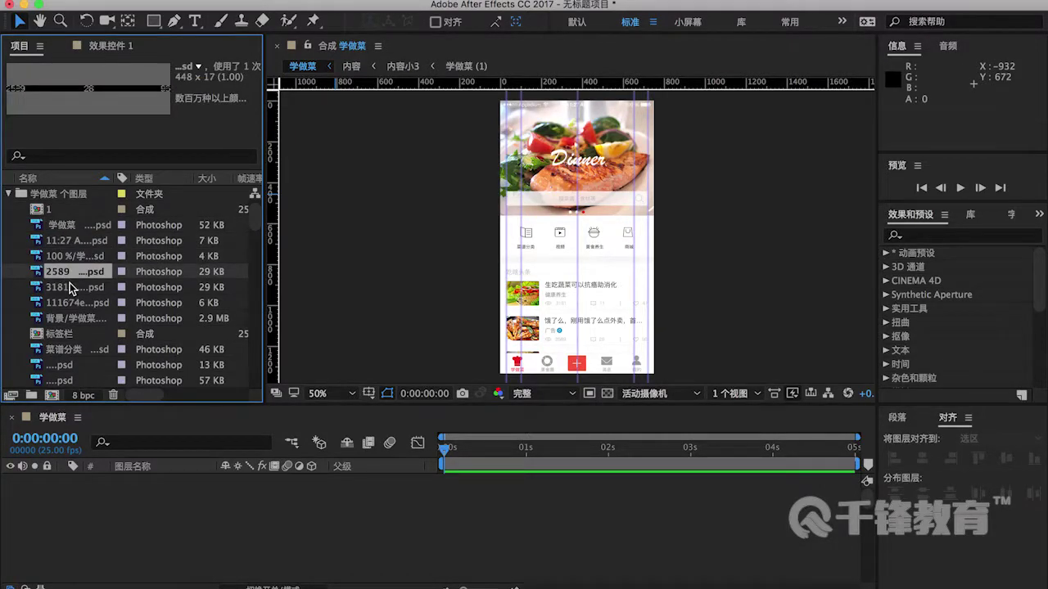
click(70, 289)
click(71, 303)
click(72, 318)
click(72, 334)
click(70, 349)
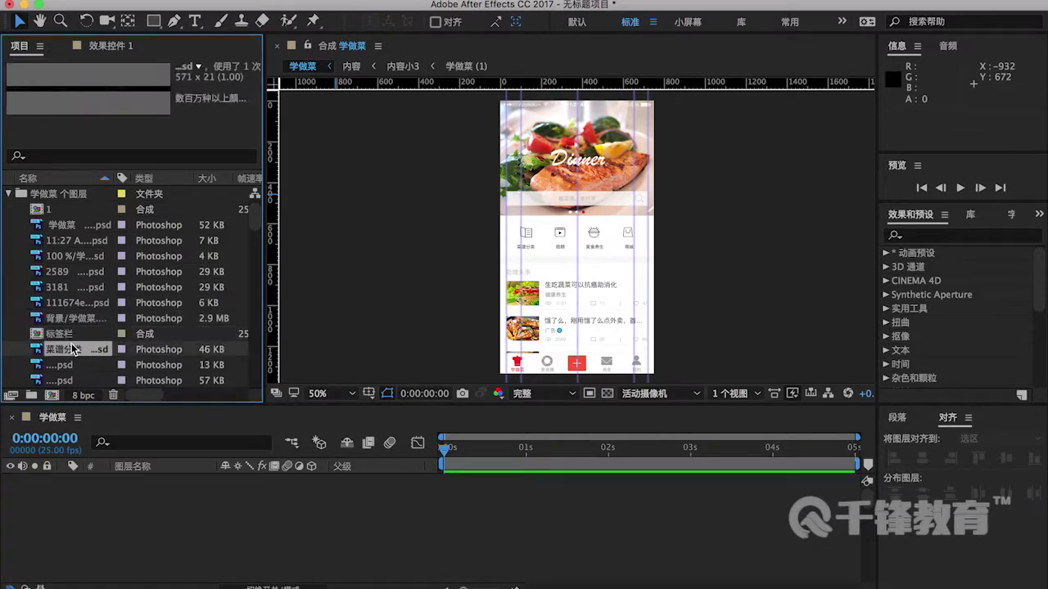
click(79, 277)
click(9, 194)
Step: Delete the 学做菜 composition and the 学做菜 个图层 folder from the project
drag(37, 246, 51, 199)
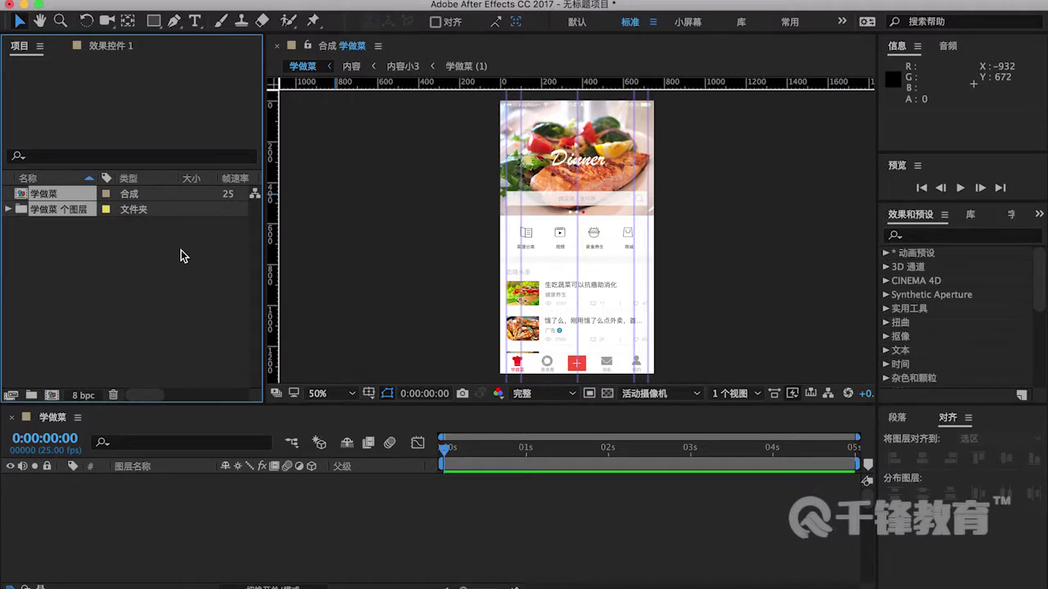
key(Delete)
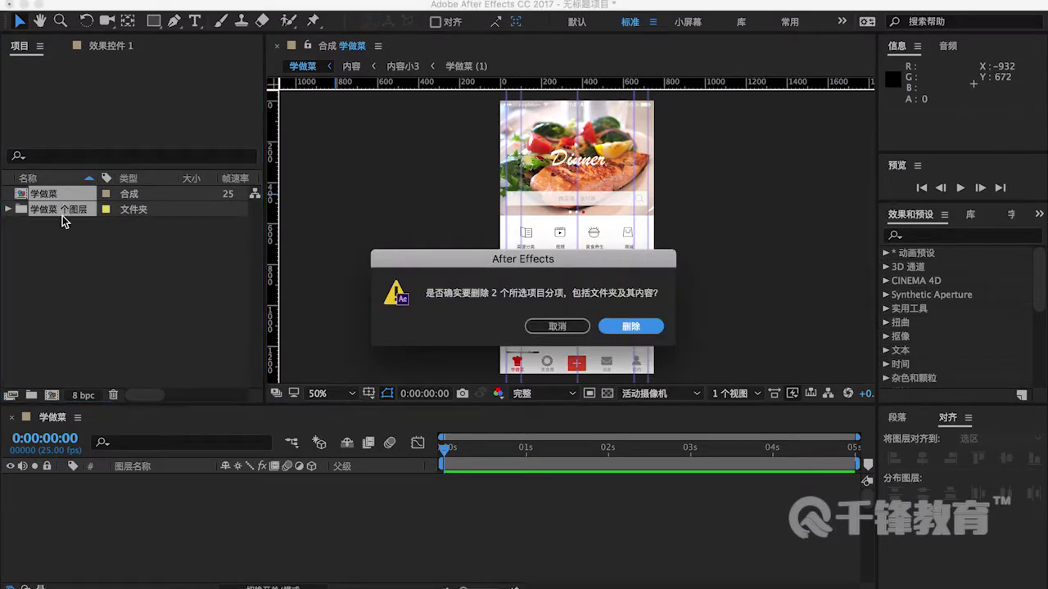
click(625, 326)
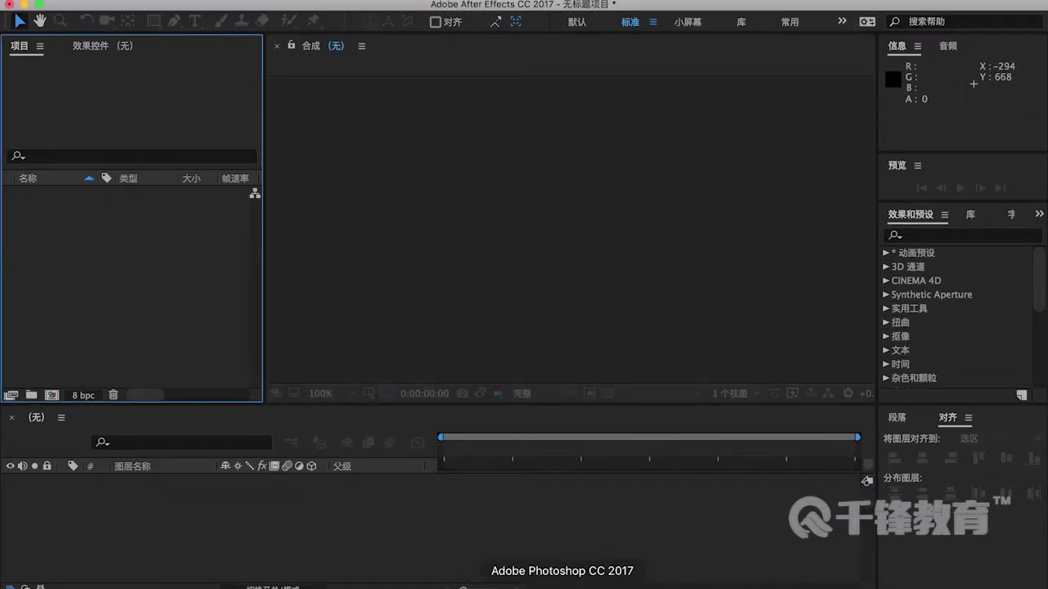
Step: Switch to Photoshop and open 学做菜.psd from Finder, leaving the missing fonts unresolved with 不要解决
click(565, 586)
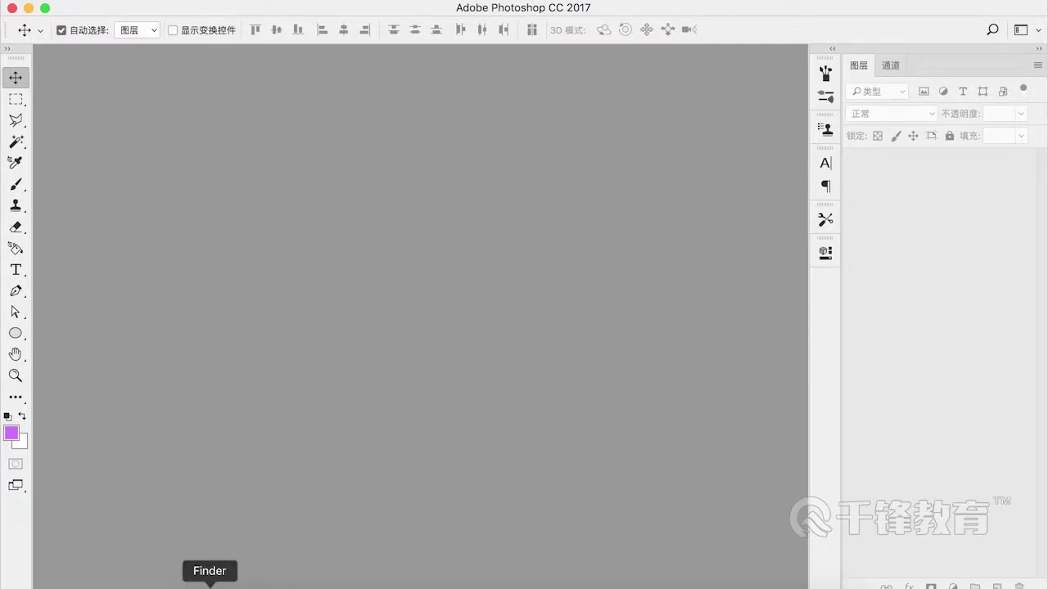
click(210, 581)
double_click(536, 139)
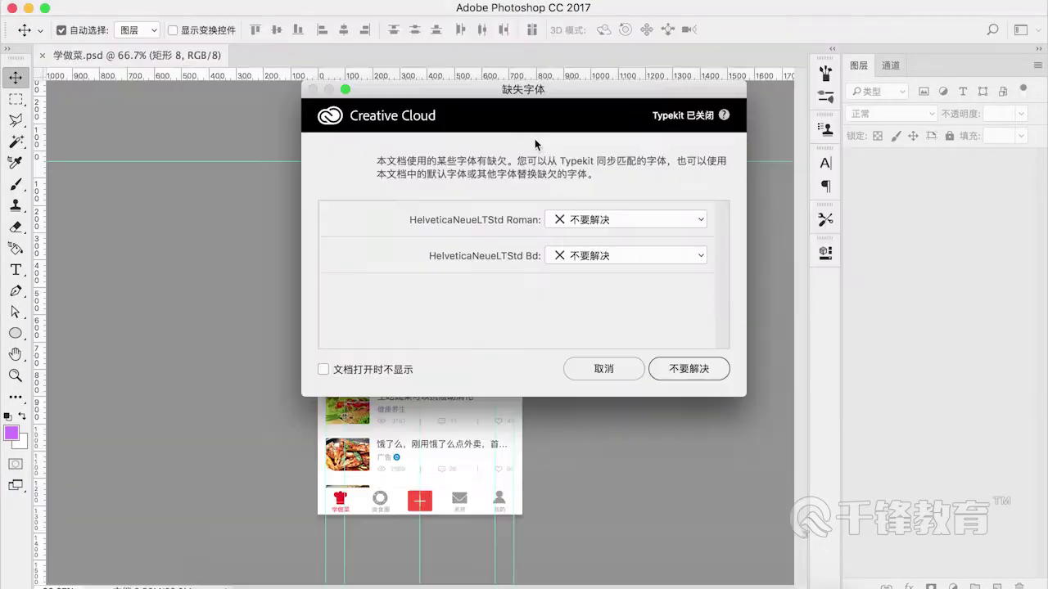
click(679, 369)
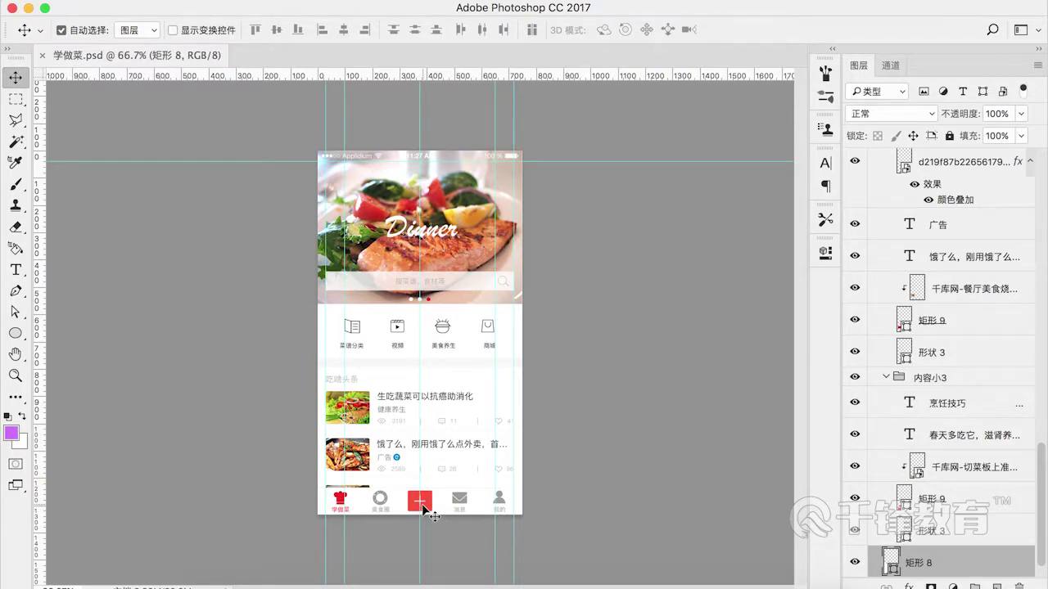
Step: Collapse the banner and 内容 layer groups so only the main groups are listed
scroll(423, 509, up, 3)
scroll(424, 509, down, 1)
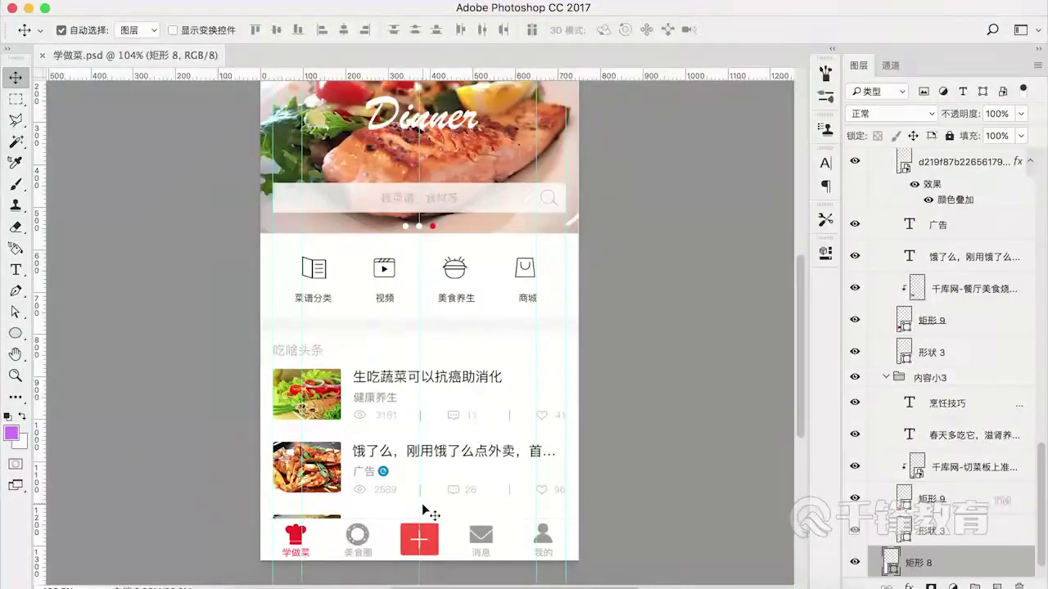
scroll(436, 471, up, 5)
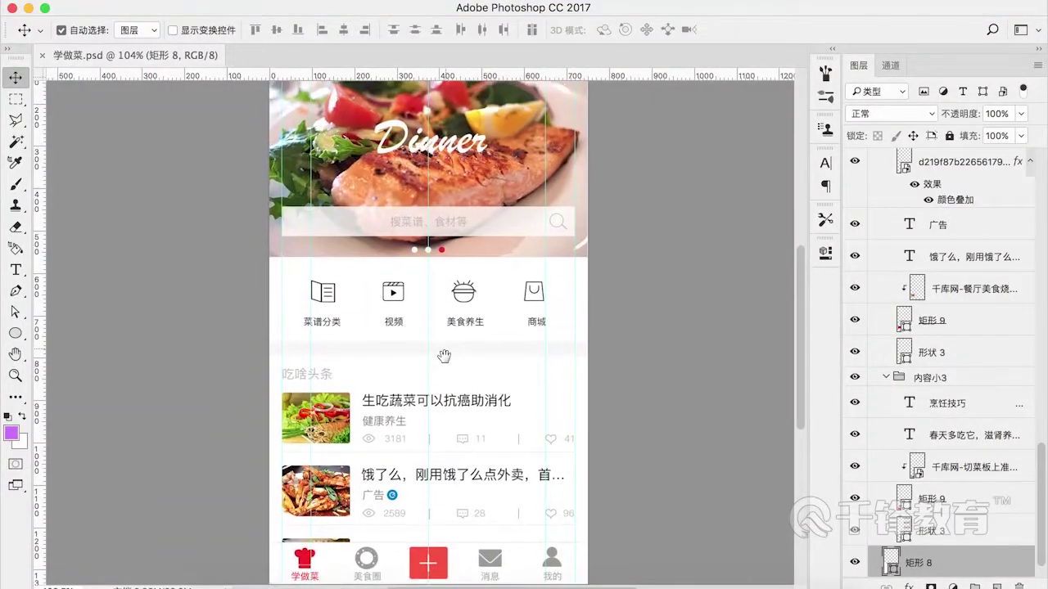
scroll(442, 435, up, 3)
scroll(939, 250, up, 10)
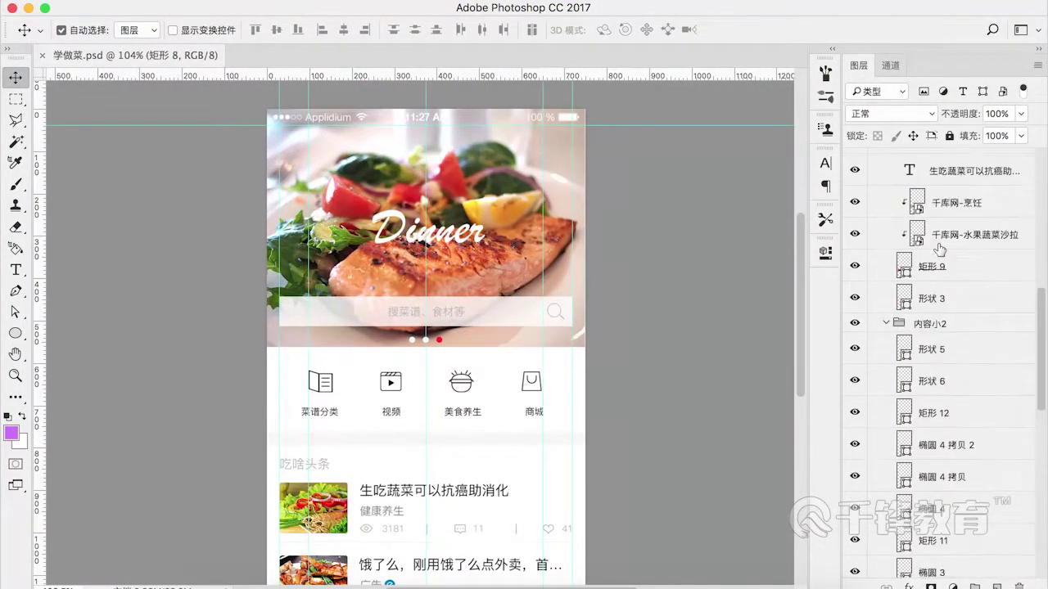
scroll(939, 250, up, 5)
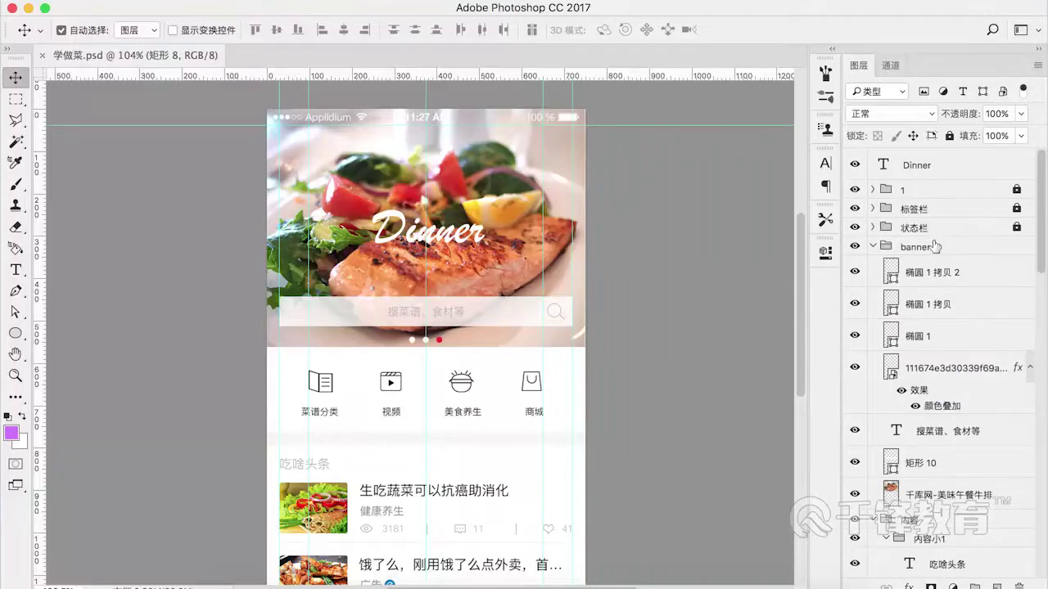
click(872, 247)
click(872, 265)
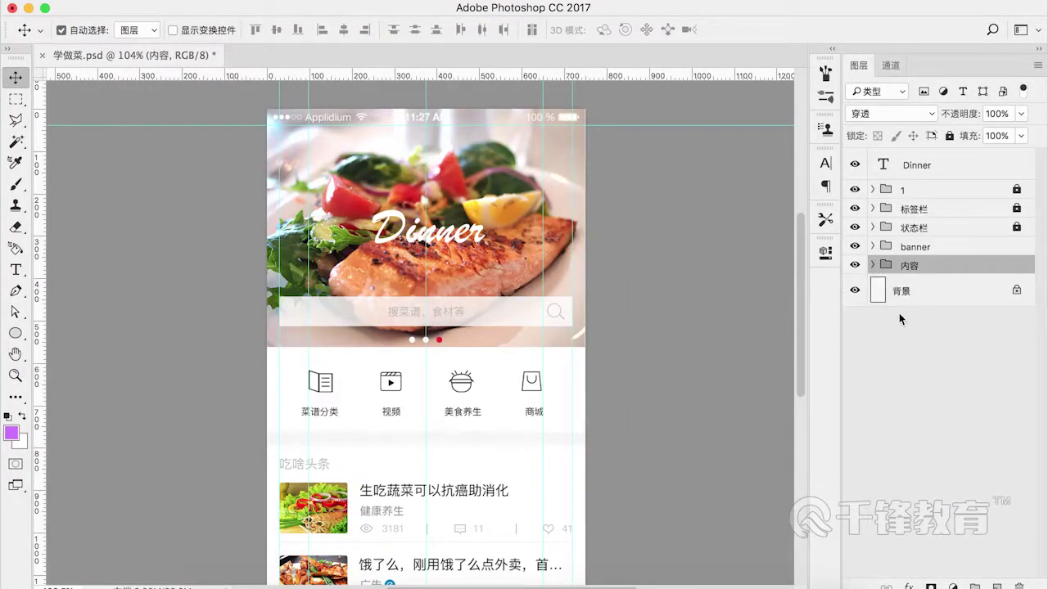
Step: Check what the 内容 group contains by toggling its visibility, and merge the group into a single layer
scroll(724, 276, down, 2)
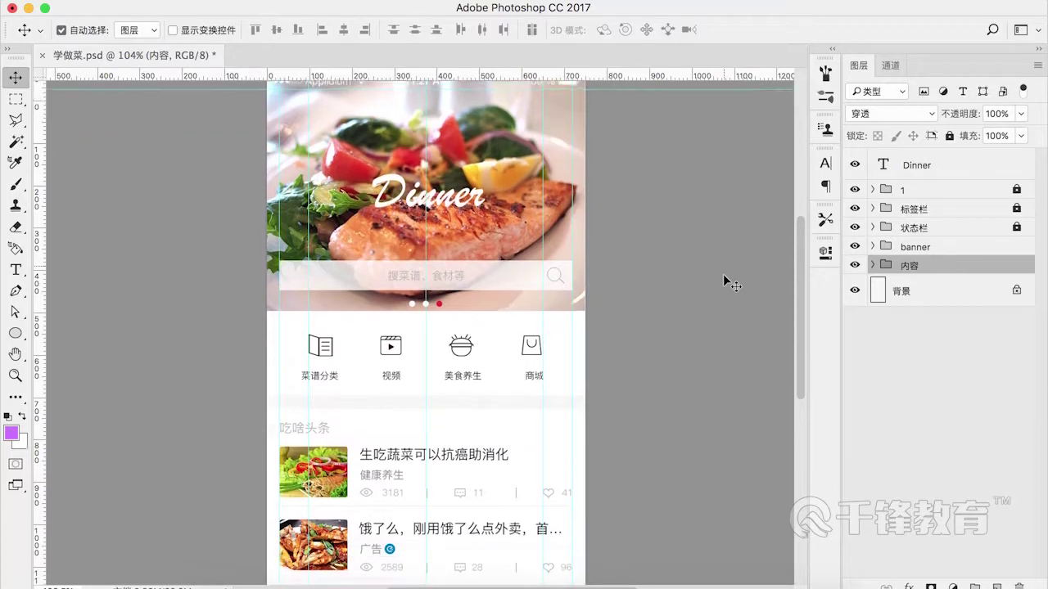
scroll(723, 273, down, 4)
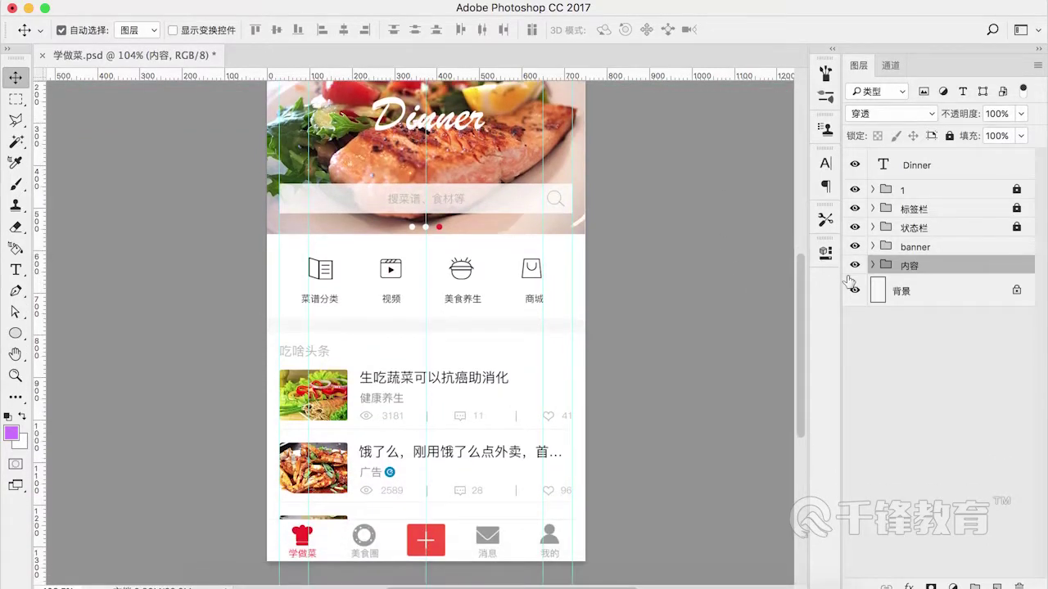
click(855, 265)
click(855, 265)
key(super+e)
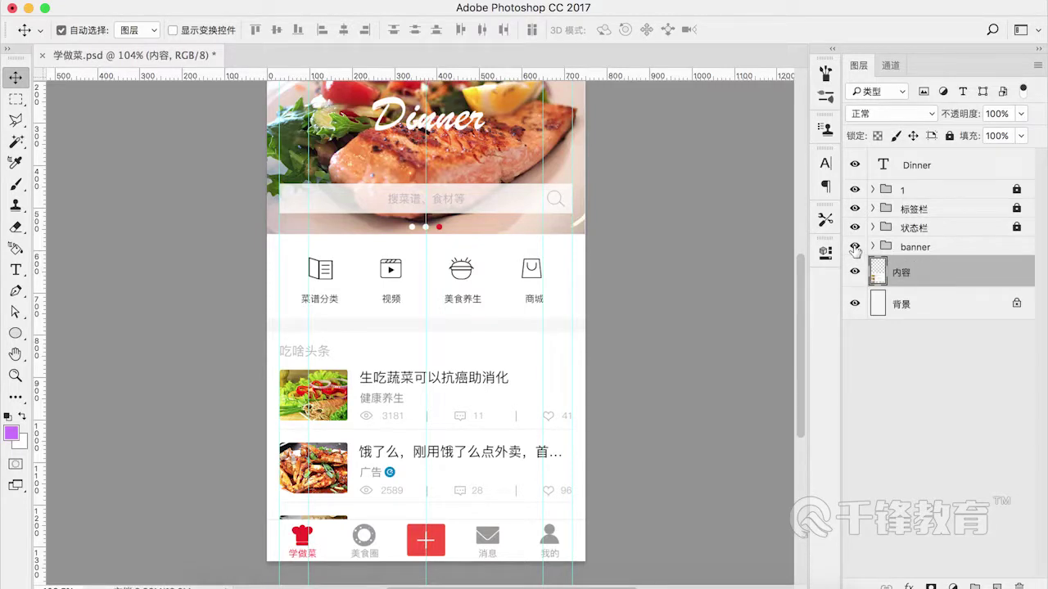
Step: Check what the banner group contains by toggling its visibility, and merge the group into a single layer
click(854, 247)
click(854, 248)
click(854, 247)
click(854, 247)
click(902, 247)
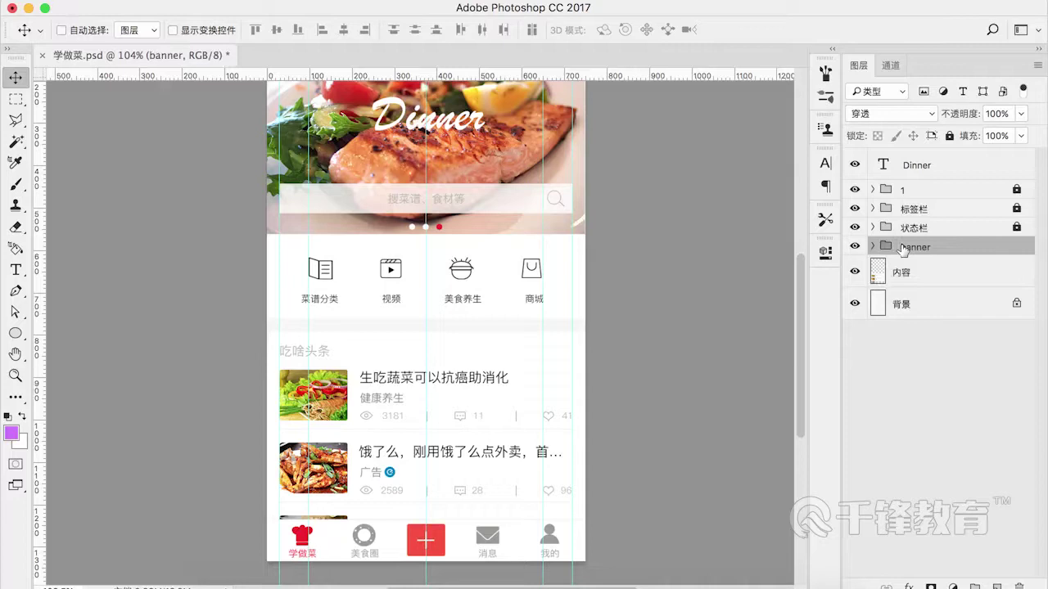
key(super+e)
Step: Unlock the 状态栏, 标签栏 and 1 layer groups
scroll(622, 274, up, 2)
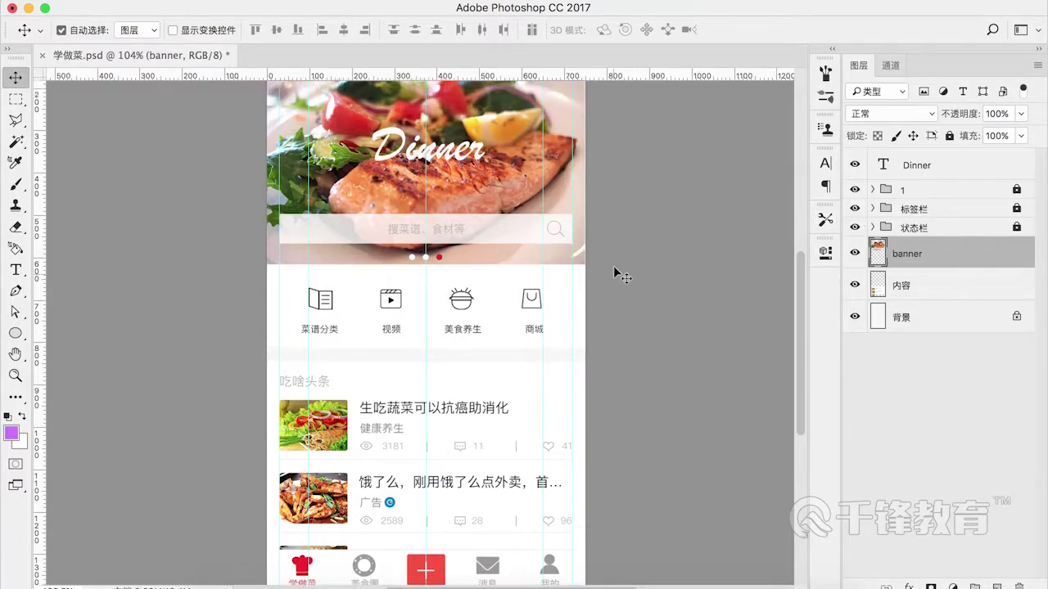
click(1015, 226)
click(1016, 208)
click(1015, 189)
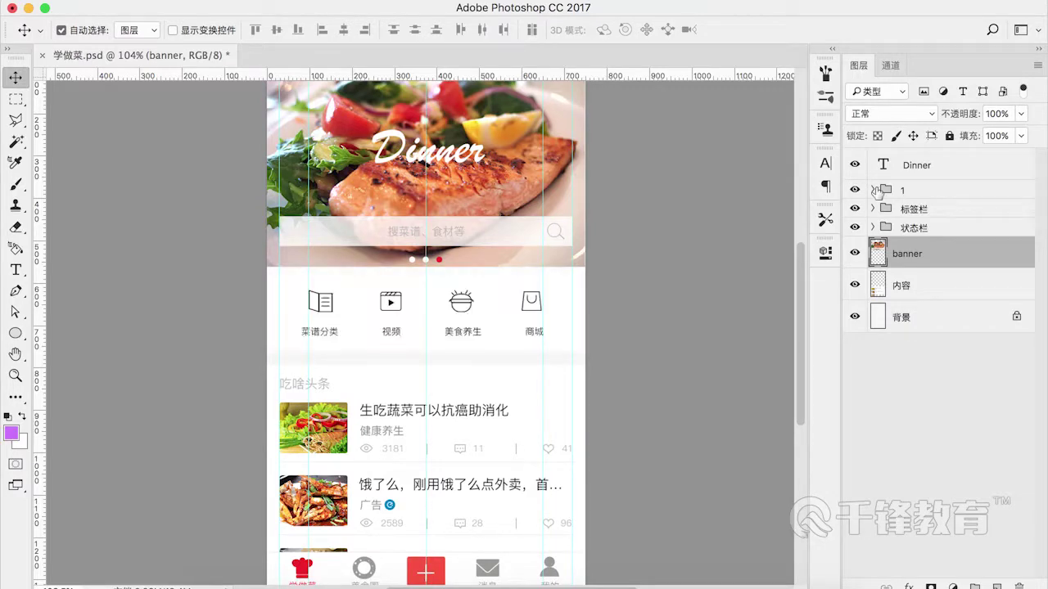
Step: Merge group 1 and the 状态栏 group each into a single layer of their own
click(910, 193)
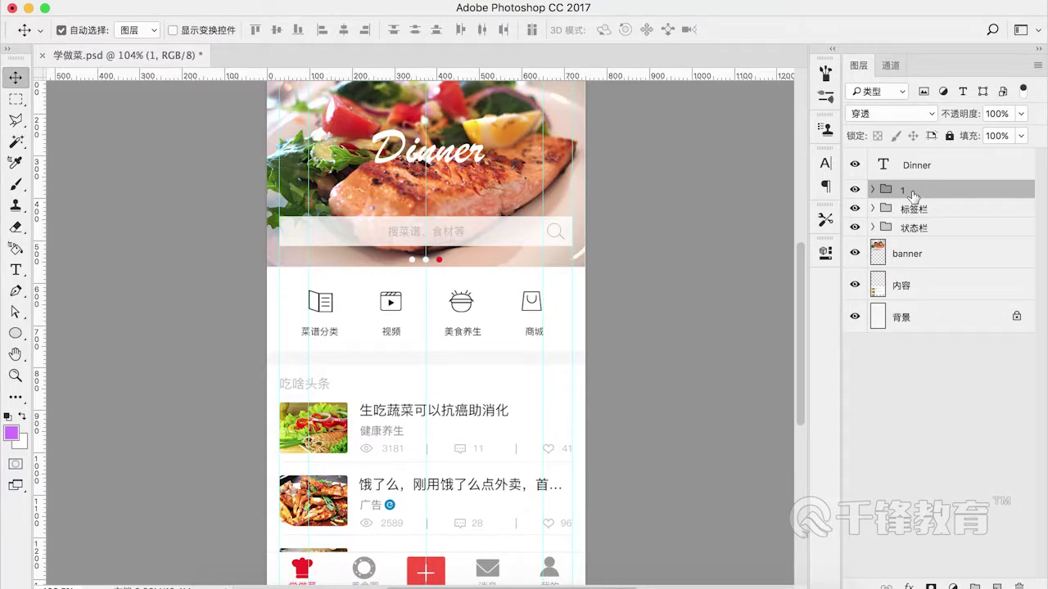
key(super+e)
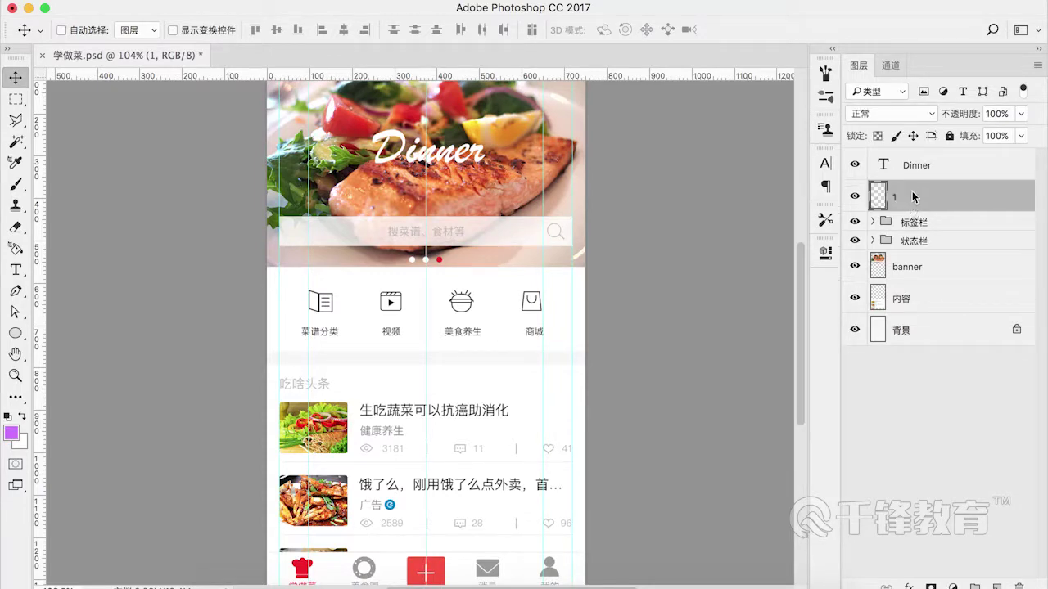
click(904, 240)
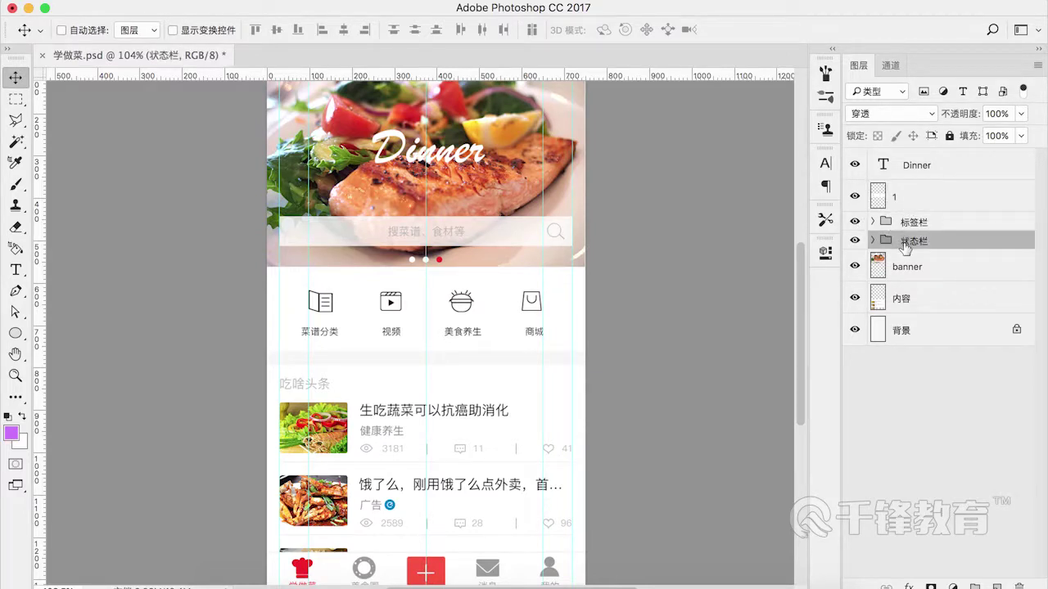
key(super+e)
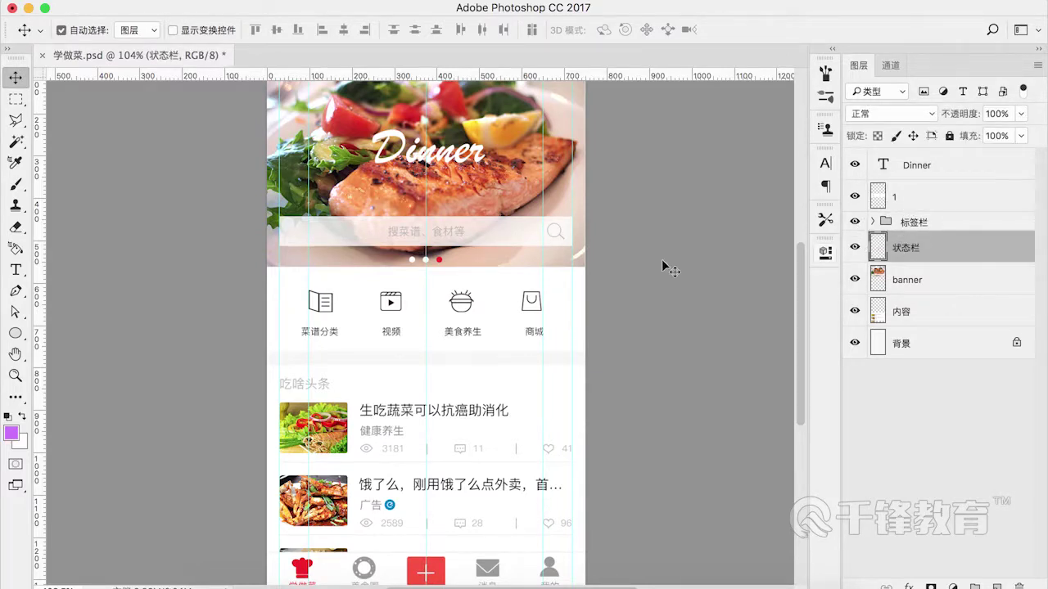
Step: Merge the 状态栏 and banner layers together and move the Dinner text layer directly above the merged layer
scroll(516, 255, up, 3)
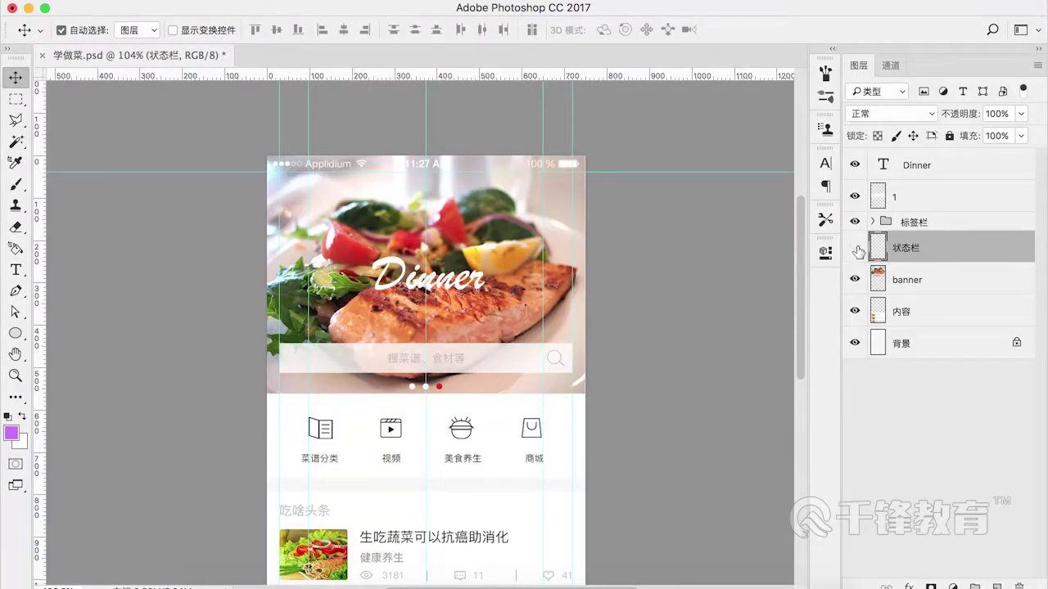
shift+click(932, 283)
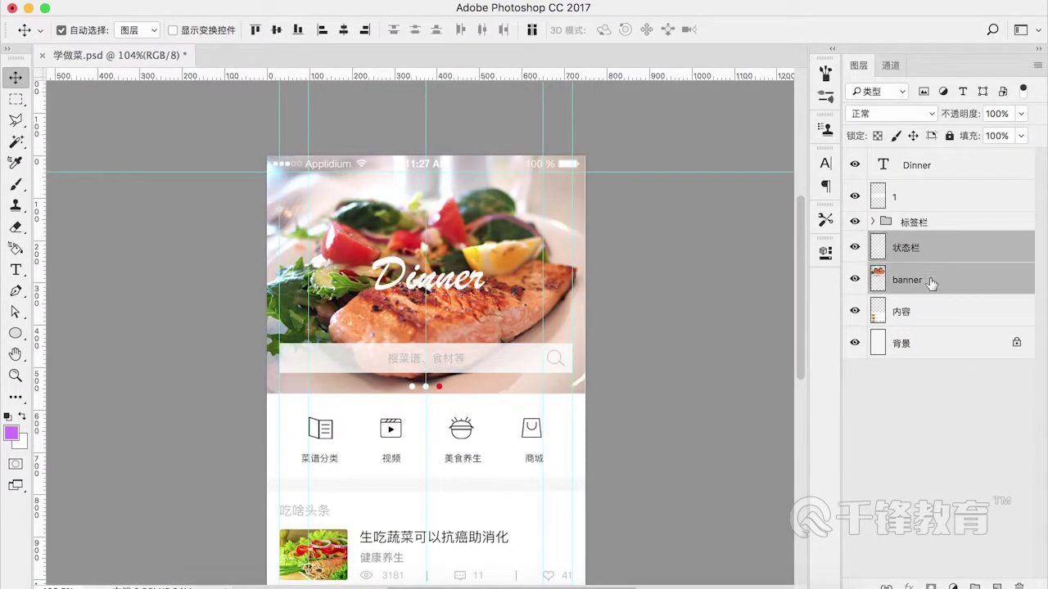
key(super+e)
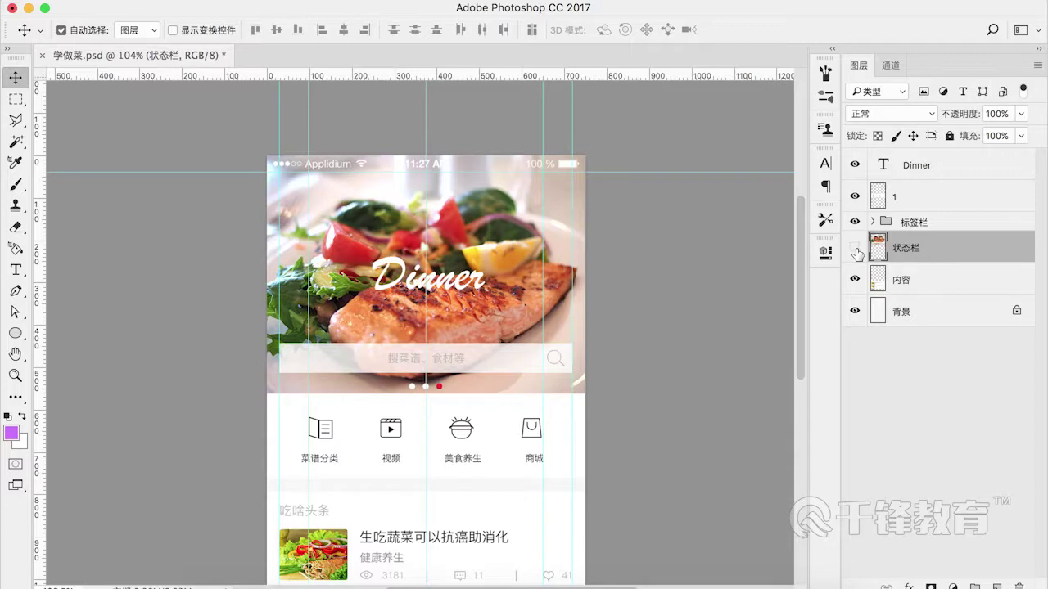
drag(904, 166, 908, 237)
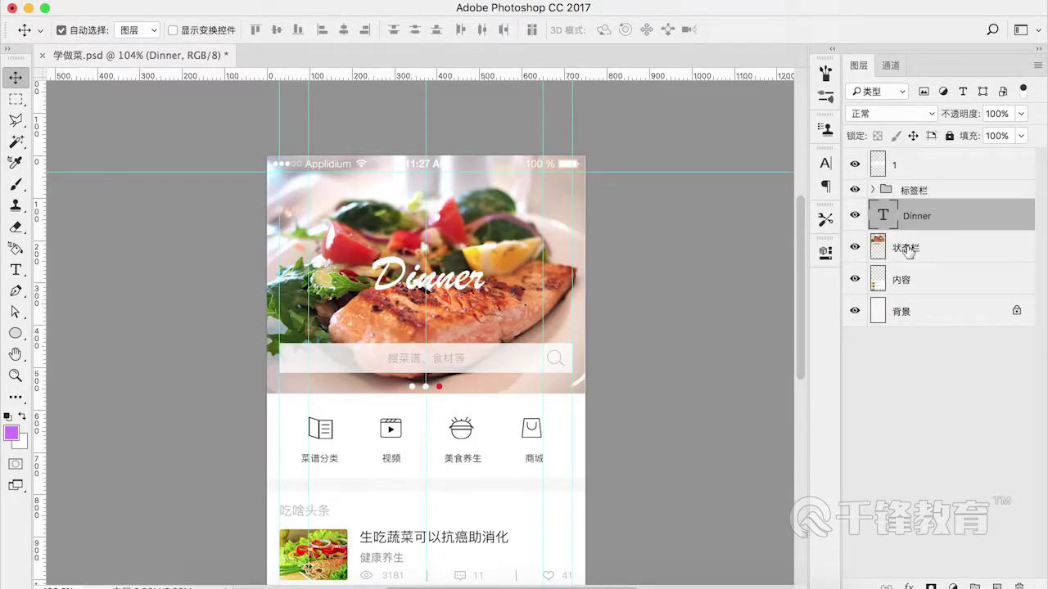
Step: Merge the Dinner text layer with the 状态栏 layer and check the merged layer by toggling its visibility
shift+click(906, 250)
key(super+e)
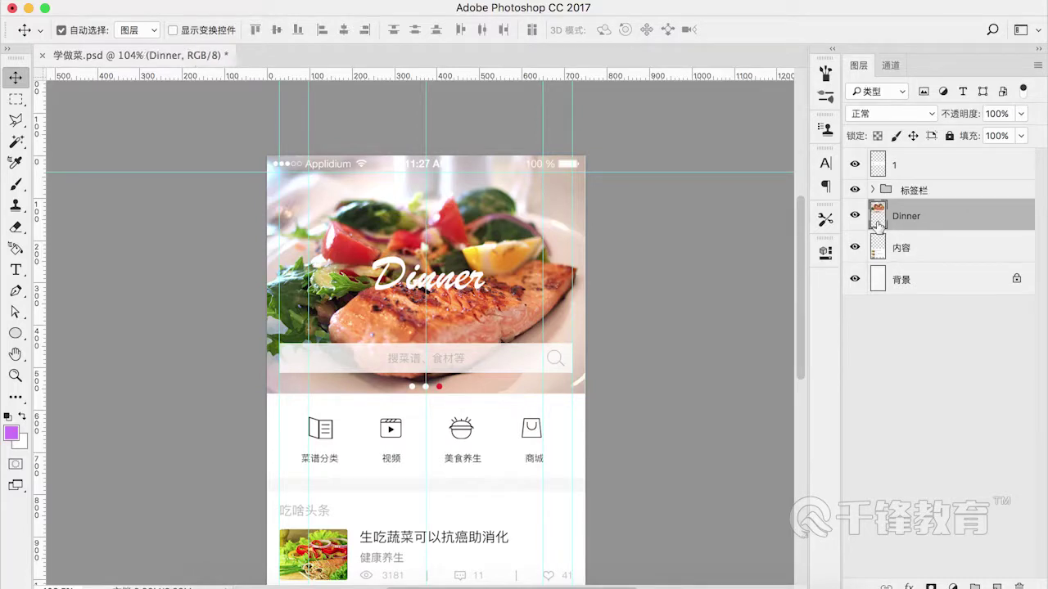
click(854, 216)
click(854, 216)
click(854, 216)
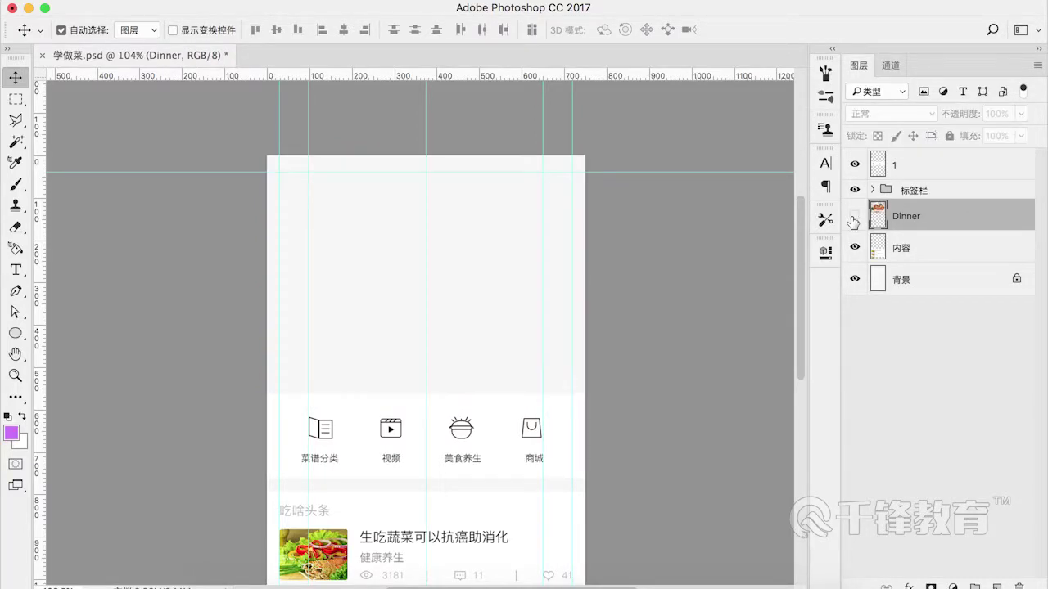
click(854, 217)
Step: Move layer 1 below the 标签栏 group and merge it with the Dinner layer
click(908, 162)
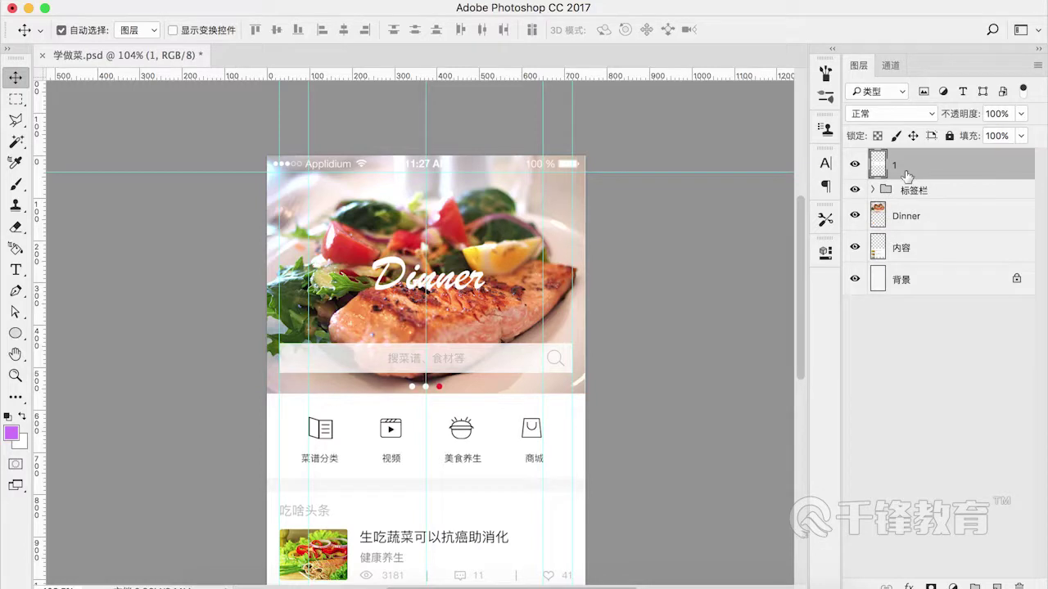
double_click(933, 167)
click(939, 156)
drag(906, 168, 900, 214)
key(ctrl+e)
click(900, 319)
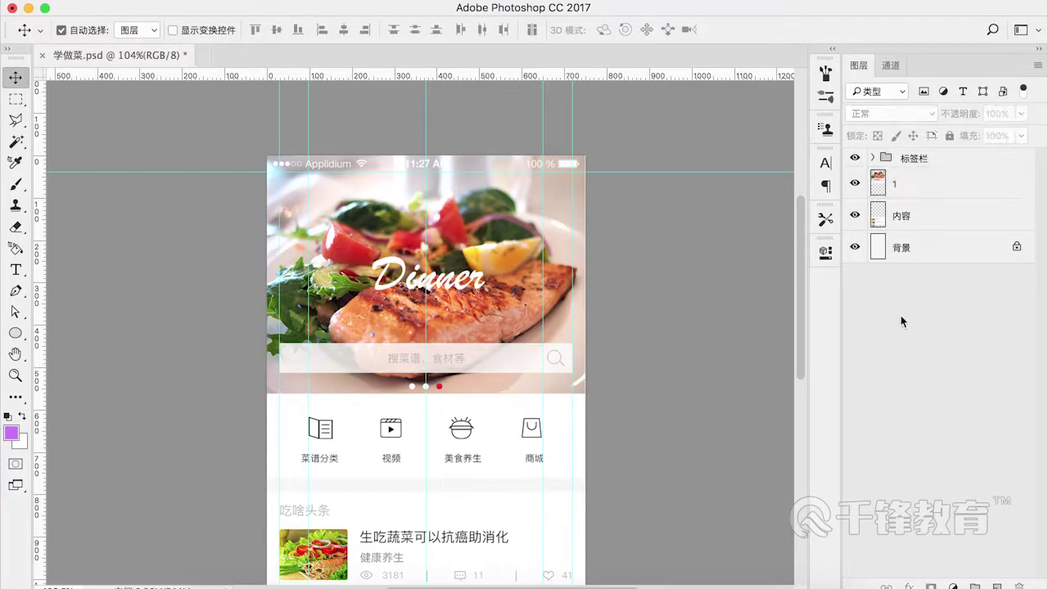
Step: Merge the 内容 layer with layer 1 and check the merged page content by toggling its visibility
click(900, 217)
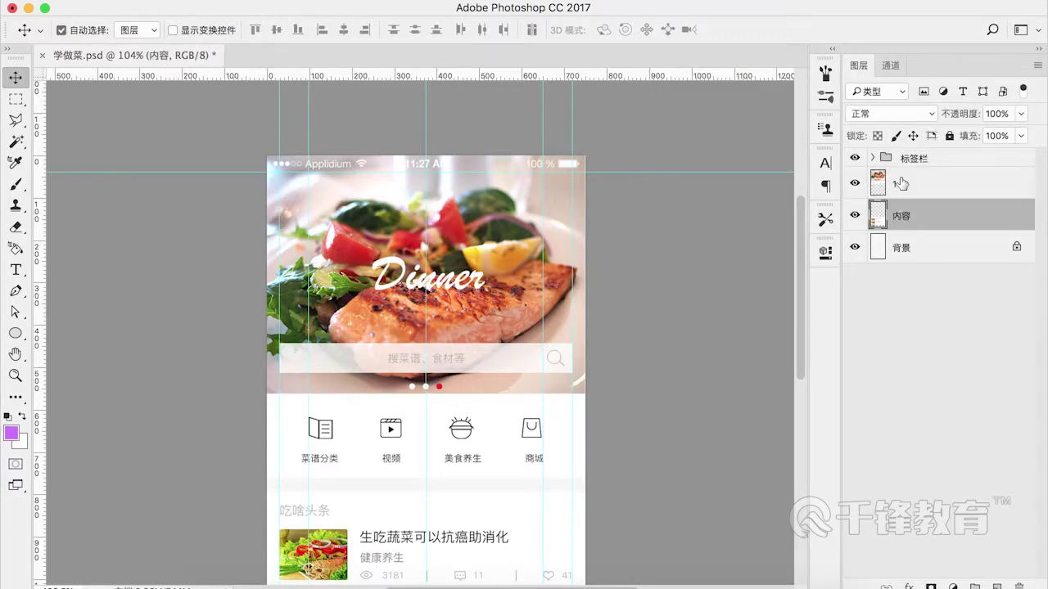
shift+click(900, 182)
key(ctrl+e)
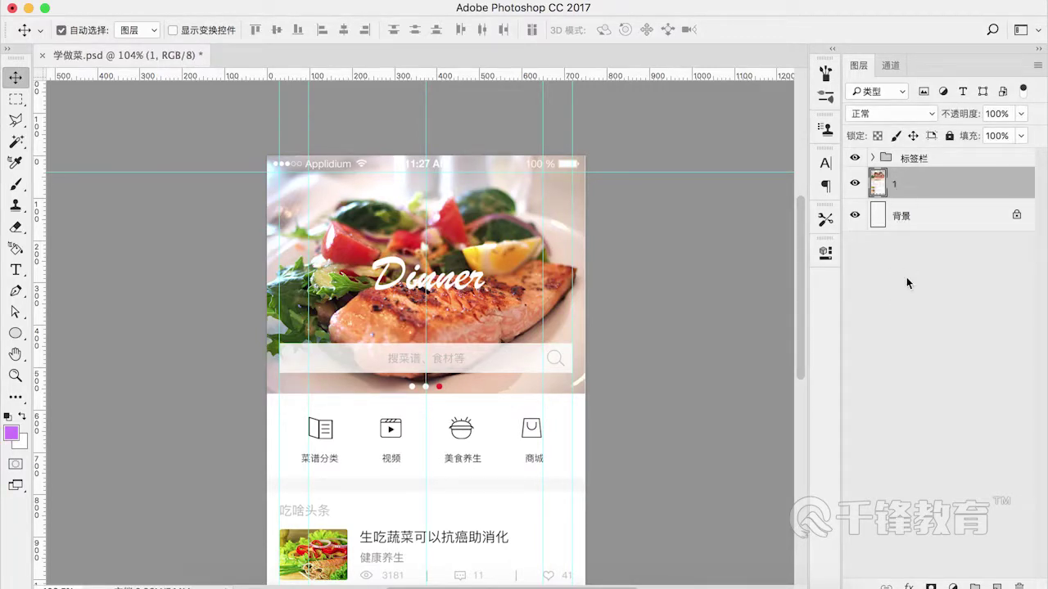
click(906, 277)
scroll(638, 319, down, 1)
scroll(614, 320, down, 5)
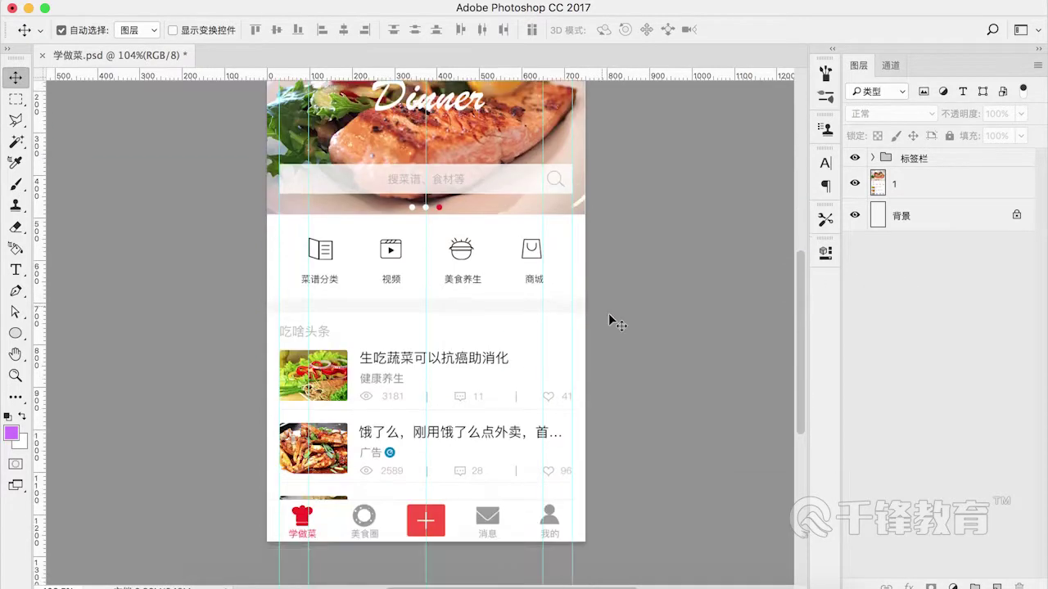
click(854, 184)
click(855, 185)
click(855, 184)
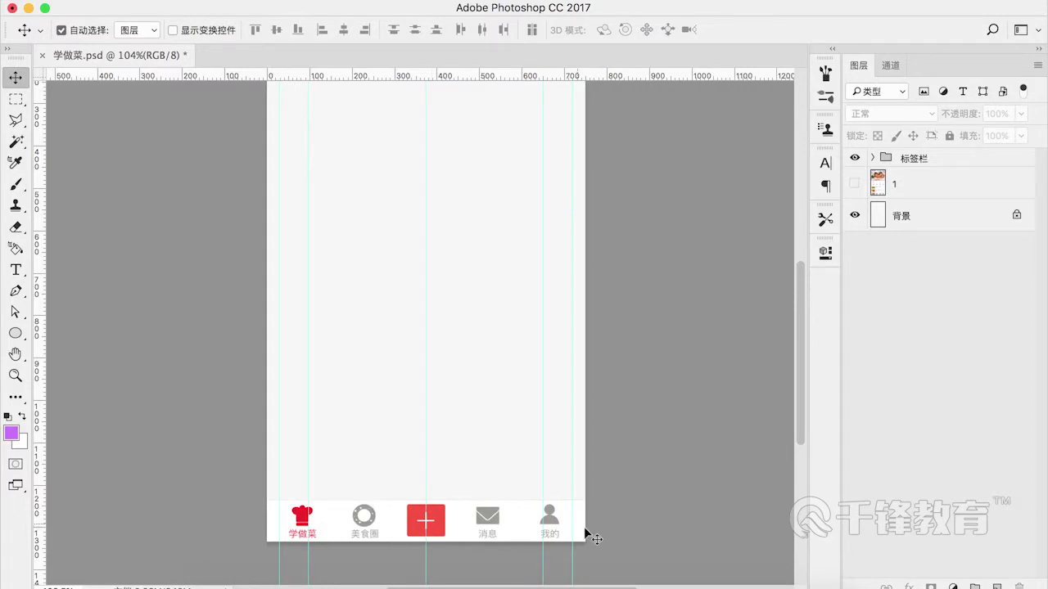
click(854, 184)
Step: Clear all guides from the document
click(458, 0)
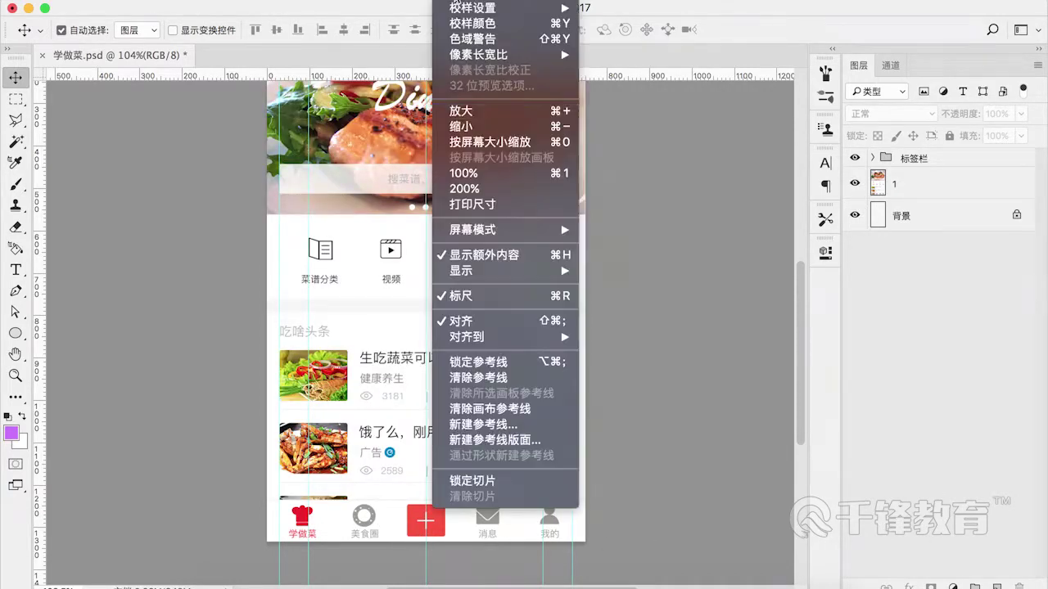
click(508, 379)
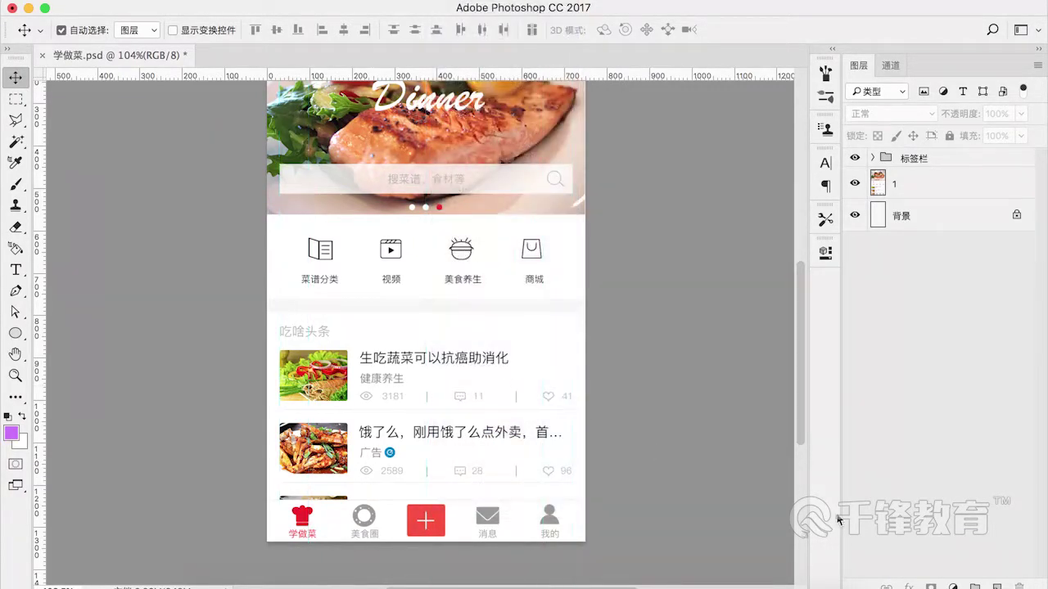
scroll(449, 246, up, 3)
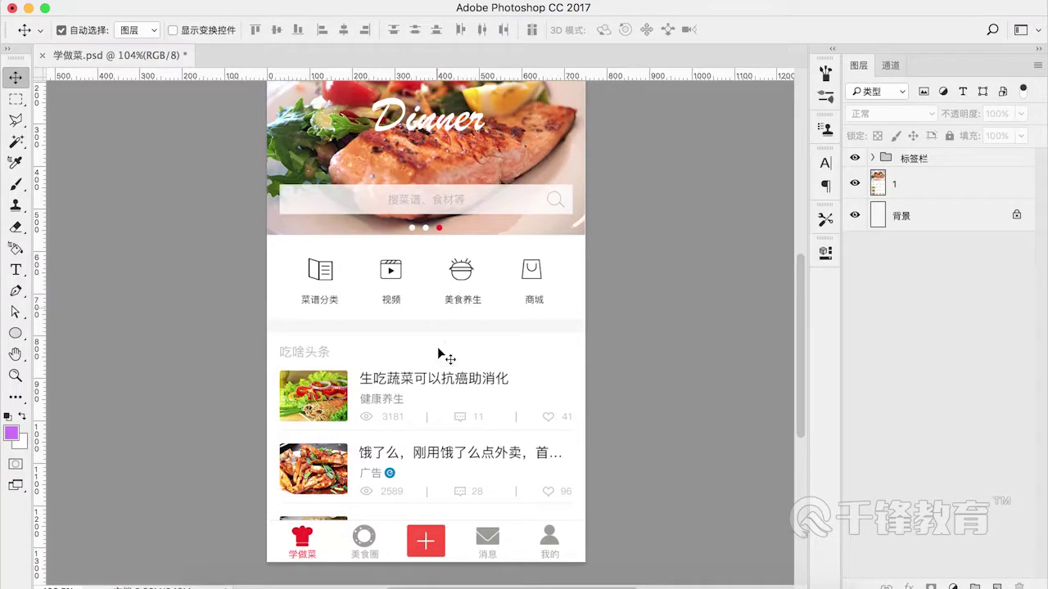
Step: Bring the tab bar's plus-sign layers 形状 2 and 形状 2 拷贝 out above the 标签栏 group and merge them
click(431, 547)
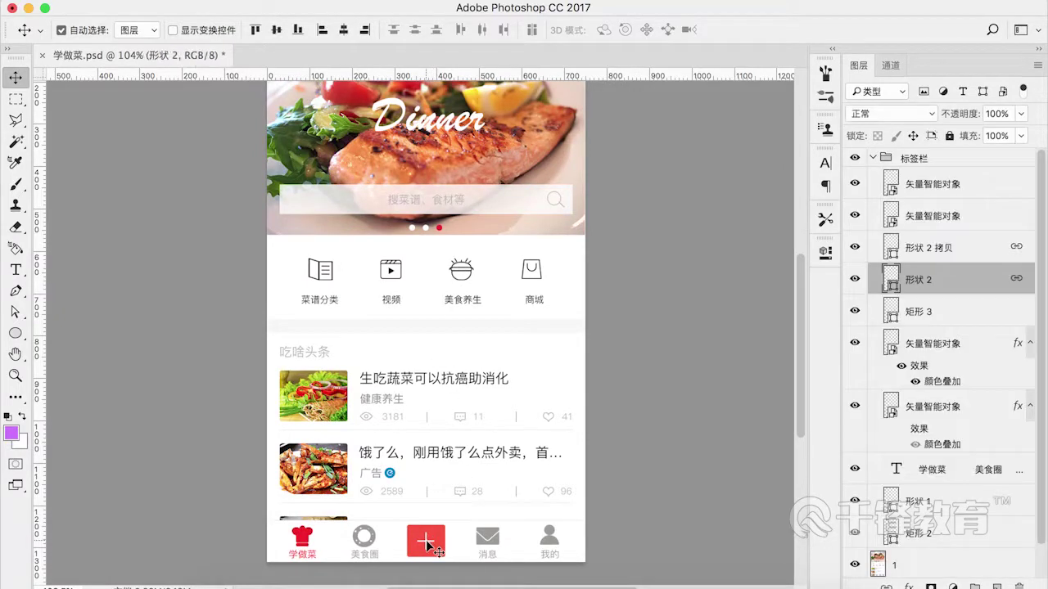
click(854, 280)
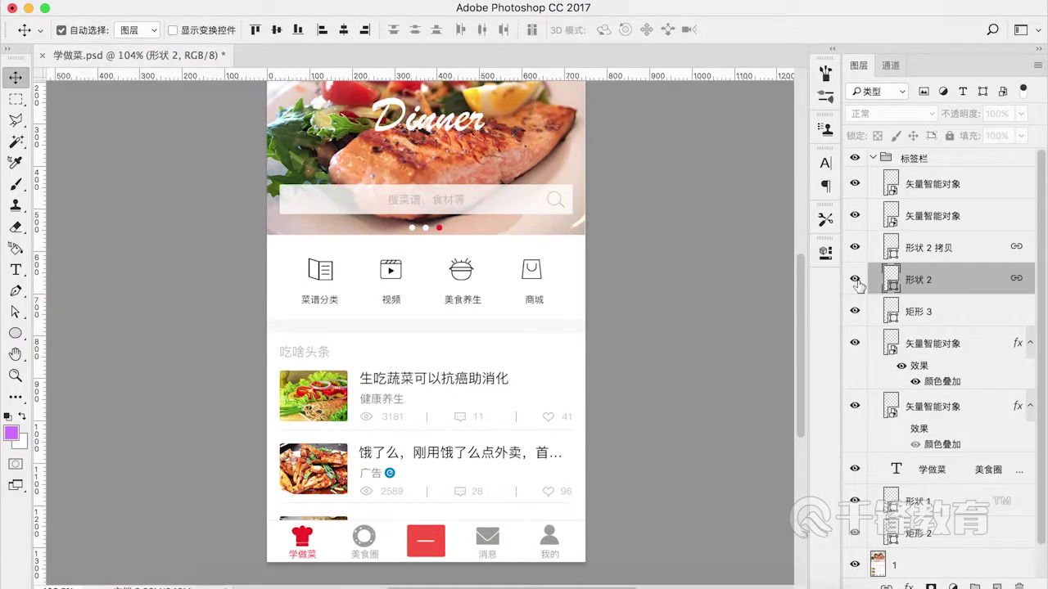
click(854, 280)
shift+click(909, 258)
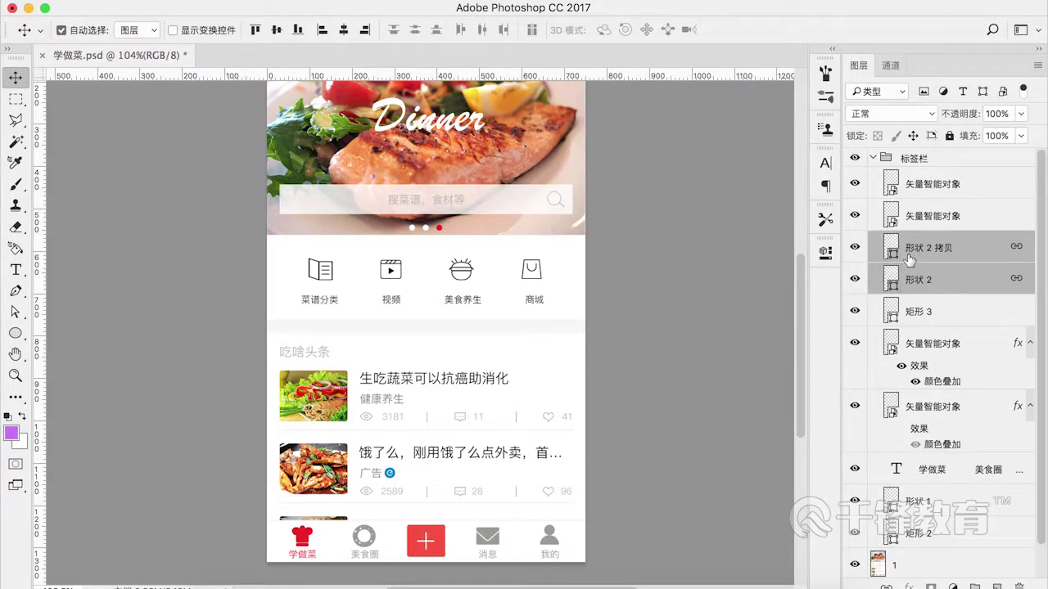
mouse_move(892, 250)
mouse_down()
mouse_move(884, 82)
mouse_move(900, 262)
mouse_up()
key(ctrl+shift+bracketright)
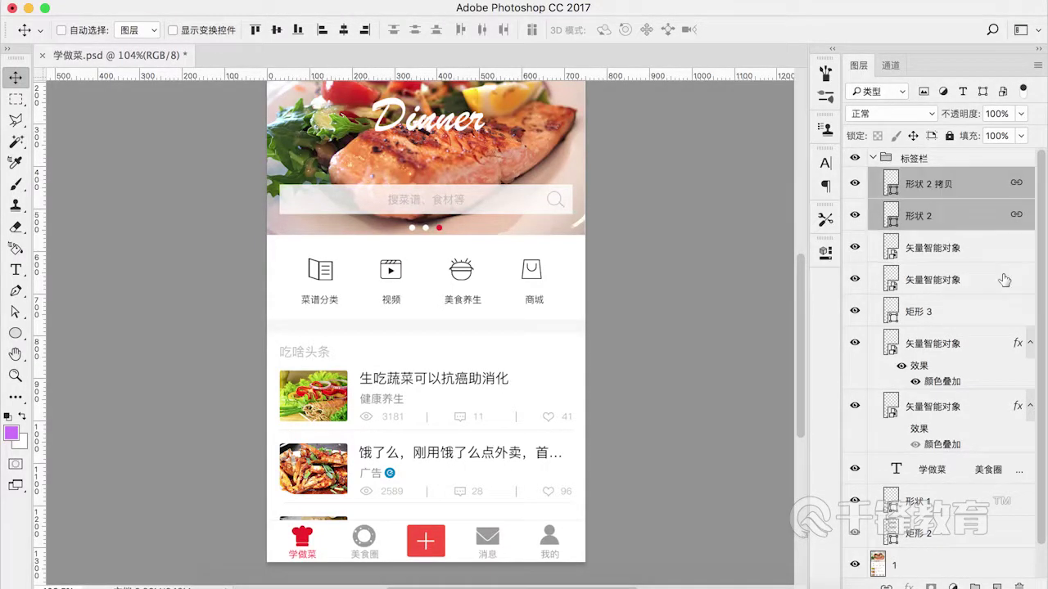
key(ctrl+shift+bracketright)
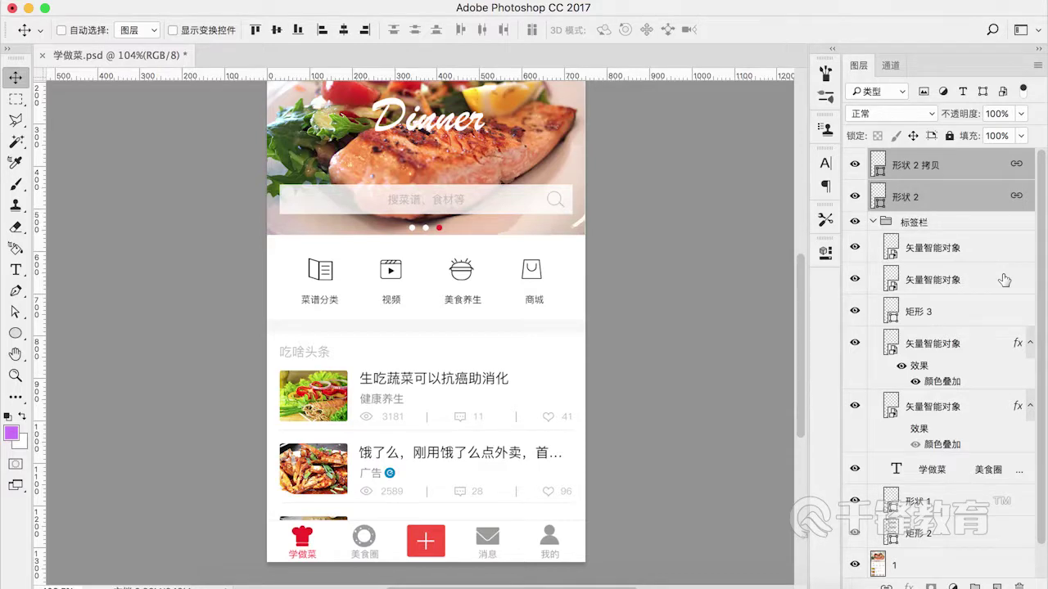
key(ctrl+e)
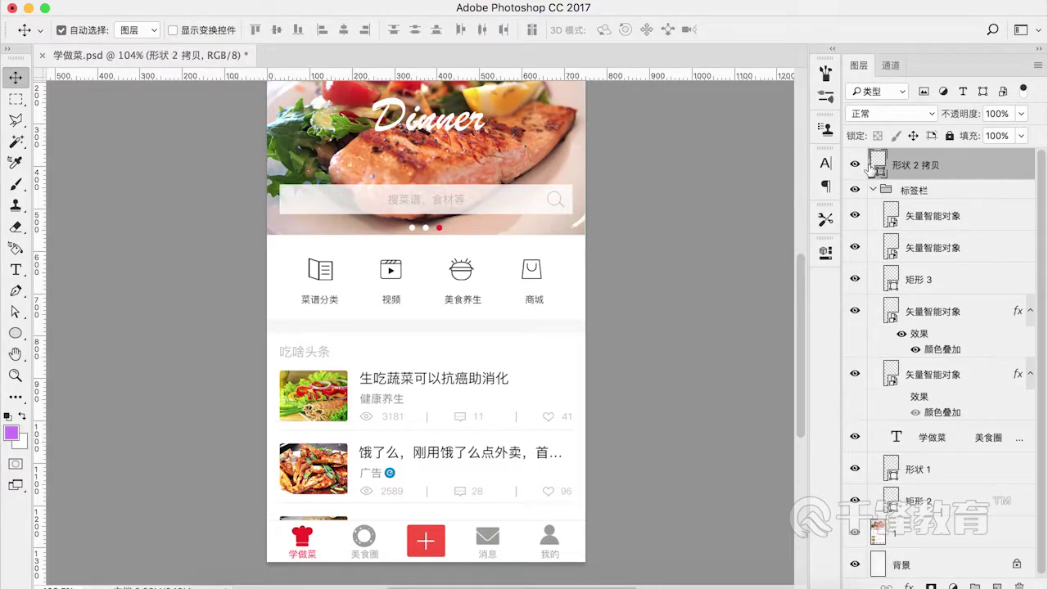
Step: Check the merged plus-sign layer by toggling its visibility and leave it hidden
click(854, 164)
click(854, 164)
click(854, 165)
click(853, 165)
click(854, 165)
Step: Collapse the 标签栏 group, merge it into a single layer and check that layer by toggling its visibility
click(871, 190)
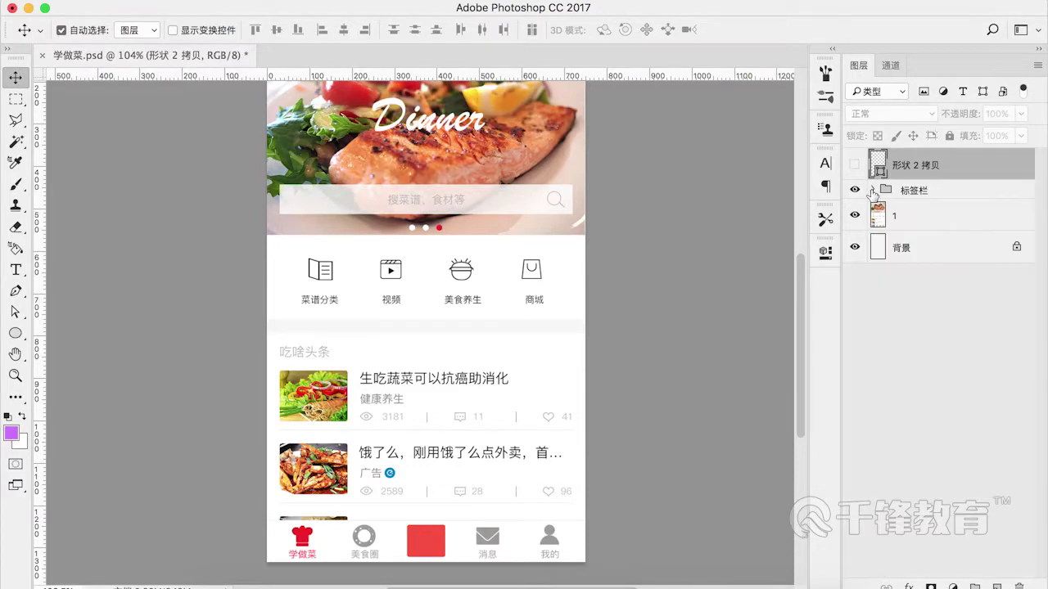
click(922, 191)
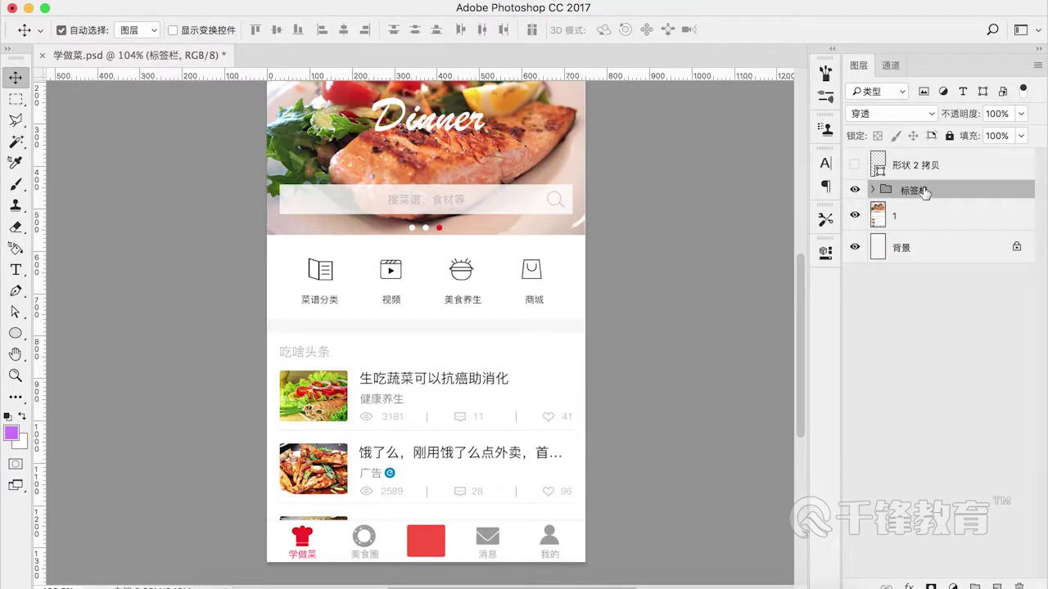
key(super+e)
click(854, 197)
click(853, 196)
Step: Merge the 标签栏 layer with layer 1 and show the plus-sign layer again
shift+click(915, 230)
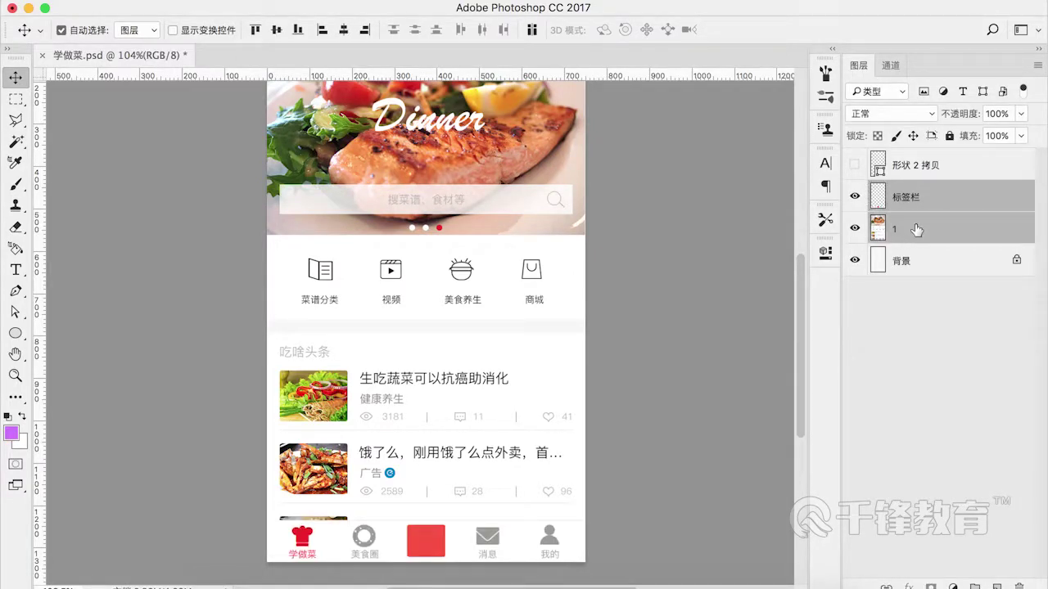
key(super+e)
click(854, 165)
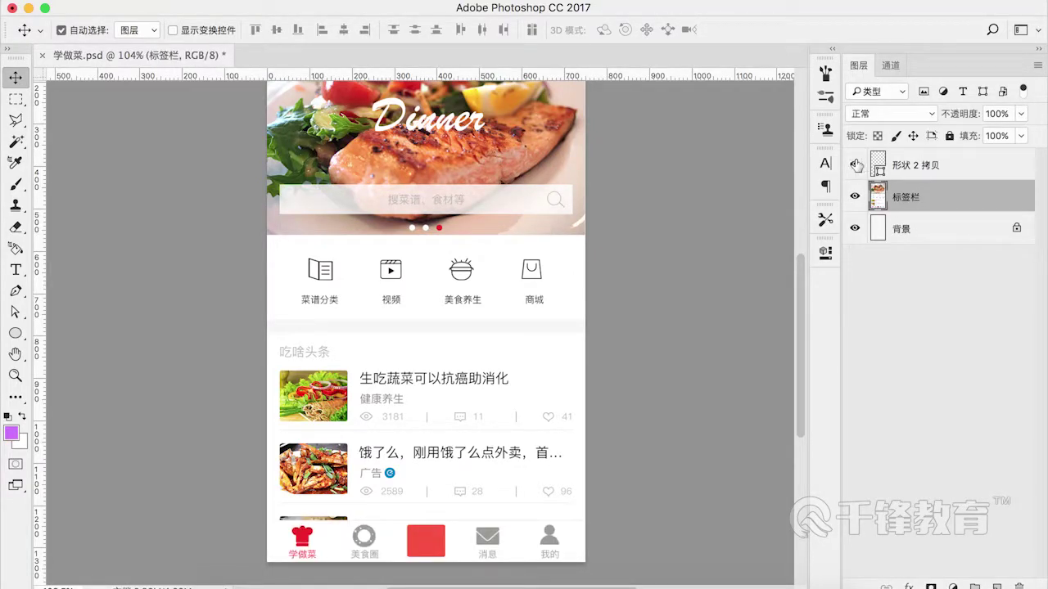
click(949, 181)
click(942, 196)
click(935, 180)
click(934, 190)
click(935, 181)
click(935, 195)
click(937, 181)
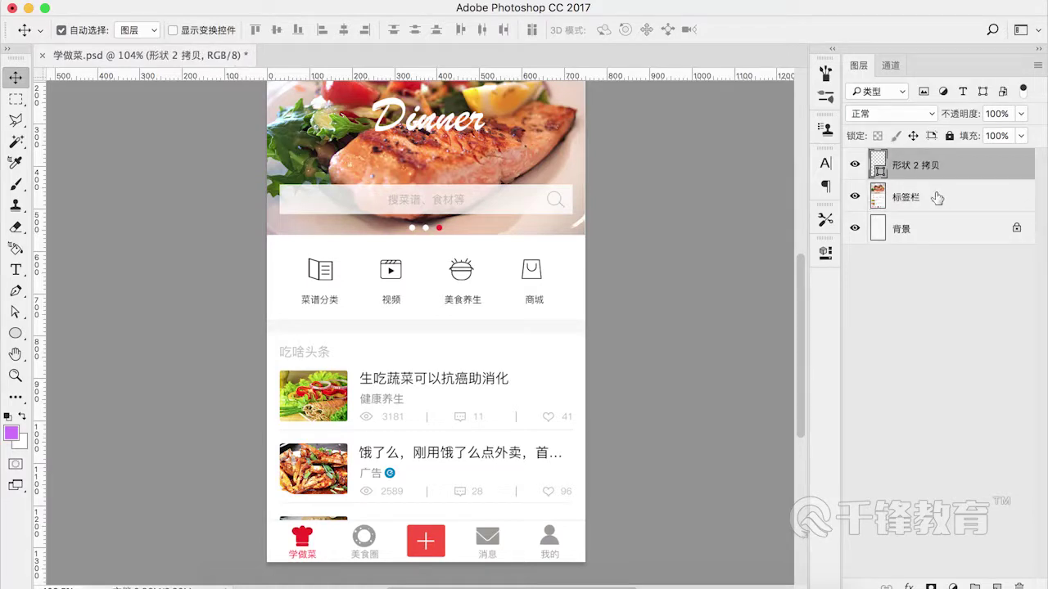
click(937, 197)
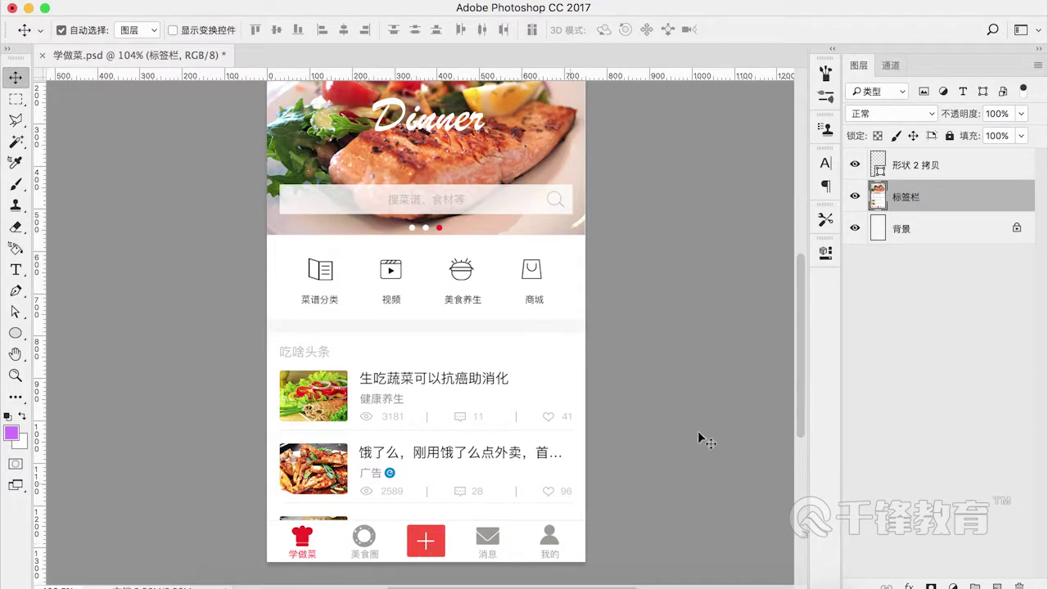
click(903, 179)
click(904, 199)
click(907, 170)
click(905, 198)
Step: Save the file as 学做菜.psd in Photoshop format on the desktop, with maximum compatibility enabled
click(159, 1)
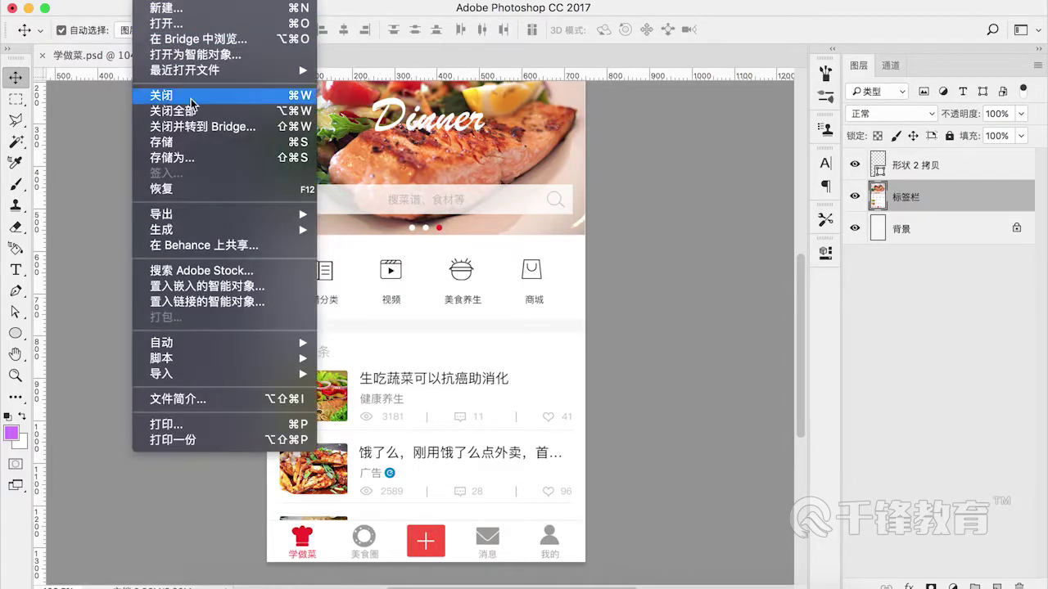
click(198, 155)
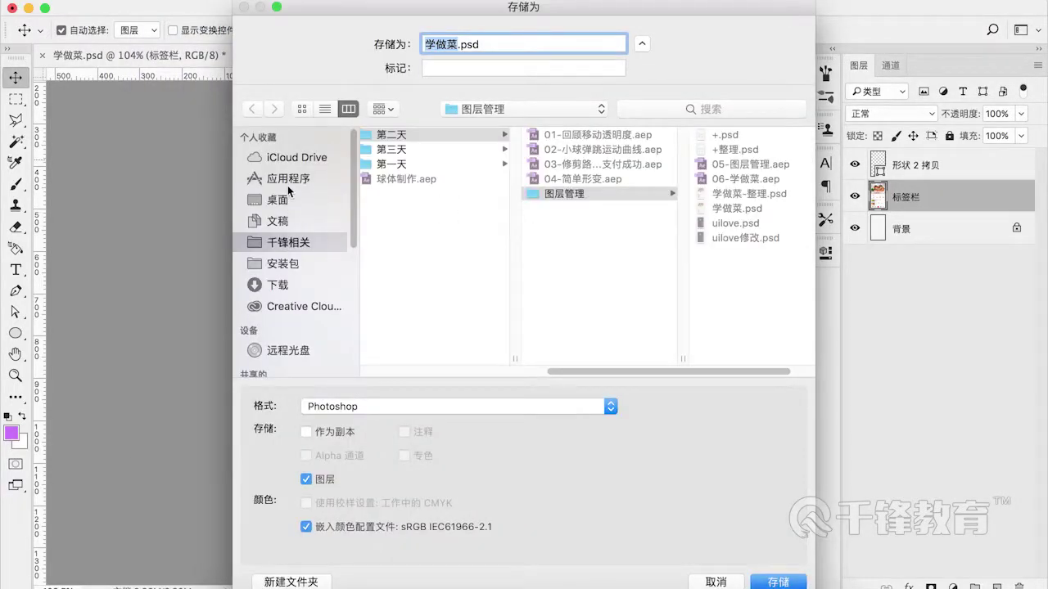
click(278, 200)
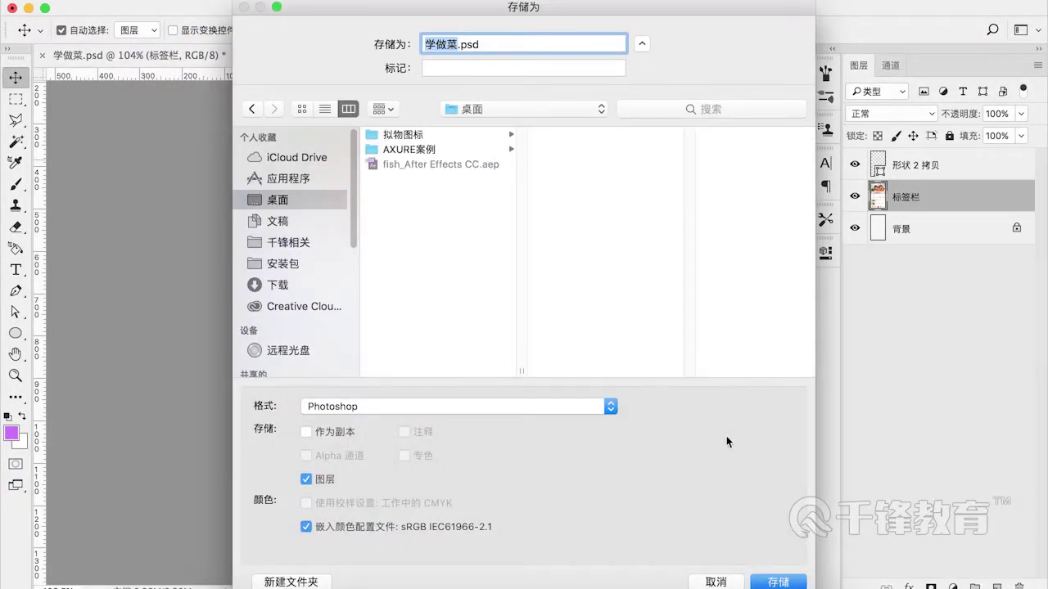
click(778, 582)
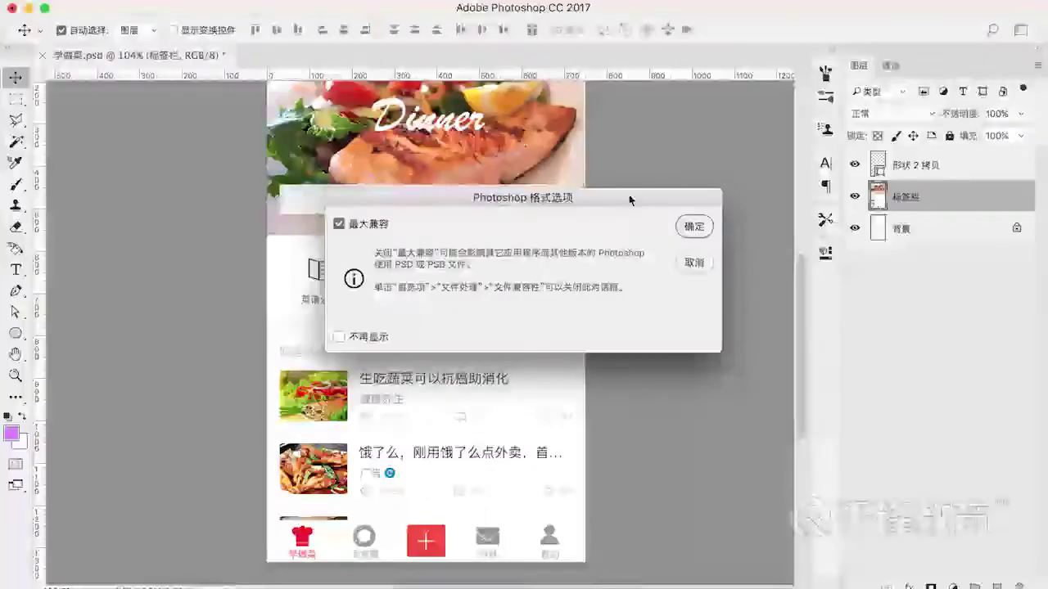
click(692, 227)
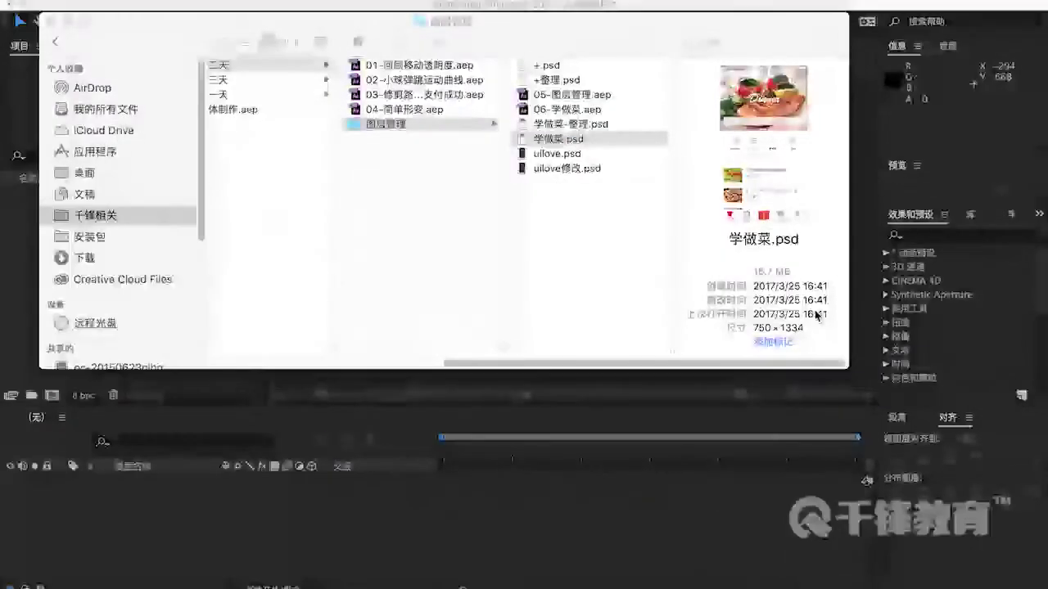
Step: Import 学做菜.psd from the desktop into After Effects as 合成 – 保持图层大小 with editable layer styles
click(67, 22)
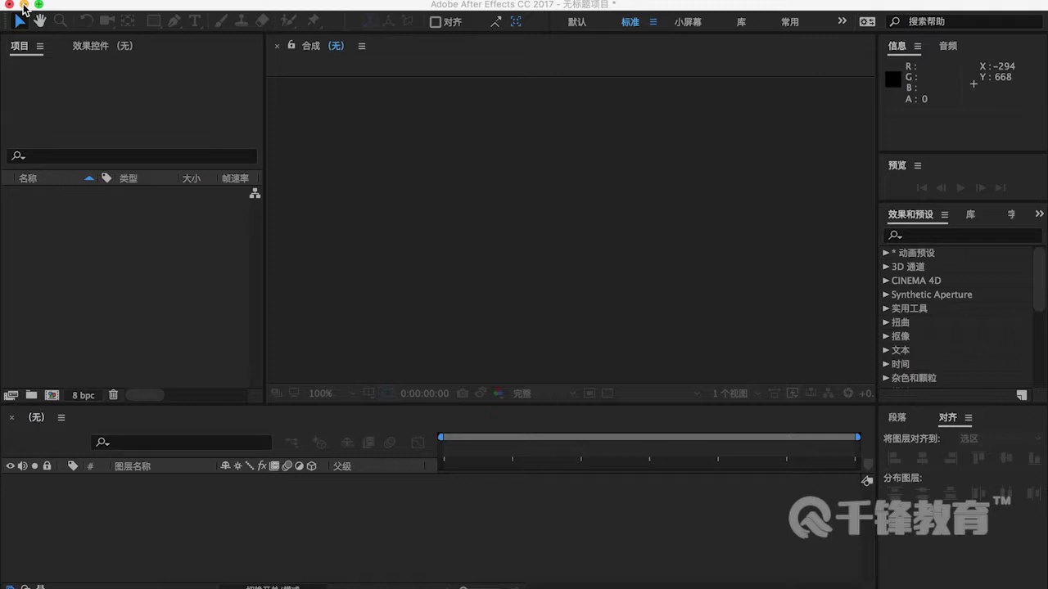
click(23, 5)
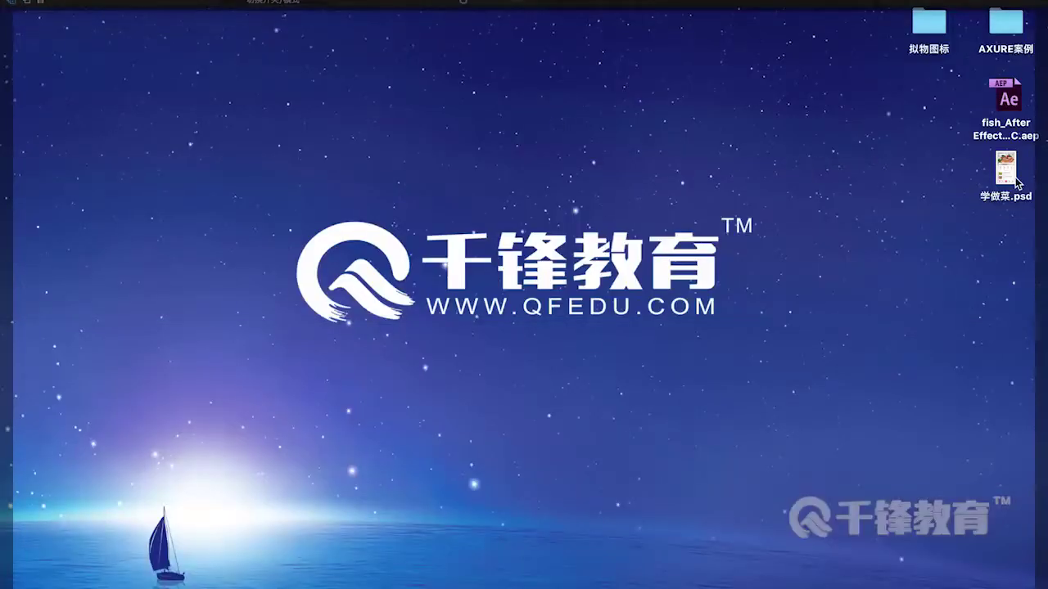
drag(1008, 178, 538, 254)
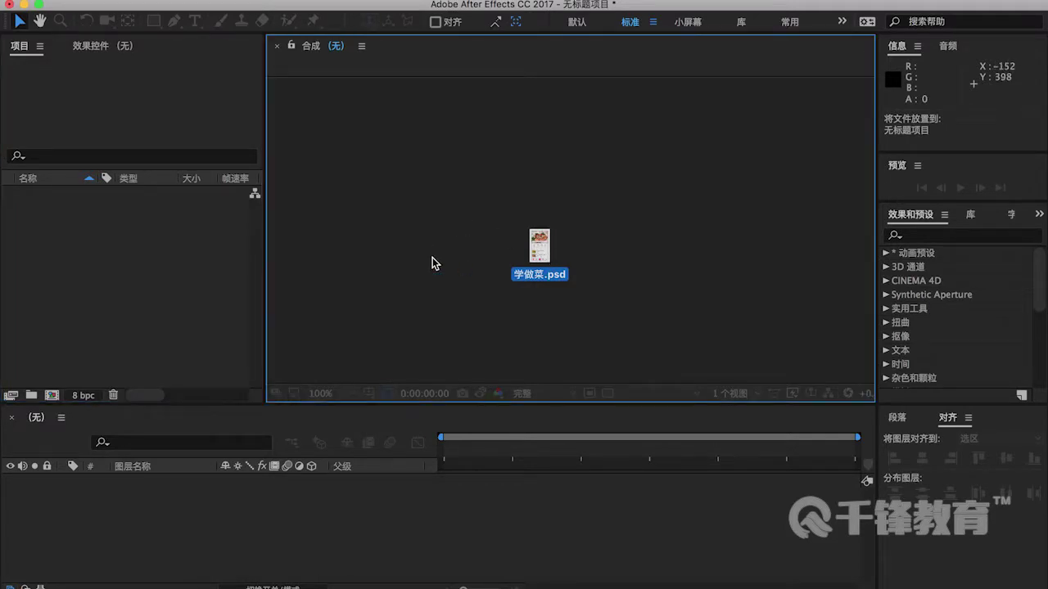
click(532, 257)
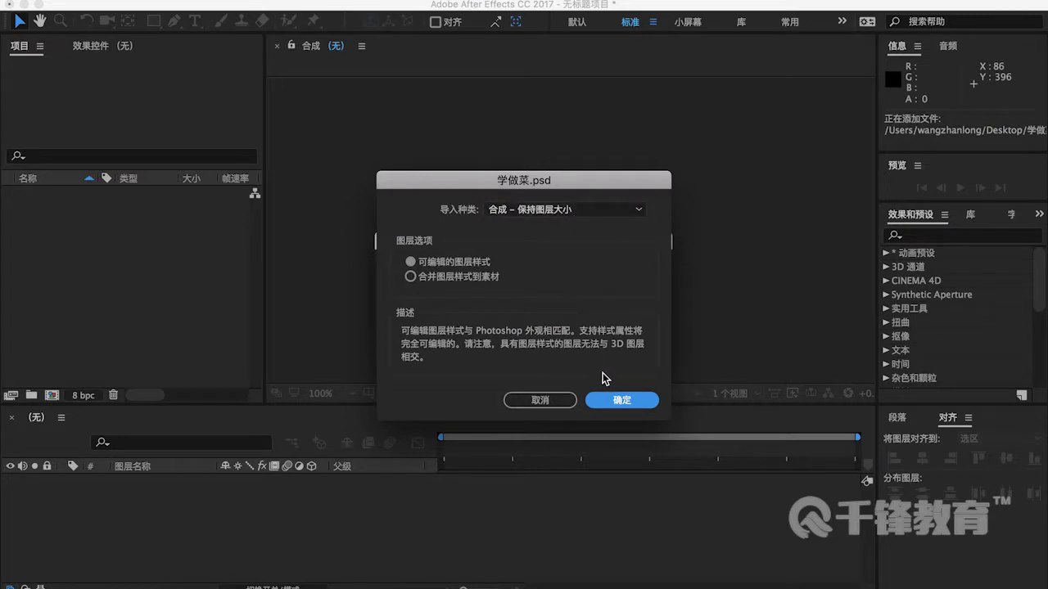
click(614, 400)
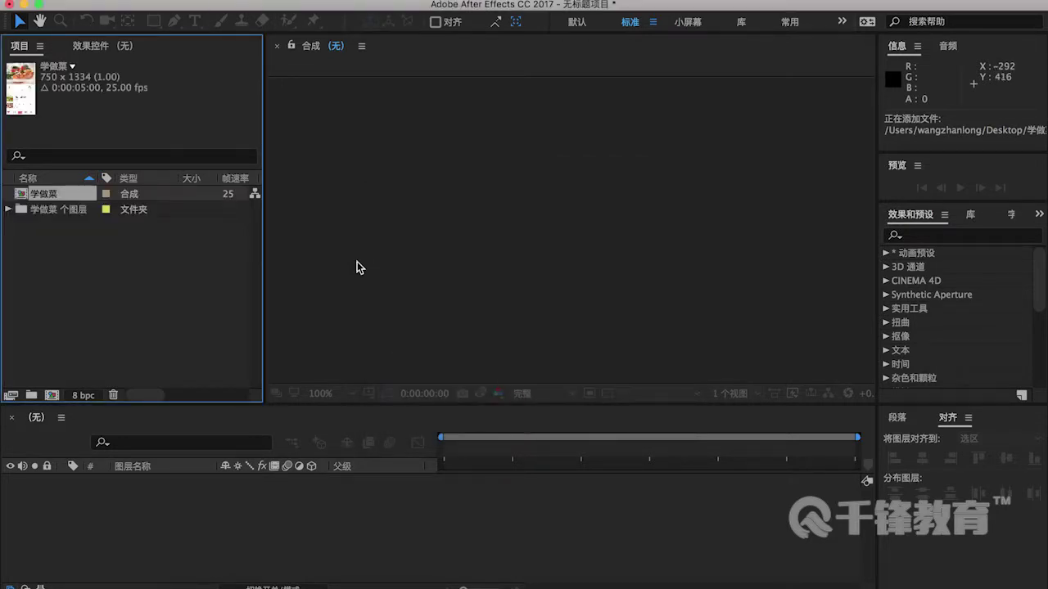
Step: Place the imported 学做菜 composition in the empty timeline to nest it in a new composition
drag(54, 200, 104, 518)
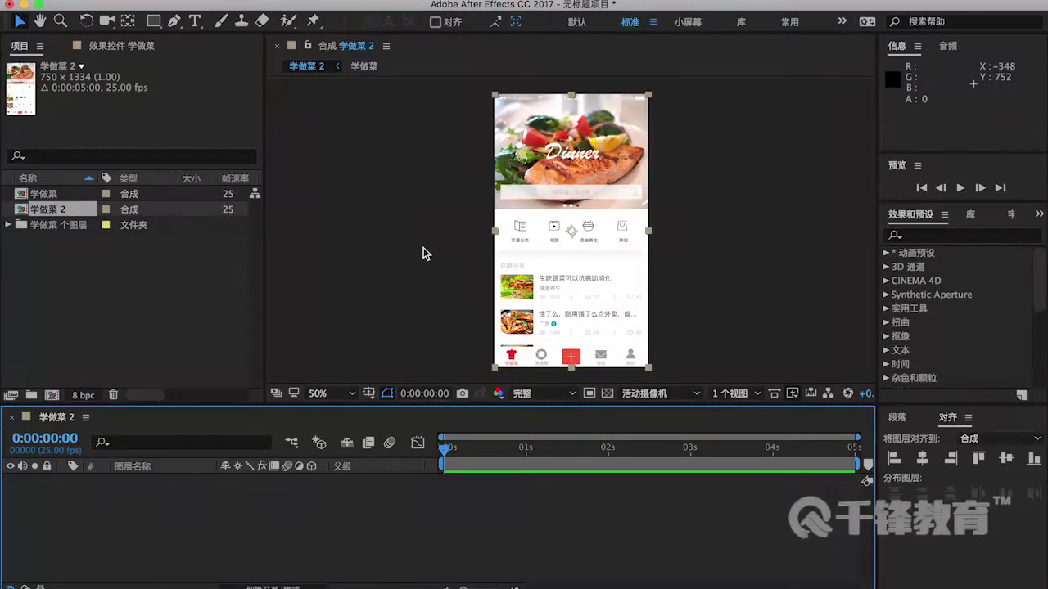
click(718, 253)
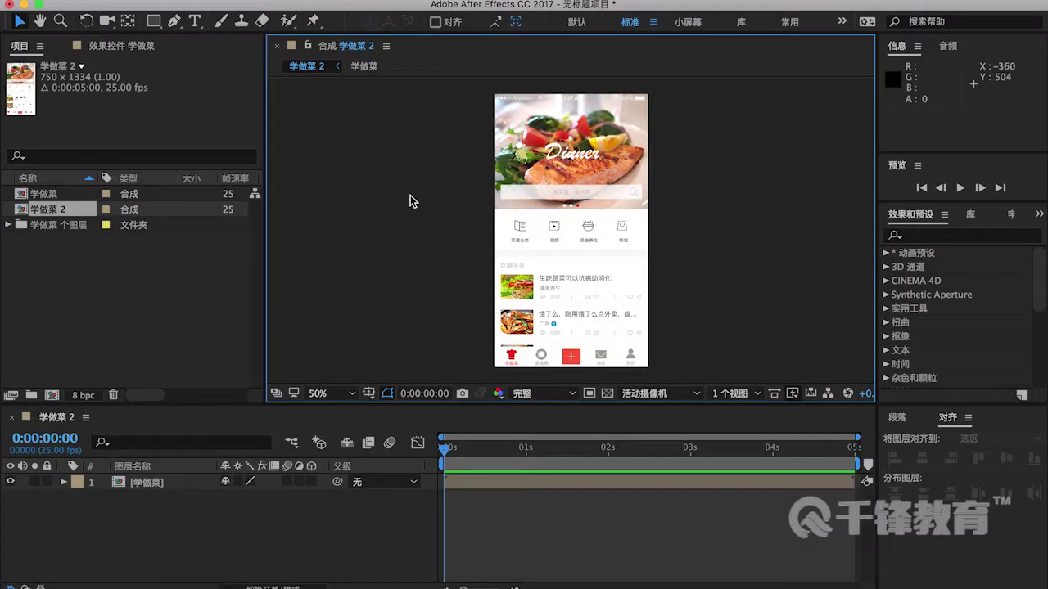
Step: Open the nested 学做菜 composition and check its 形状 2 拷贝, 标签栏 and 背景 layers one by one
click(121, 540)
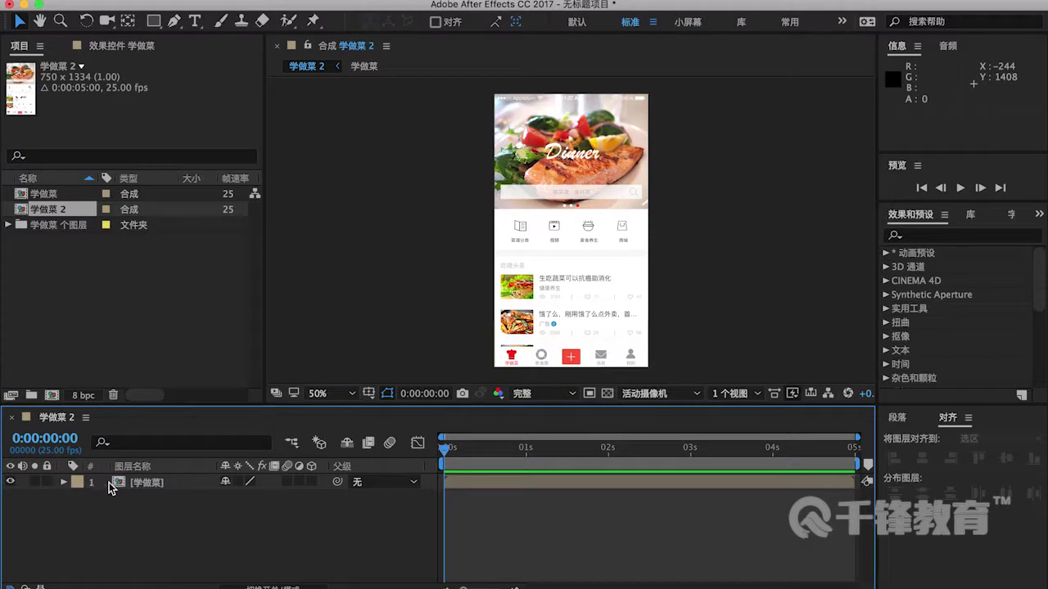
double_click(144, 485)
click(152, 485)
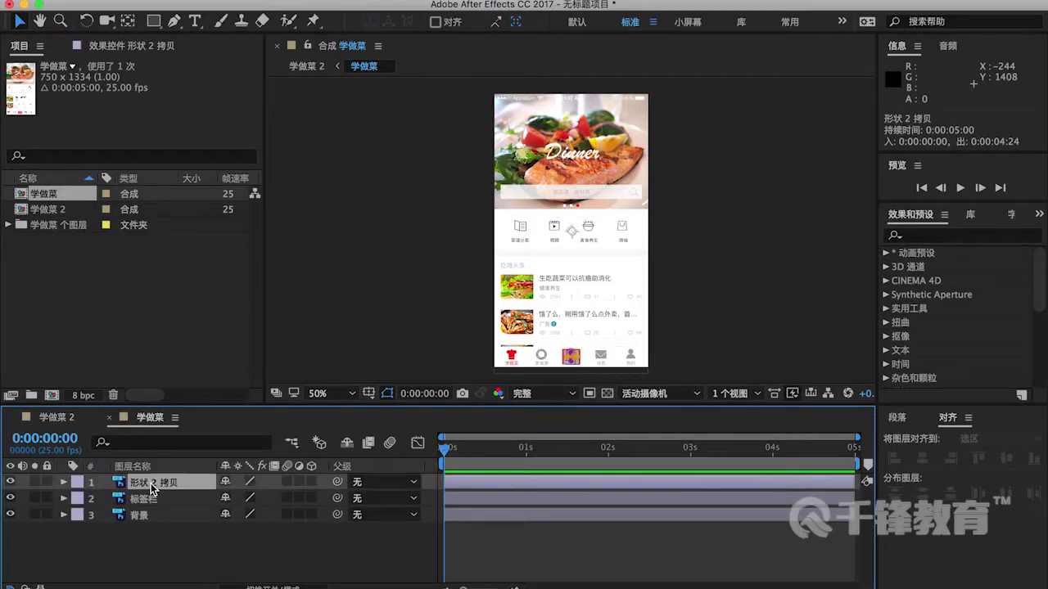
click(153, 499)
click(157, 516)
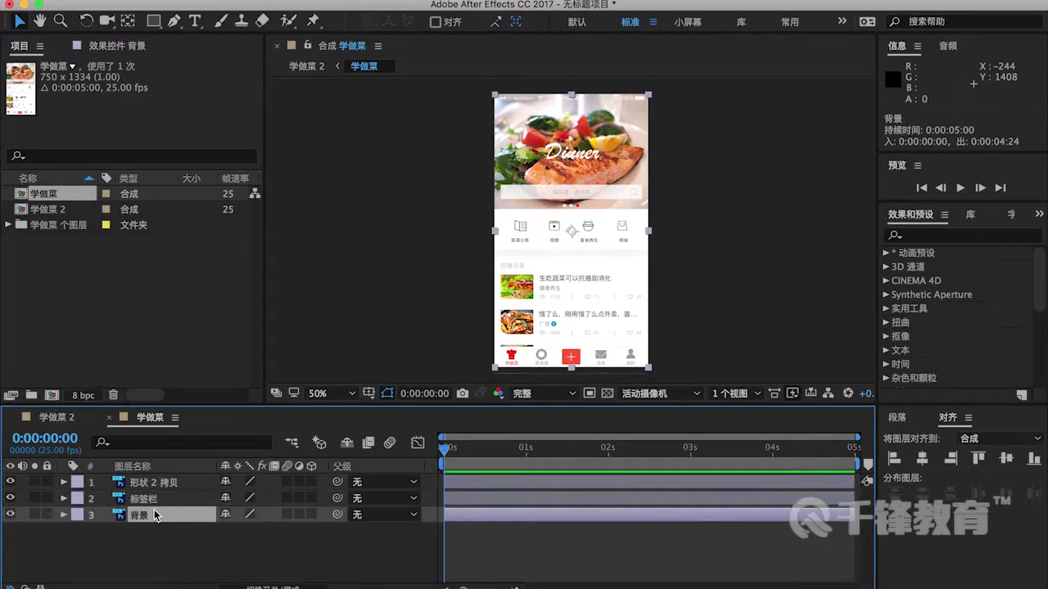
Step: Rename the 形状 2 拷贝 layer as 加号 / 叉号
click(153, 485)
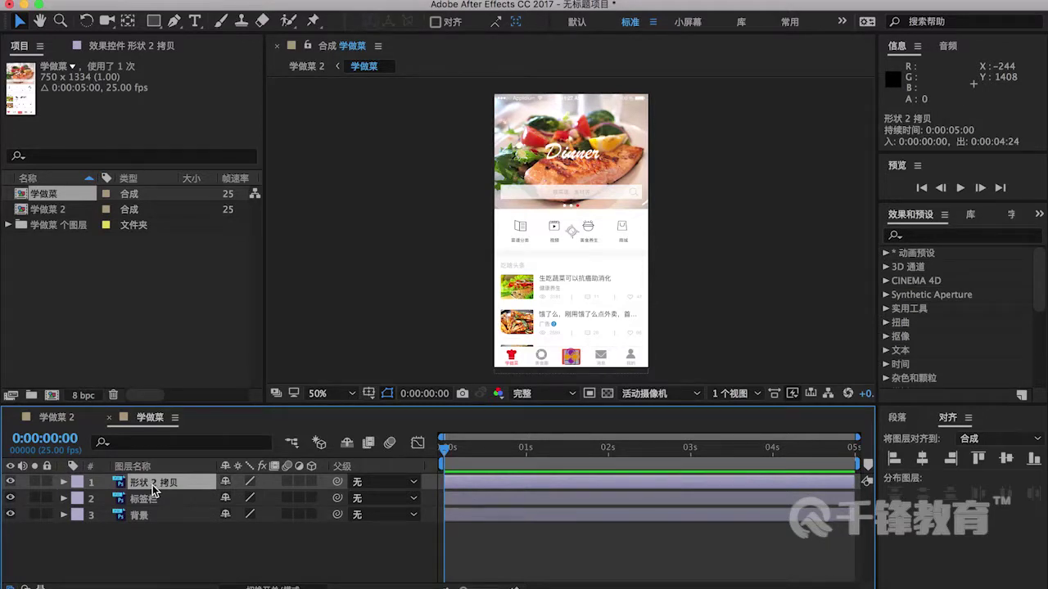
right_click(151, 486)
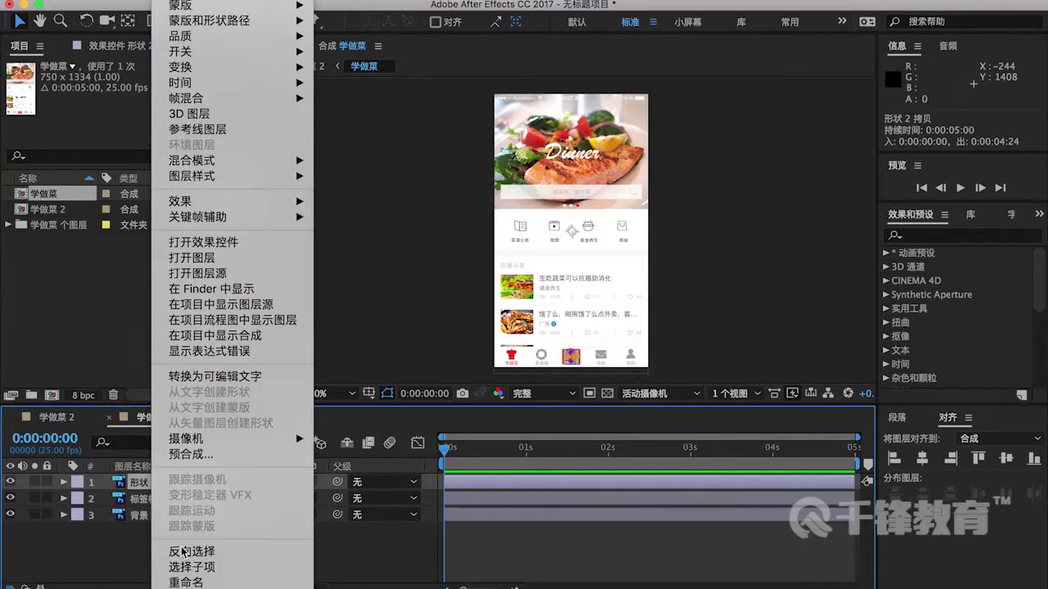
click(186, 582)
text(jiaha)
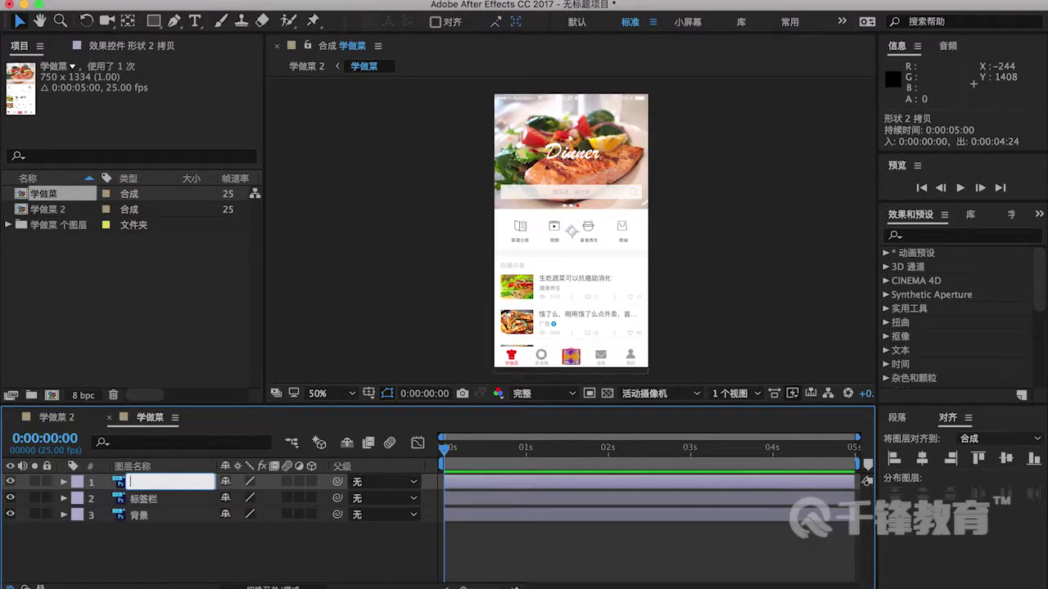
text(jiaohao)
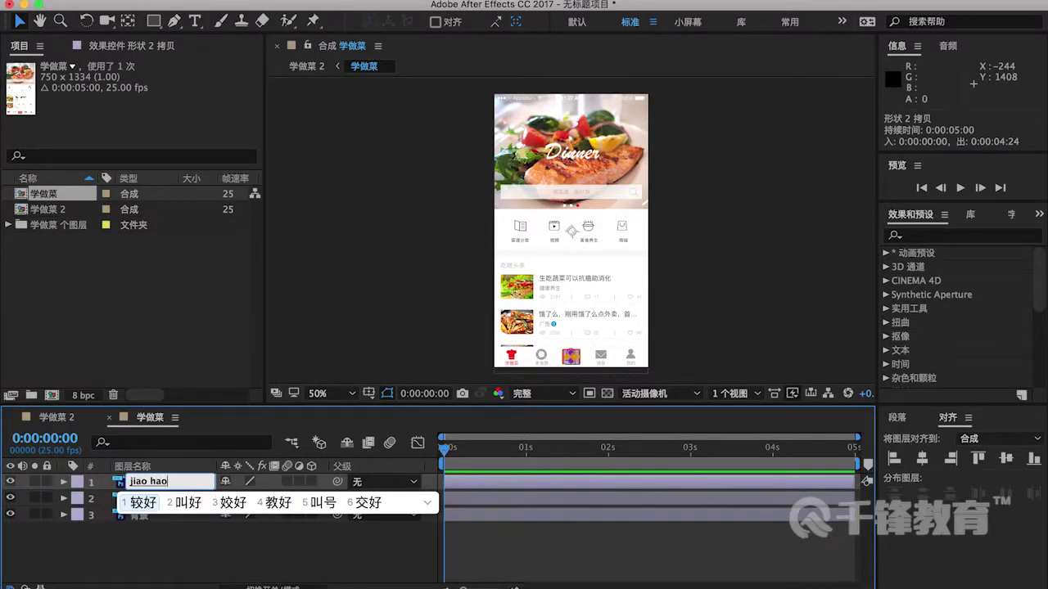
key(BackSpace)
key(BackSpace)
key(BackSpace)
key(BackSpace)
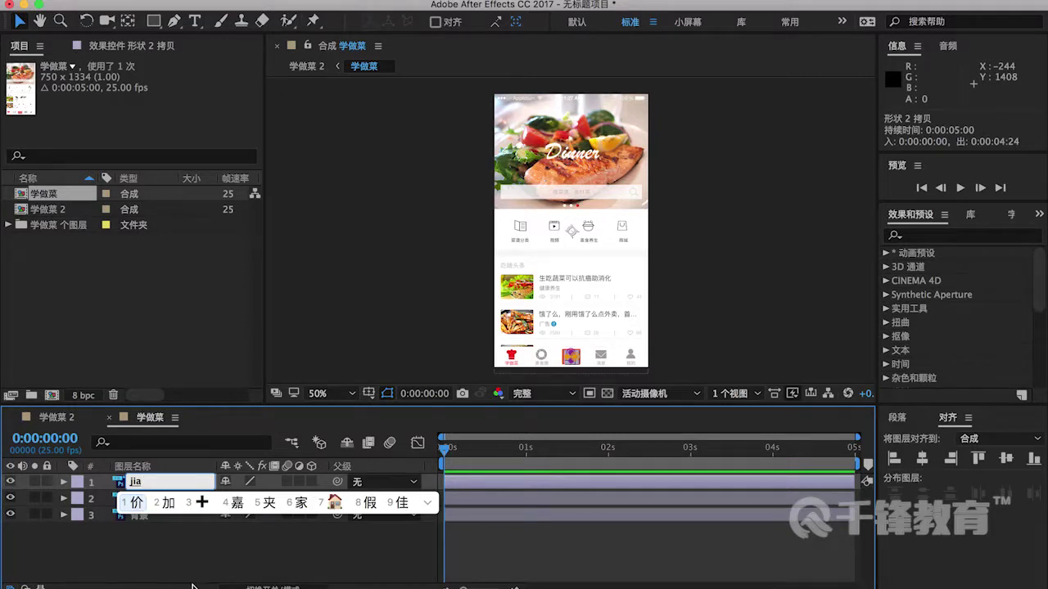
text(hao2)
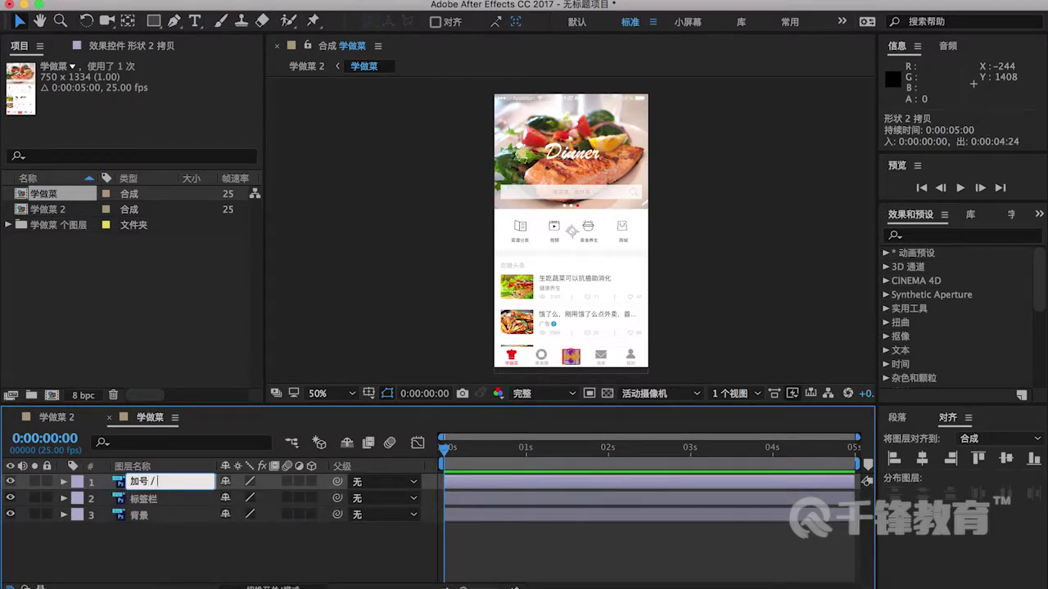
text( /xi)
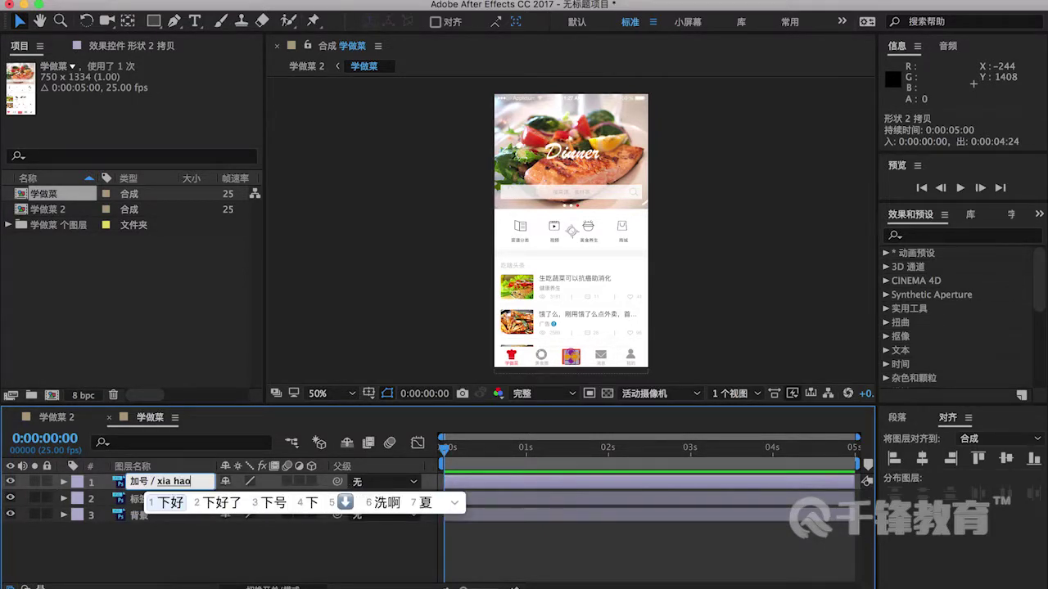
key(BackSpace)
key(BackSpace)
text(chahao)
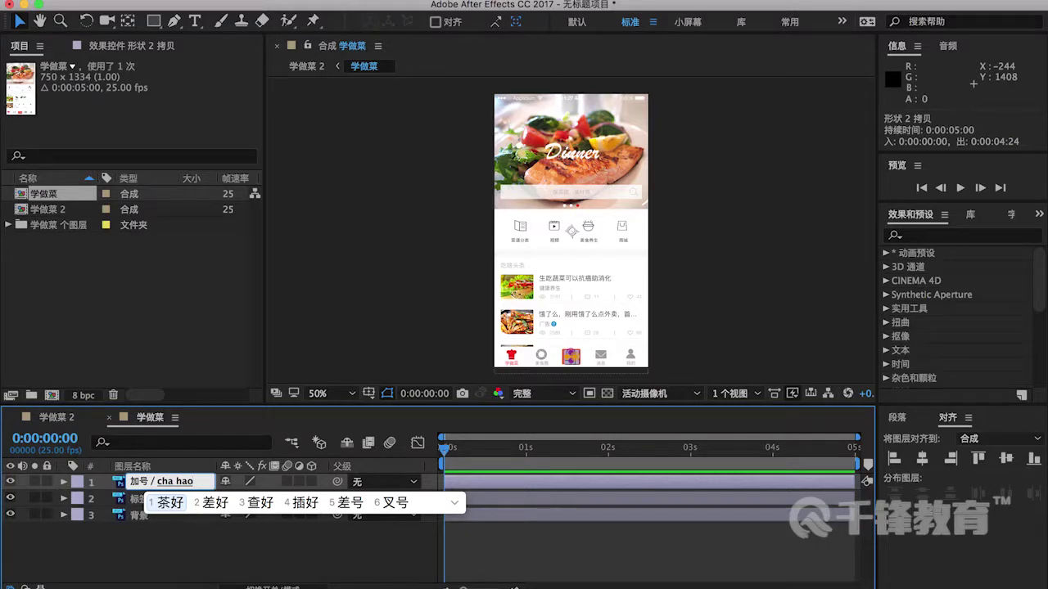
text(6)
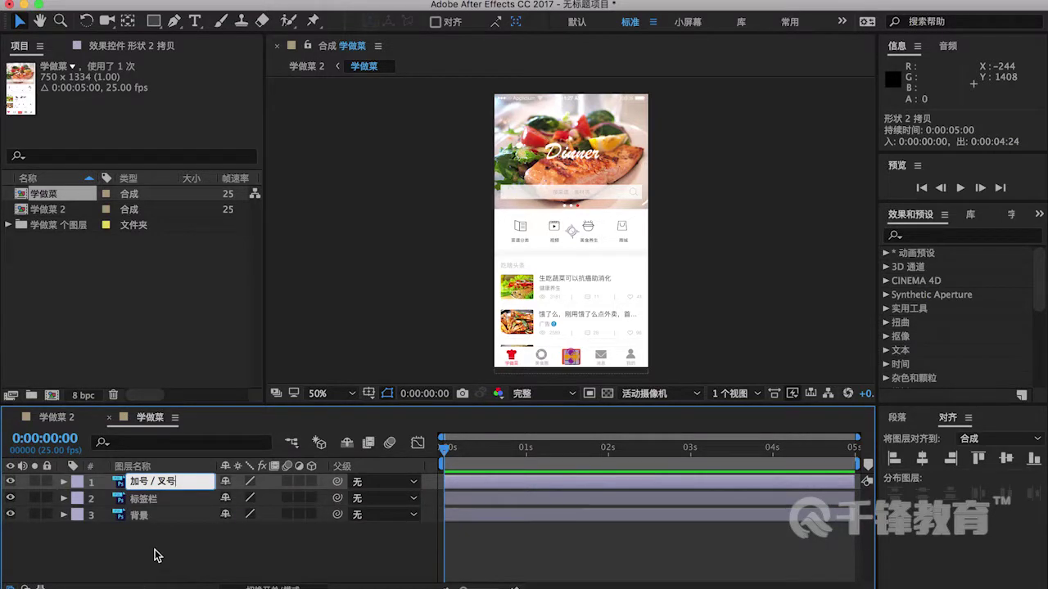
click(157, 556)
Step: Toggle the visibility of the 标签栏 and 背景 layers off and on to check what each contains
click(146, 502)
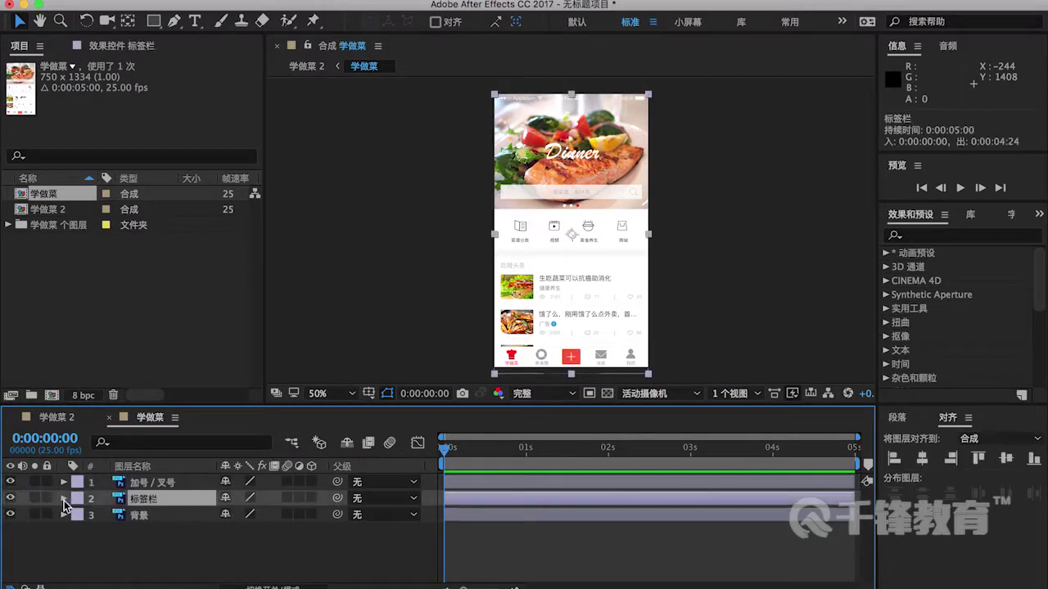
click(12, 498)
click(11, 499)
click(12, 499)
click(11, 498)
click(11, 514)
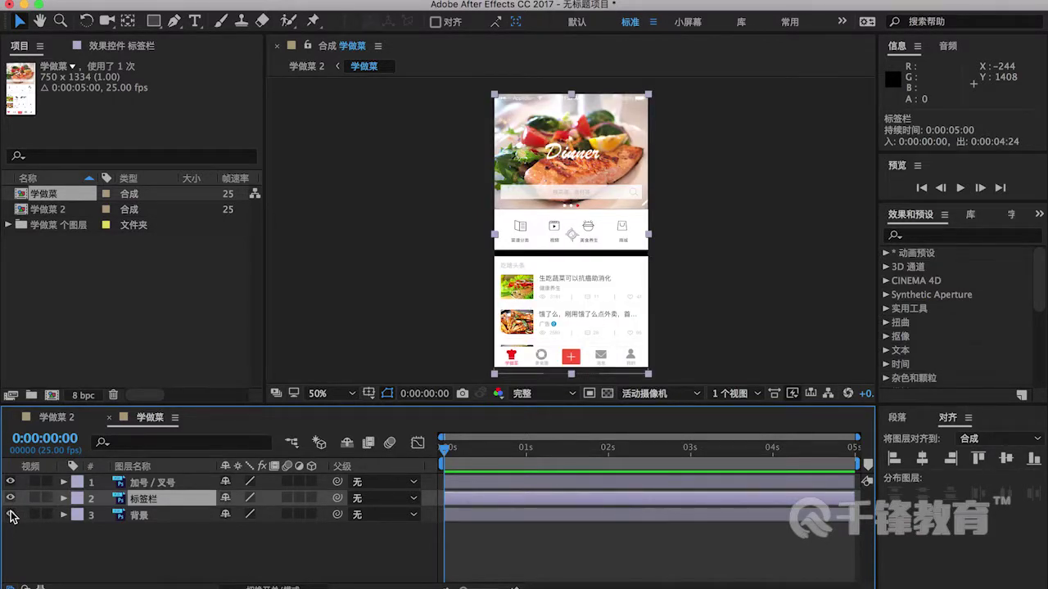
click(10, 514)
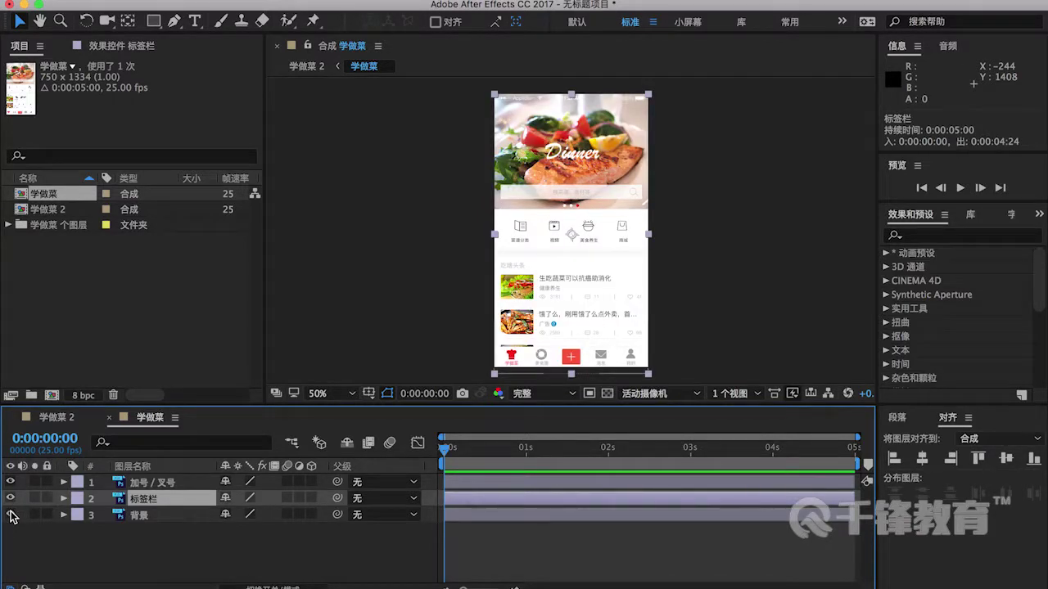
Step: Rename the 标签栏 layer as 整体页面
right_click(146, 506)
key(Escape)
key(Return)
text(zhengti)
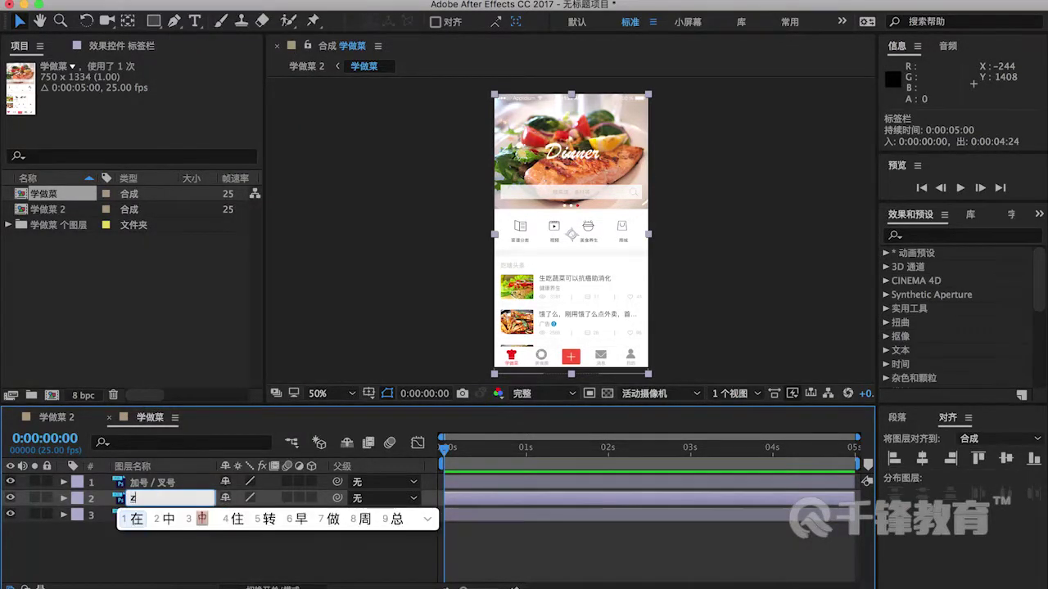
key(space)
text(yemian)
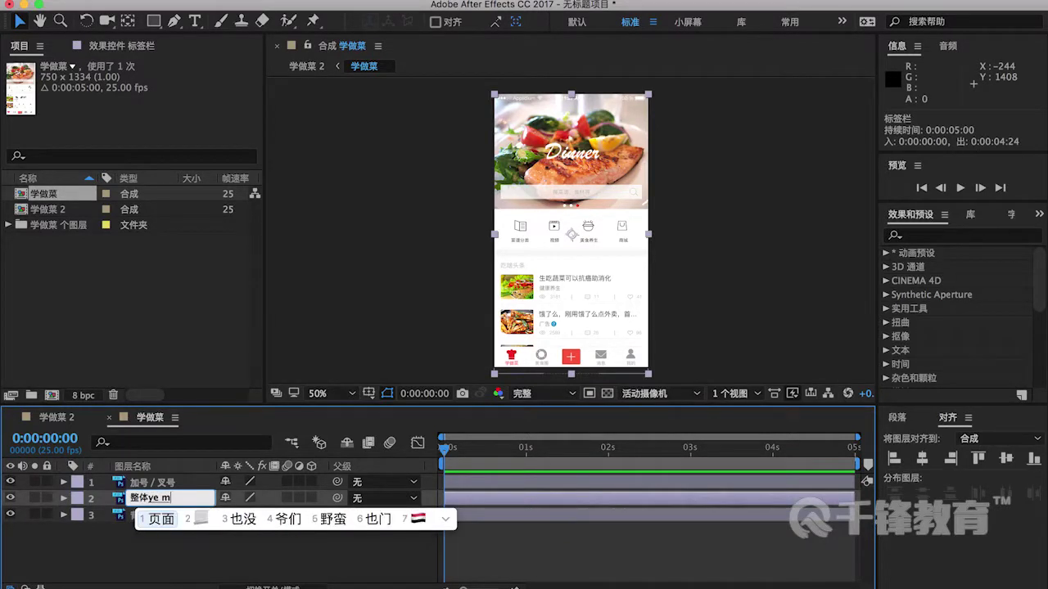
key(space)
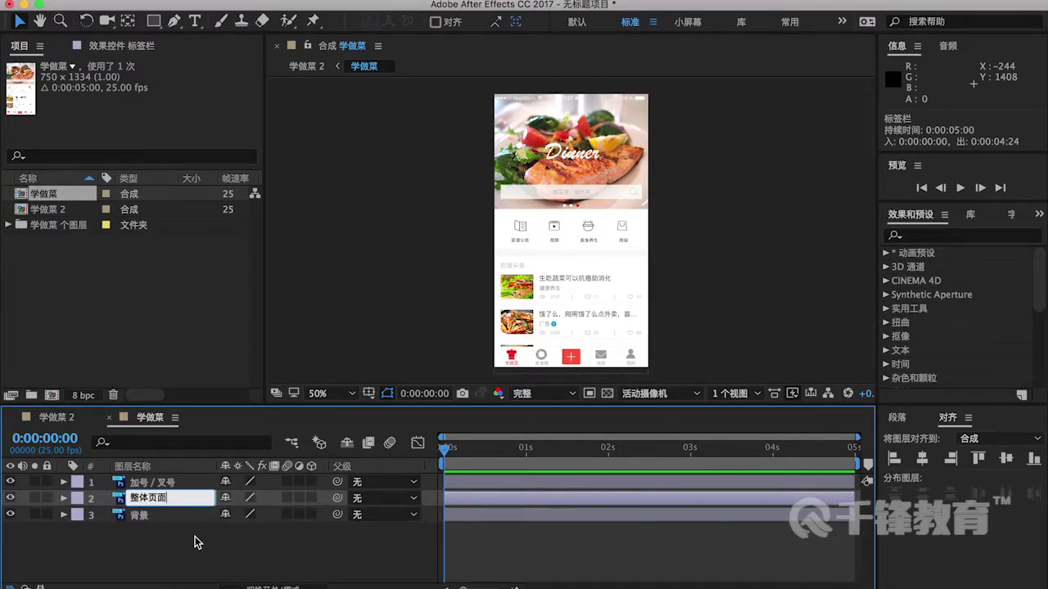
click(198, 543)
Step: Reveal only the rotation property of the 加号 / 叉号 layer in the timeline
click(165, 484)
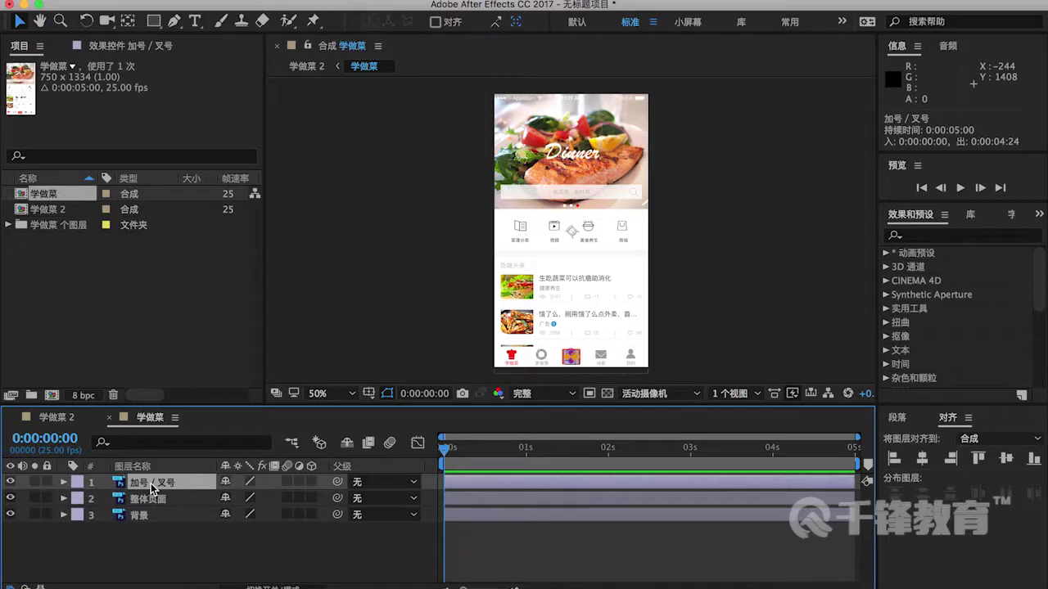
click(631, 369)
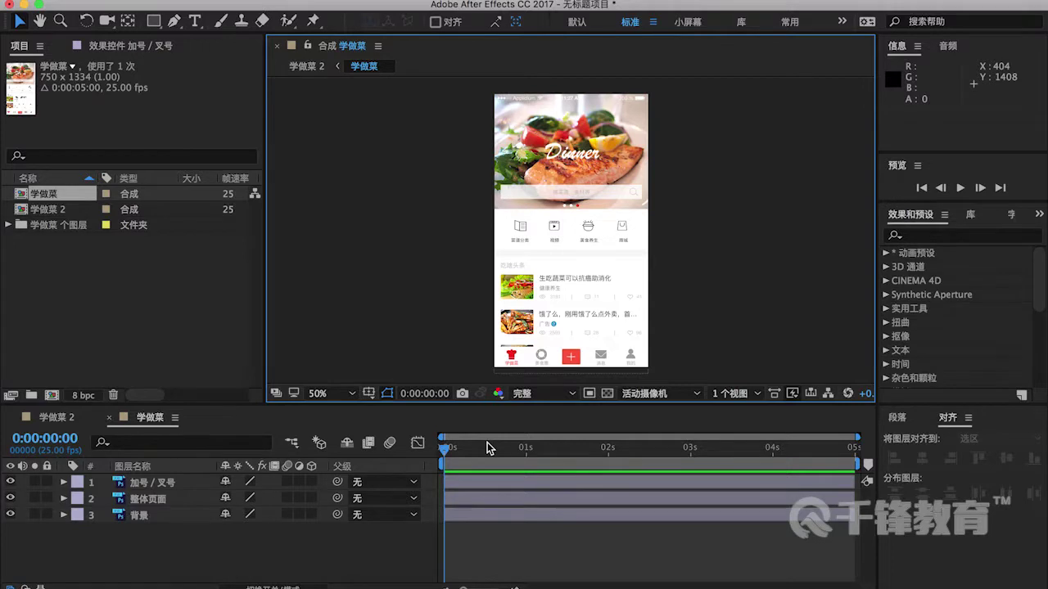
click(171, 484)
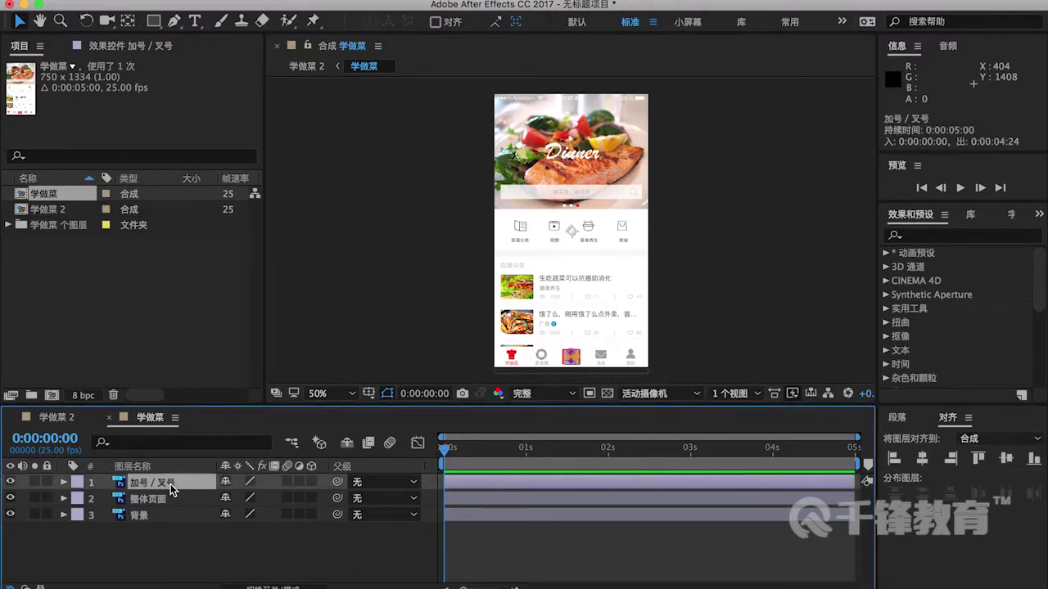
key(r)
key(Escape)
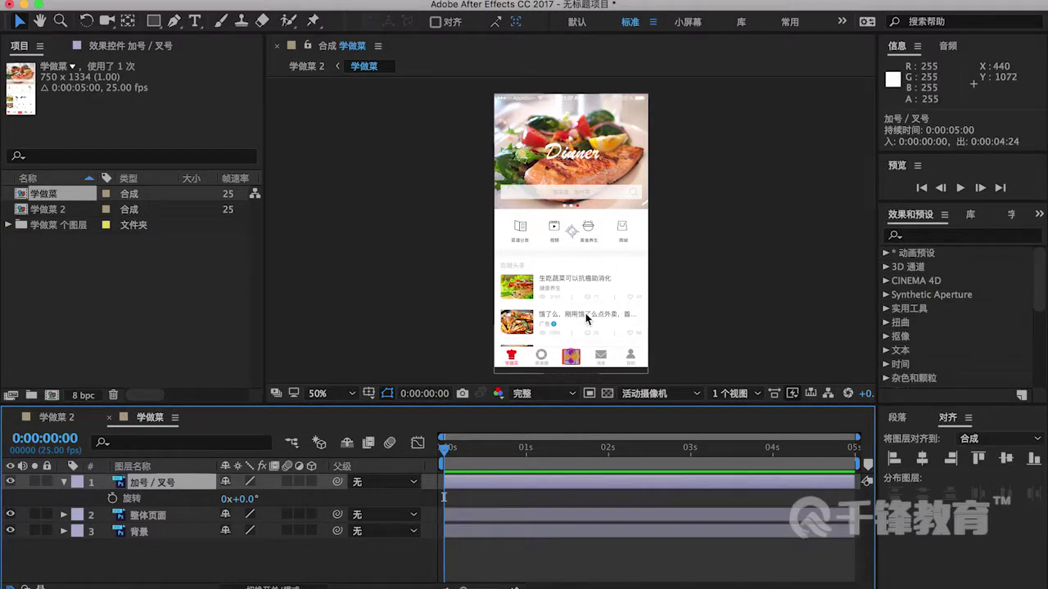
Step: Examine the plus sign up close and try to rotate the 加号 / 叉号 layer about its current anchor point
key(period)
key(period)
key(period)
key(period)
key(h)
drag(594, 187, 589, 90)
drag(582, 250, 546, 93)
scroll(546, 93, down, 5)
drag(523, 197, 546, 208)
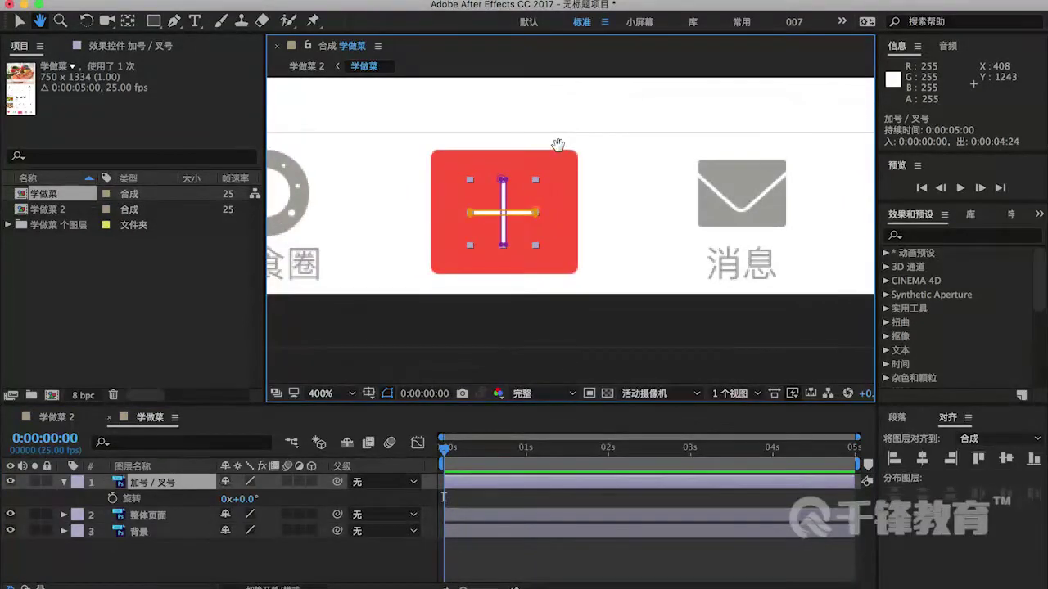
key(v)
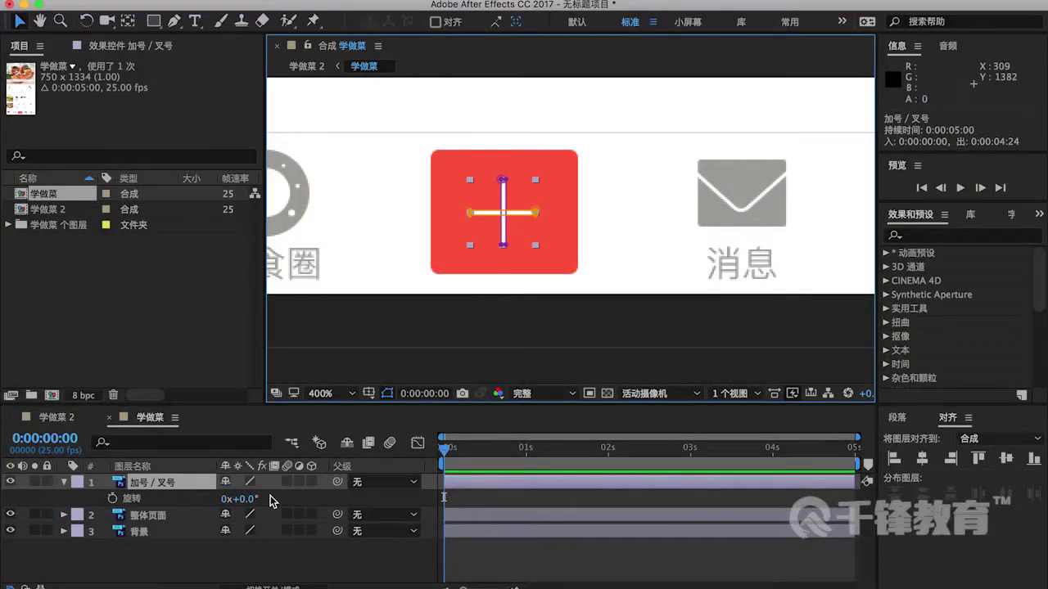
mouse_move(249, 498)
mouse_down()
mouse_move(262, 499)
mouse_move(229, 497)
mouse_move(266, 498)
mouse_move(209, 490)
mouse_move(250, 487)
mouse_move(252, 499)
mouse_move(231, 482)
mouse_move(233, 493)
mouse_up()
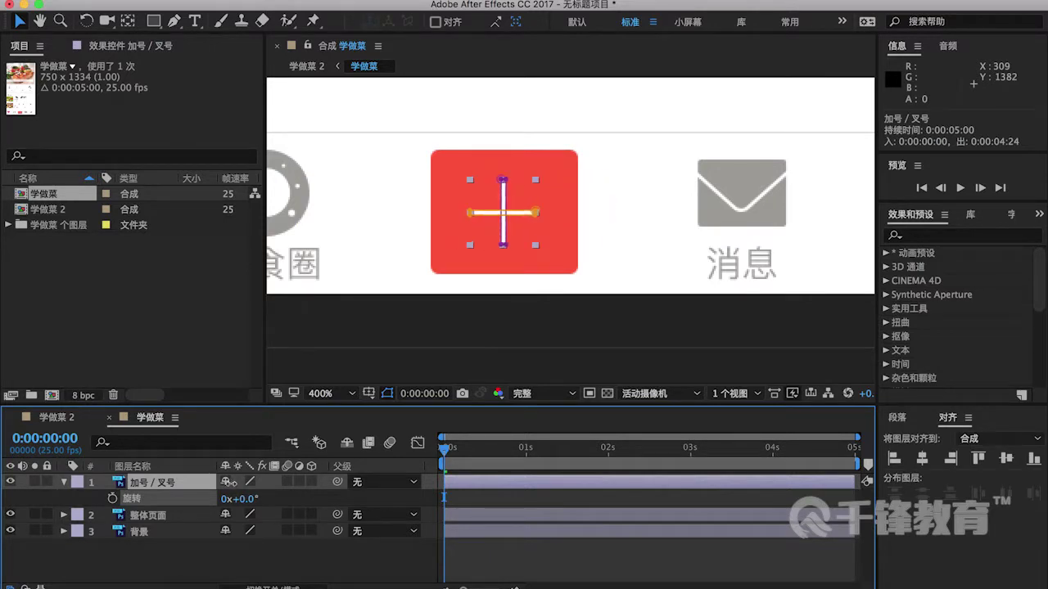
Step: Move the anchor point of the 加号 / 叉号 layer about 616 px down to the exact centre of the plus sign
scroll(466, 203, up, 1)
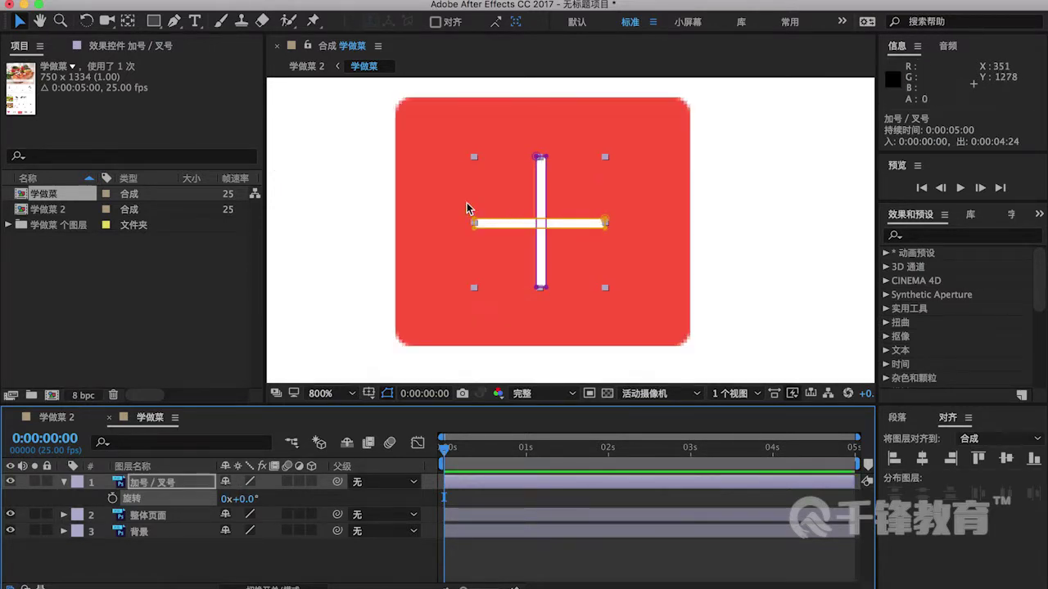
scroll(467, 203, down, 3)
drag(466, 206, 498, 269)
scroll(498, 268, down, 6)
scroll(499, 270, up, 4)
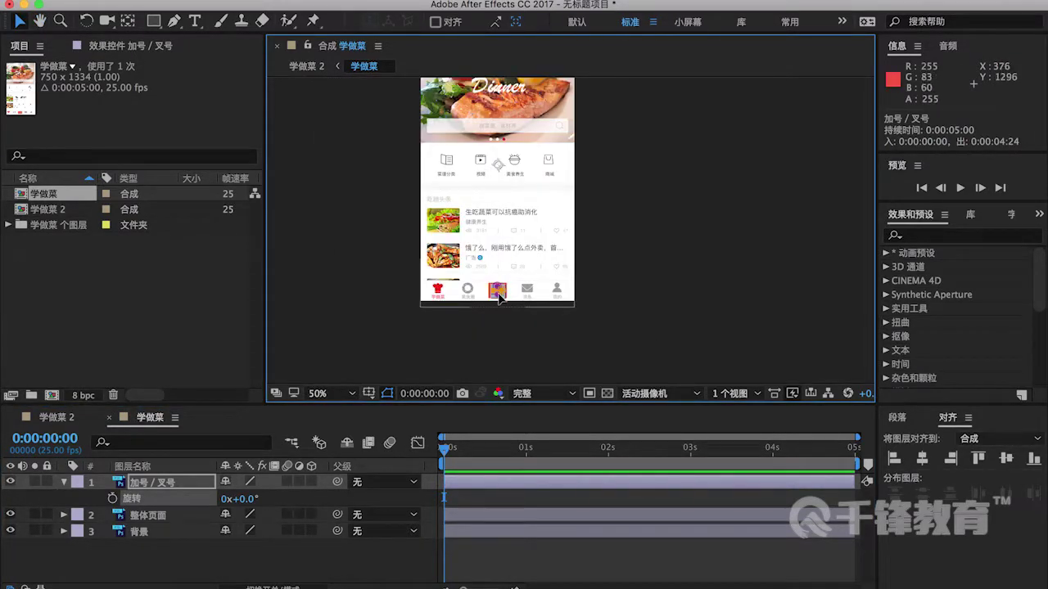
click(127, 20)
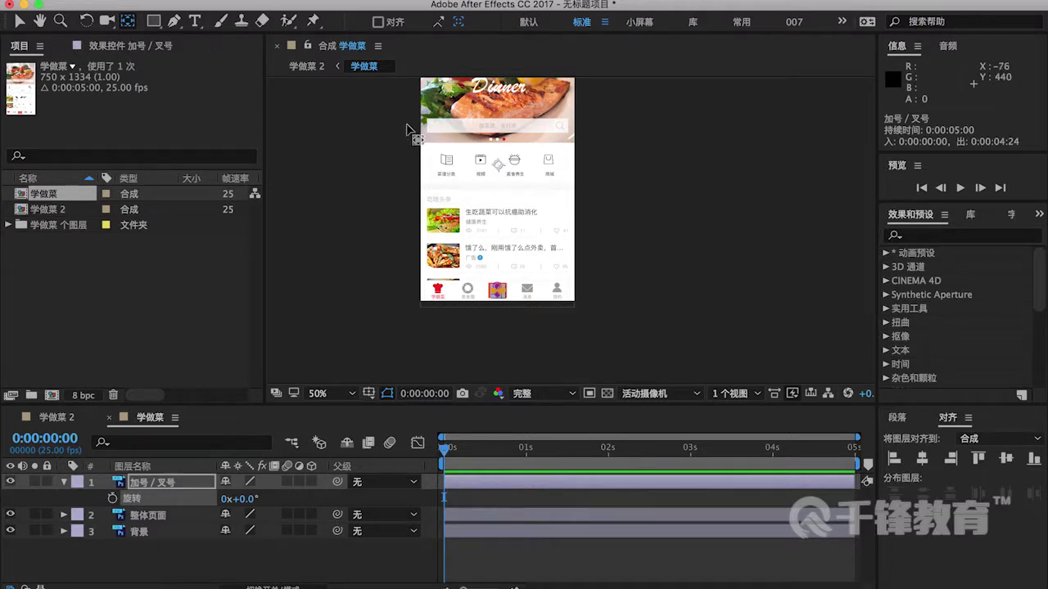
drag(498, 166, 498, 293)
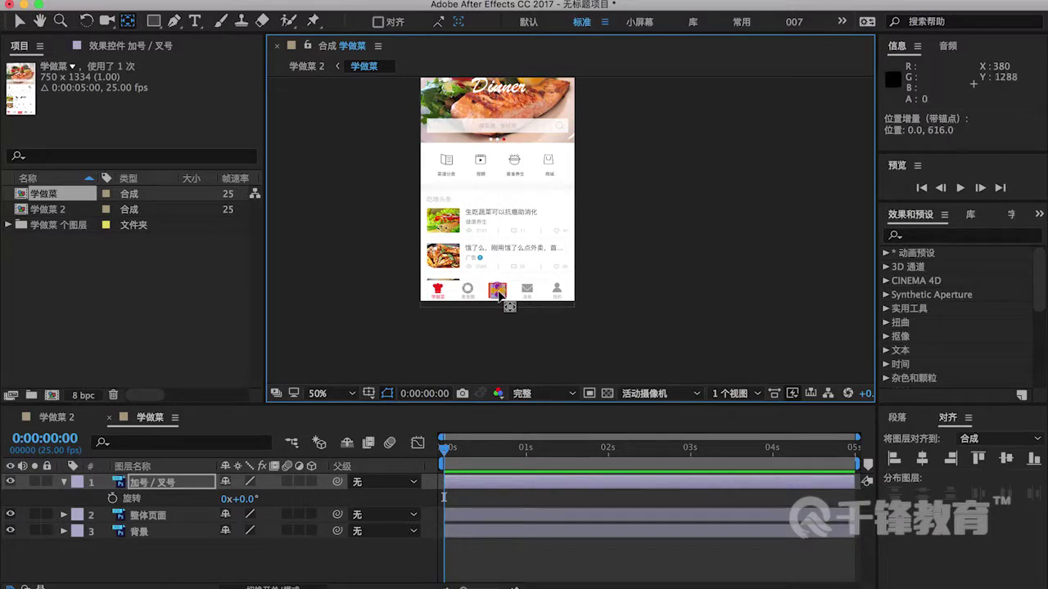
scroll(498, 293, up, 7)
scroll(497, 293, up, 2)
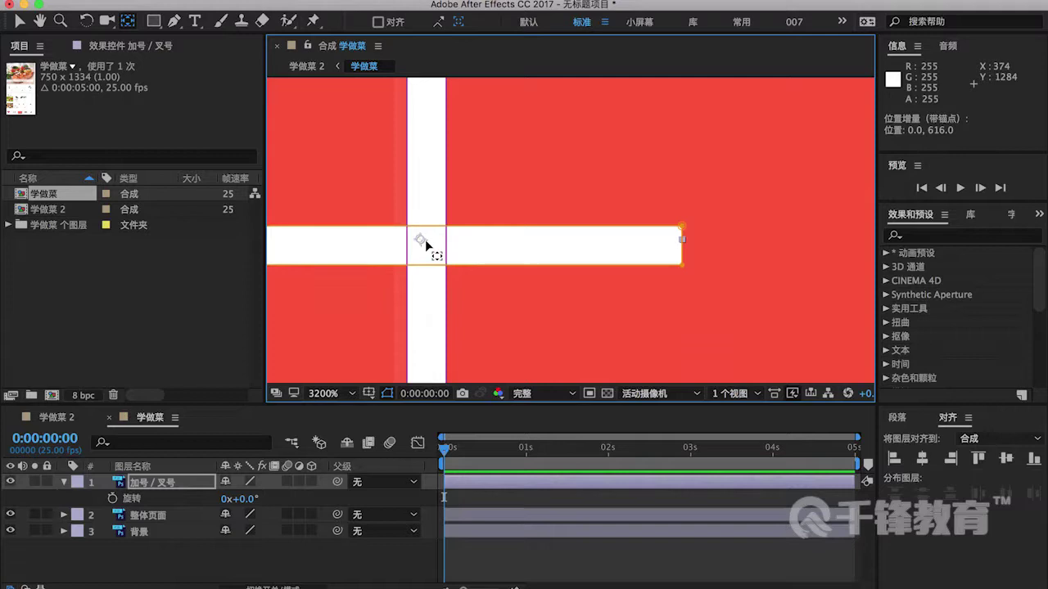
drag(420, 236, 424, 244)
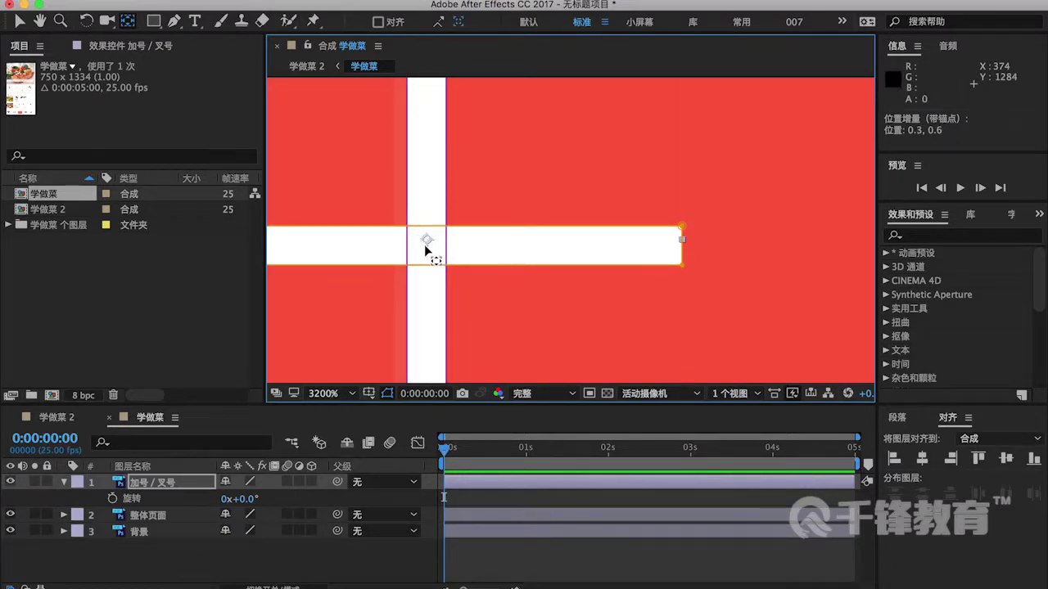
scroll(423, 244, down, 3)
scroll(424, 244, down, 4)
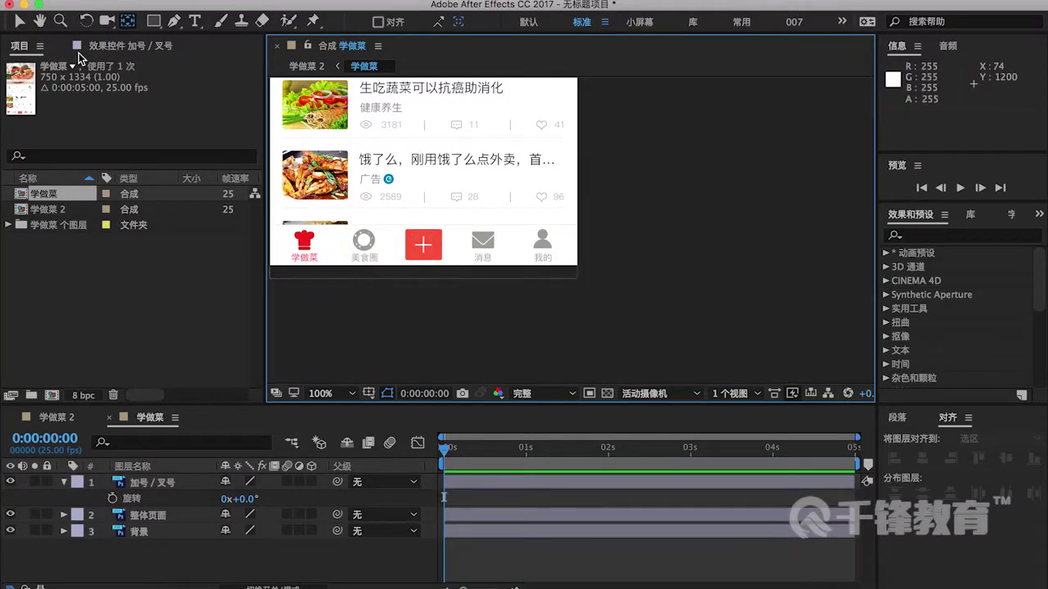
click(19, 23)
Step: Try rotating the plus sign about its relocated anchor point, undo the rotation change and deselect the layer
click(131, 499)
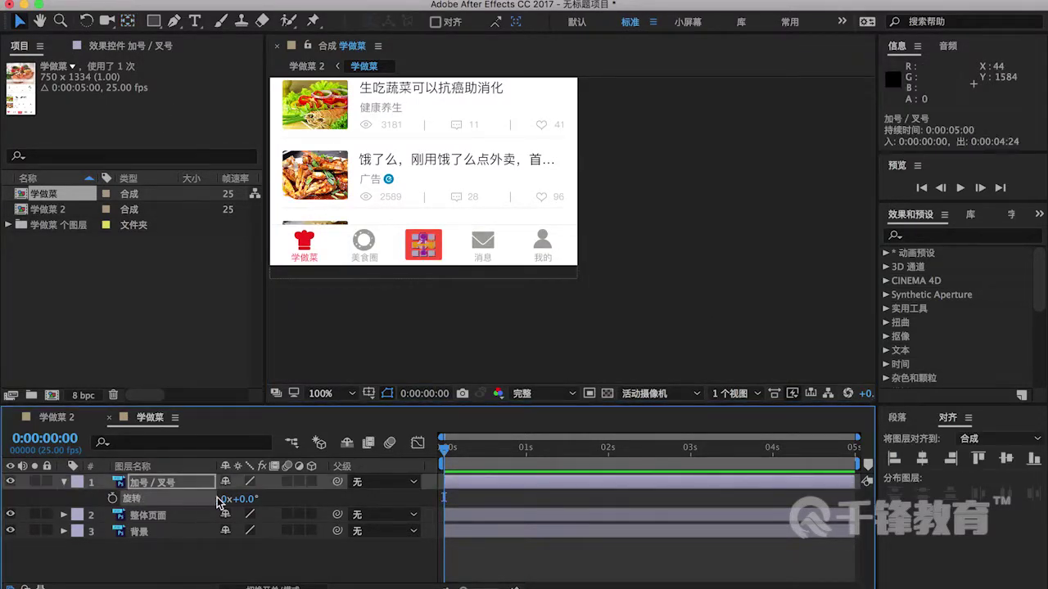
drag(244, 508, 219, 501)
key(super+z)
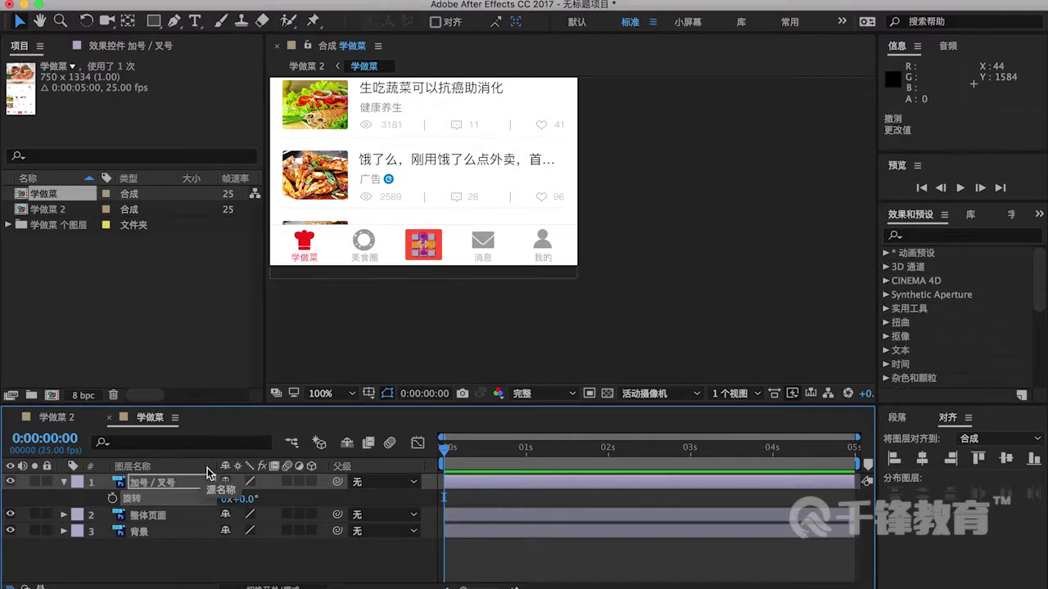
click(293, 553)
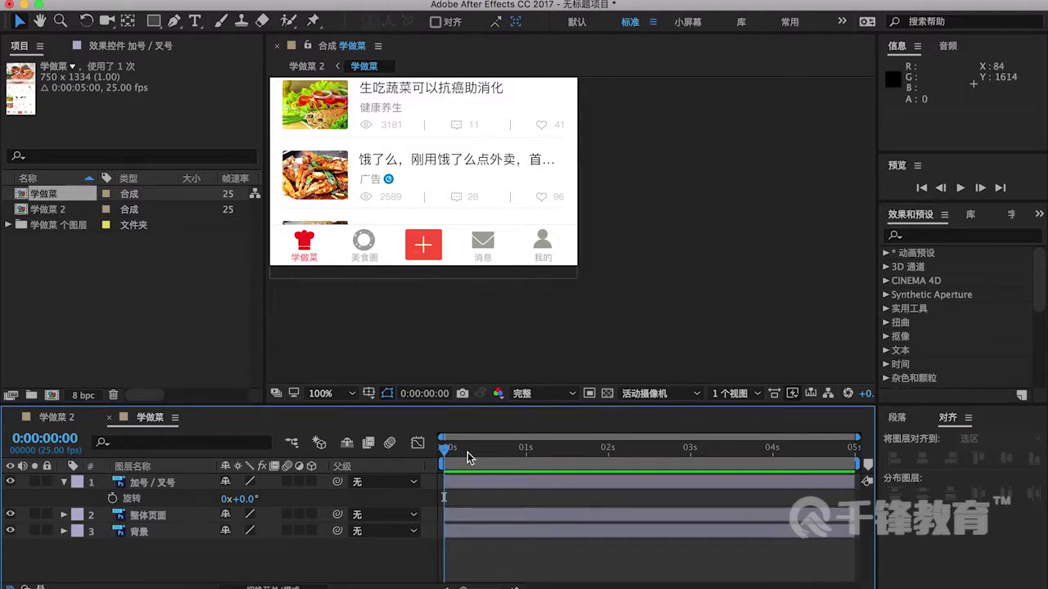
Step: Keyframe the 加号 / 叉号 layer's rotation at 0° at 0:00:00:13 and at 45° at 0:00:01:12
drag(446, 454, 487, 454)
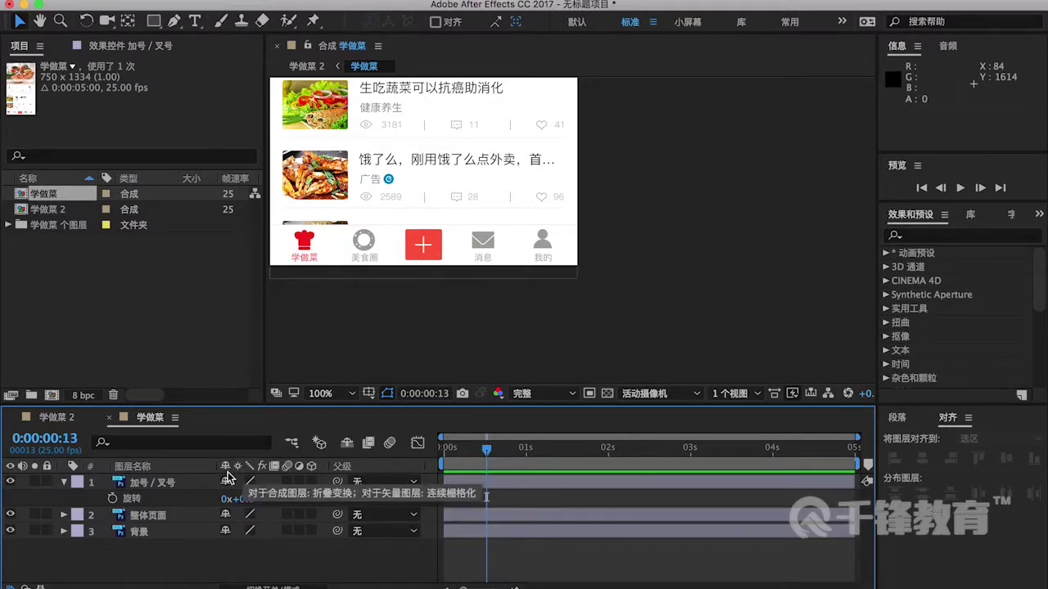
click(112, 499)
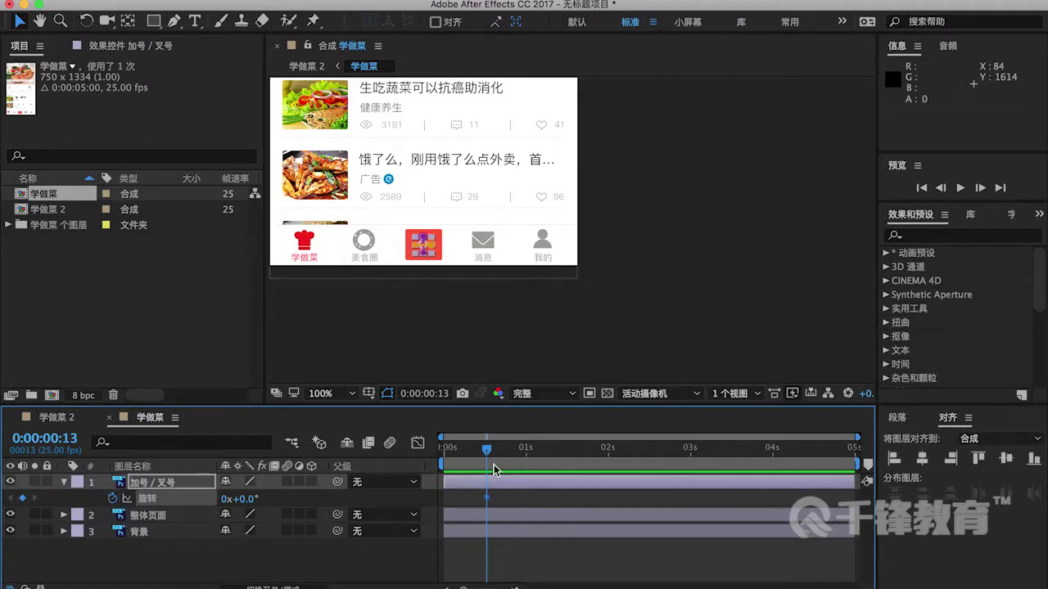
drag(487, 456, 567, 454)
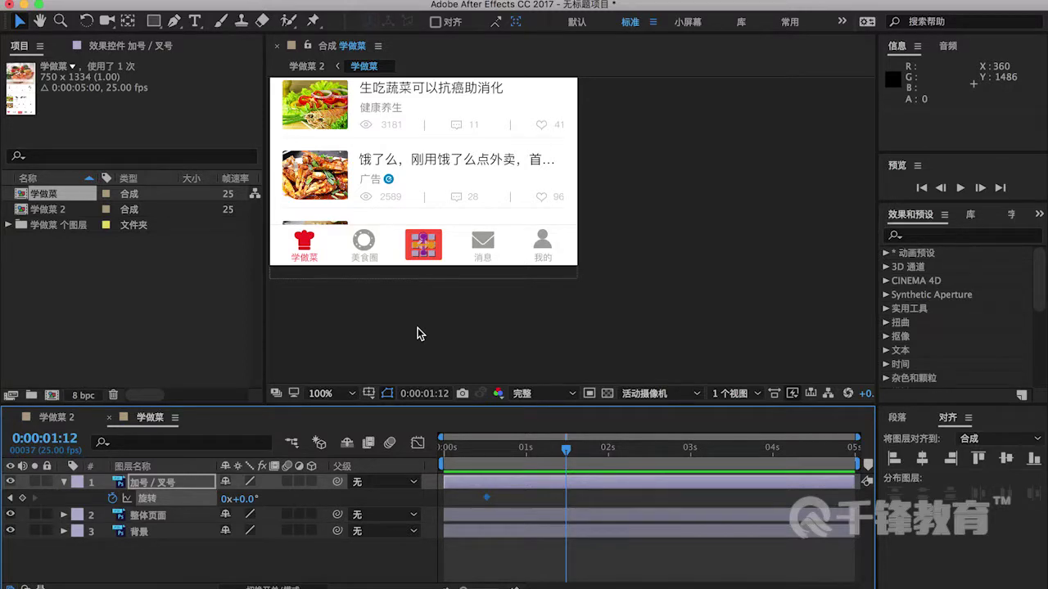
click(245, 499)
text(8)
key(Return)
drag(256, 500, 289, 505)
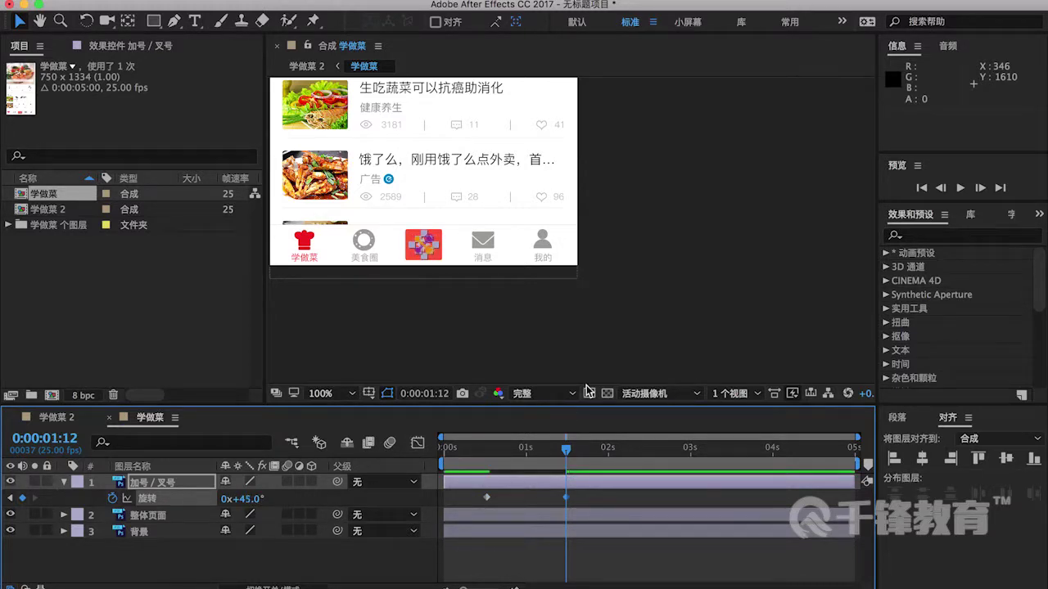
Step: End the composition's work area at the second rotation keyframe, 0:00:01:12
key(n)
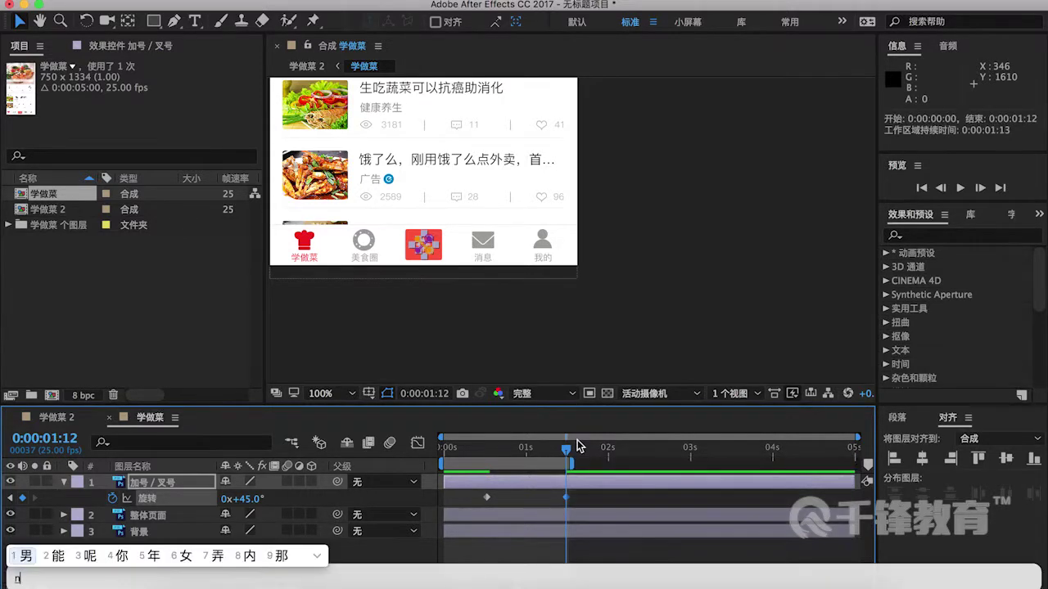
key(Escape)
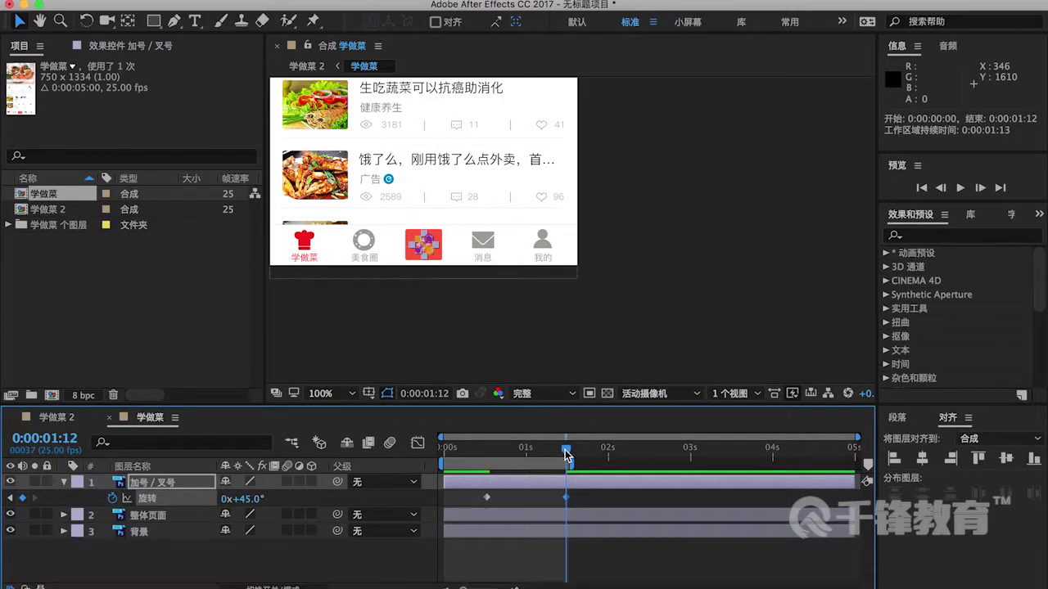
click(522, 337)
Step: Preview the plus sign's rotation from the start of the composition, enlarged in the maximized composition view
drag(566, 456, 443, 456)
click(296, 322)
key(grave)
scroll(353, 320, down, 4)
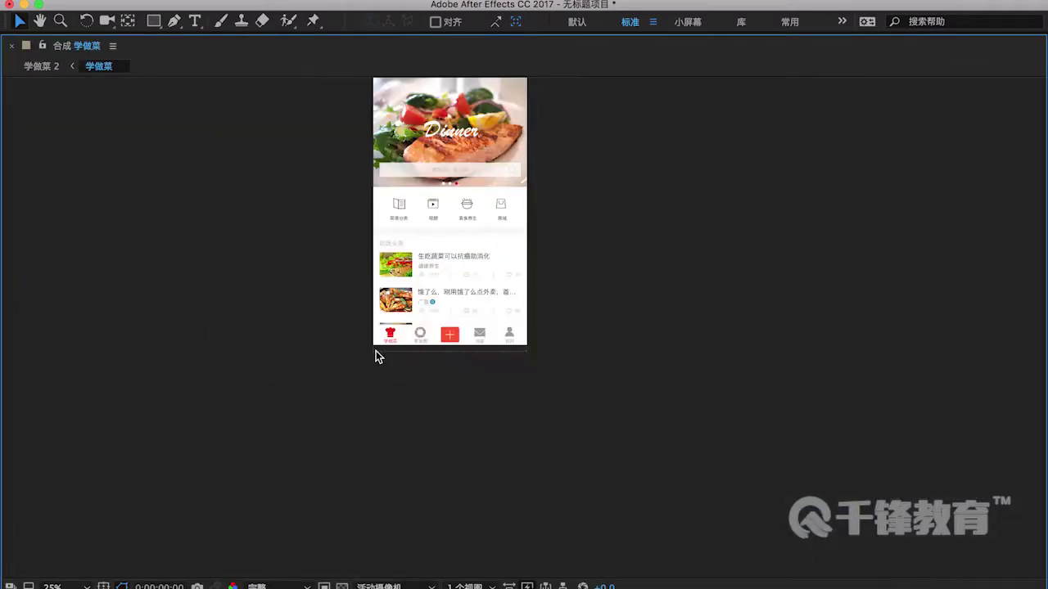
scroll(376, 350, up, 8)
key(space)
drag(59, 348, 589, 343)
key(space)
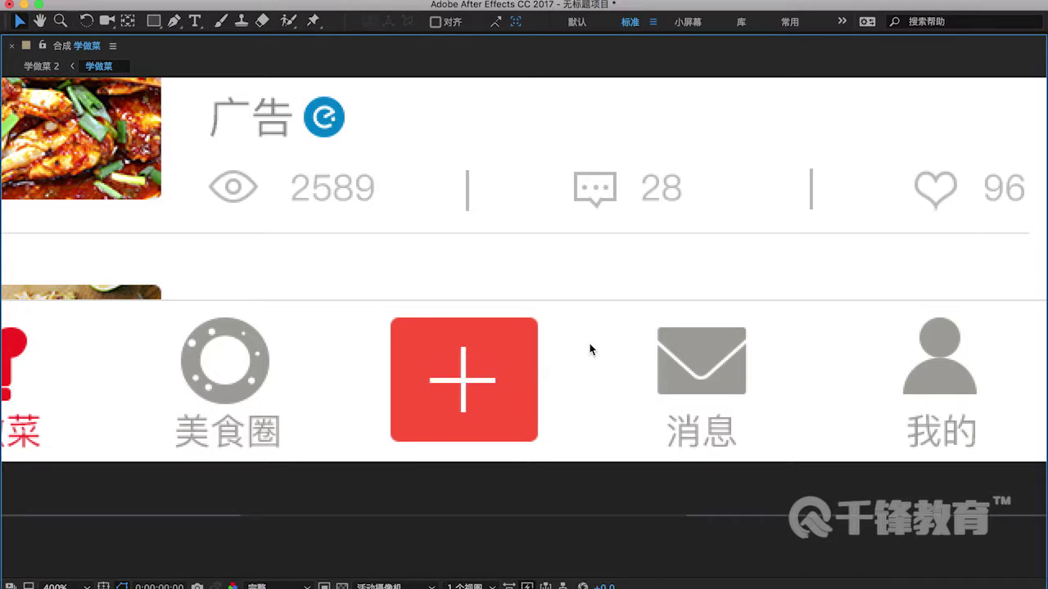
Step: Restore the normal panel layout and view the page's bottom tab bar at 200%
key(grave)
scroll(378, 173, down, 1)
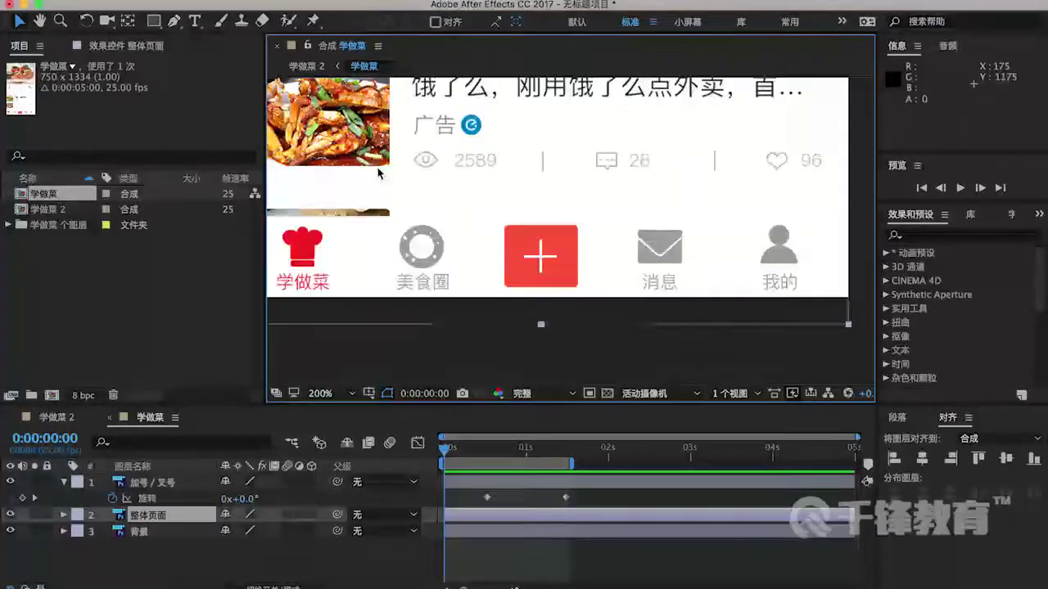
scroll(377, 173, down, 4)
scroll(460, 183, down, 1)
scroll(469, 180, up, 2)
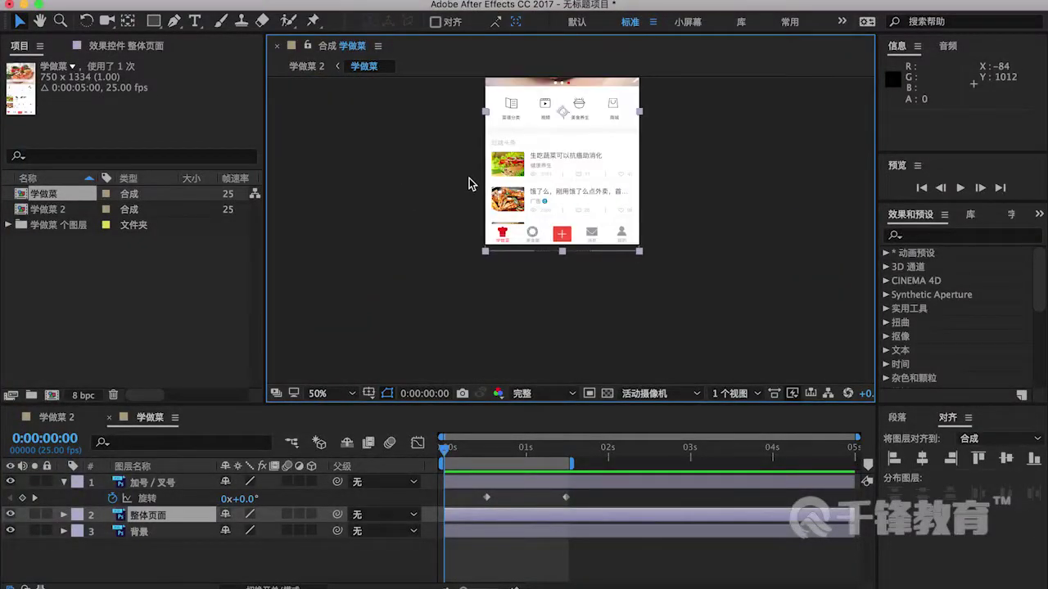
scroll(491, 212, up, 5)
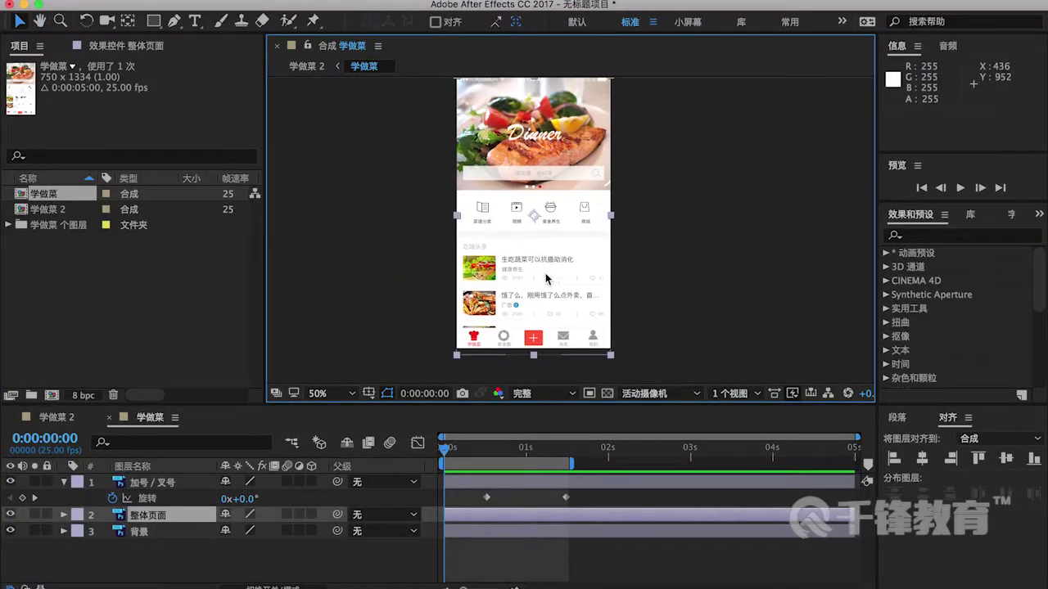
scroll(546, 279, up, 4)
drag(517, 318, 571, 260)
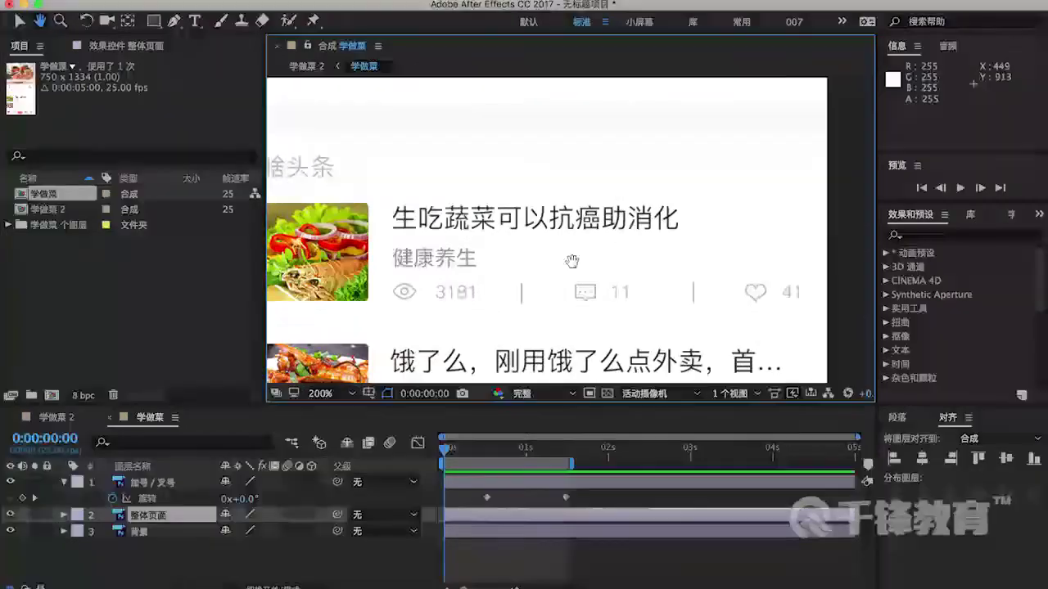
scroll(572, 261, down, 5)
scroll(581, 262, left, 2)
key(v)
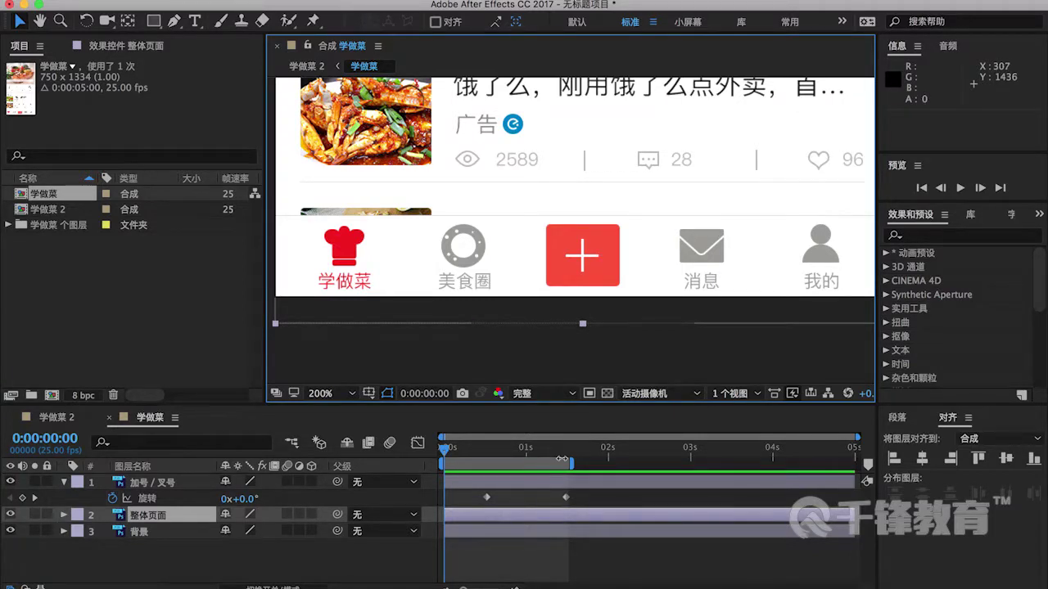
Step: Extend the work area to the end of the composition at 0:00:04:24
drag(568, 465, 927, 470)
key(super+z)
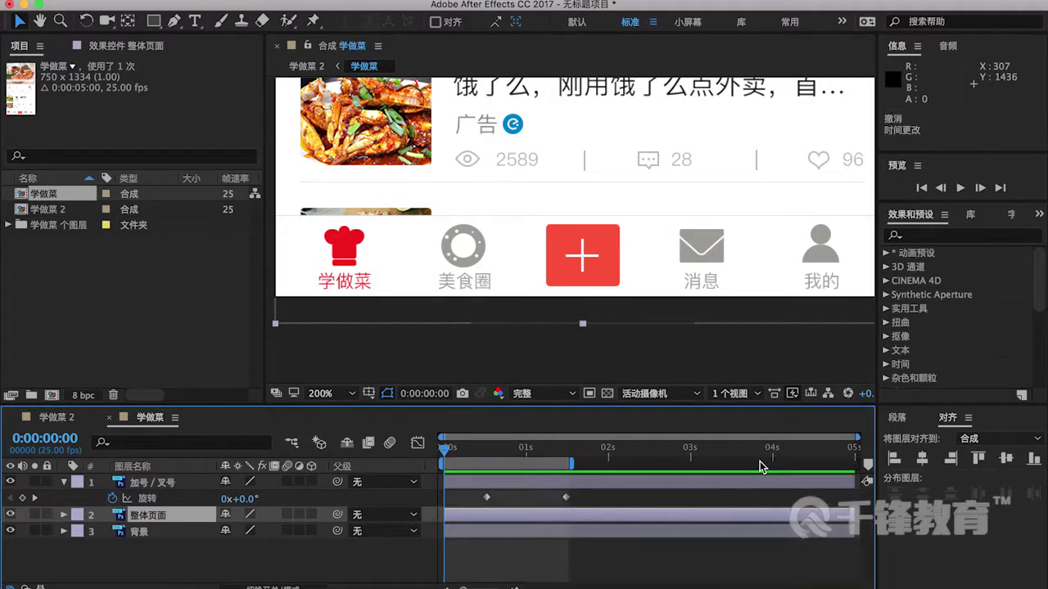
drag(573, 465, 893, 465)
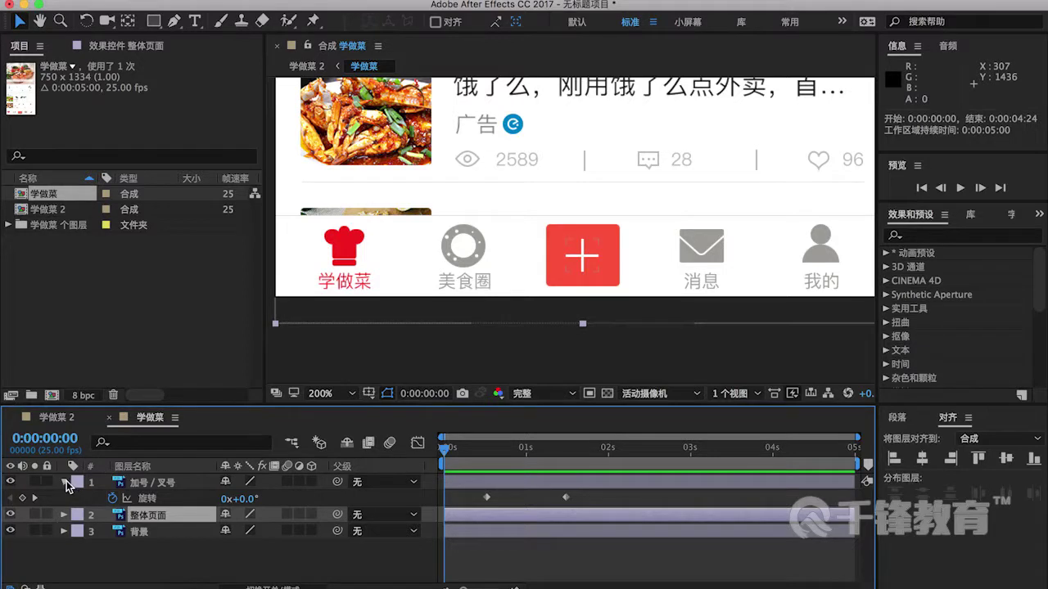
Step: Add a 颜色叠加 (Color Overlay) layer style to the 加号 / 叉号 layer and collapse its property groups
click(65, 484)
click(65, 485)
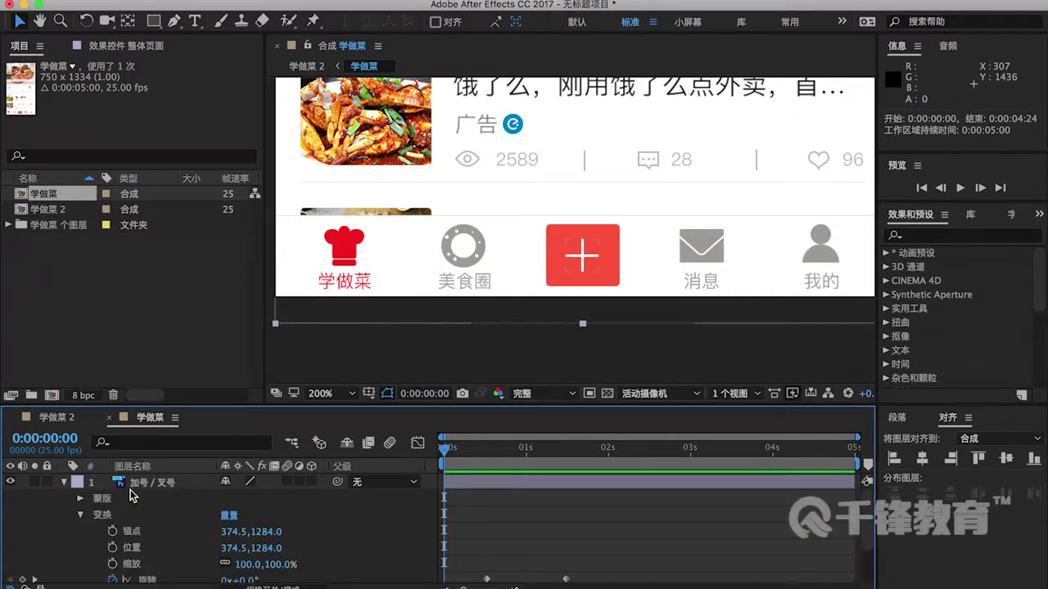
click(79, 515)
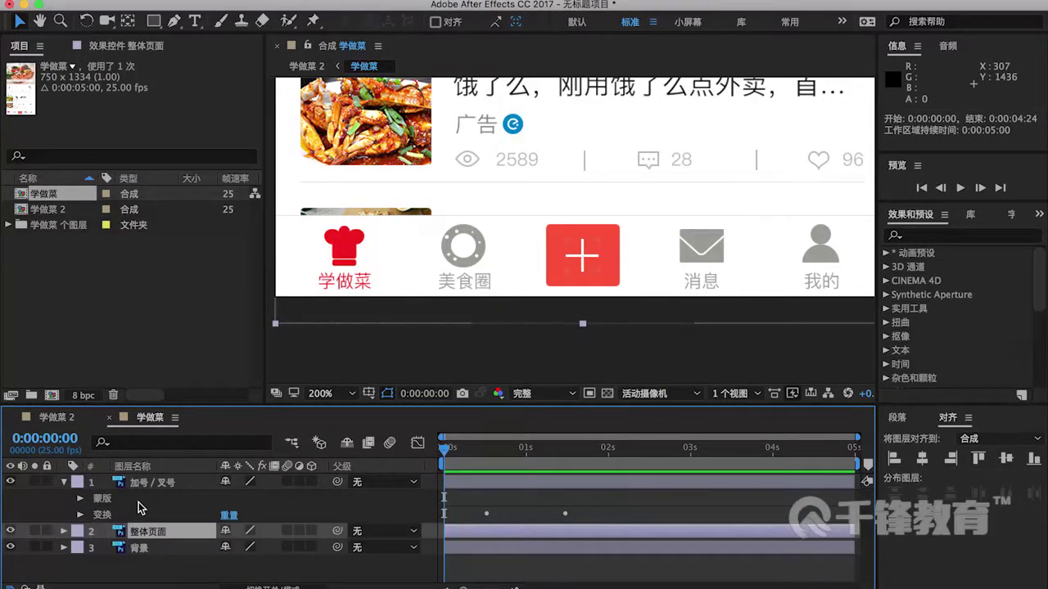
click(158, 484)
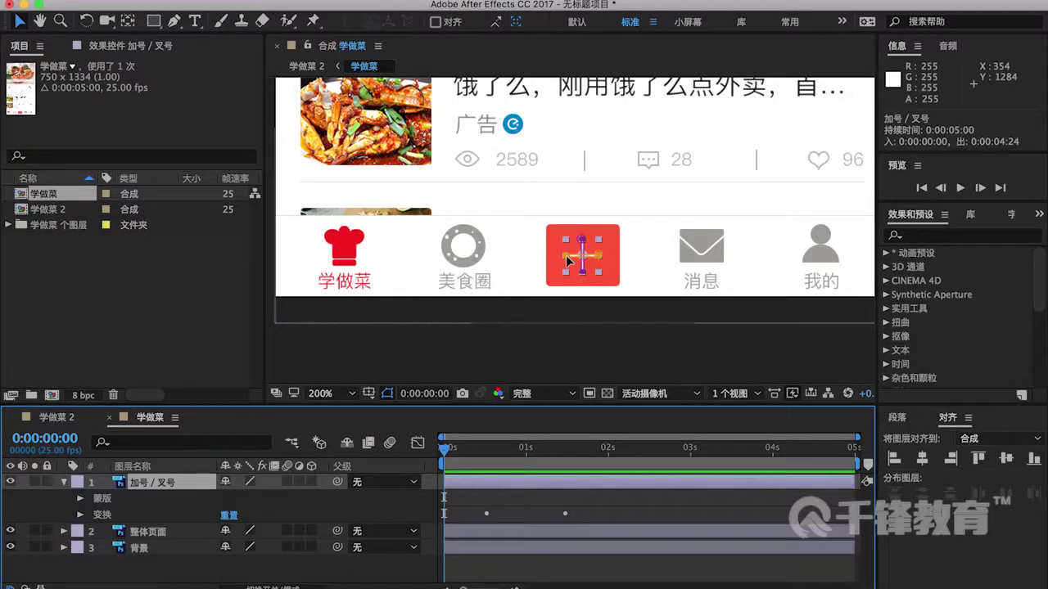
right_click(251, 482)
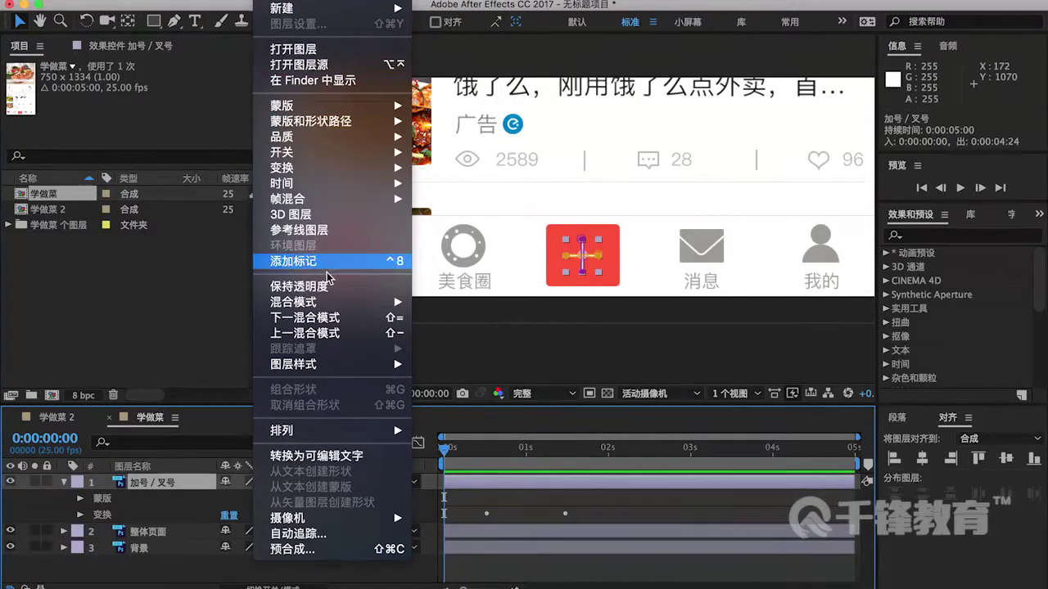
mouse_move(352, 370)
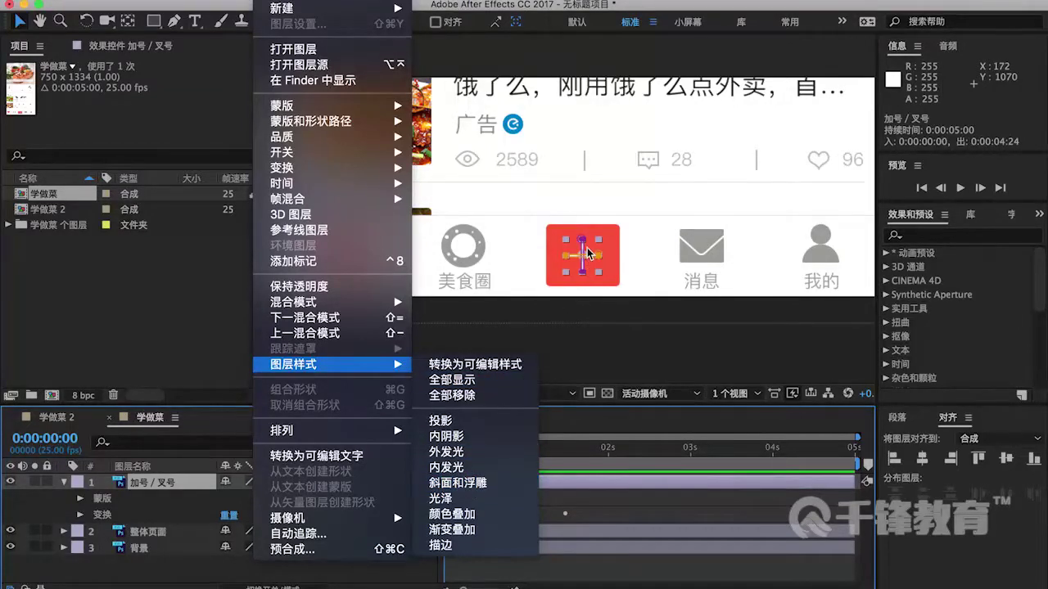
click(463, 516)
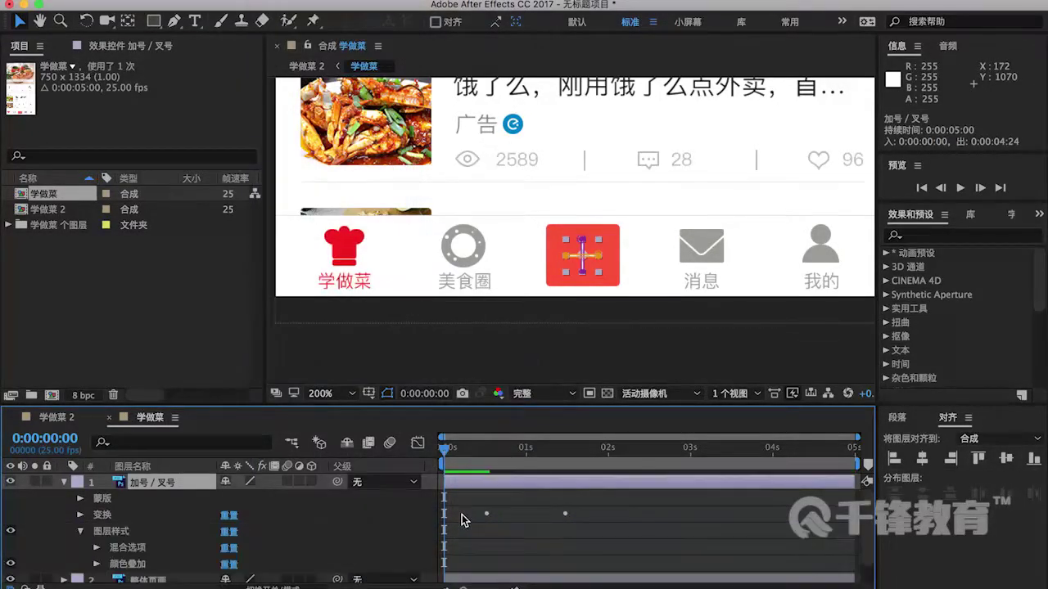
click(80, 532)
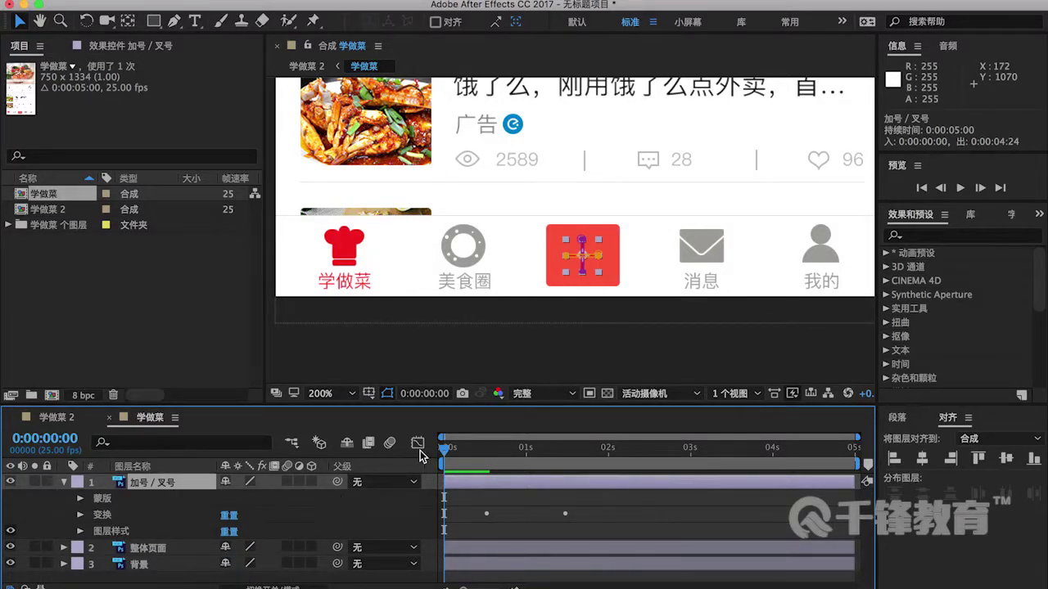
Step: Magnify the timeline around the second rotation keyframe and set the current time exactly on it, at 0:00:01:12
drag(446, 456, 566, 464)
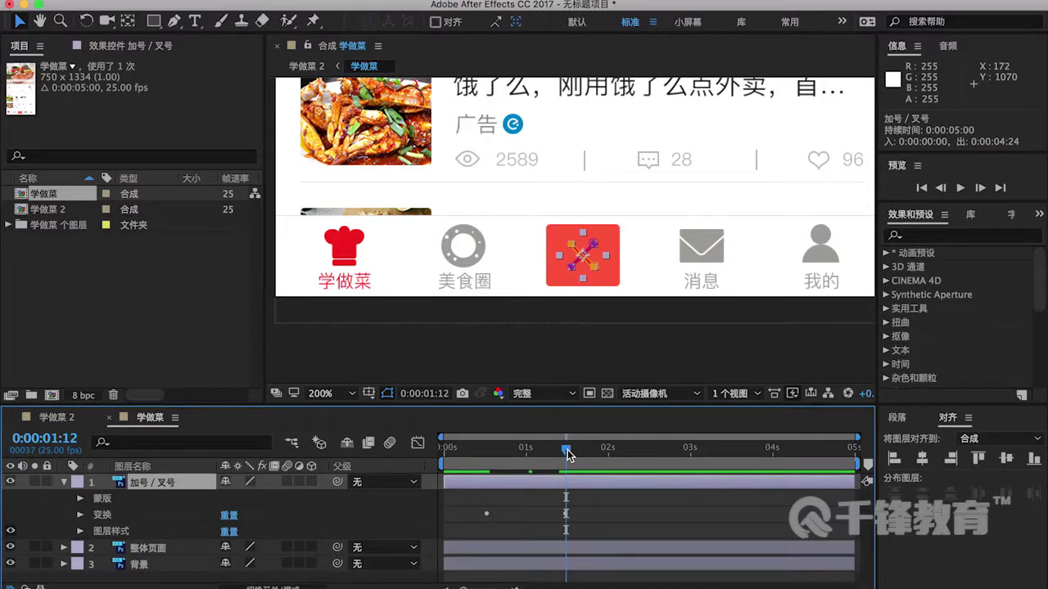
click(592, 491)
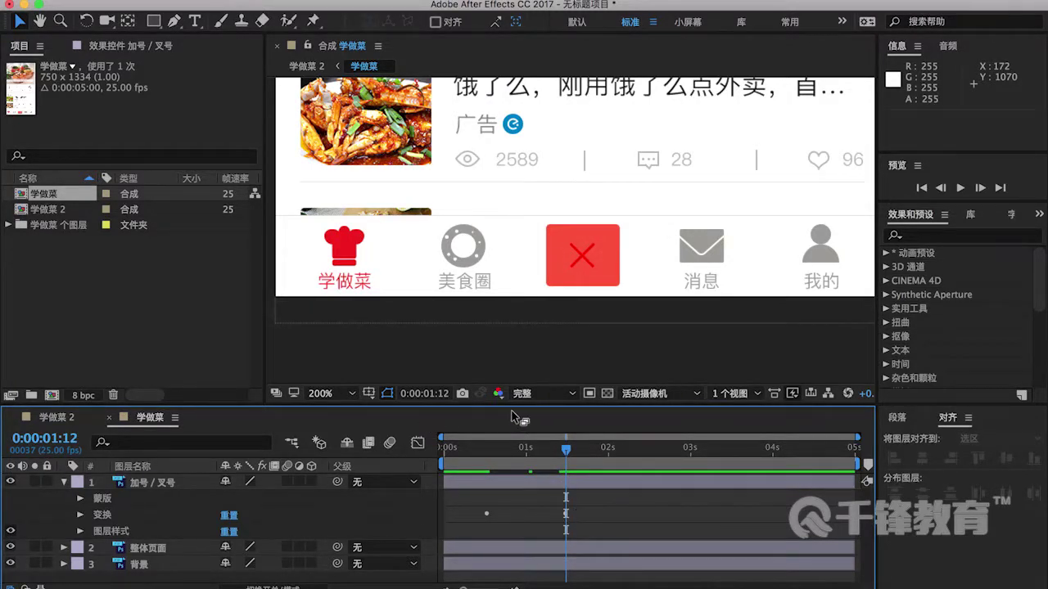
mouse_move(565, 455)
mouse_down()
mouse_move(433, 458)
mouse_move(579, 457)
mouse_move(563, 460)
mouse_up()
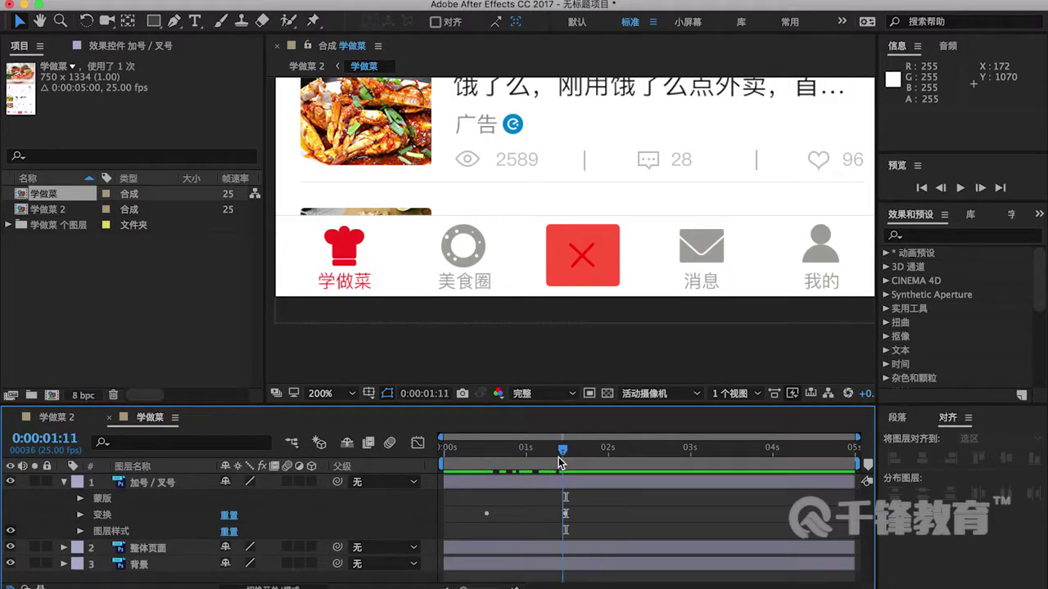
drag(857, 437, 717, 437)
key(=)
key(=)
key(=)
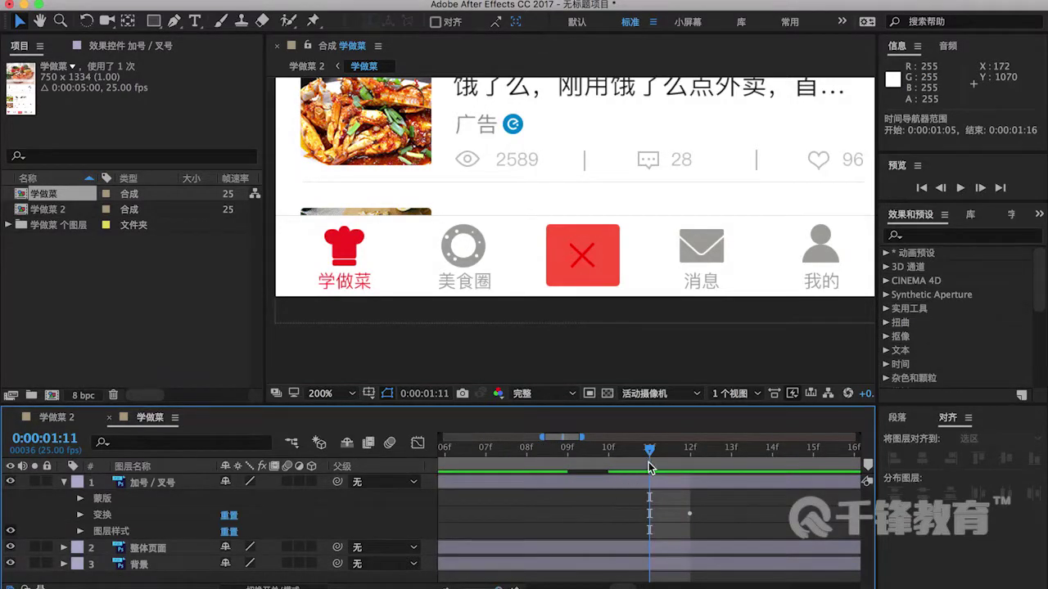
drag(652, 461, 690, 458)
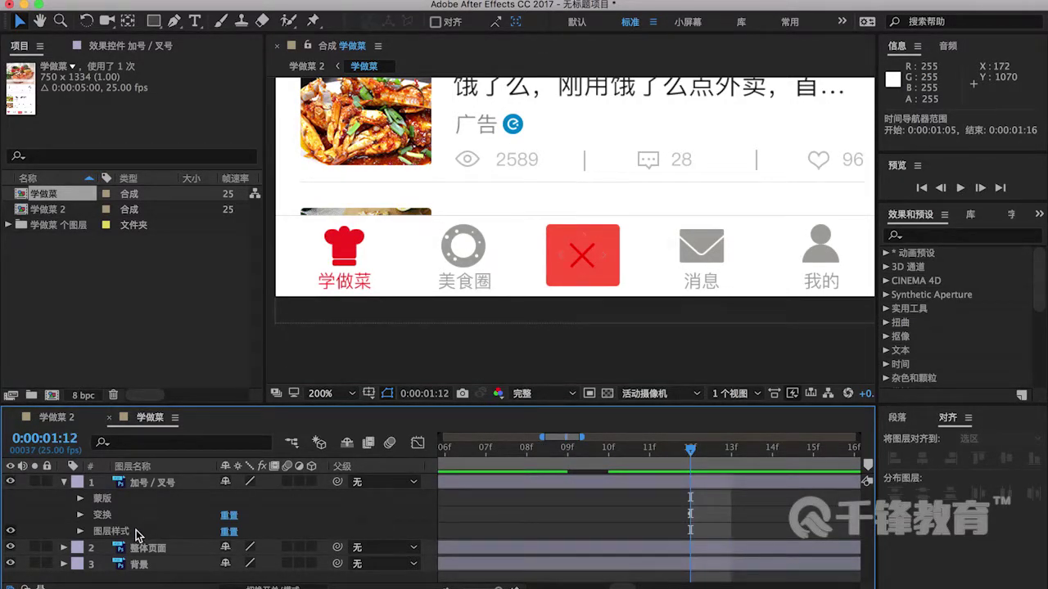
Step: Set the 颜色叠加 colour of the 加号 / 叉号 layer to white FFFFFF and keyframe it at 0:00:01:12
click(81, 531)
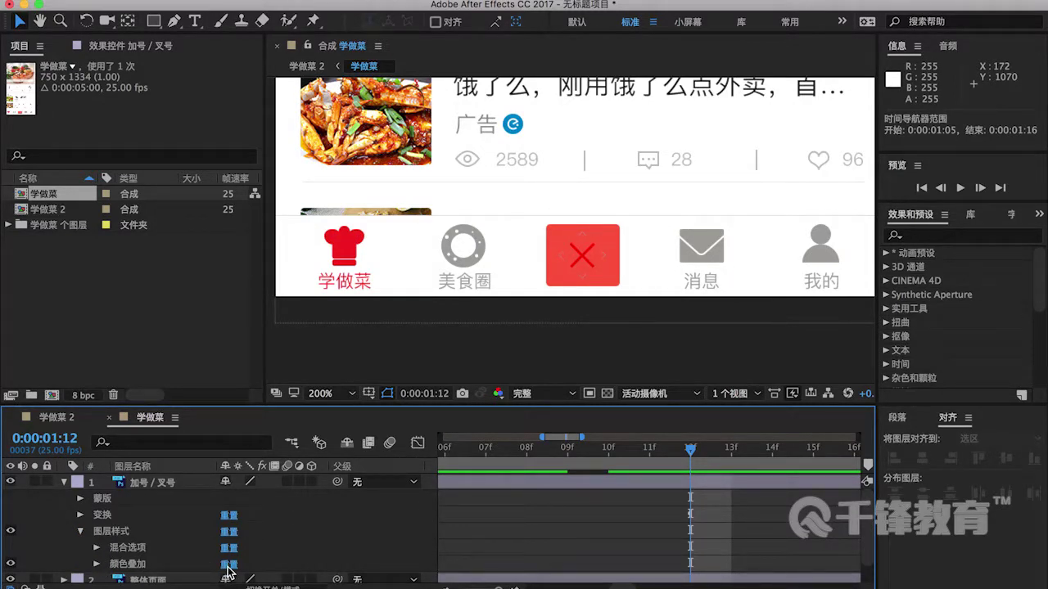
click(96, 564)
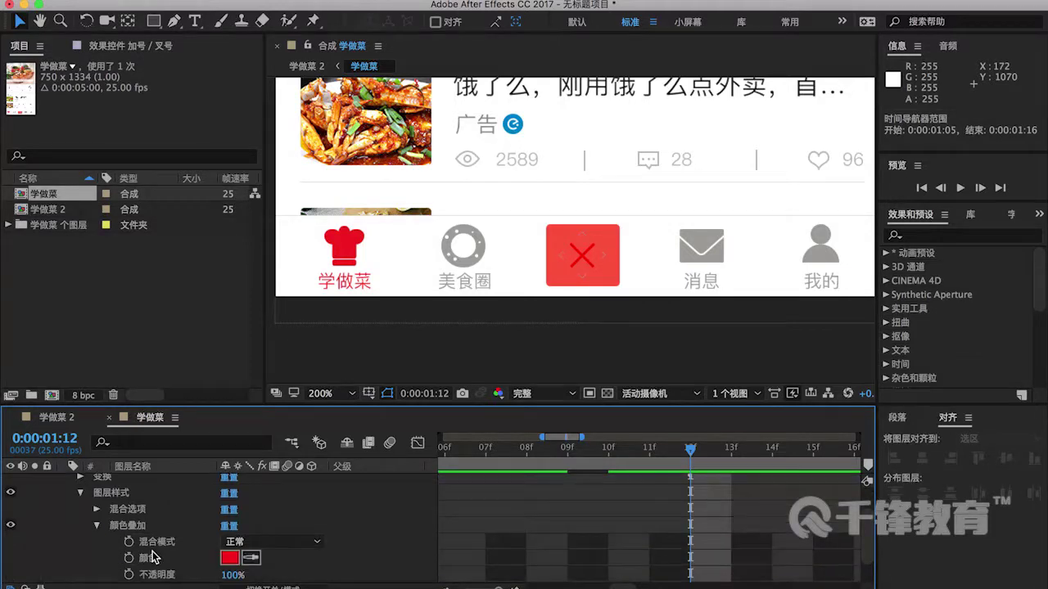
click(230, 558)
drag(619, 191, 595, 149)
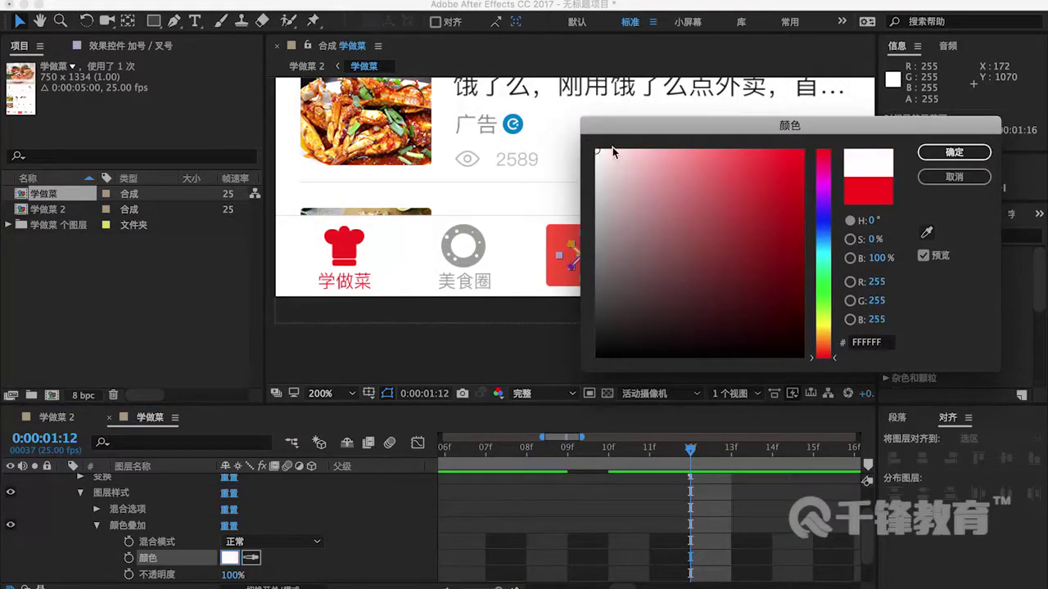
click(925, 152)
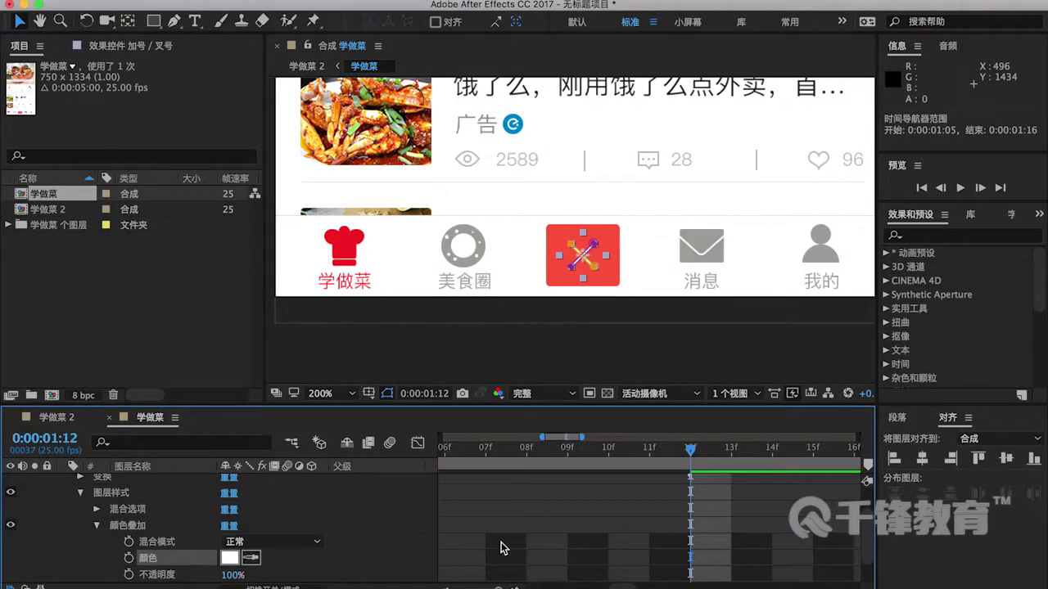
click(129, 558)
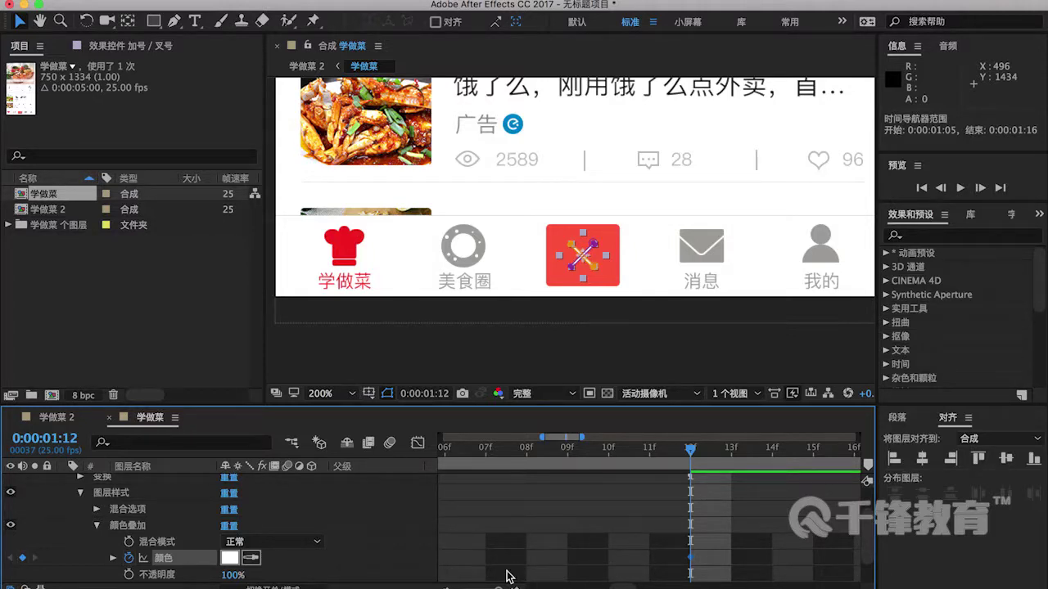
Step: Keyframe the 颜色叠加 colour at 0:00:02:13 with the red sampled from the button behind the cross
drag(501, 586, 446, 587)
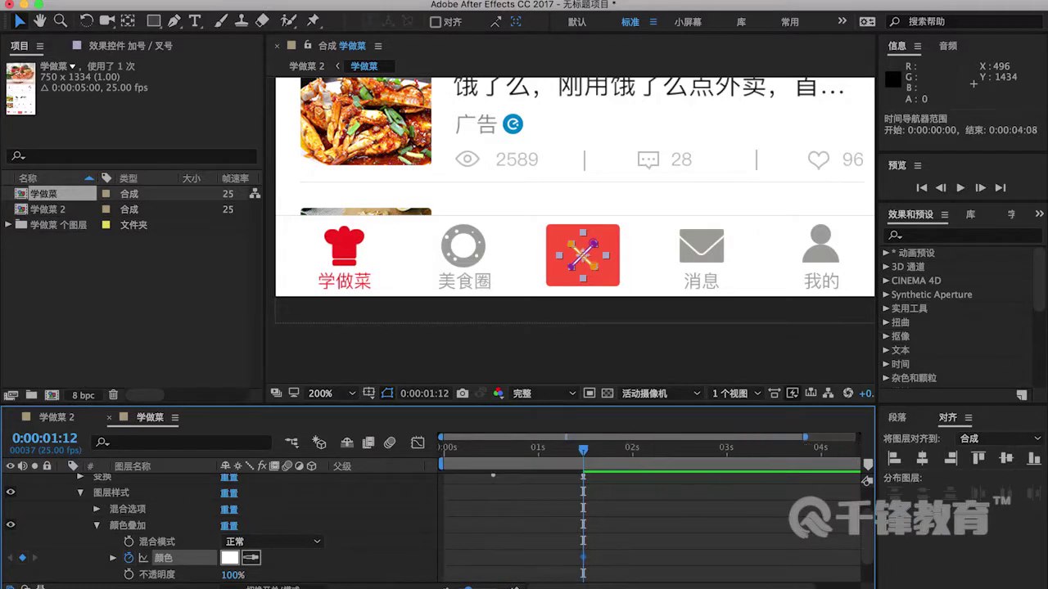
drag(584, 457, 681, 456)
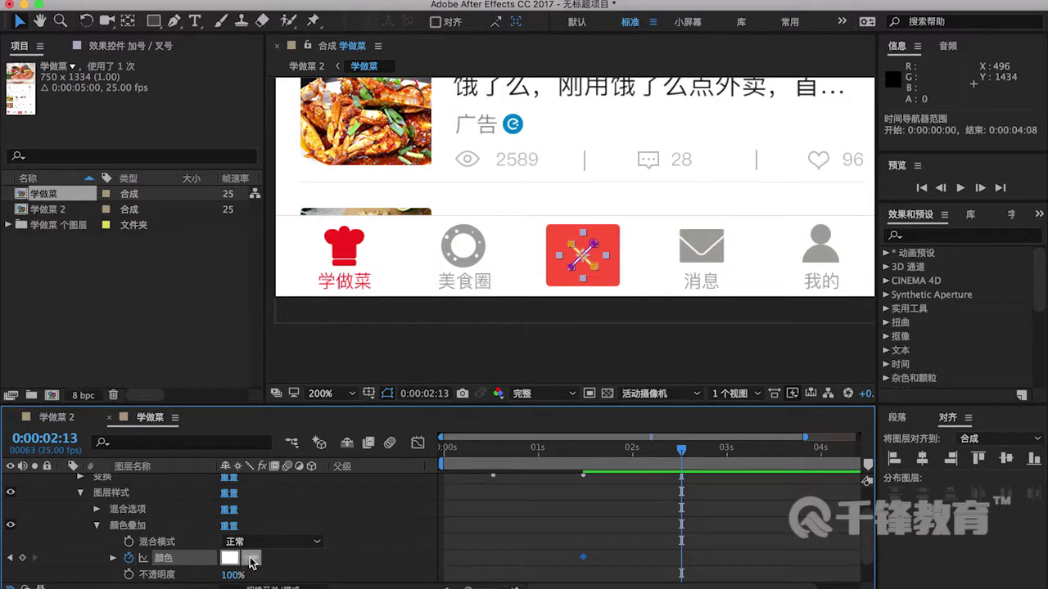
click(250, 557)
click(594, 234)
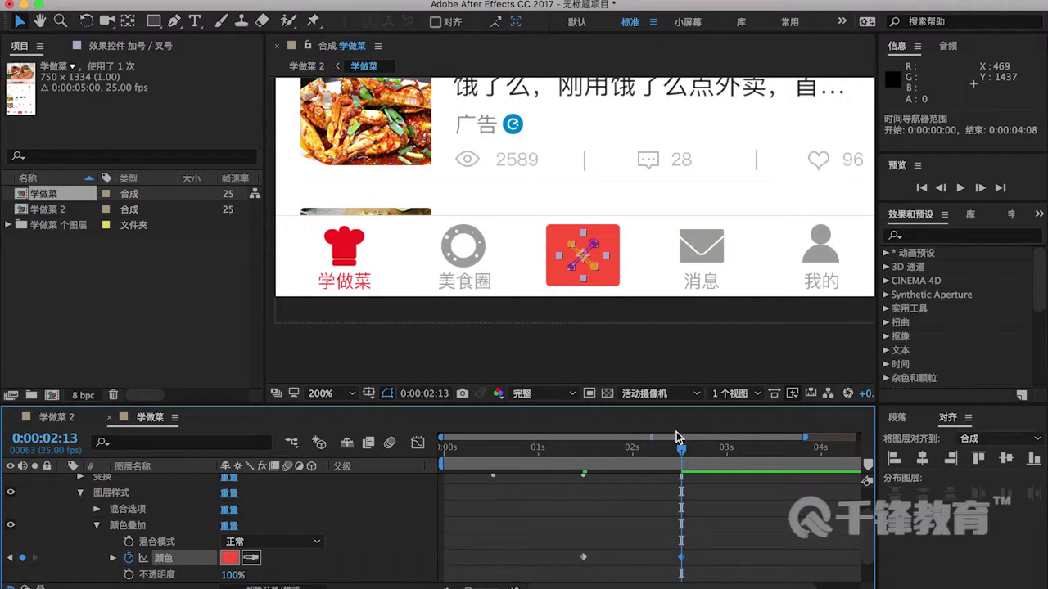
Step: Collapse the 加号 / 叉号 layer's properties and play the rotation and colour animation back from 0:00:00:00
drag(681, 457, 374, 450)
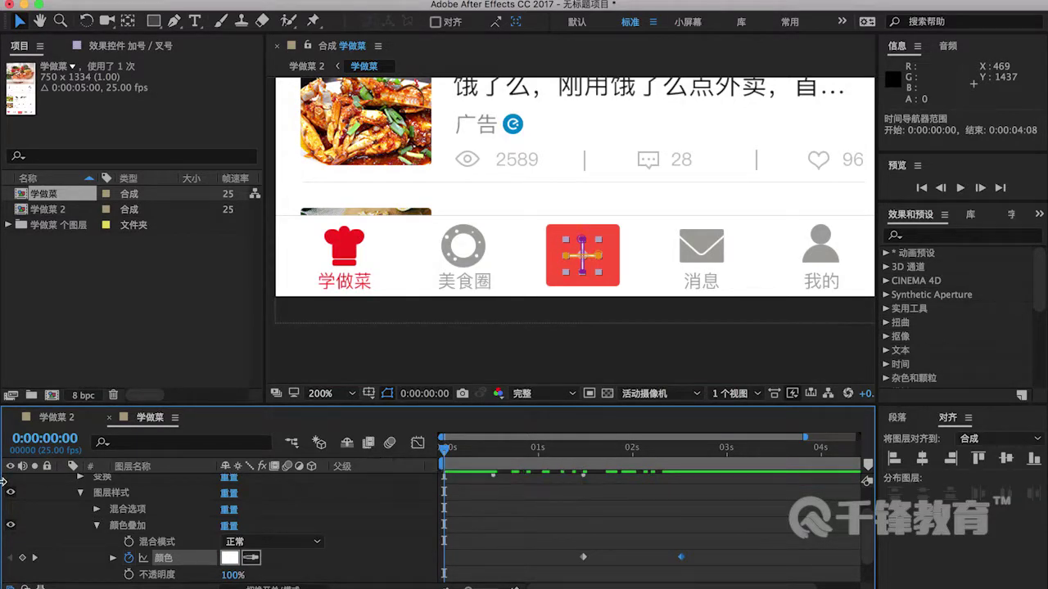
scroll(123, 523, up, 2)
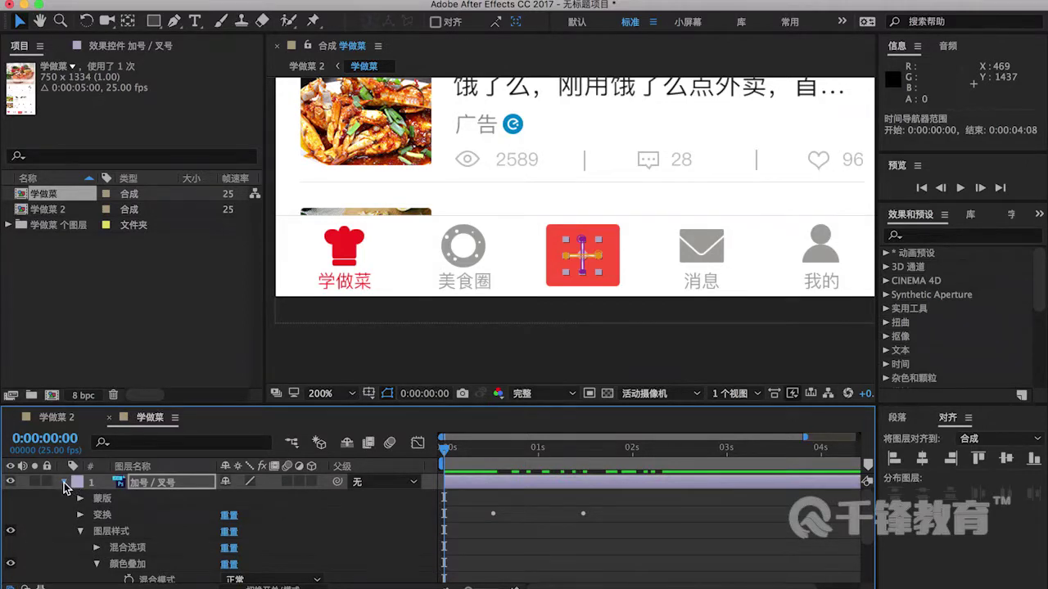
click(64, 483)
click(146, 544)
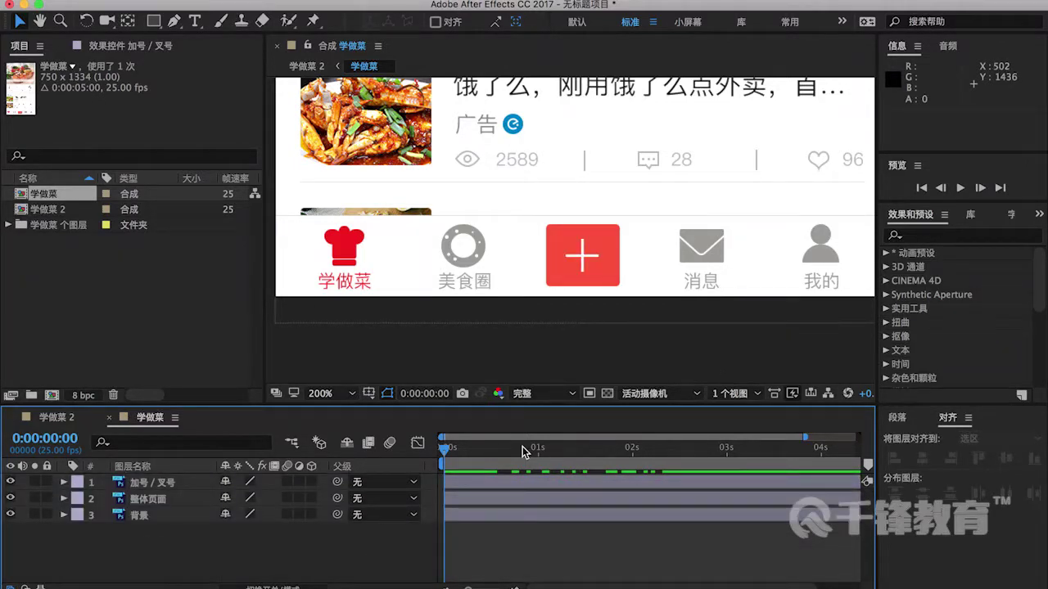
key(space)
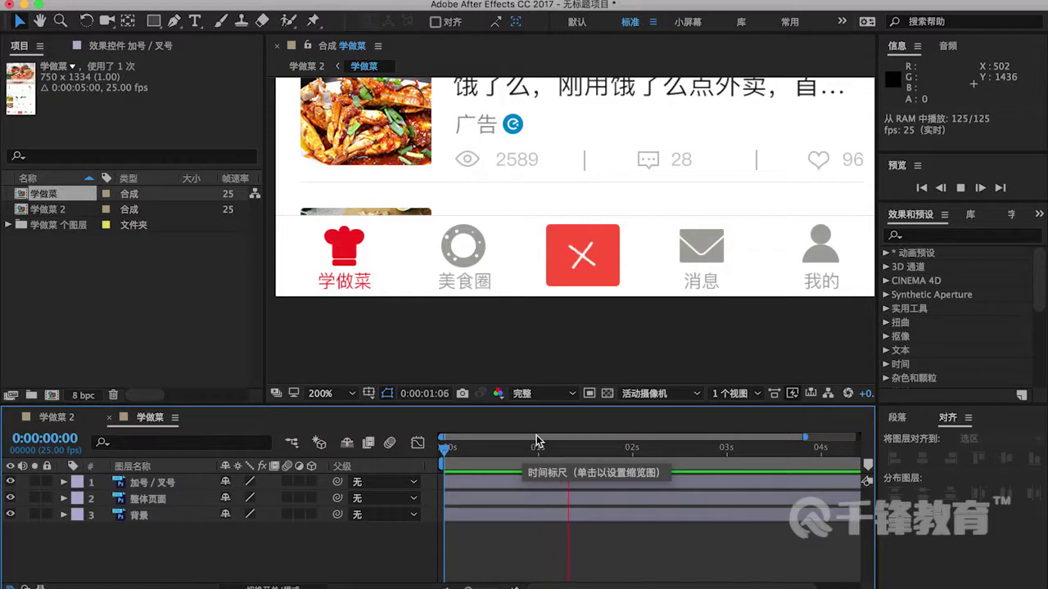
click(736, 450)
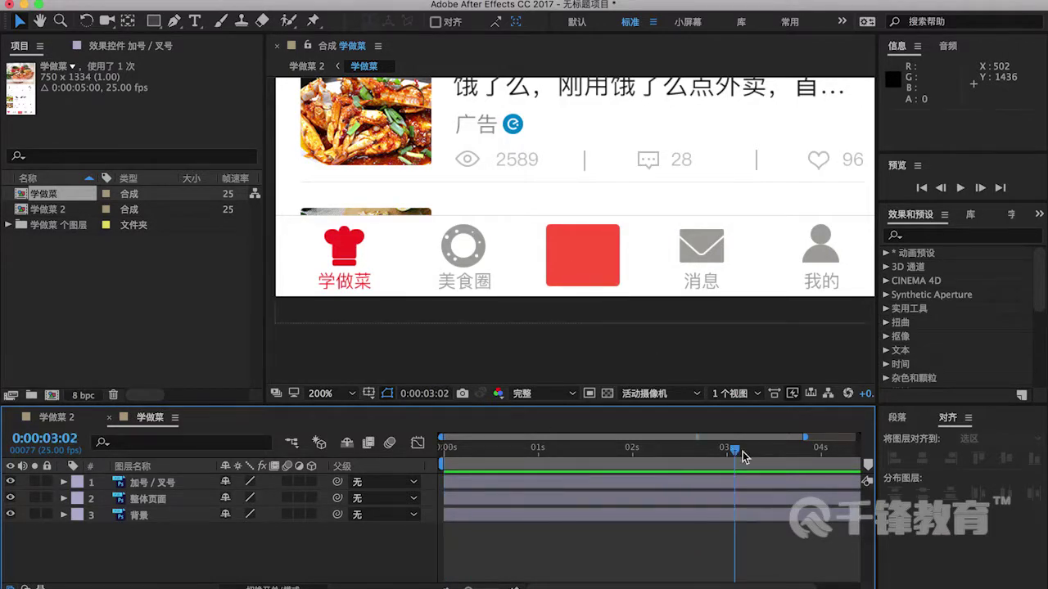
drag(740, 455, 437, 456)
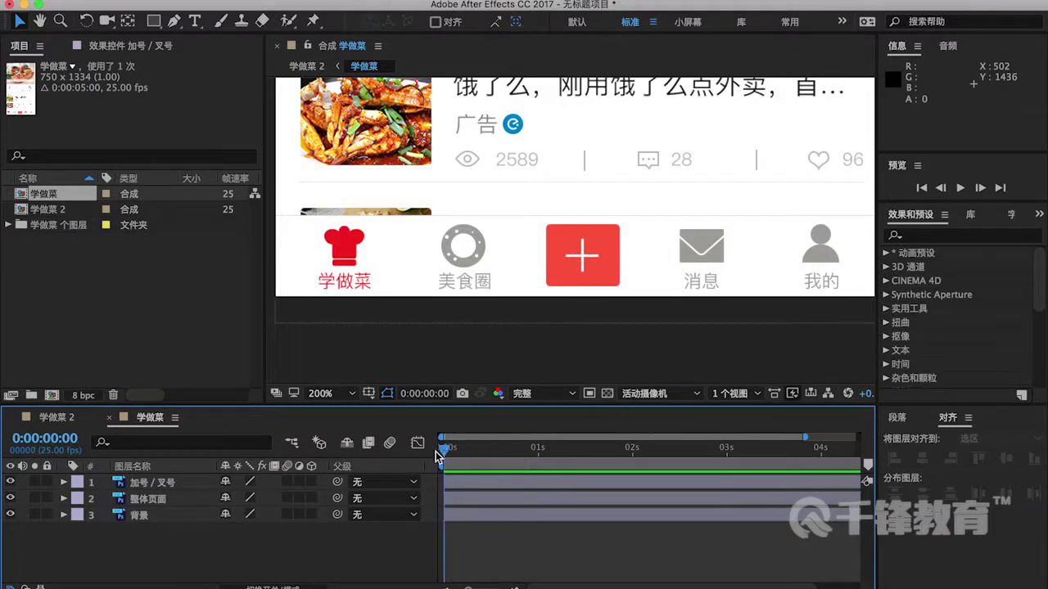
Step: Show the whole 学做菜 screen in the composition view at 50% magnification
click(314, 342)
key(period)
key(period)
scroll(379, 300, down, 10)
scroll(379, 295, up, 1)
drag(503, 198, 484, 315)
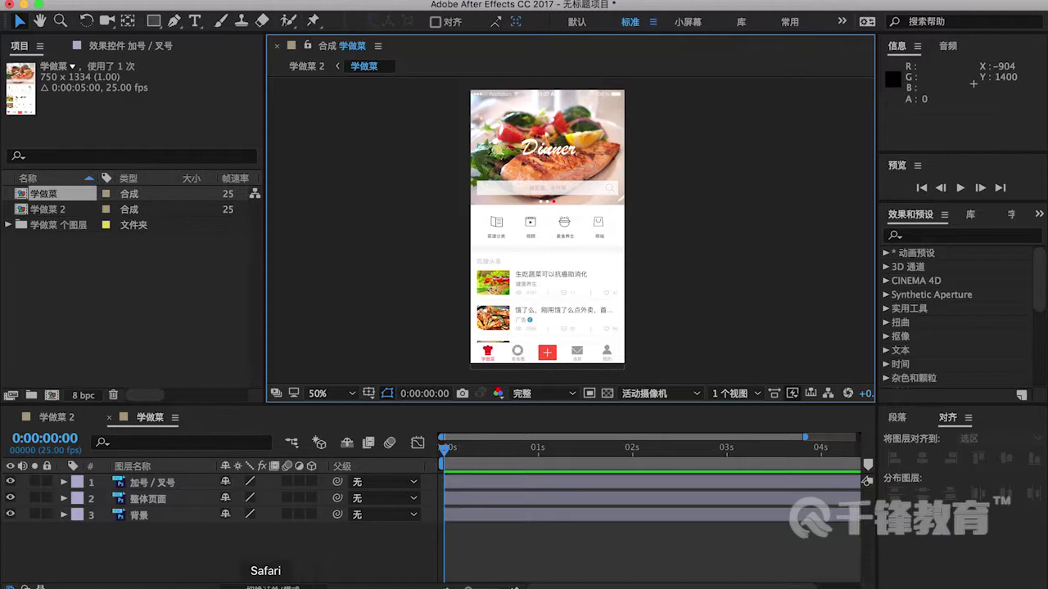
click(180, 586)
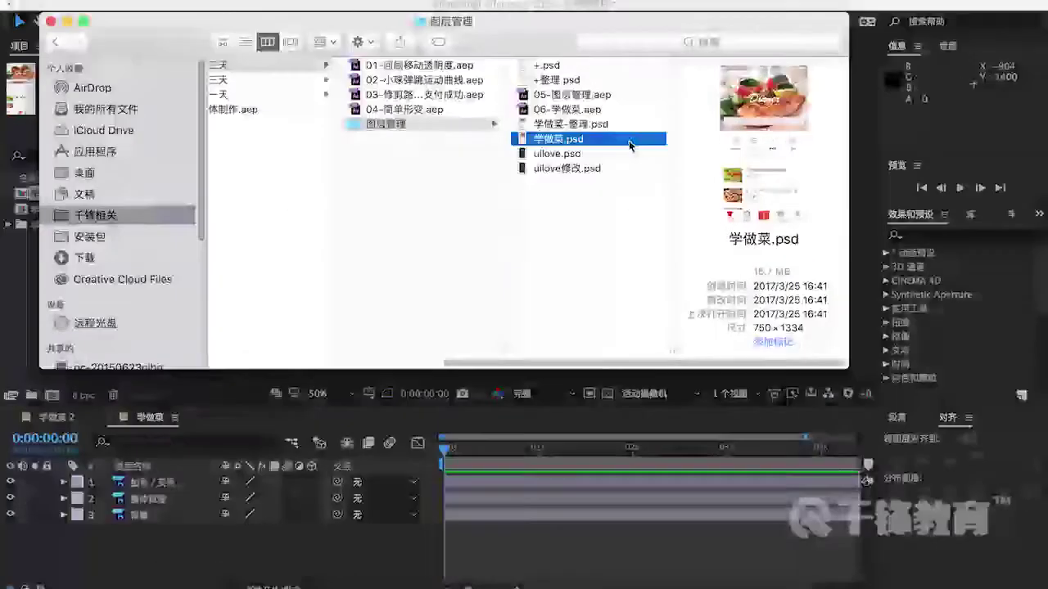
click(588, 80)
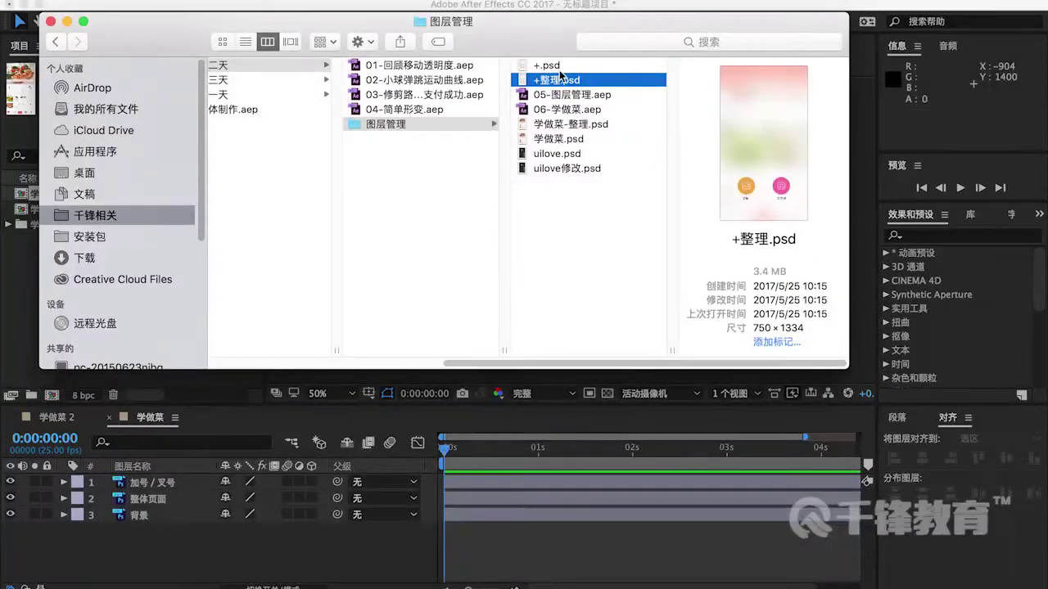
click(558, 67)
click(559, 79)
double_click(558, 79)
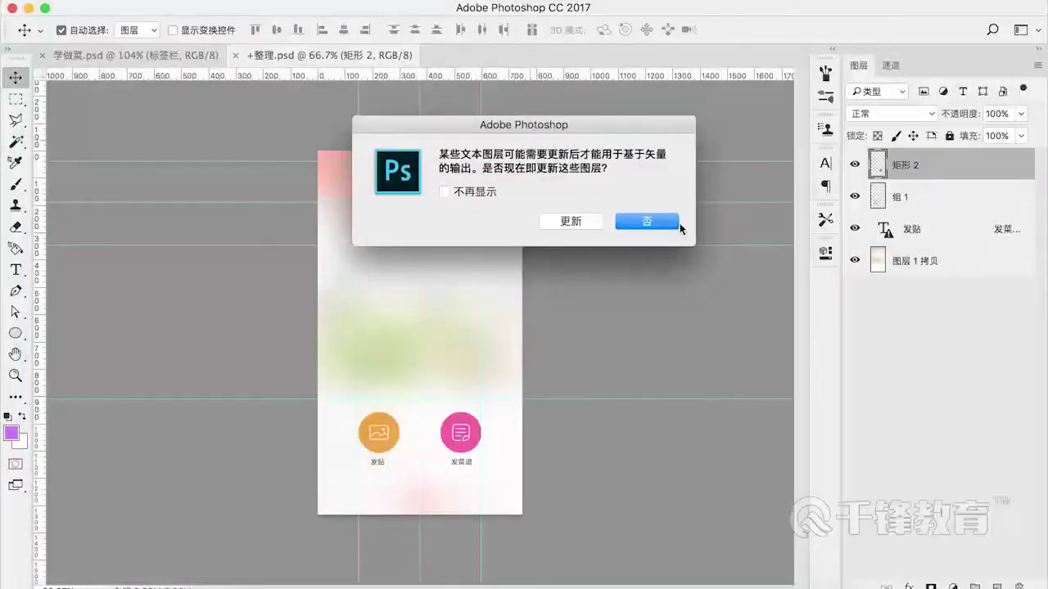
click(642, 222)
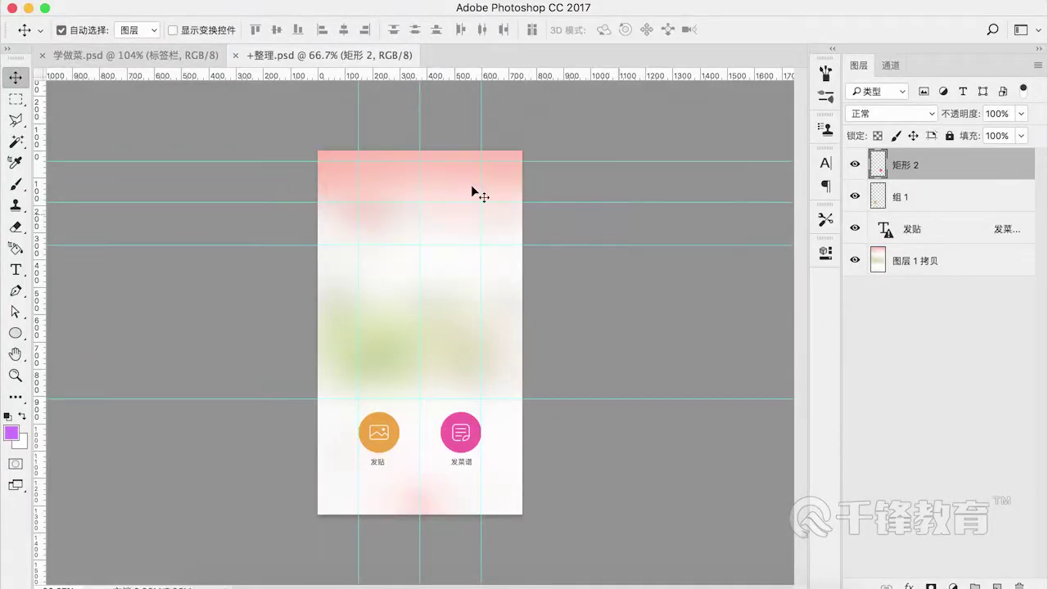
click(235, 56)
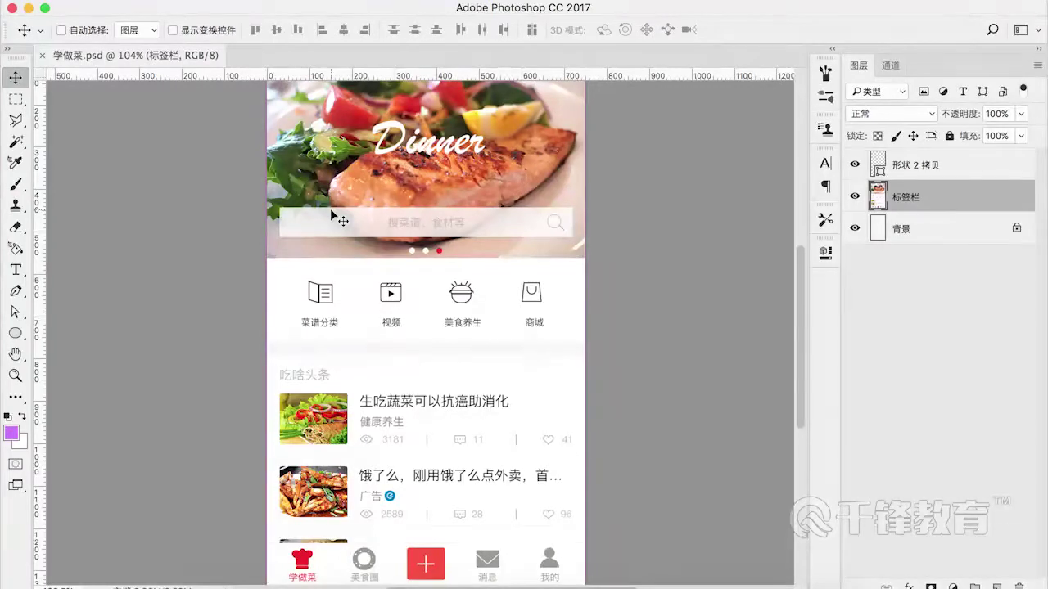
Step: Open +.psd from the 图层管理 folder in Photoshop, leaving the missing fonts unresolved
click(210, 583)
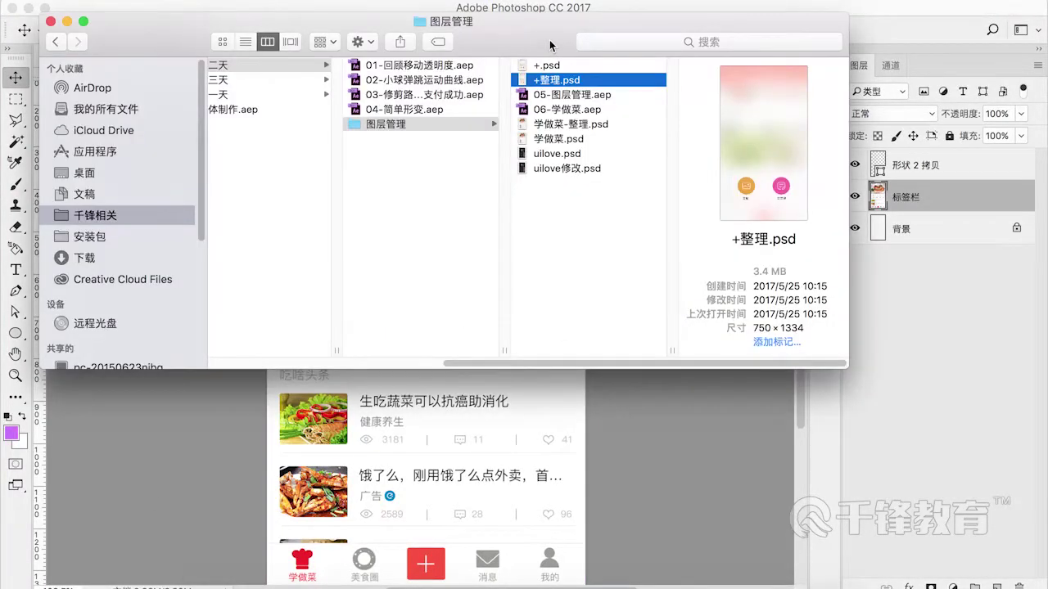
double_click(543, 65)
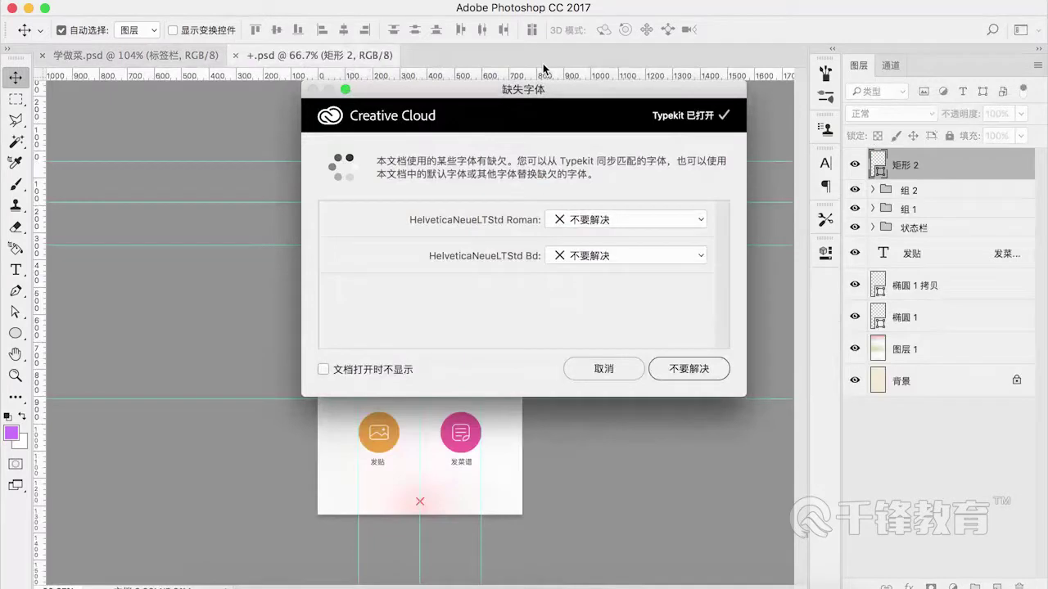
click(690, 369)
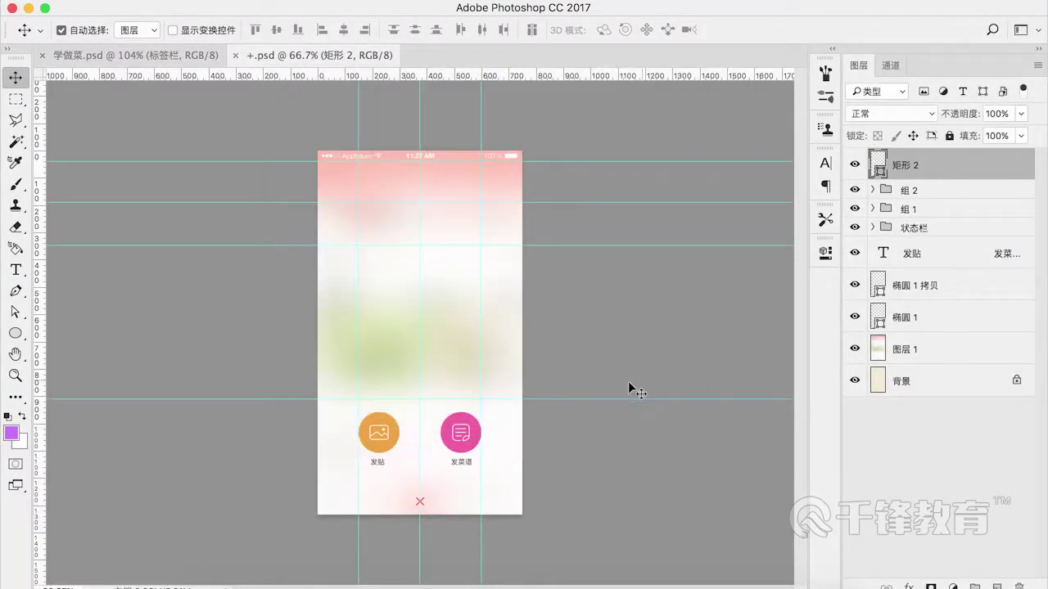
Step: Check what the 状态栏 group contains by toggling its visibility, and delete the group
click(922, 230)
click(854, 229)
click(854, 228)
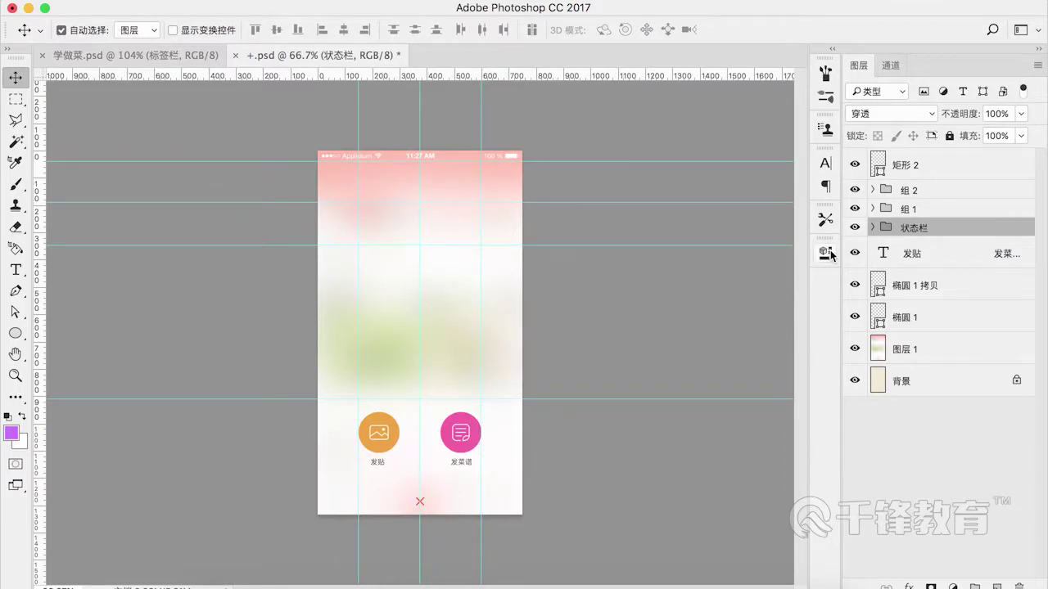
key(Delete)
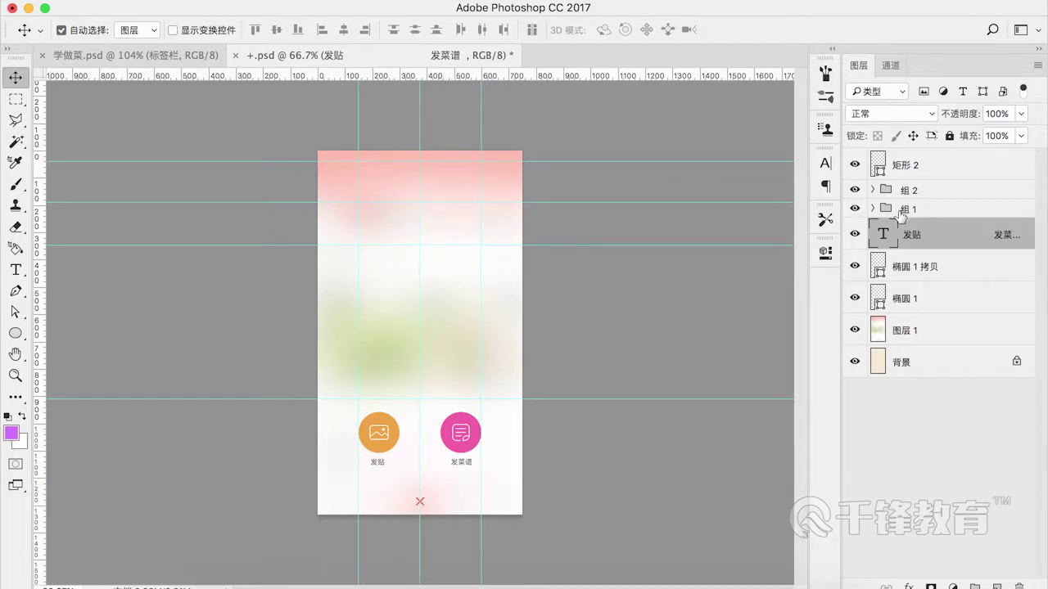
Step: Merge the 组 2 group into a single layer and check its contents by toggling visibility
click(855, 191)
click(854, 191)
click(905, 190)
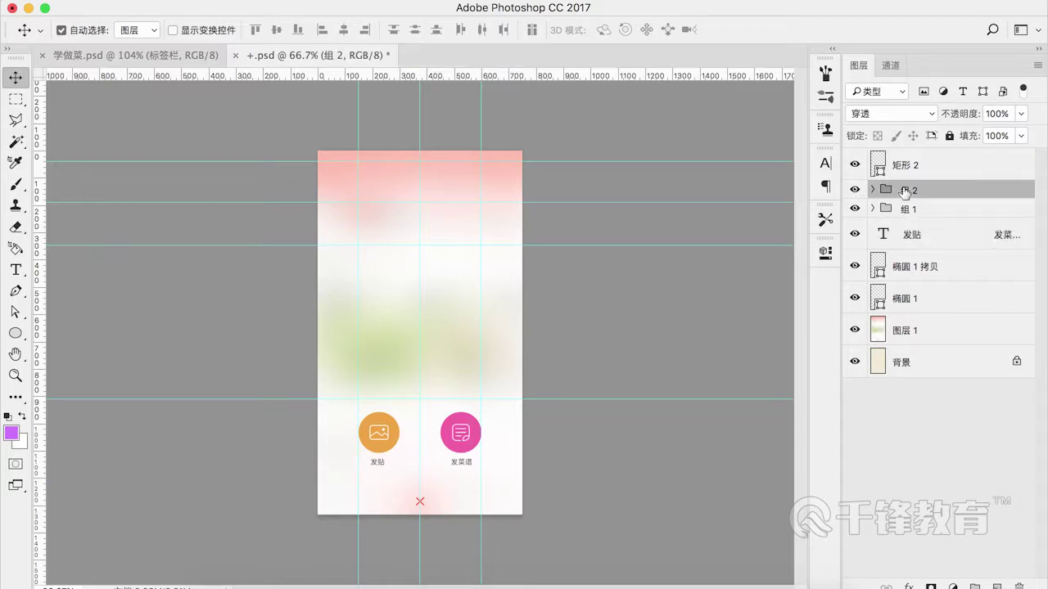
key(ctrl+e)
click(855, 197)
click(855, 196)
click(856, 197)
click(857, 197)
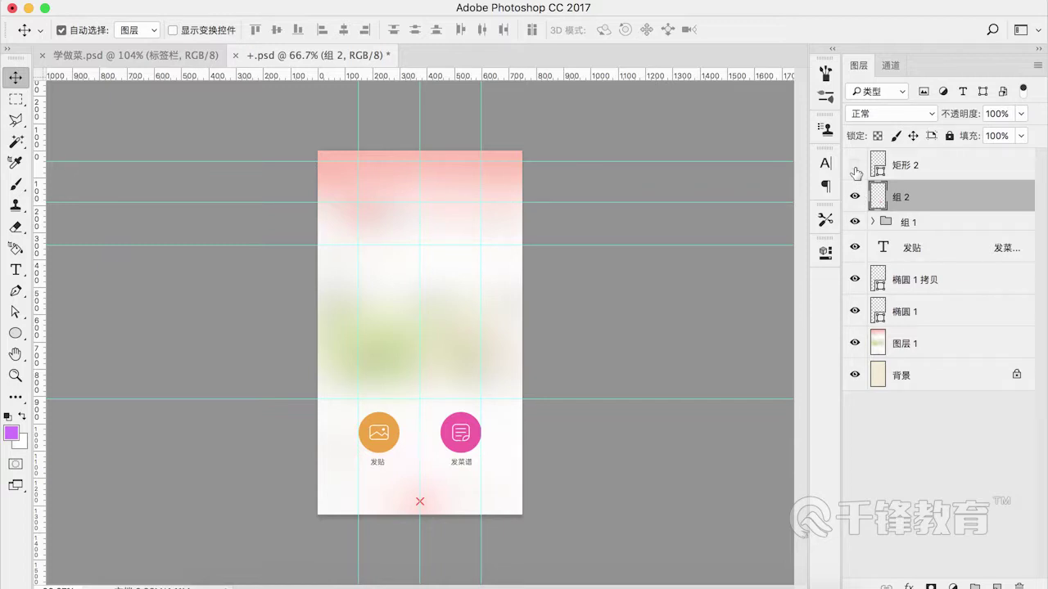
Step: Merge the 矩形 2 and 组 2 layers into one and check the result by toggling its visibility
click(856, 167)
shift+click(900, 171)
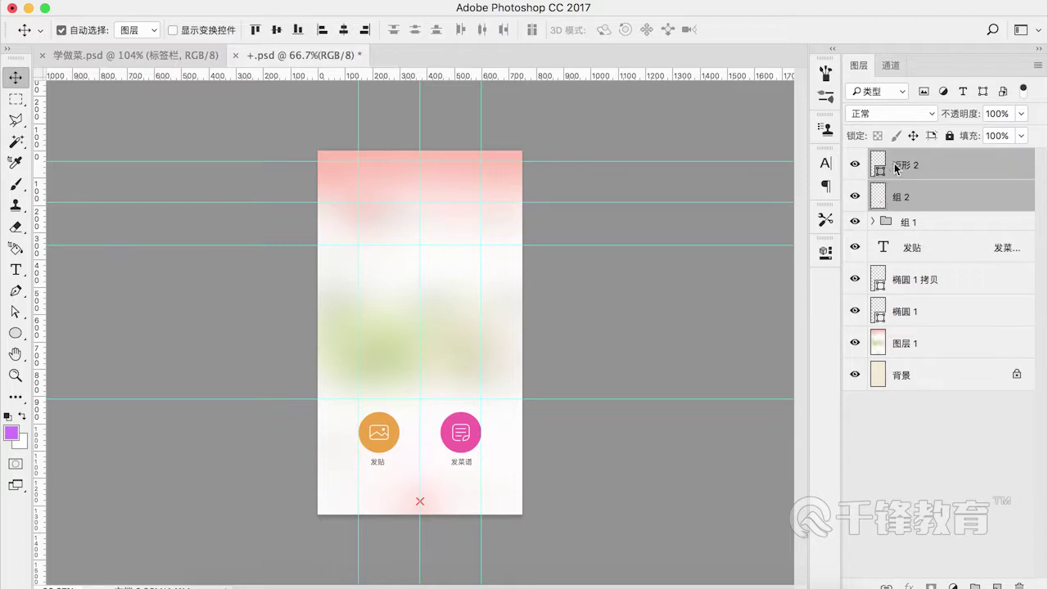
key(ctrl+e)
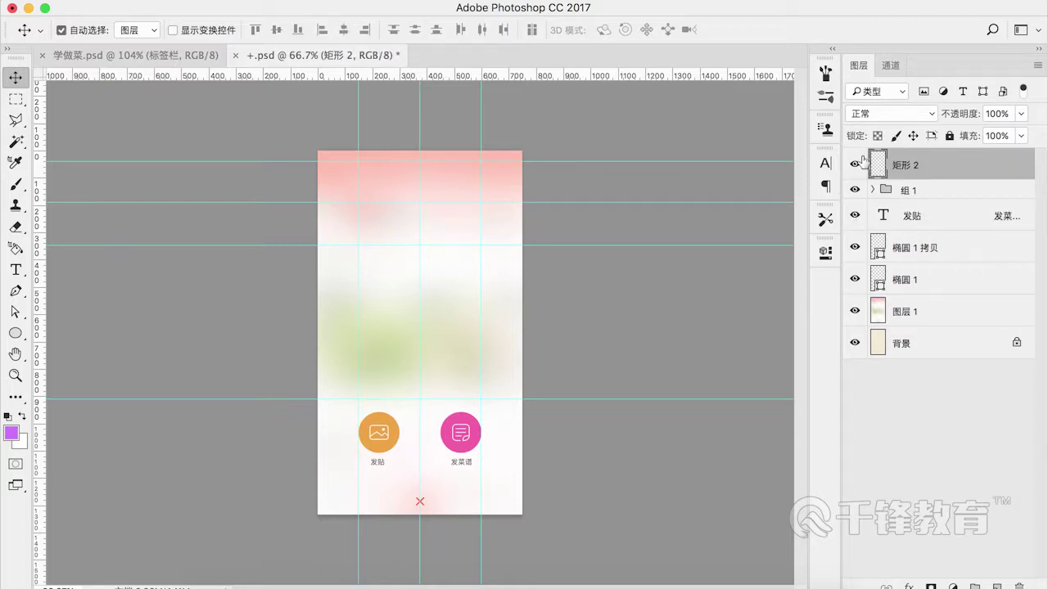
click(854, 166)
click(854, 166)
click(855, 167)
click(854, 166)
click(855, 166)
click(854, 167)
Step: Merge the 组 1 group into a single layer and check it by toggling its visibility
click(855, 189)
click(854, 190)
click(892, 191)
key(super+e)
click(855, 197)
click(855, 196)
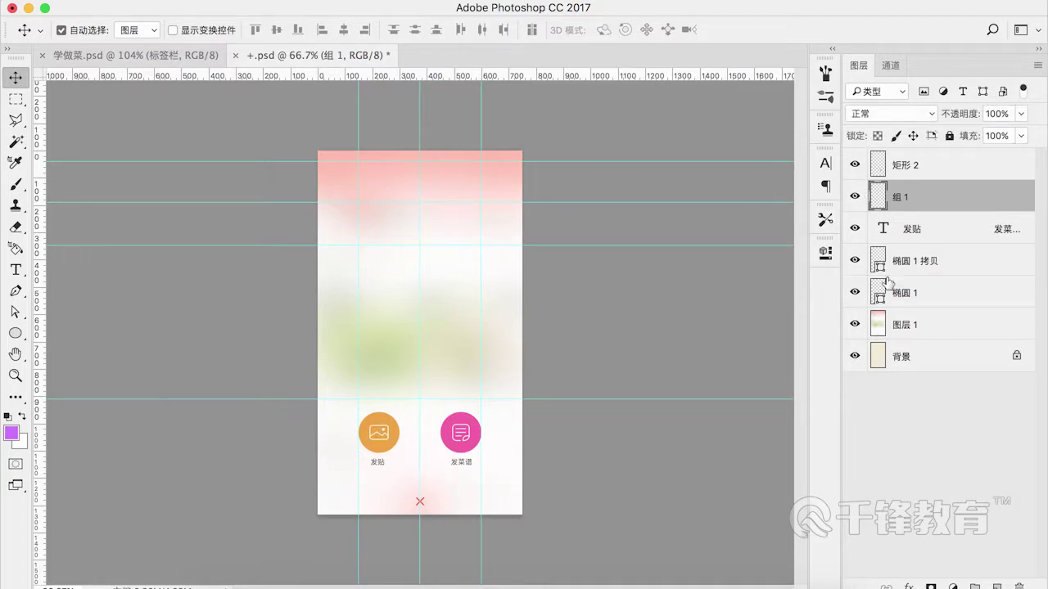
Step: Merge the pink circle layer 椭圆 1 拷贝 with 矩形 2 and check the combined icon by toggling its visibility
click(854, 261)
click(853, 261)
click(853, 262)
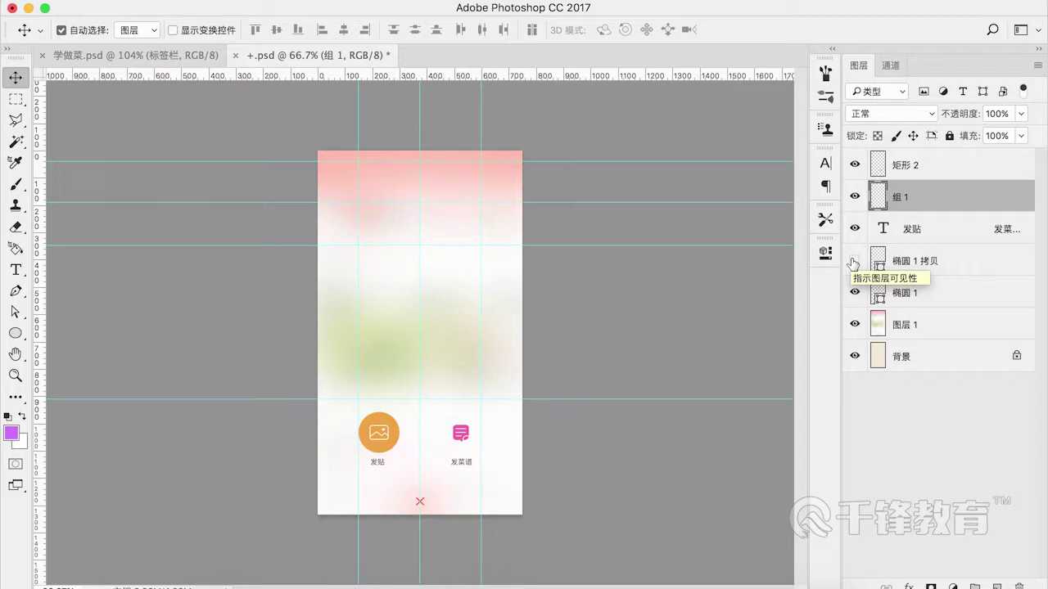
click(854, 262)
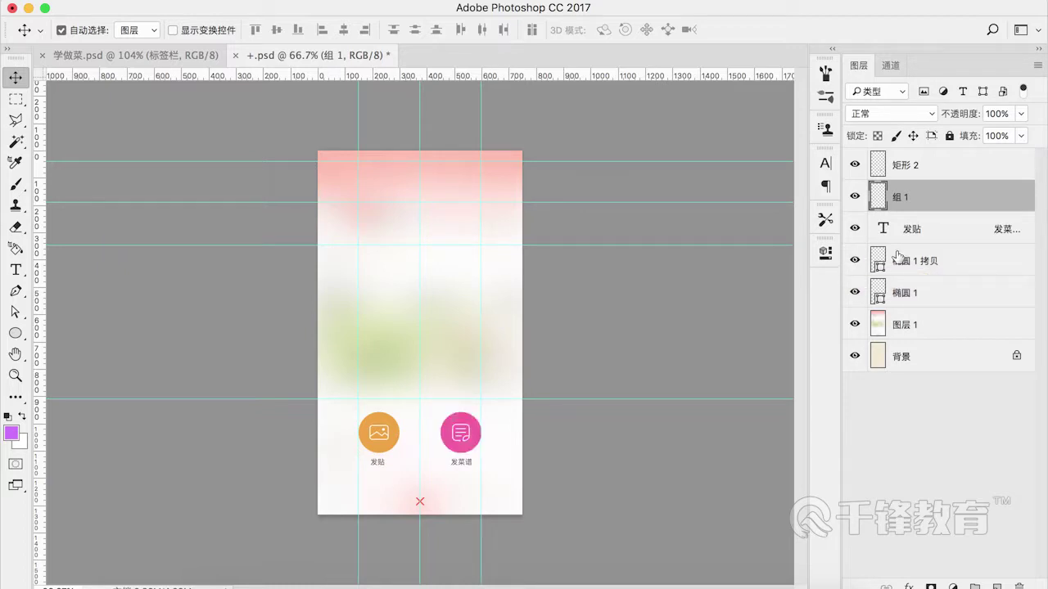
click(898, 258)
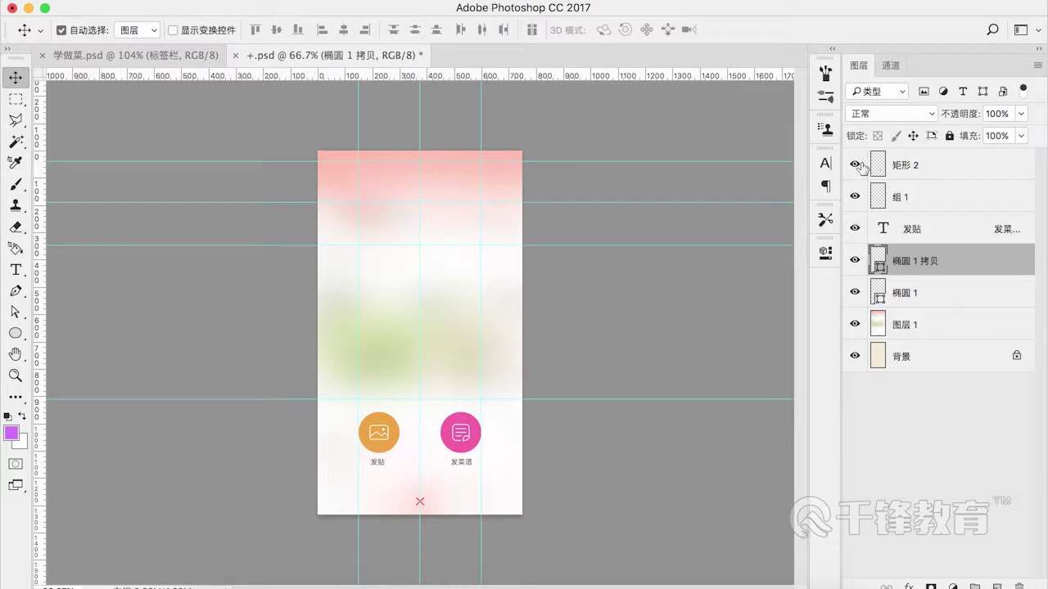
super+click(915, 167)
key(super+e)
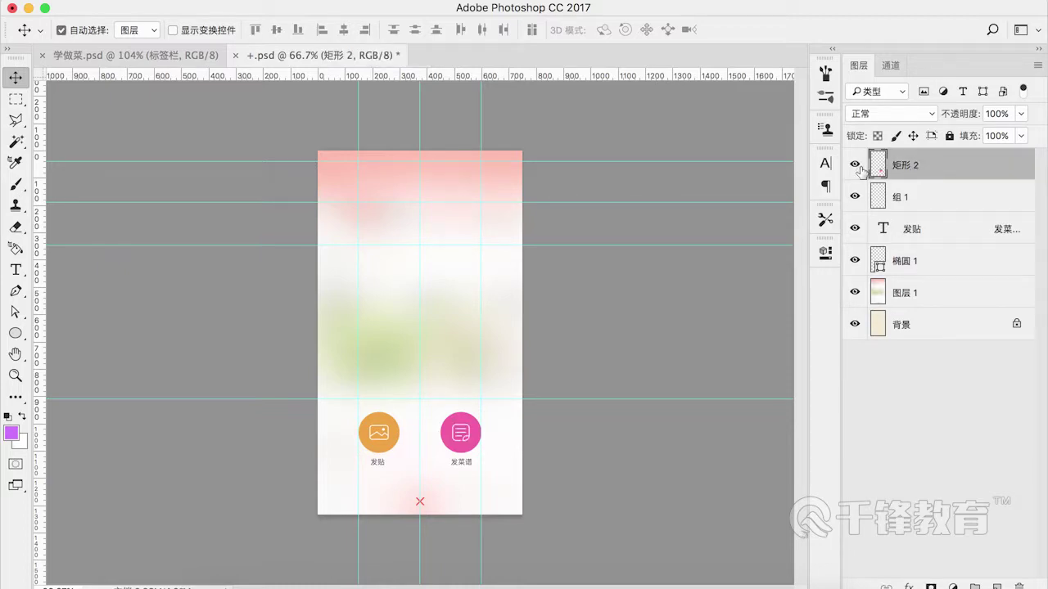
click(854, 166)
click(855, 166)
Step: Rename the merged 矩形 2 layer as 发菜谱
double_click(905, 164)
text(fa)
key(space)
text(ca)
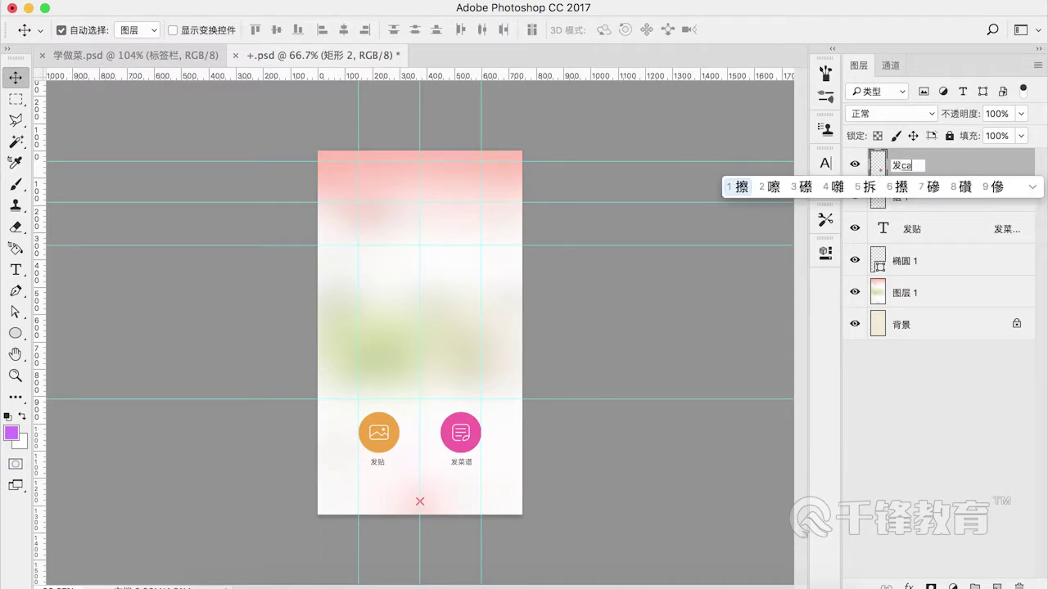
text(ipu)
key(space)
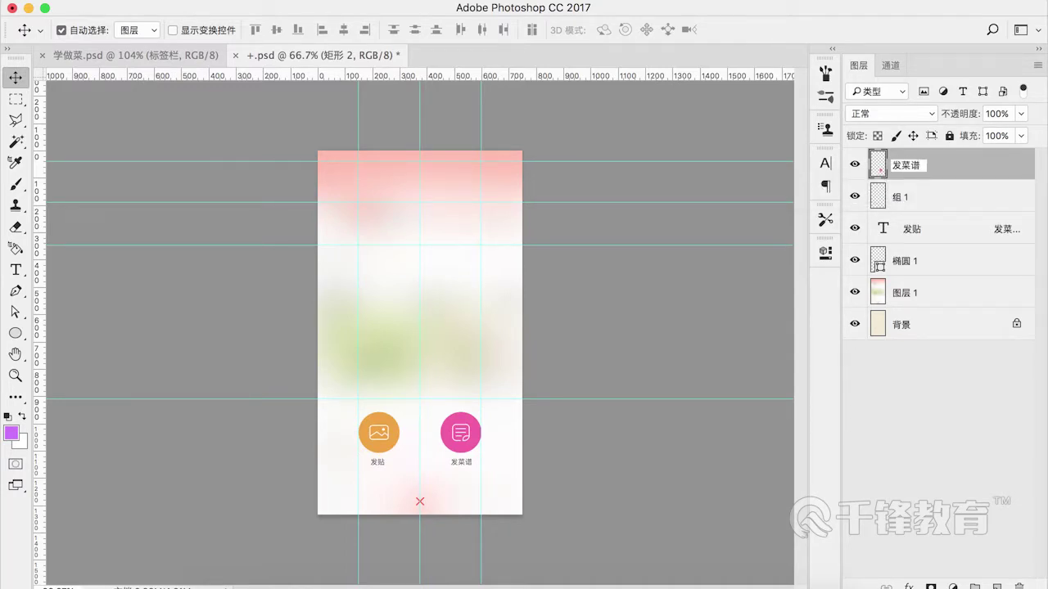
key(Return)
Step: Merge the orange circle layer 椭圆 1 with 组 1 and check the combined icon by toggling its visibility
click(900, 200)
click(856, 197)
click(856, 196)
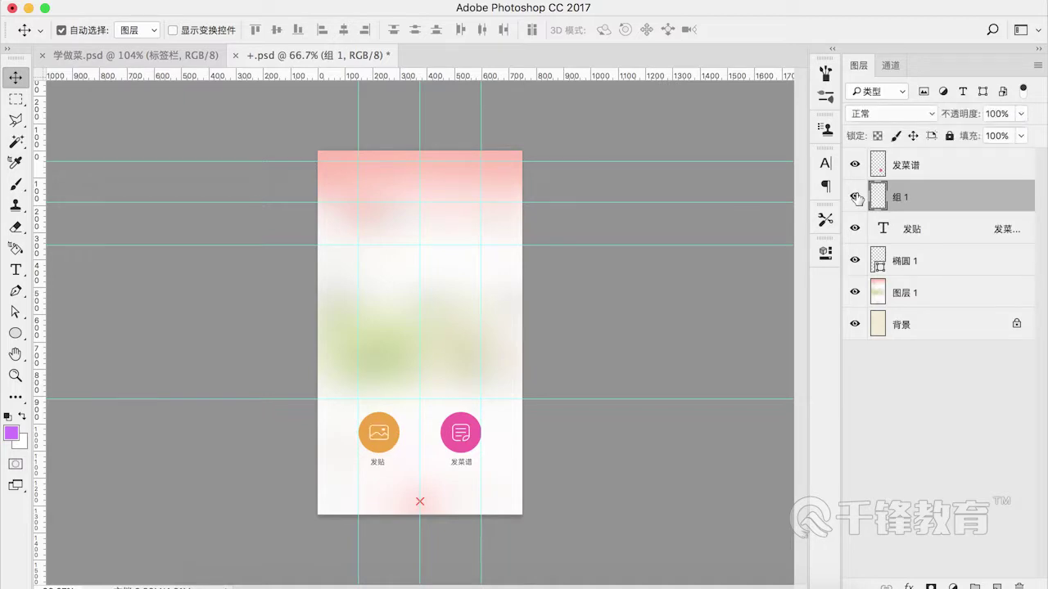
click(924, 269)
key(Delete)
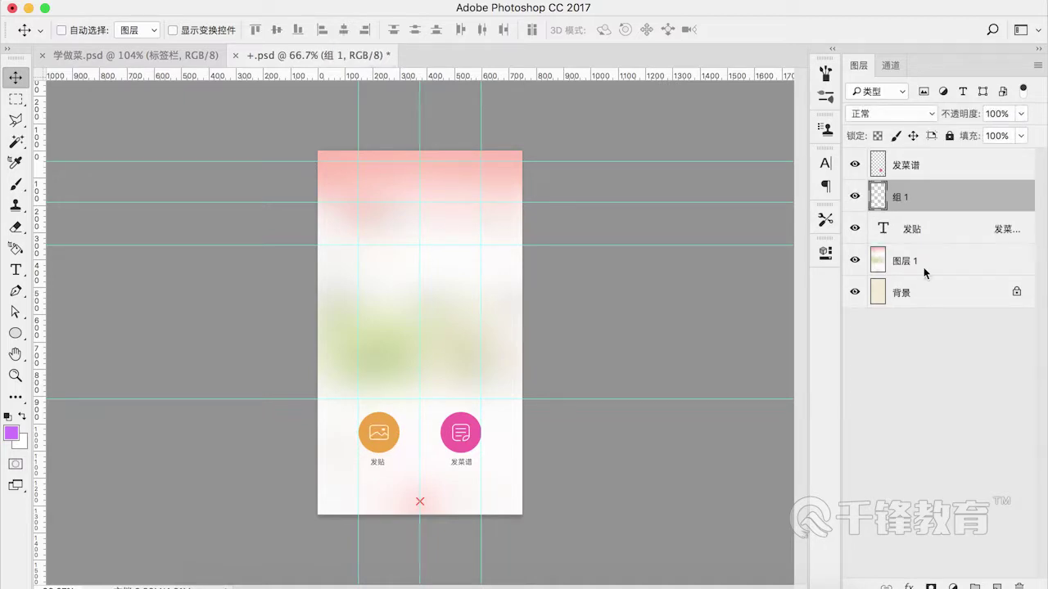
click(856, 196)
click(856, 196)
Step: Rename the merged 组 1 layer as 发帖
double_click(904, 197)
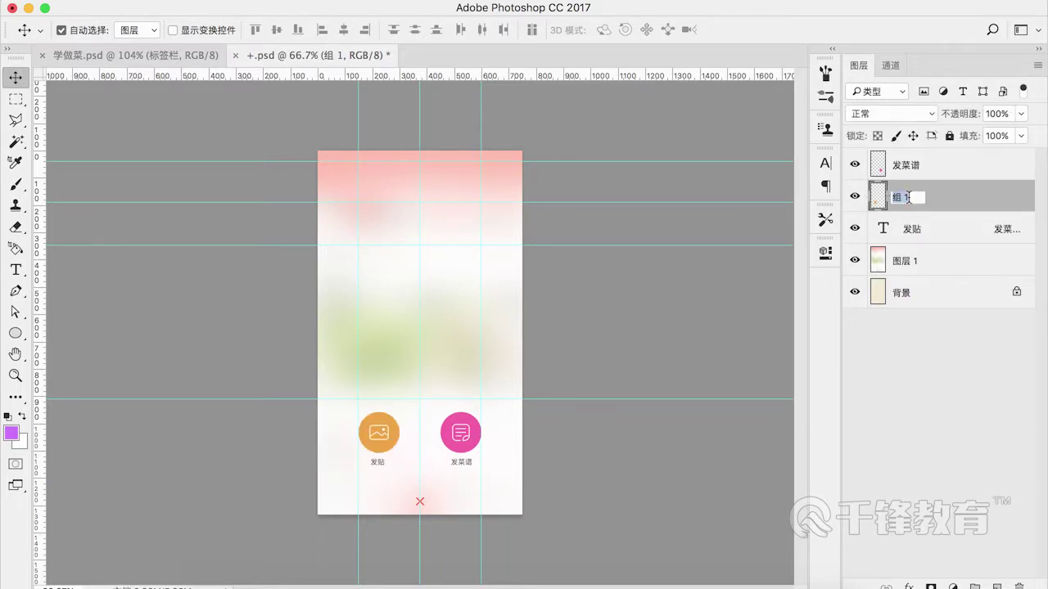
text(fatie)
key(space)
key(Return)
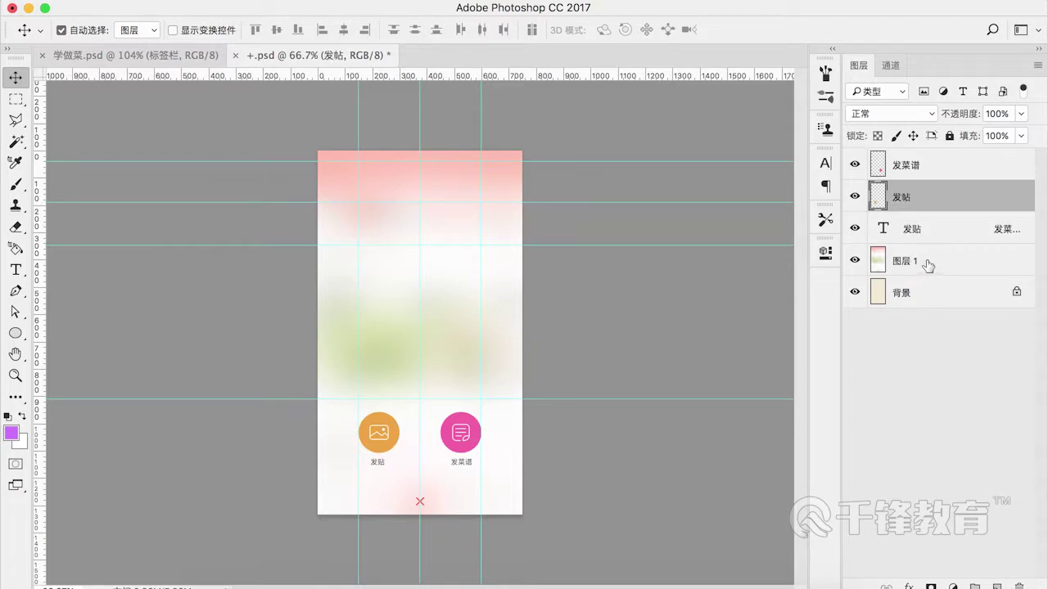
Step: Check the blurred 图层 1 by toggling its visibility, and delete the locked 背景 layer beneath it
click(926, 263)
click(855, 260)
click(855, 260)
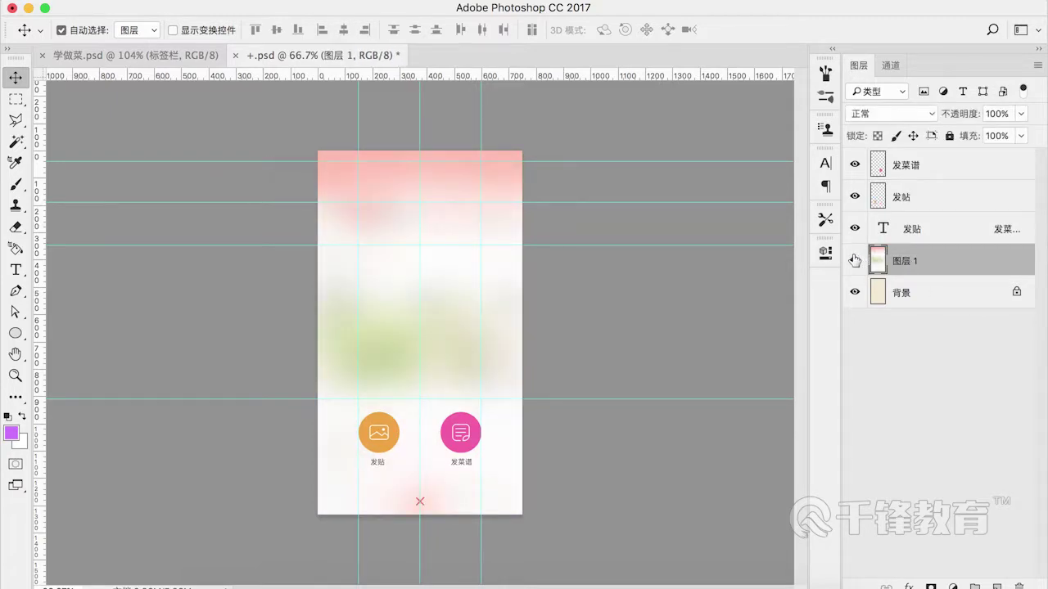
click(970, 300)
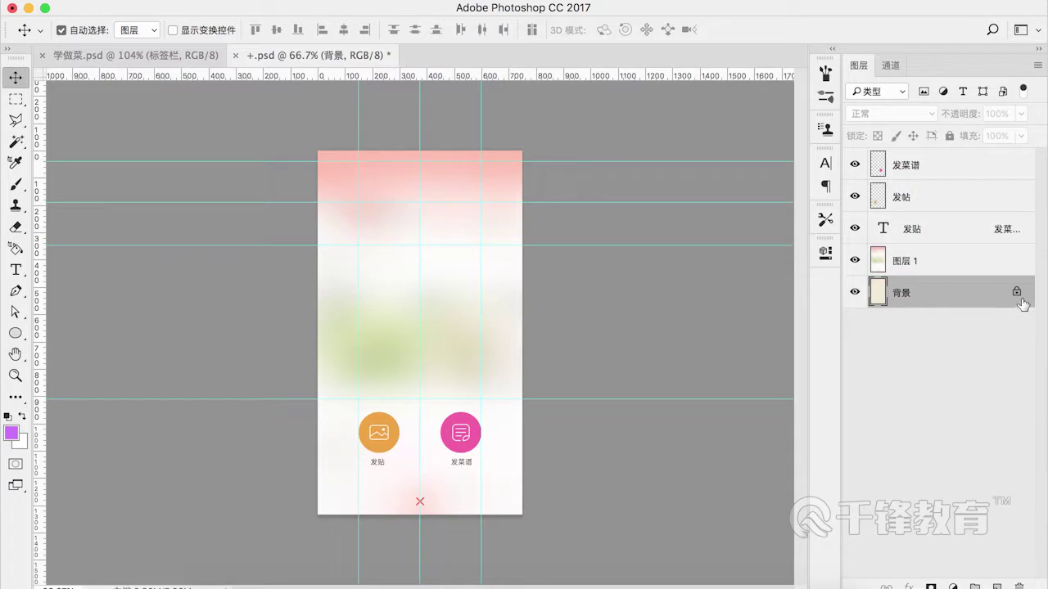
click(1016, 293)
key(Delete)
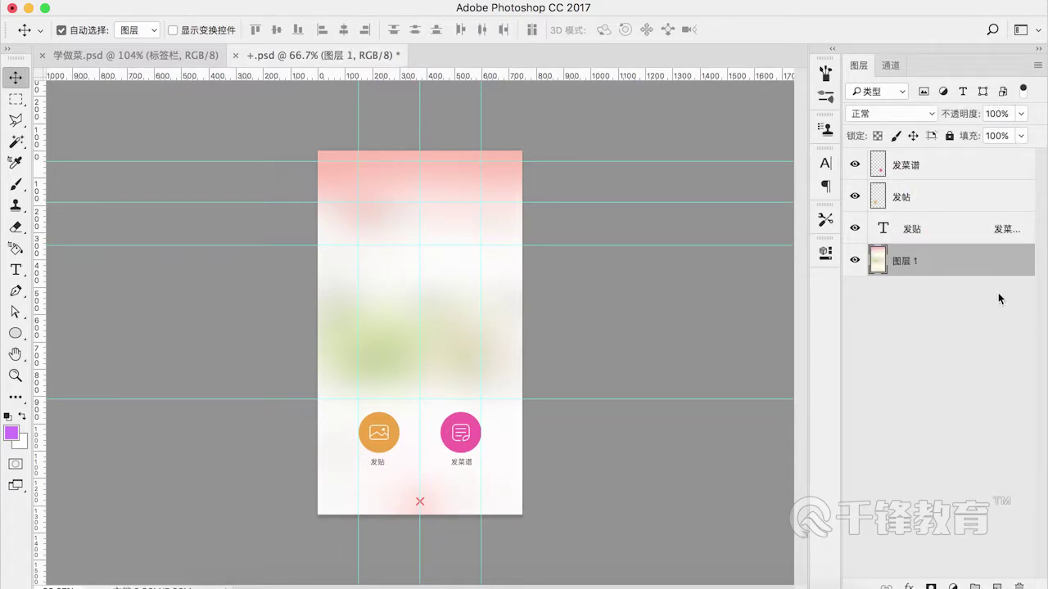
Step: Check what the text layer, the 发帖 icon and the 发菜谱 icon each contain by toggling their visibility
click(881, 304)
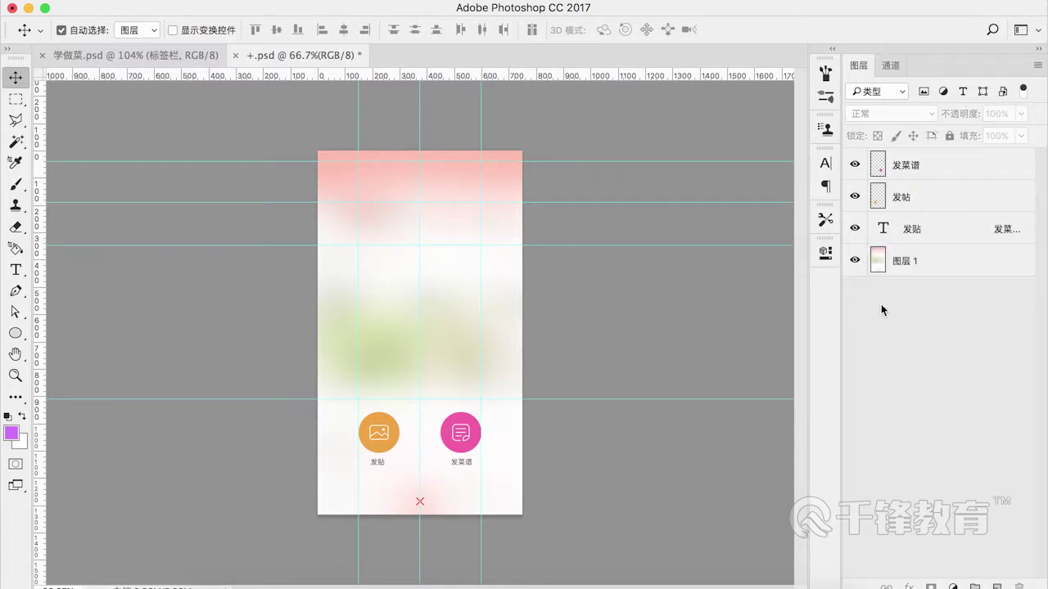
click(912, 228)
click(854, 229)
click(855, 229)
click(855, 228)
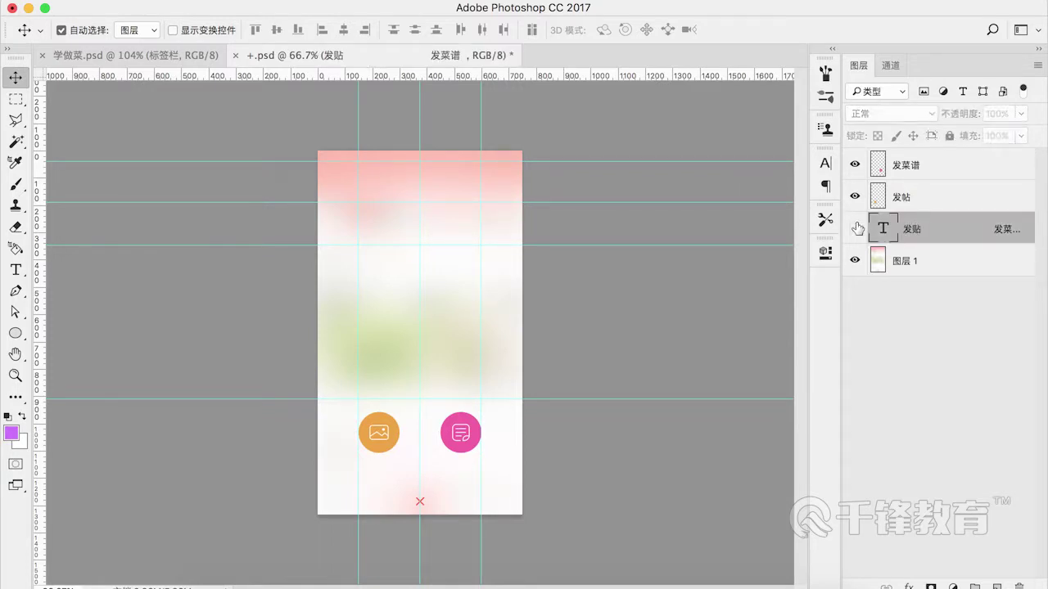
click(856, 228)
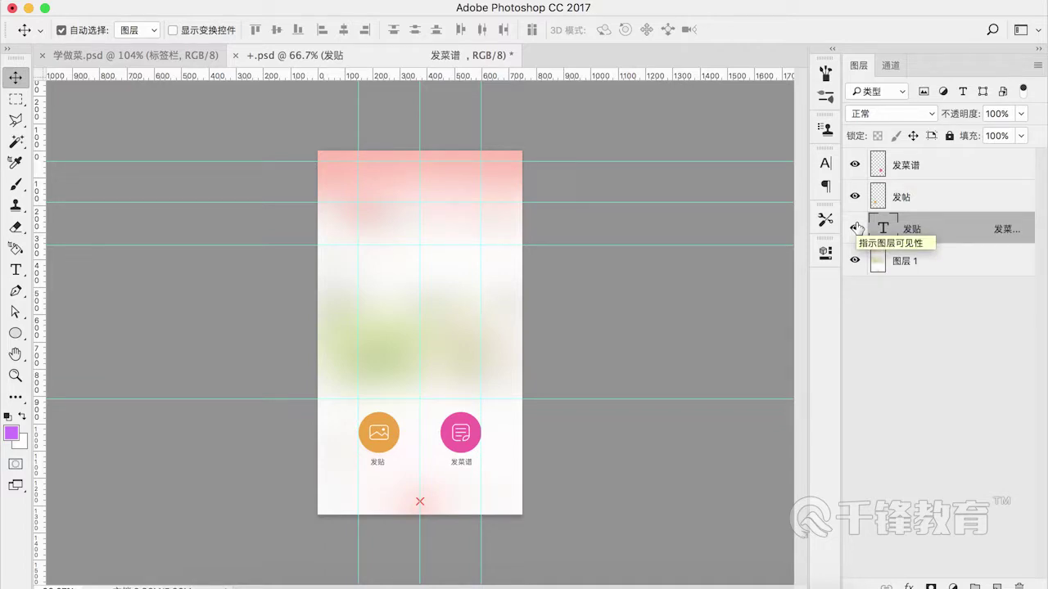
click(855, 196)
click(855, 196)
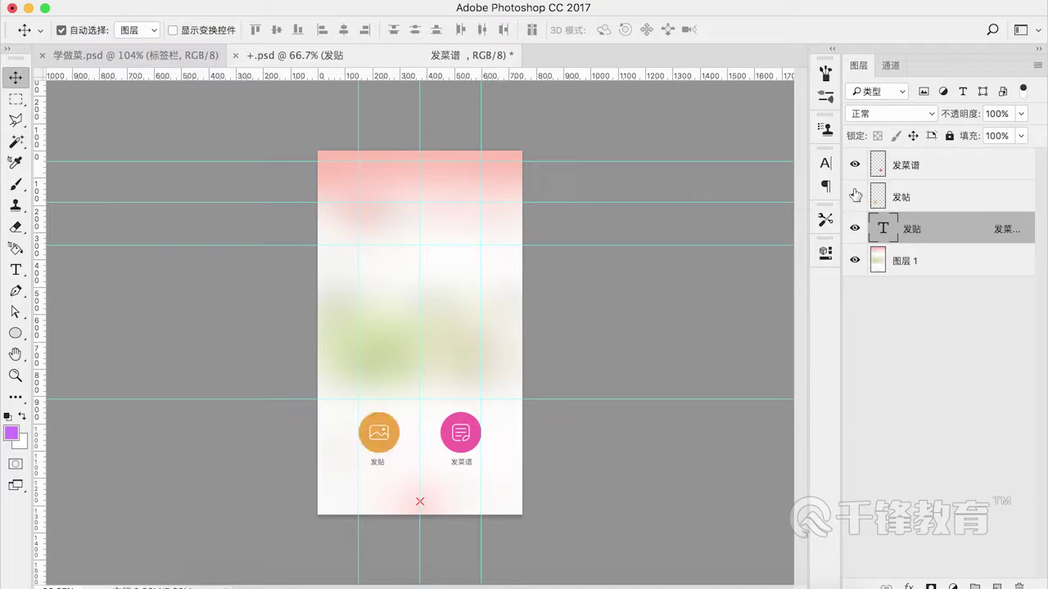
click(855, 165)
click(854, 164)
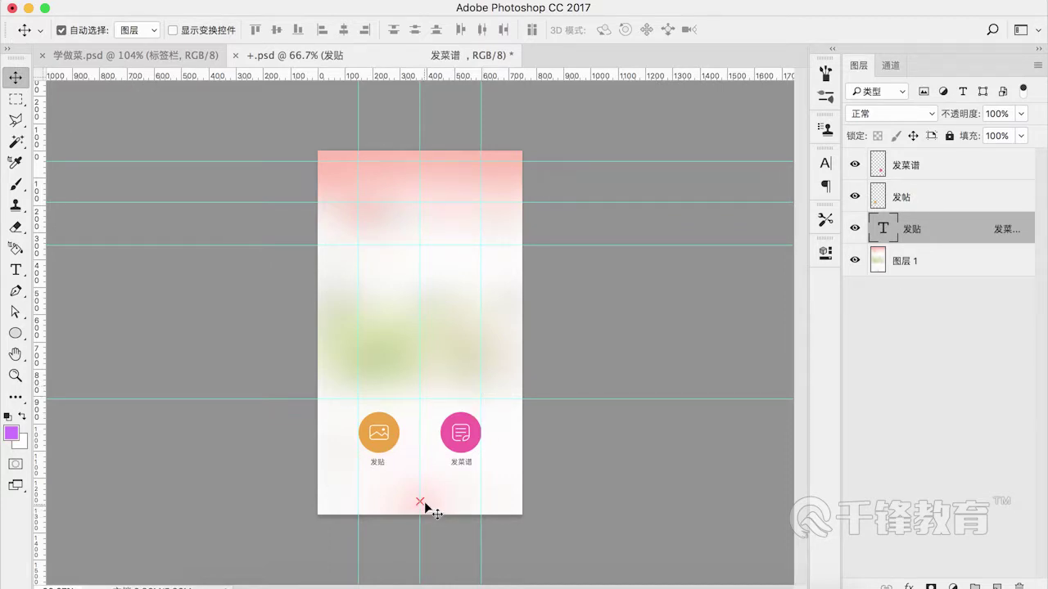
click(451, 2)
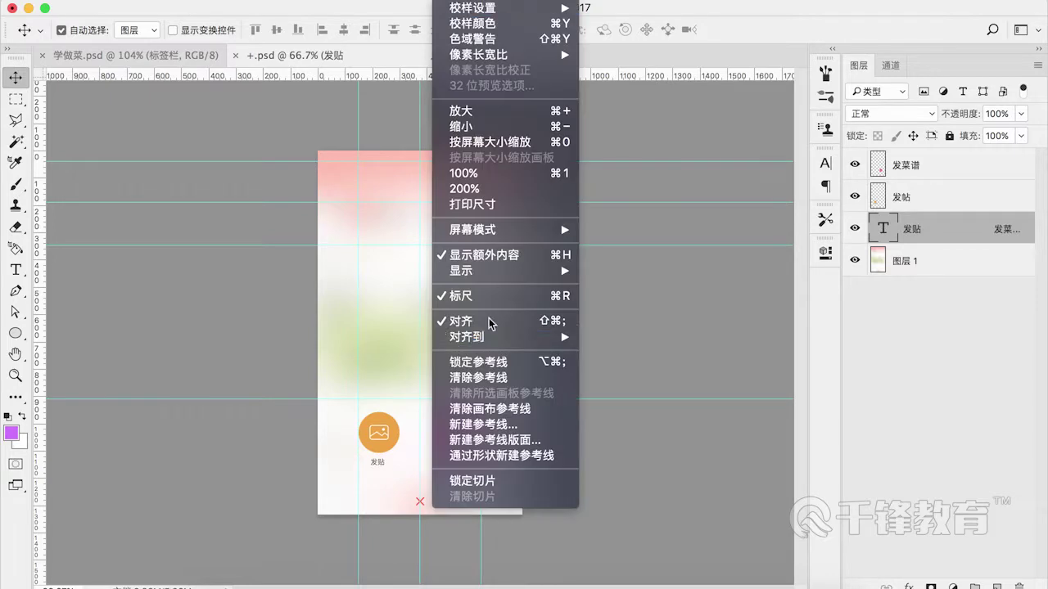
click(488, 425)
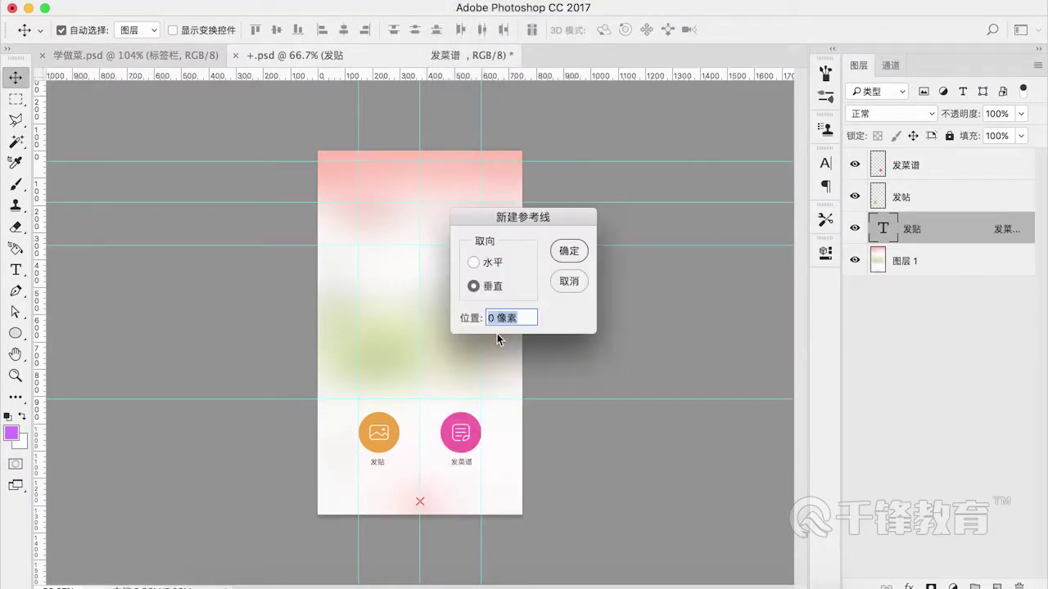
click(568, 282)
click(461, 3)
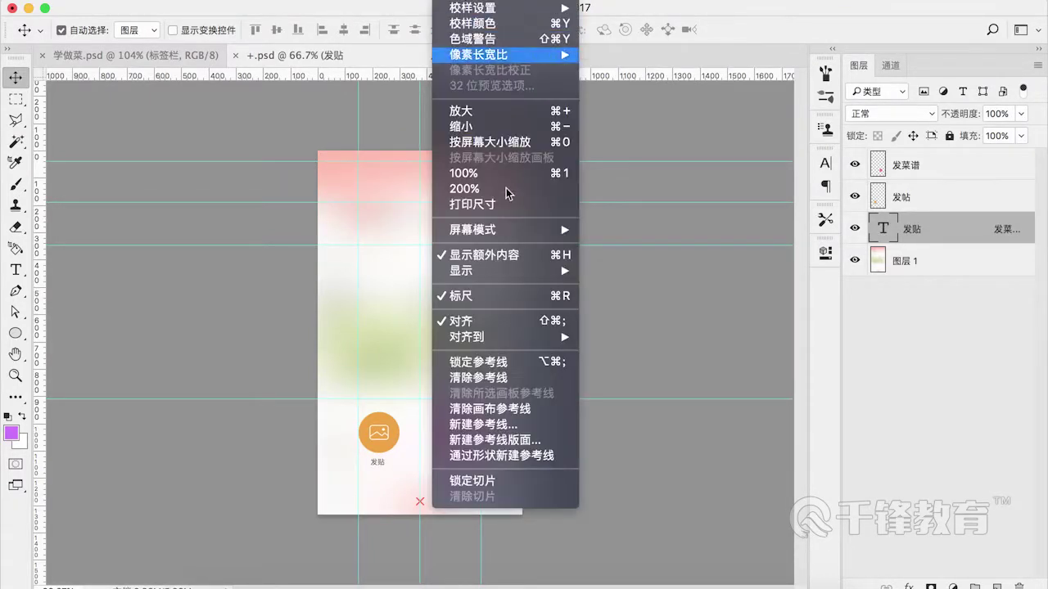
click(490, 424)
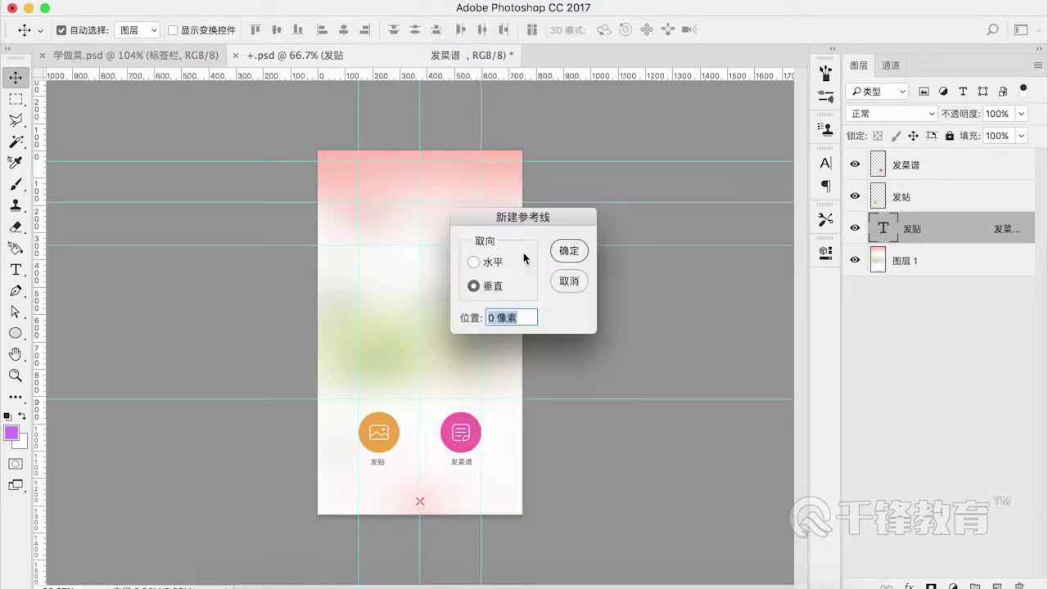
click(568, 281)
Step: Clear the canvas guides and stretch the blurred 图层 1 downward until its red cross lies beyond the canvas edge
click(455, 3)
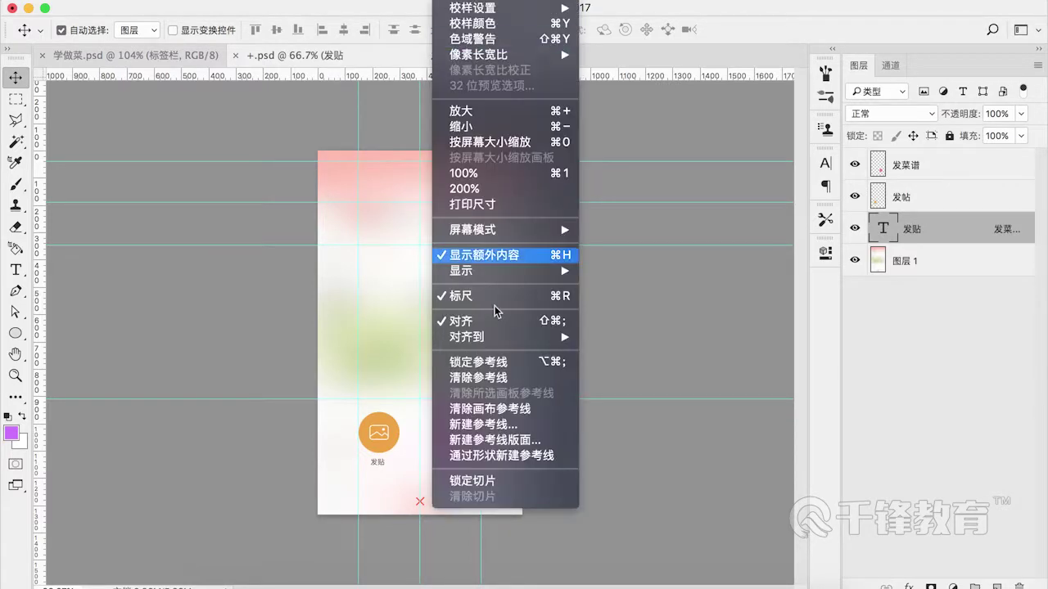
click(495, 410)
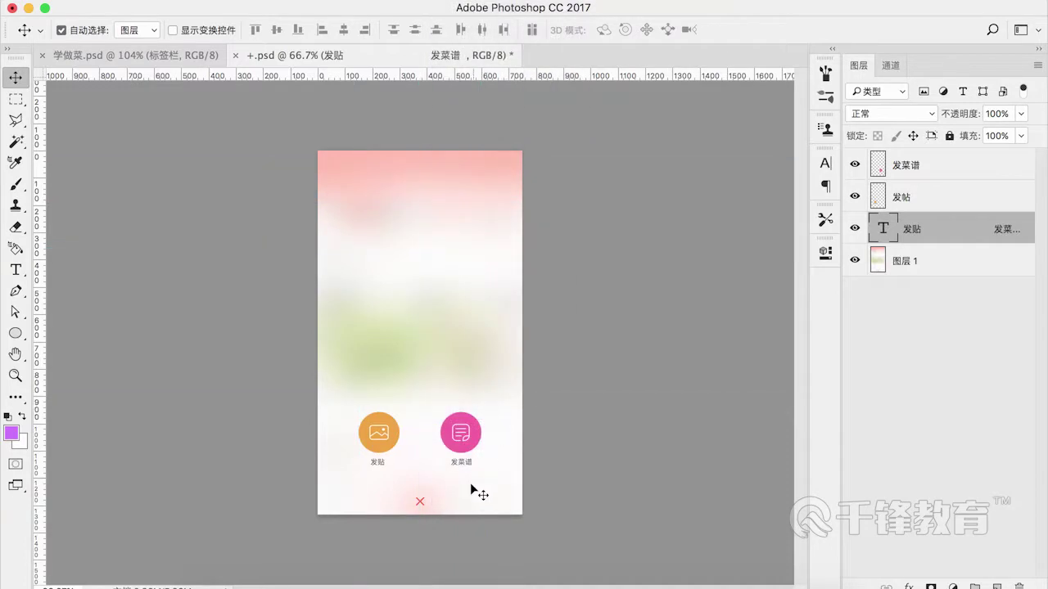
click(421, 502)
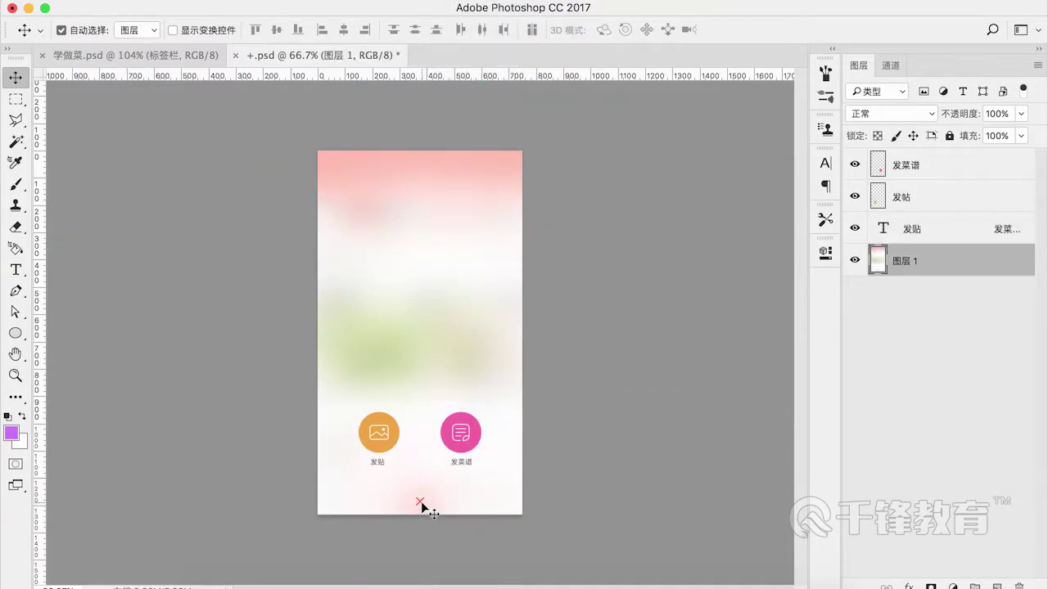
key(ctrl+t)
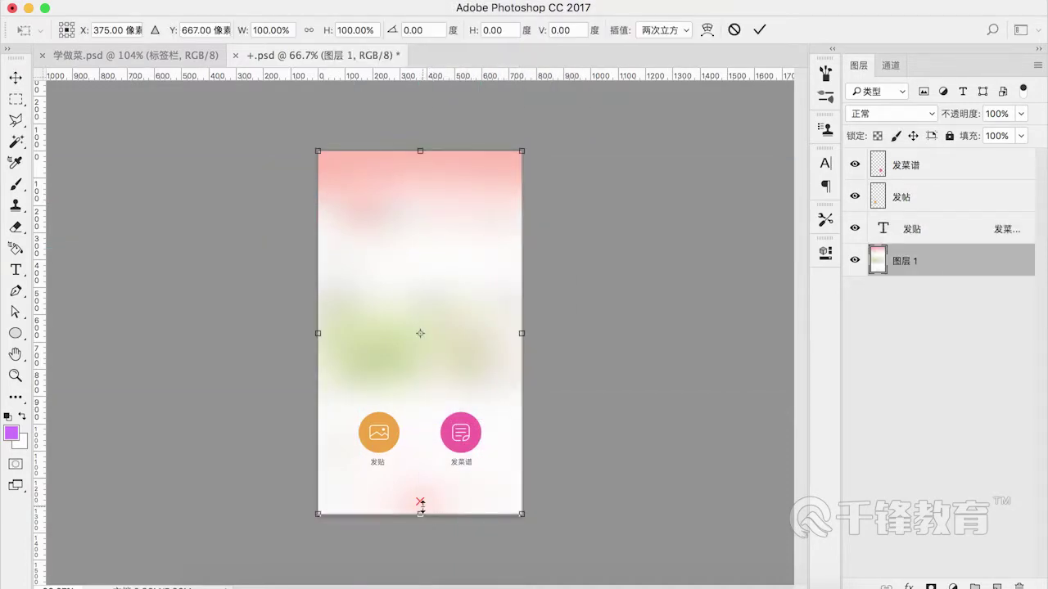
drag(419, 515, 418, 535)
key(Escape)
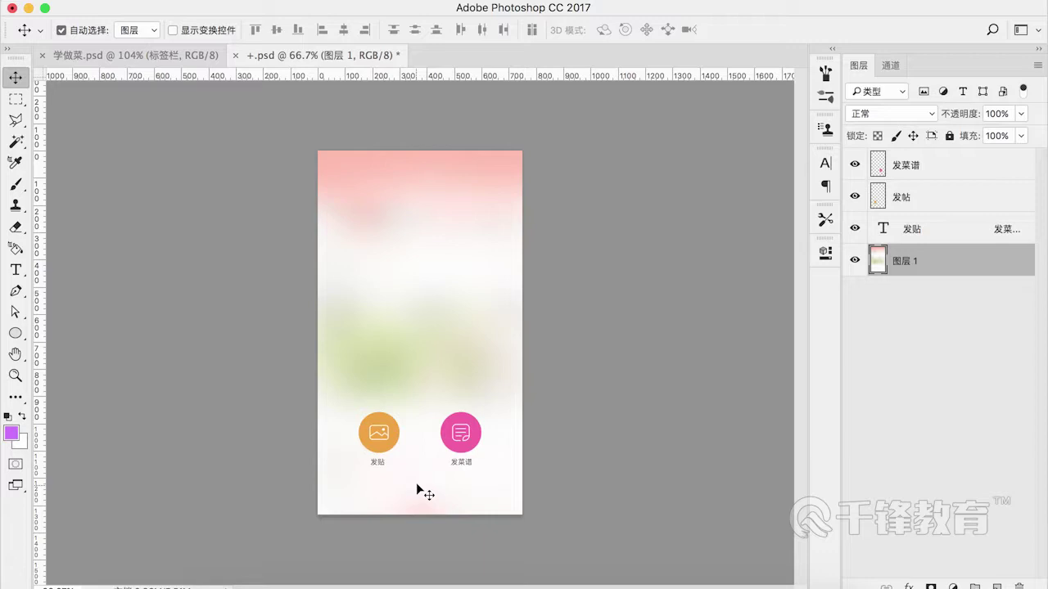
Step: Save a copy of the document as +.psd on the desktop in Photoshop format with maximum compatibility
click(149, 2)
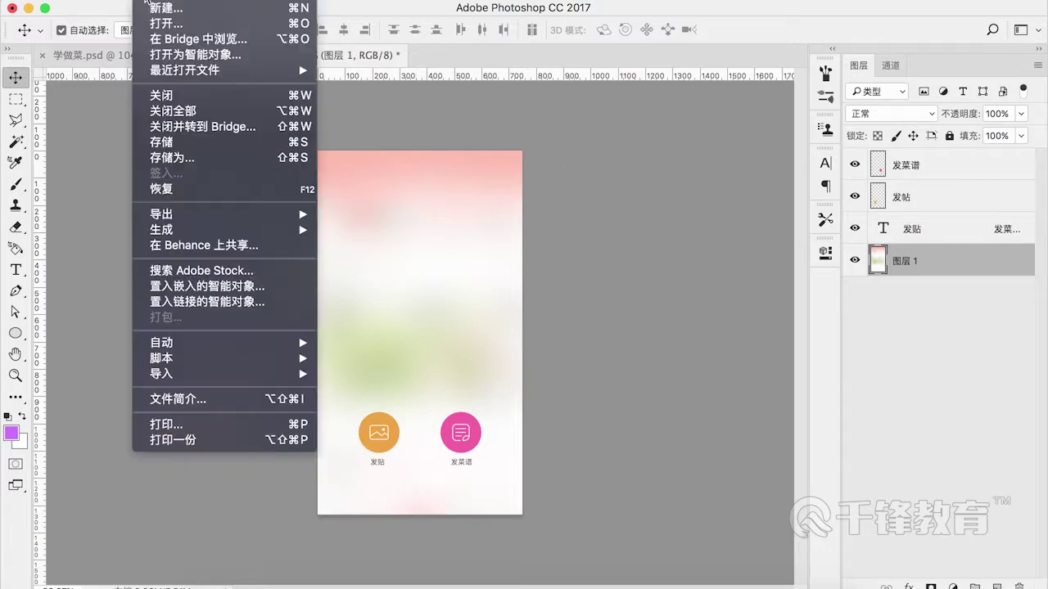
click(188, 160)
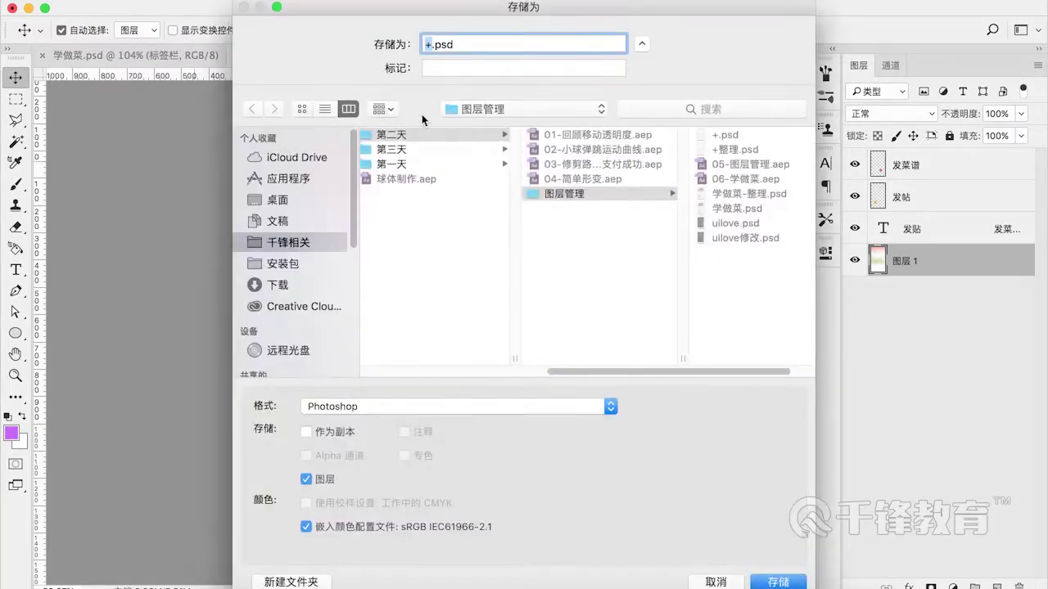
click(280, 201)
click(777, 581)
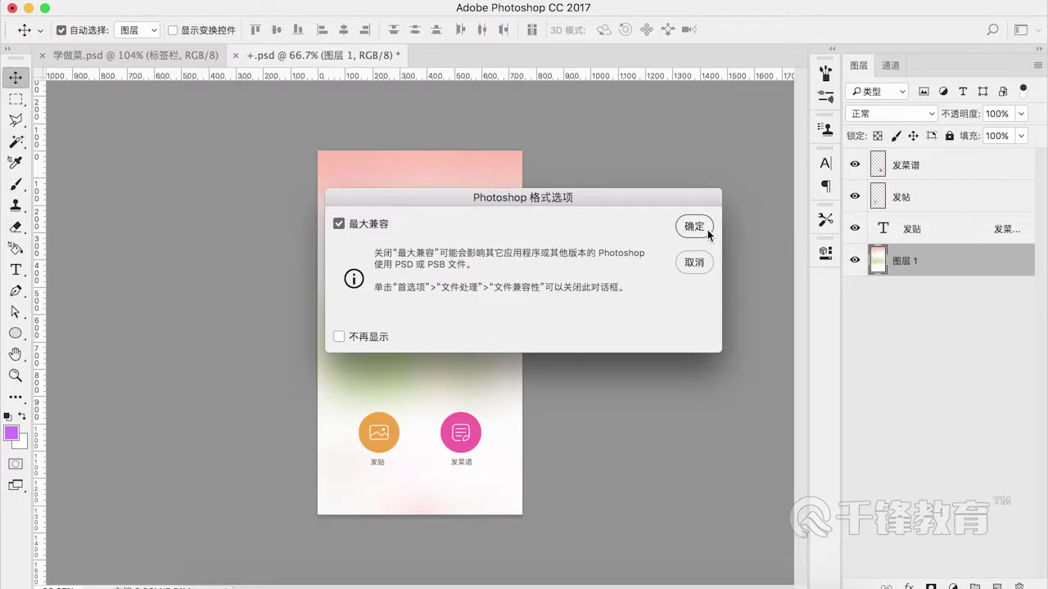
click(694, 226)
Step: Switch to After Effects and import +.psd from the desktop as a composition retaining layer sizes, with editable layer styles
click(28, 8)
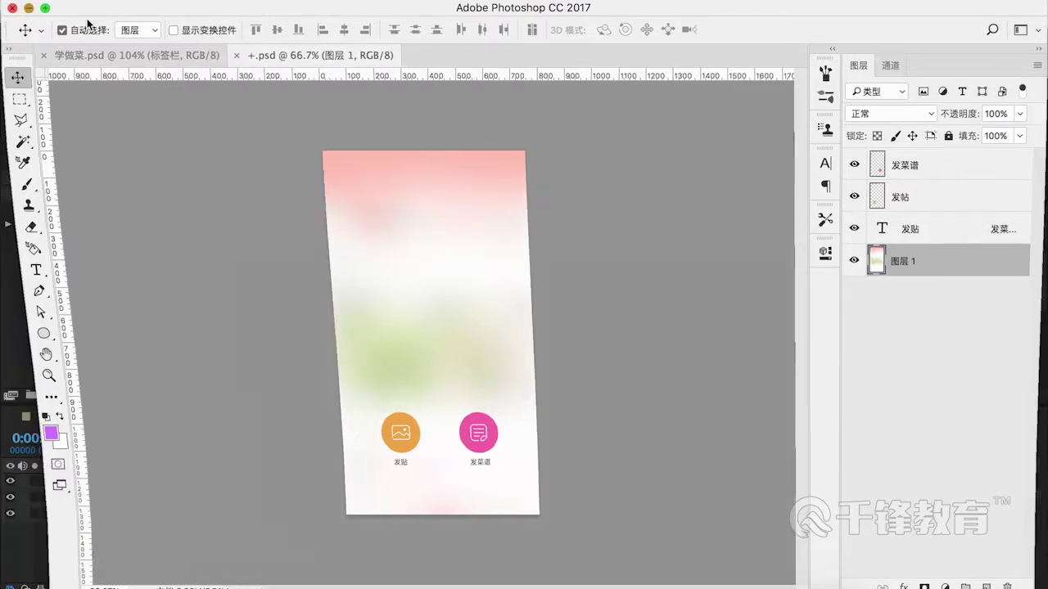
click(67, 22)
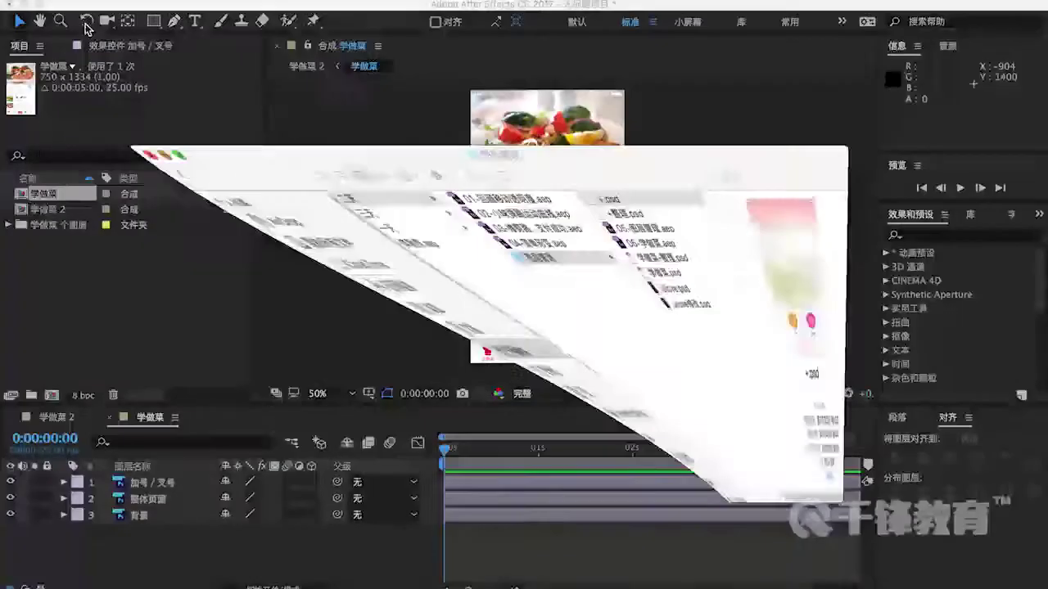
key(F11)
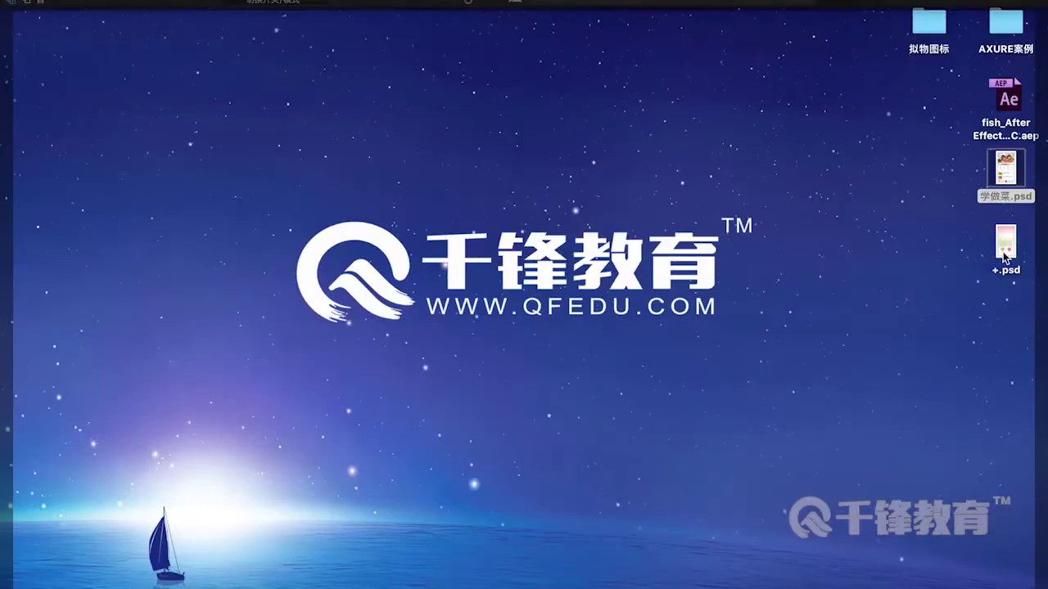
drag(1005, 251, 118, 308)
key(F11)
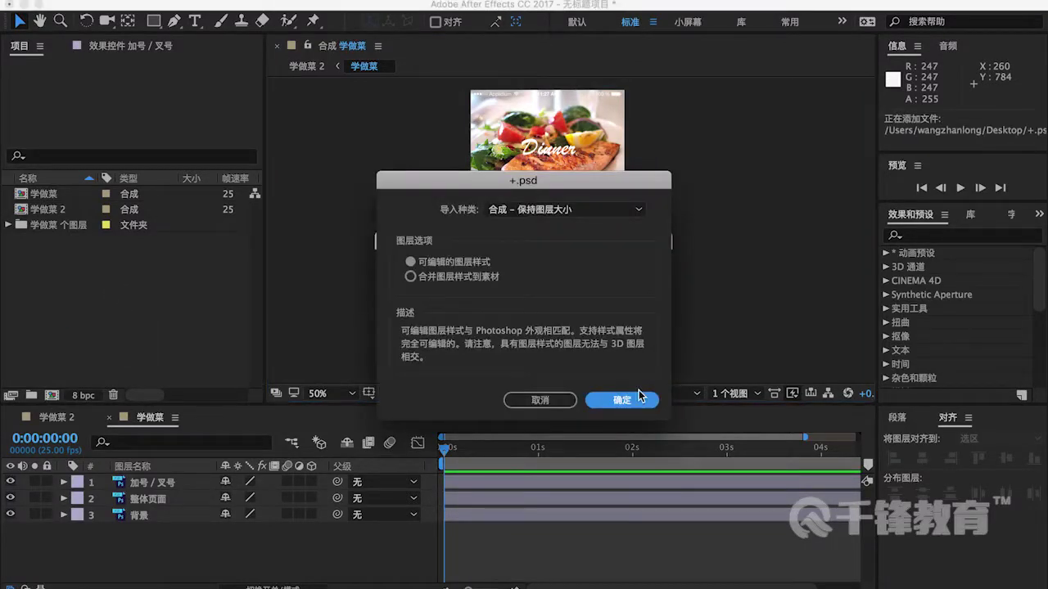
click(622, 400)
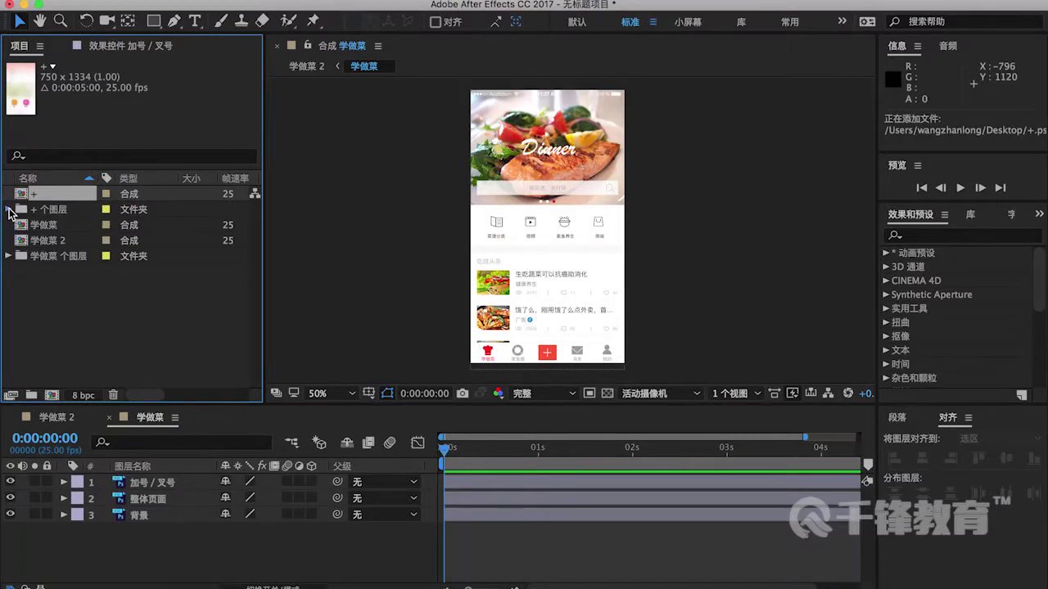
Step: Expand the + 个图层 folder and examine the preview of each imported layer
click(9, 210)
click(54, 226)
click(61, 270)
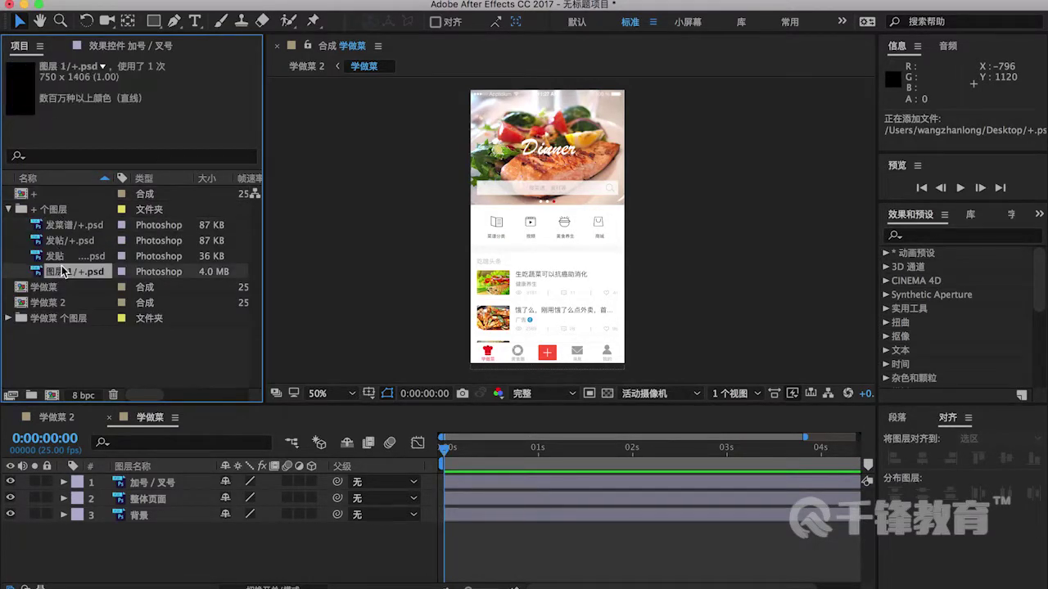
click(67, 257)
click(70, 241)
click(69, 229)
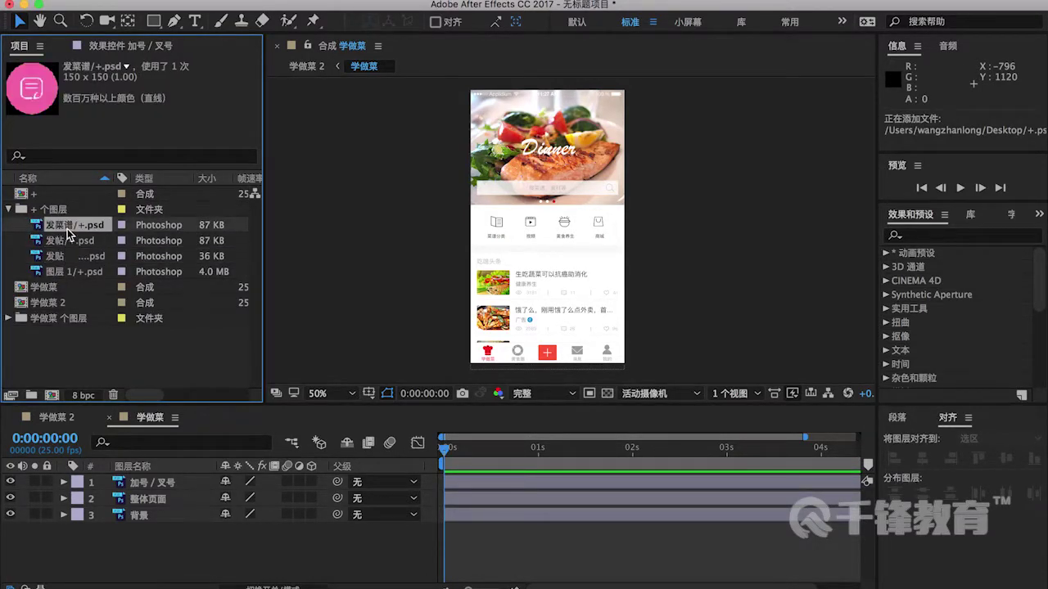
click(70, 241)
Step: Add all four layers from the + 个图层 folder to the 学做菜 composition's timeline
click(72, 272)
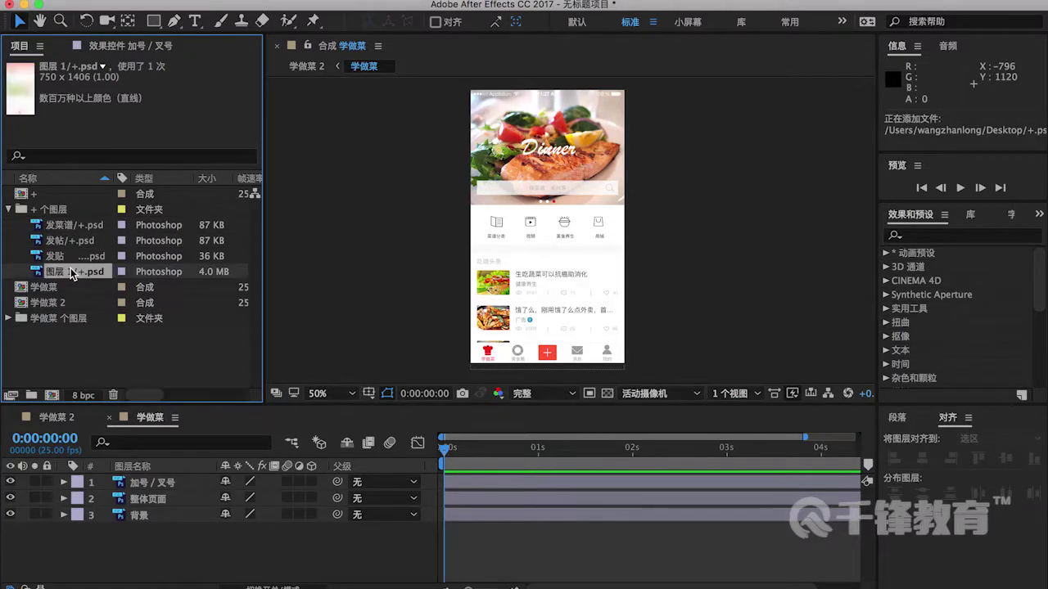
shift+click(71, 229)
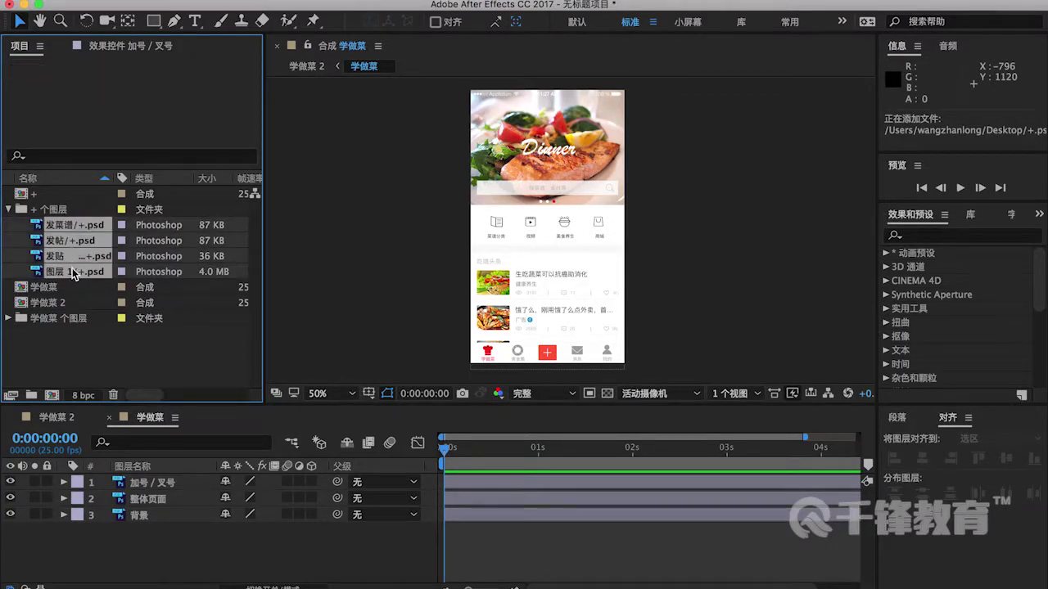
drag(74, 284, 125, 560)
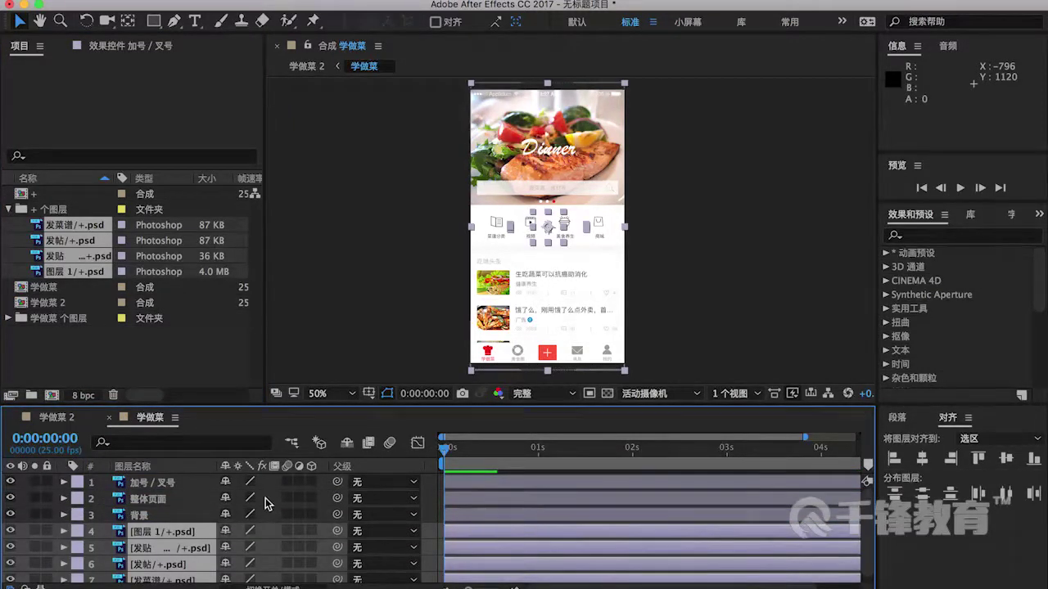
Step: Move the four added +.psd layers to the top of the layer stack, above 加号 / 叉号, and deselect them
scroll(266, 503, down, 1)
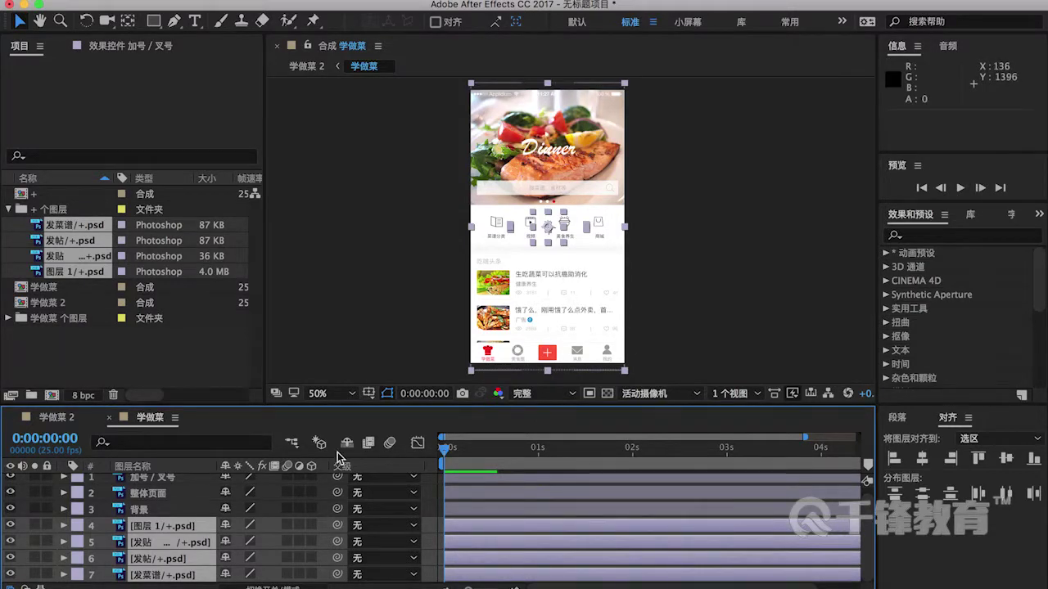
scroll(181, 532, up, 1)
drag(180, 536, 181, 482)
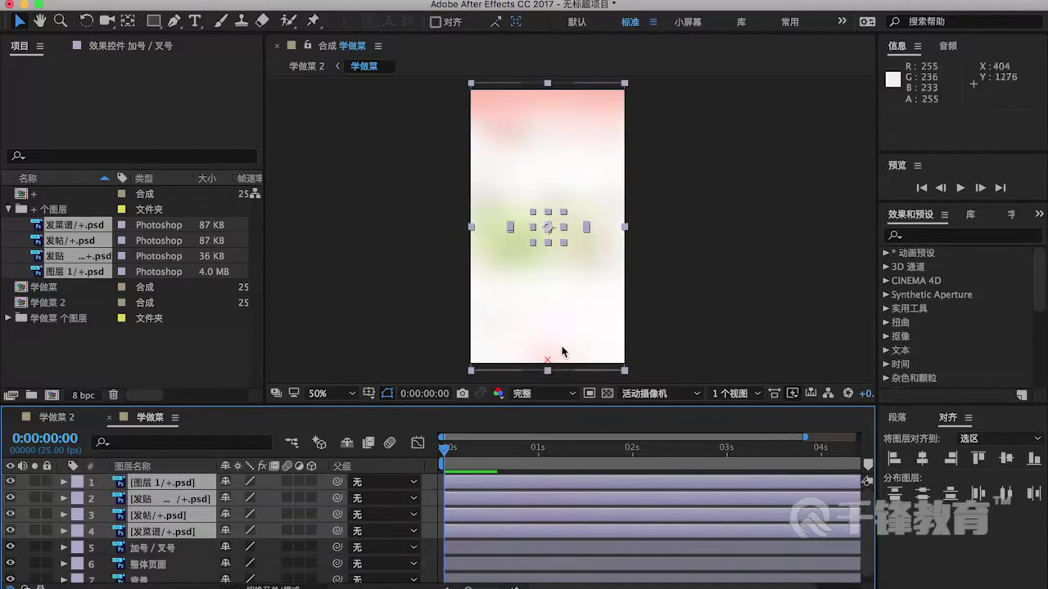
click(654, 294)
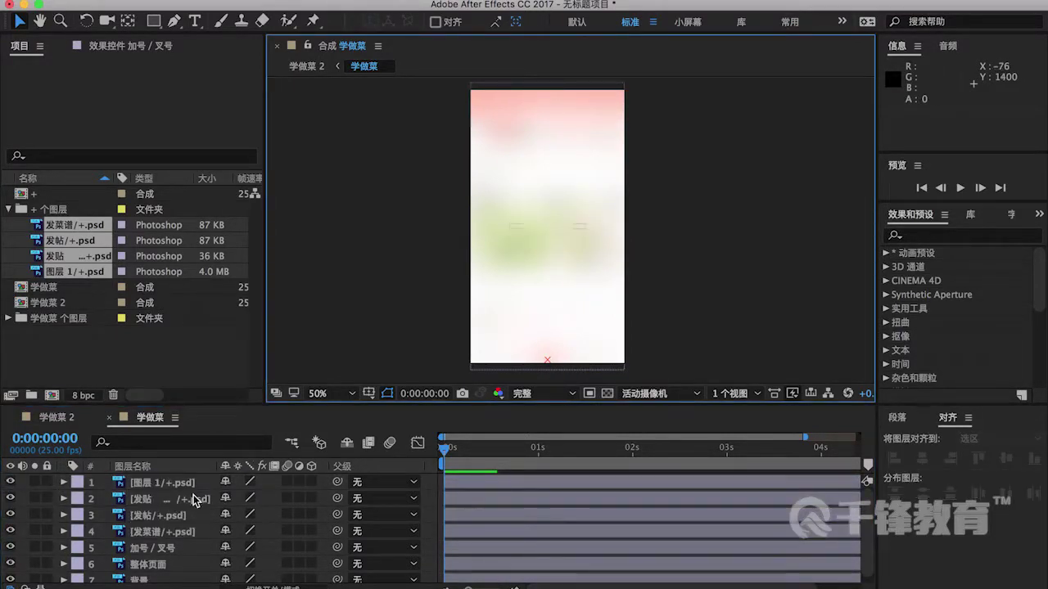
Step: Examine the extent and position of each added +.psd layer in the 学做菜 composition by selecting them individually
click(160, 503)
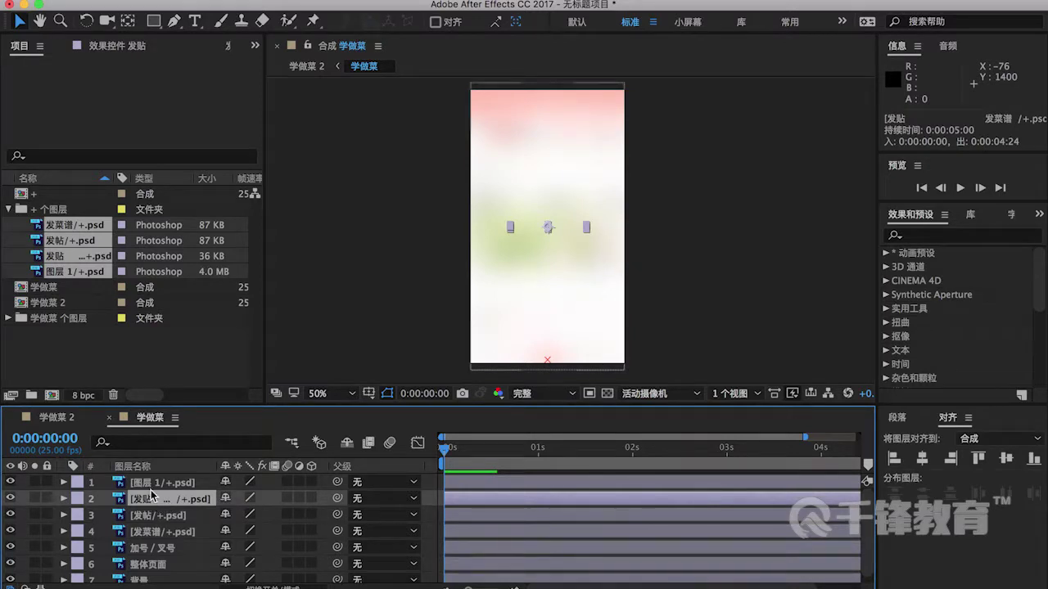
click(154, 484)
click(155, 500)
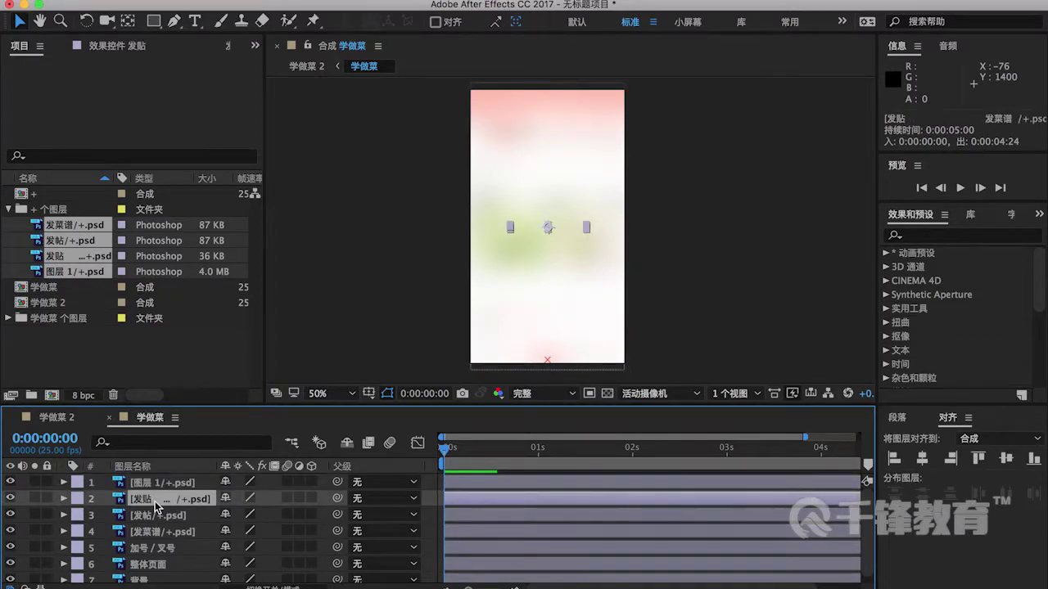
click(148, 518)
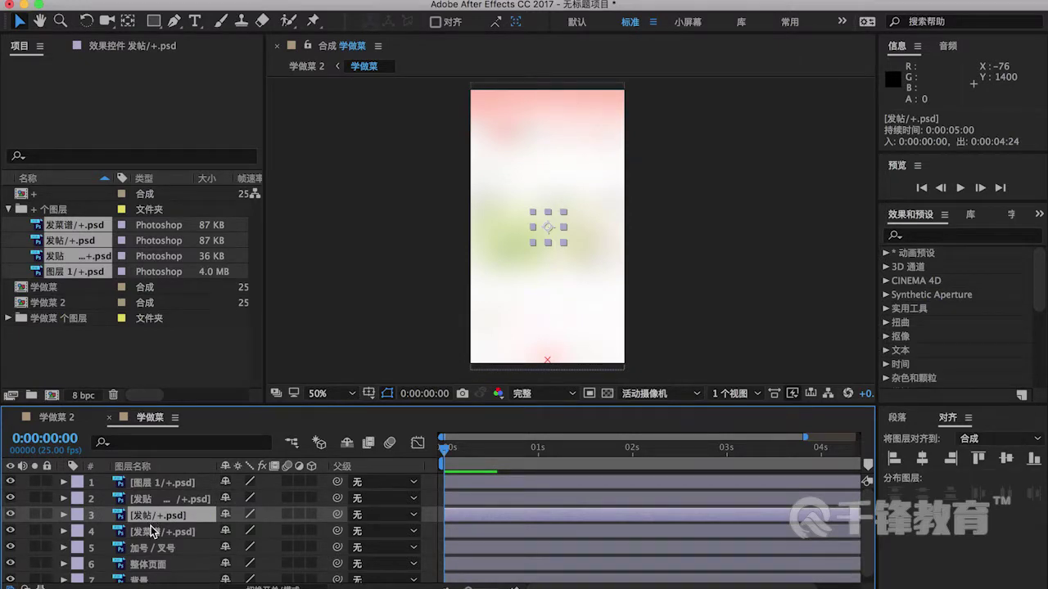
click(153, 531)
click(153, 517)
click(156, 500)
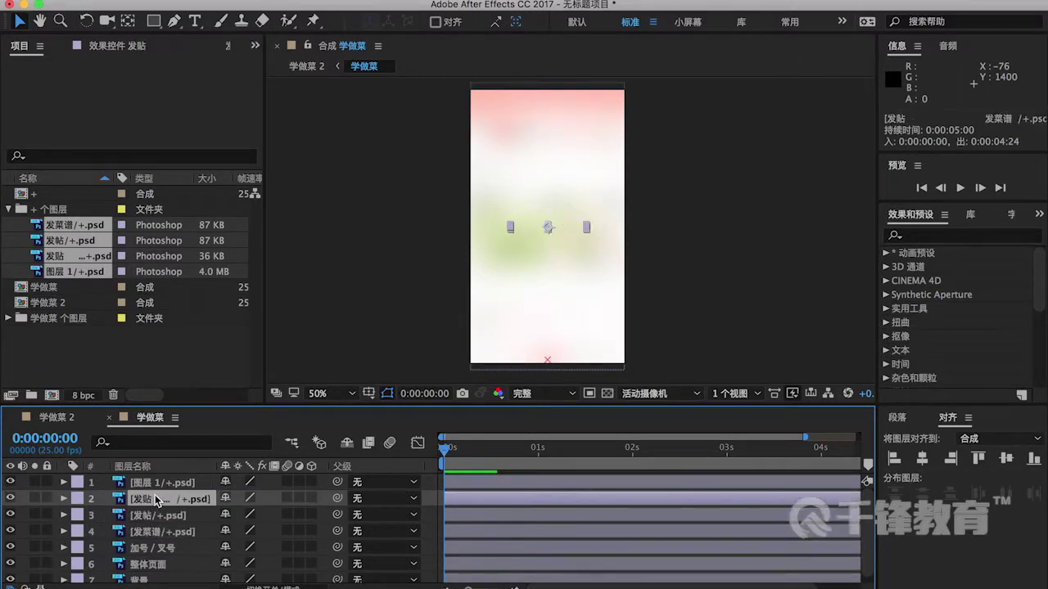
click(156, 484)
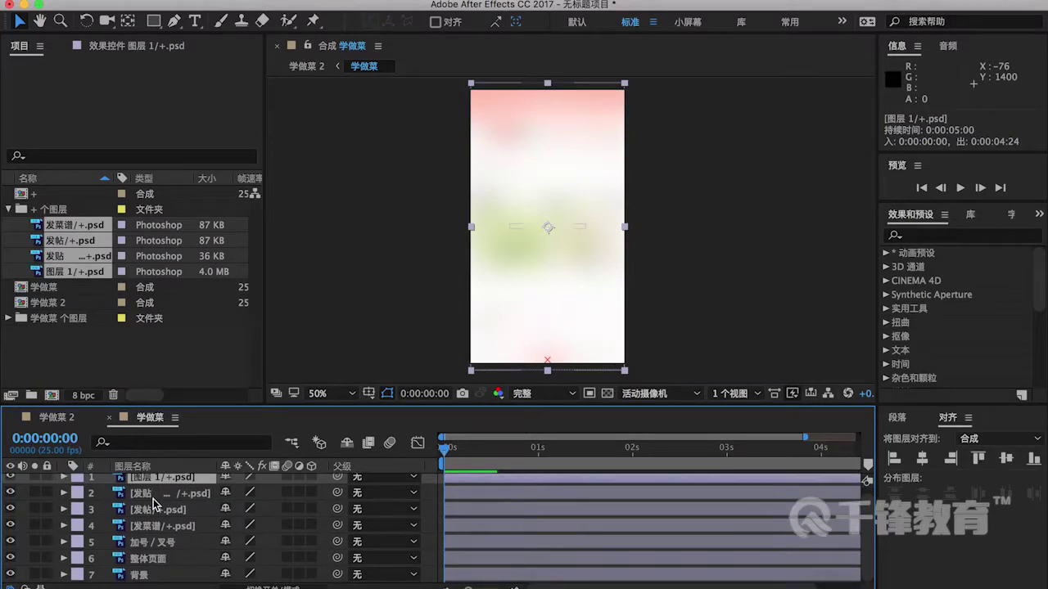
Step: Delete the four separate +.psd layers from the 学做菜 composition
click(156, 530)
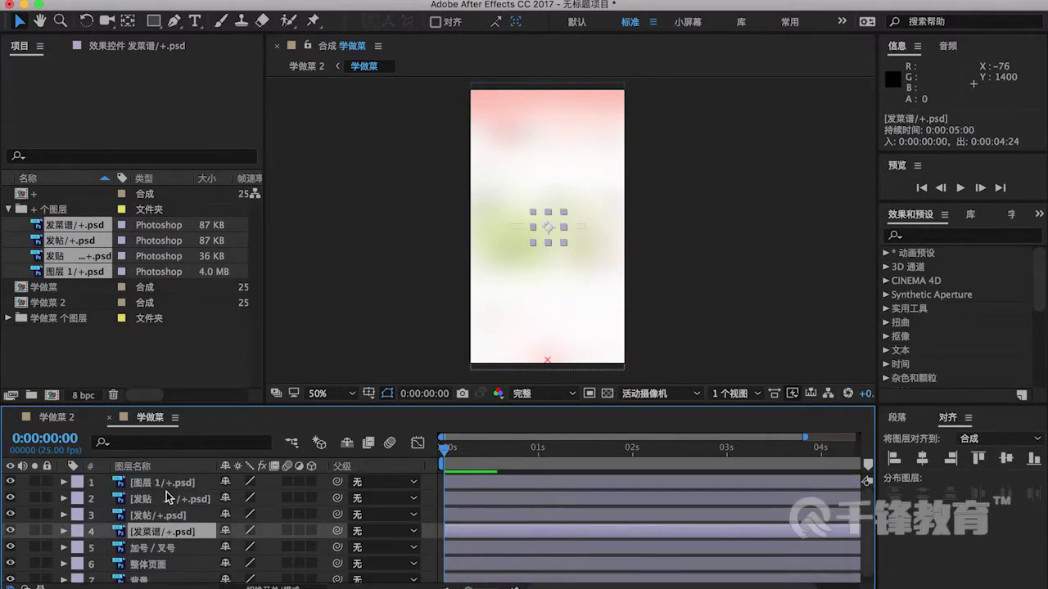
shift+click(166, 489)
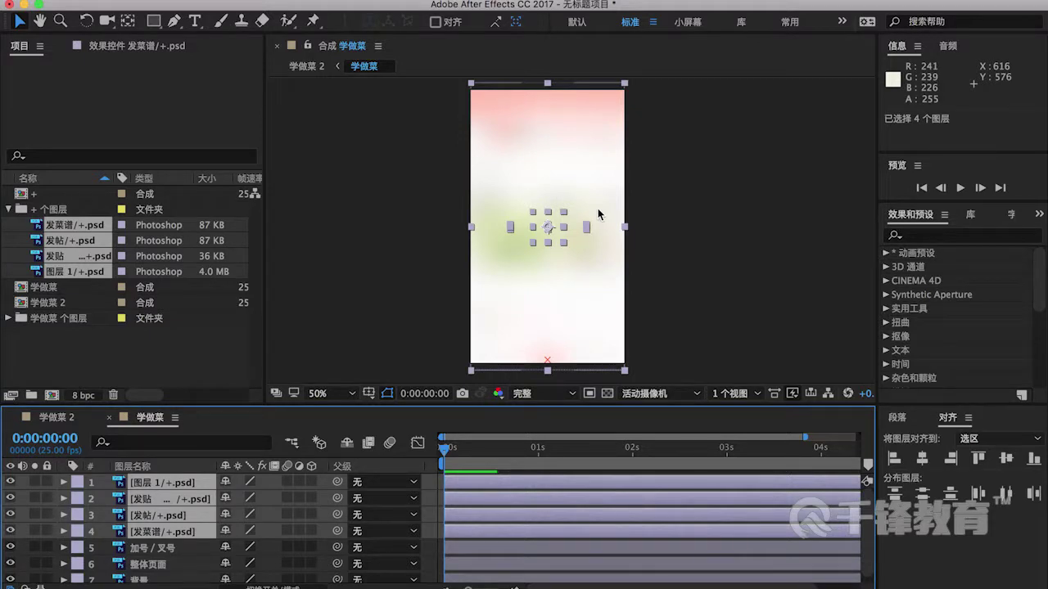
key(Delete)
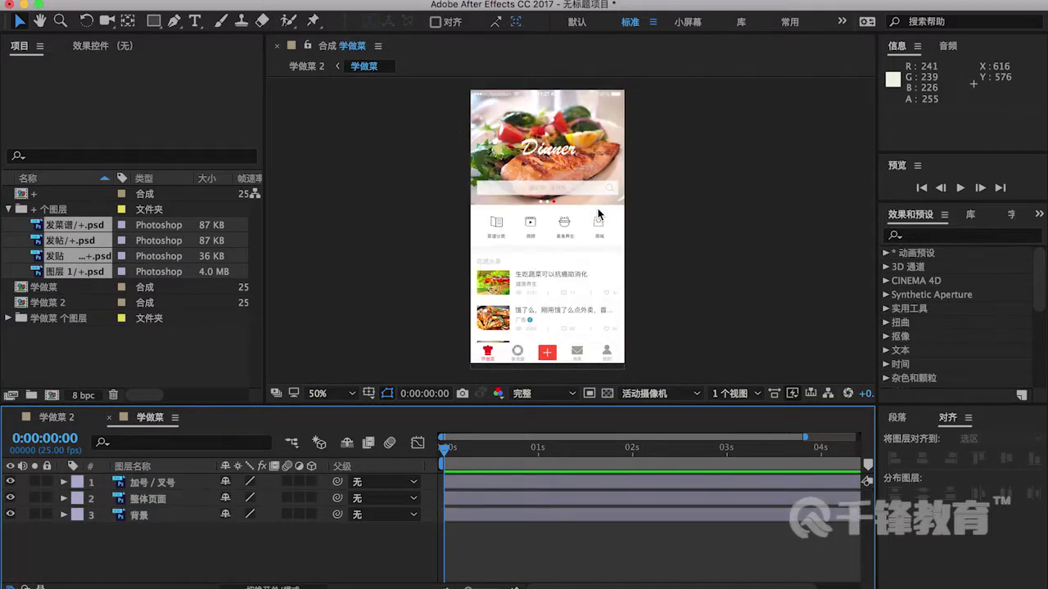
Step: Add the + composition to the 学做菜 timeline as the top layer, above 加号 / 叉号, and deselect it
click(50, 195)
drag(50, 195, 136, 483)
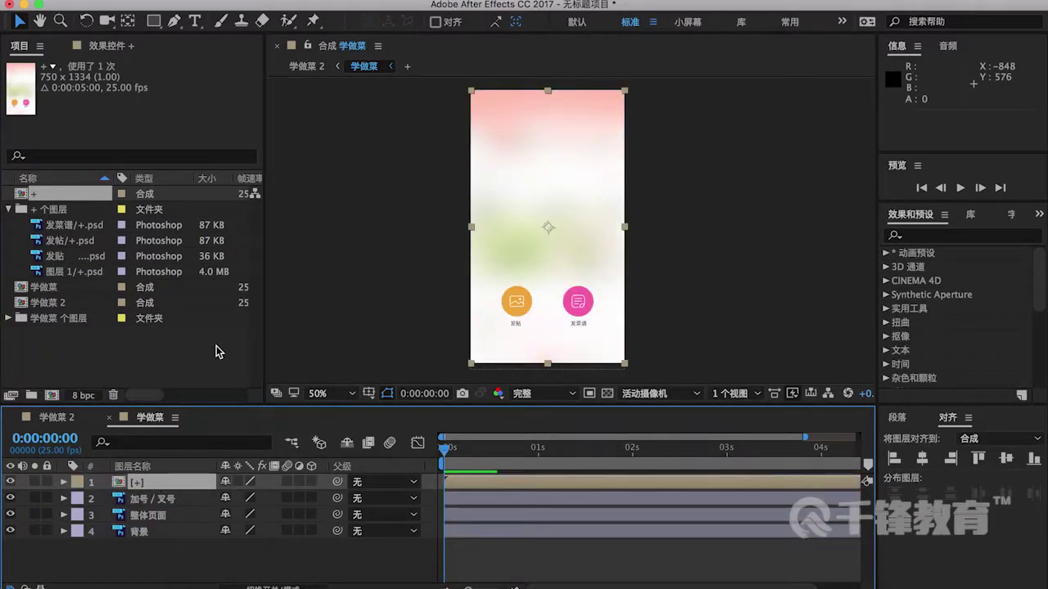
click(380, 248)
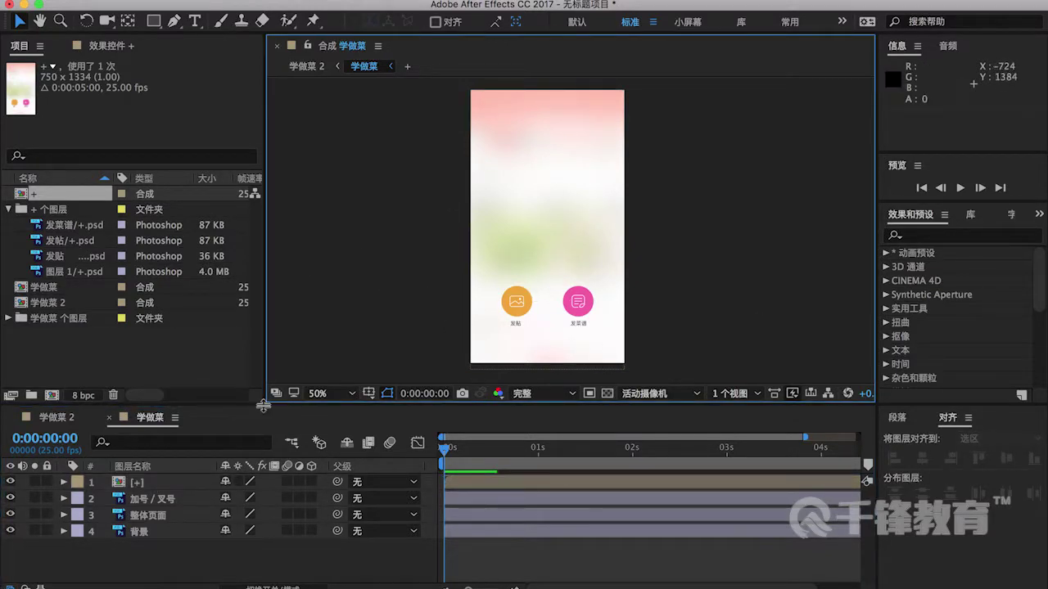
Step: Try moving the whole nested + layer inside the 学做菜 composition, and undo the move
click(135, 484)
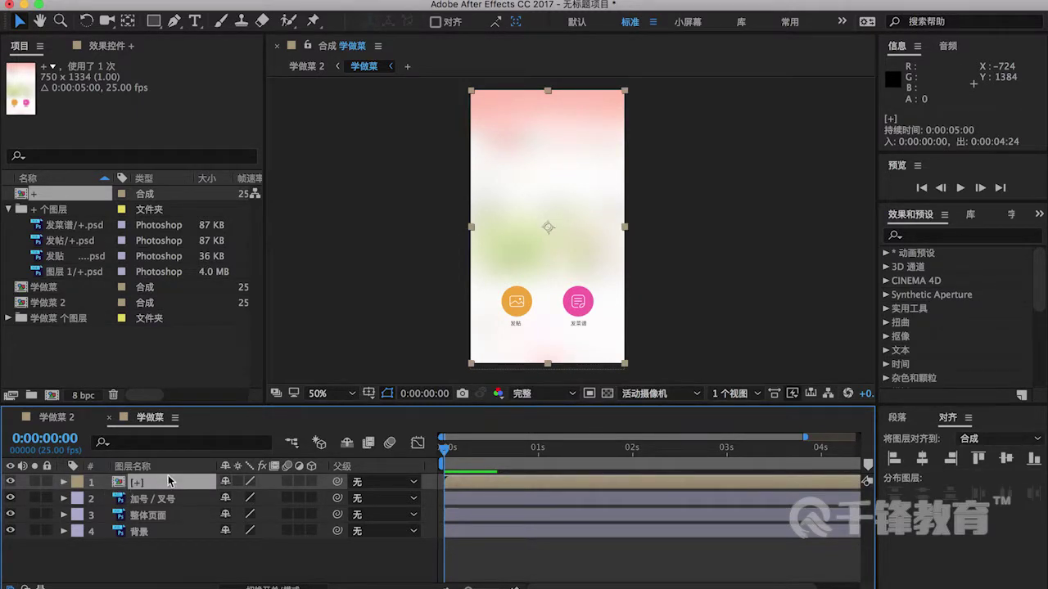
mouse_move(572, 237)
mouse_down()
mouse_move(572, 344)
mouse_move(586, 193)
mouse_move(584, 234)
mouse_move(574, 239)
mouse_up()
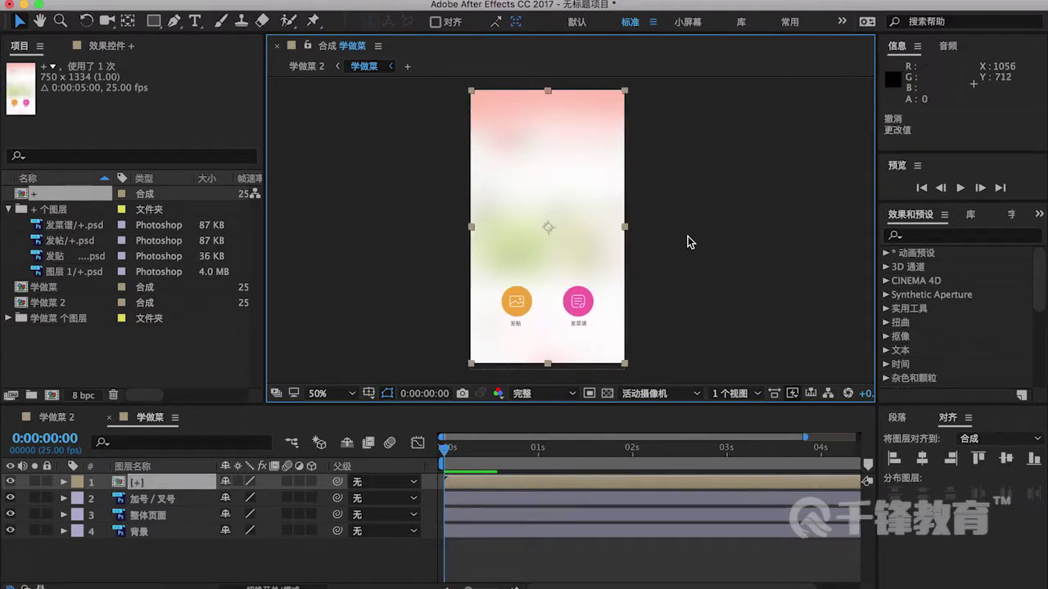
click(683, 241)
click(116, 565)
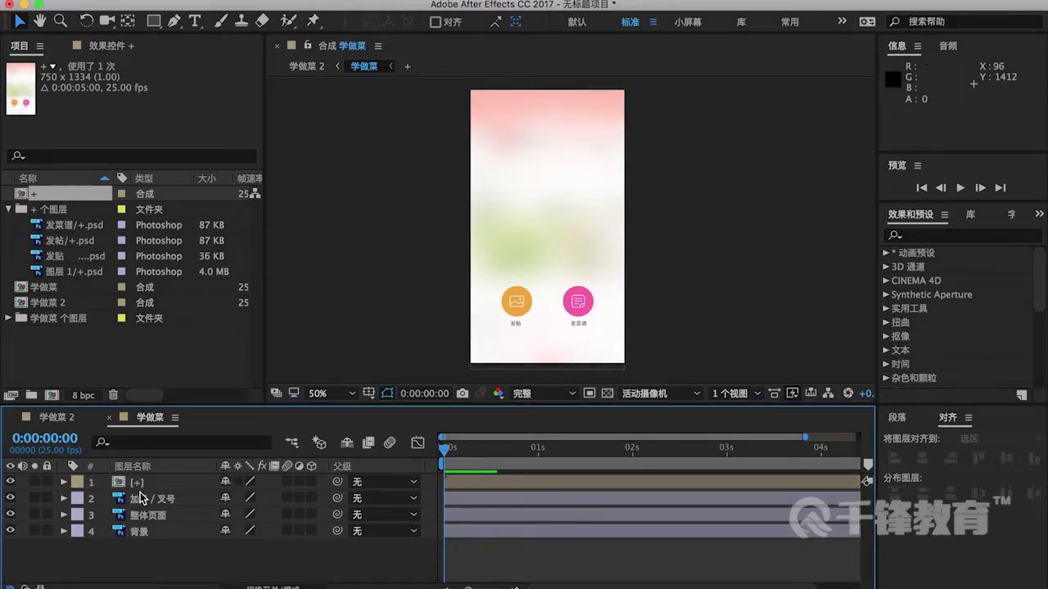
Step: Switch the 学做菜 layer list to source names and open the nested + composition
click(135, 467)
click(70, 483)
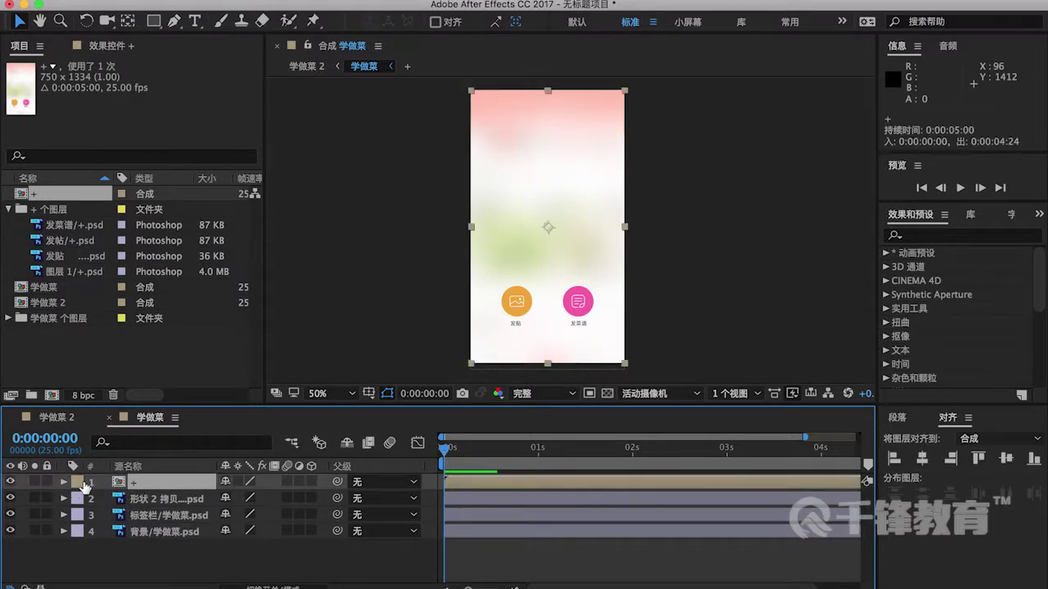
click(66, 482)
click(66, 482)
double_click(139, 484)
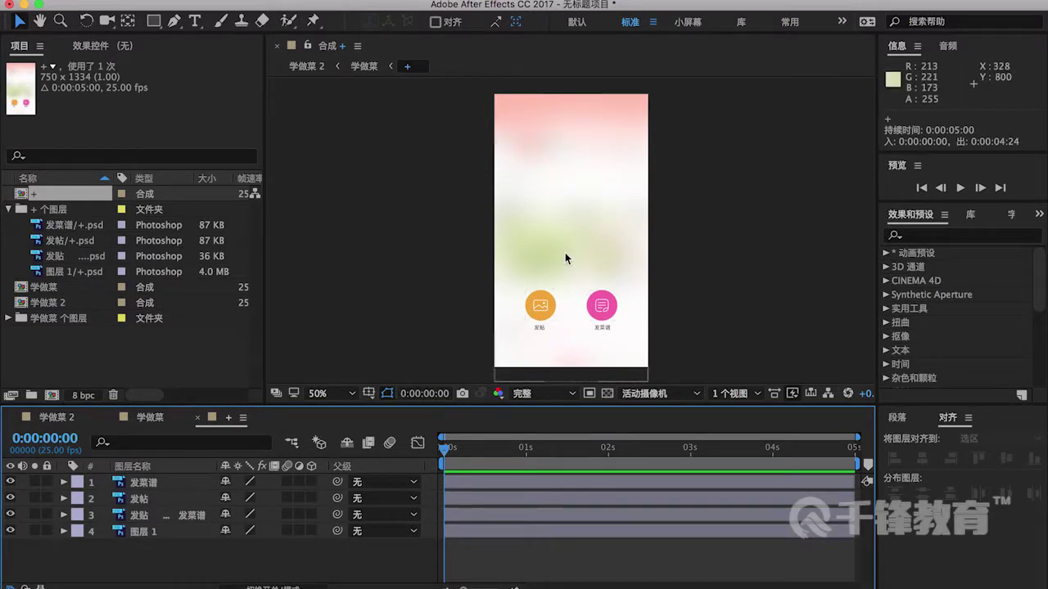
Step: Move the 图层 1 background layer up 4 px in the + composition to position 375, 699, and deselect it
click(549, 203)
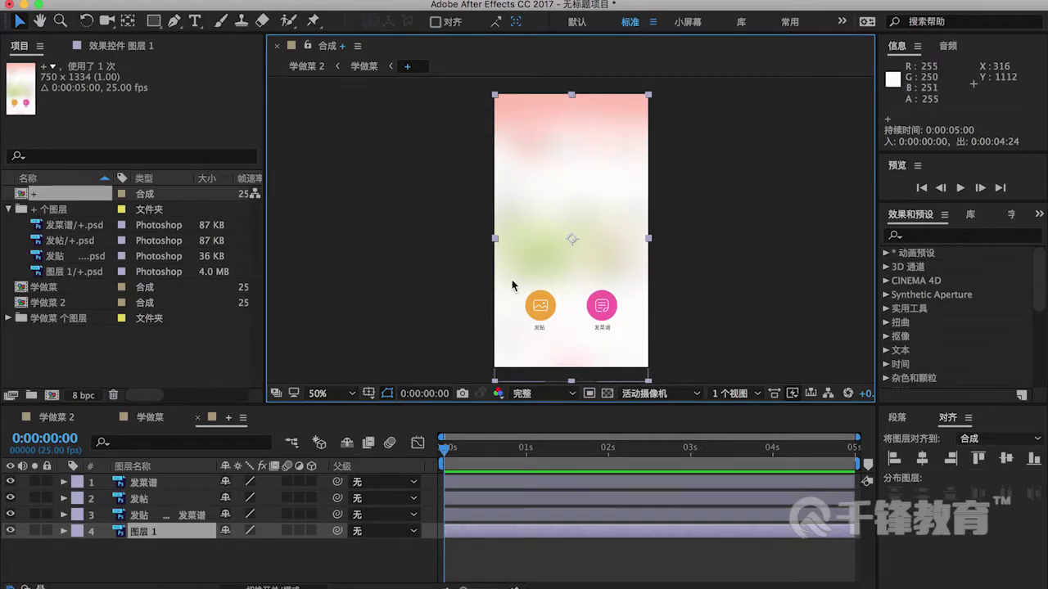
mouse_move(567, 176)
mouse_down()
mouse_move(568, 346)
mouse_move(585, 145)
mouse_move(580, 183)
mouse_move(567, 148)
mouse_move(570, 181)
mouse_up()
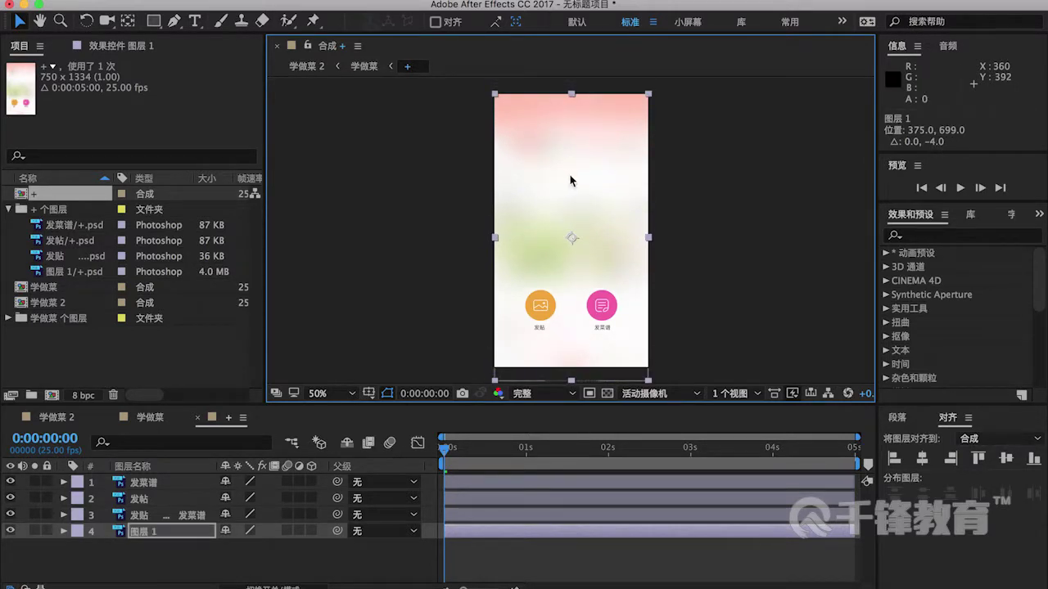
click(667, 174)
Step: Check the background's upper edge up close and shift 图层 1 down 1 px to position 375, 700
key(period)
key(comma)
key(comma)
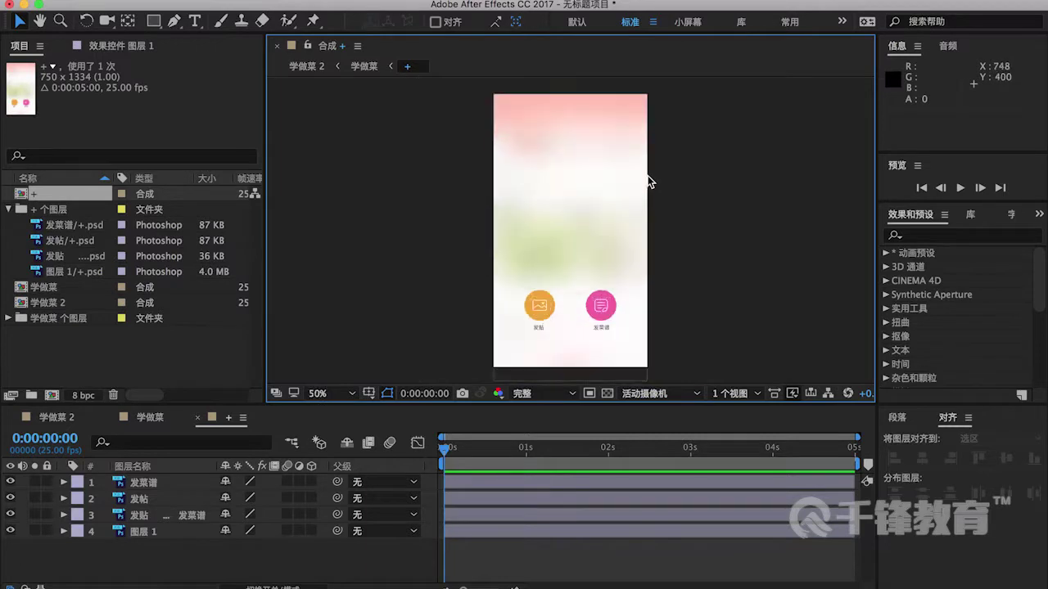
key(period)
key(comma)
key(comma)
key(h)
drag(572, 179, 557, 237)
scroll(558, 228, up, 6)
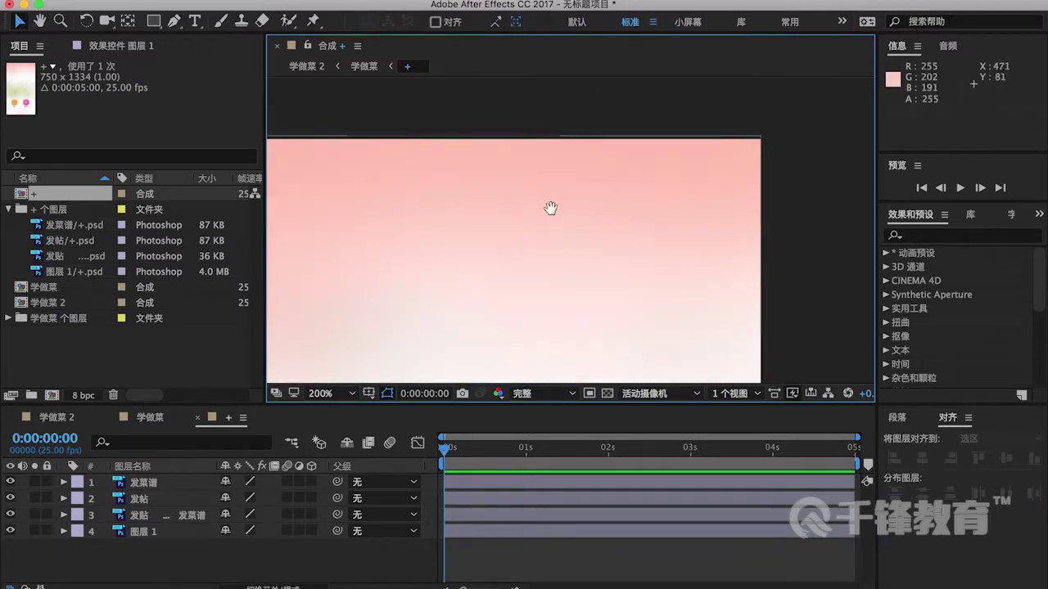
drag(586, 232, 585, 234)
scroll(585, 233, down, 6)
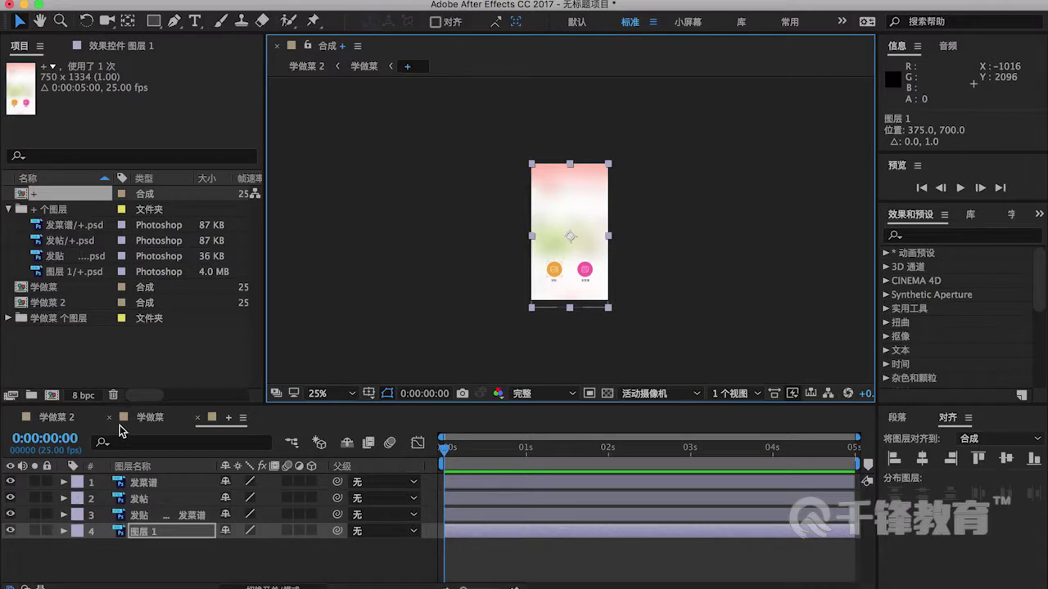
Step: In the 学做菜 composition, reveal the 形状 2 拷贝 layer's keyframes and set the current time to the colour change's start, 0:00:01:12
click(144, 420)
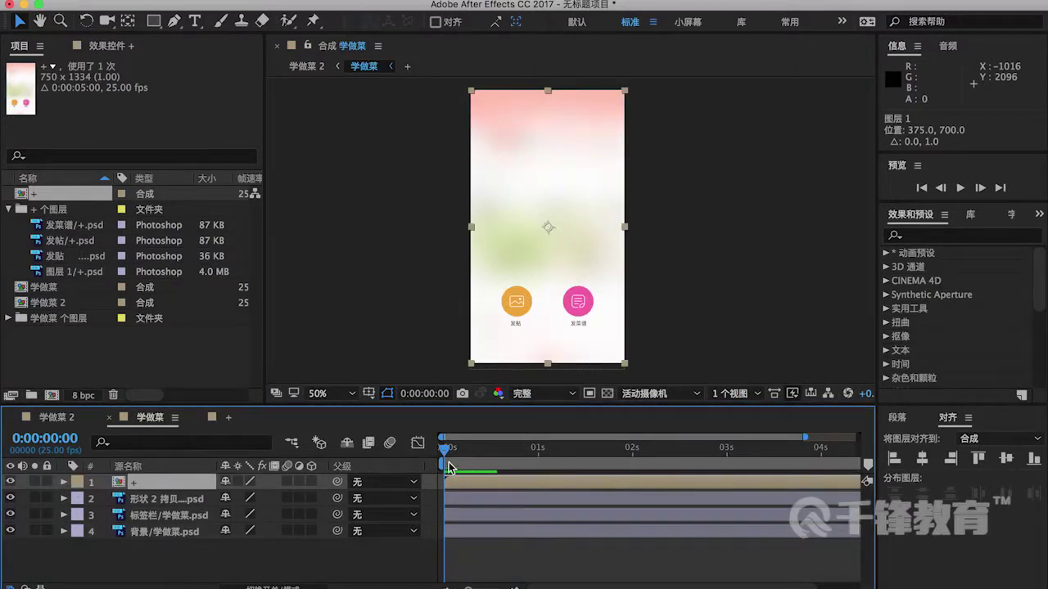
click(168, 500)
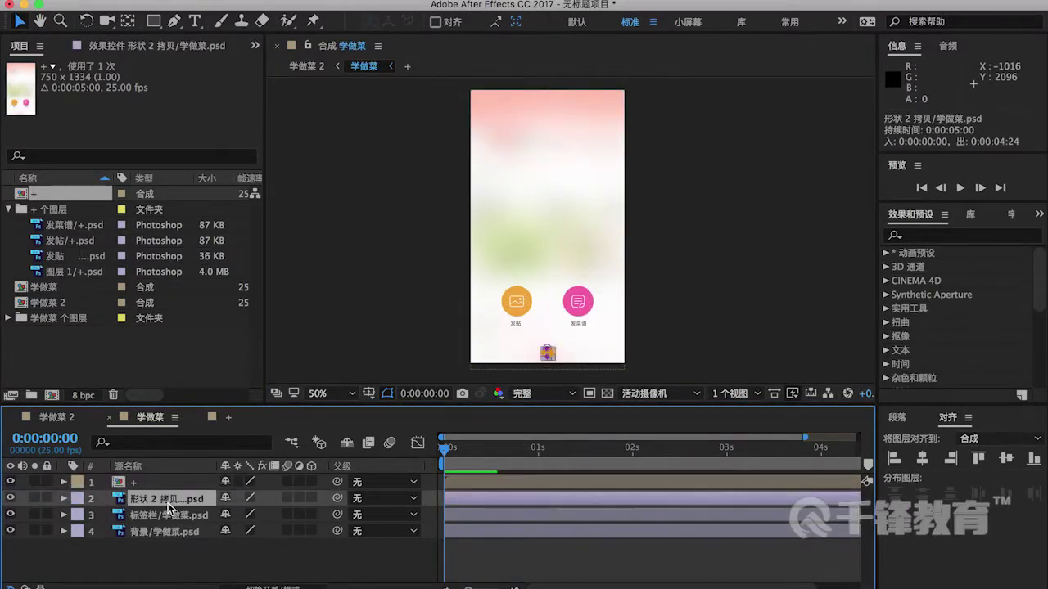
key(u)
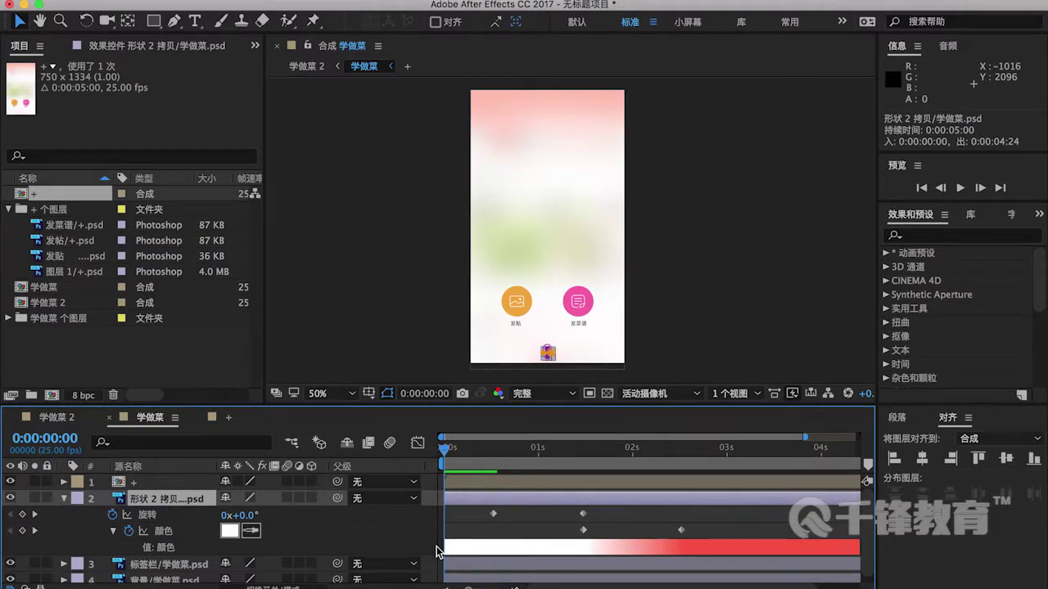
drag(448, 457, 681, 477)
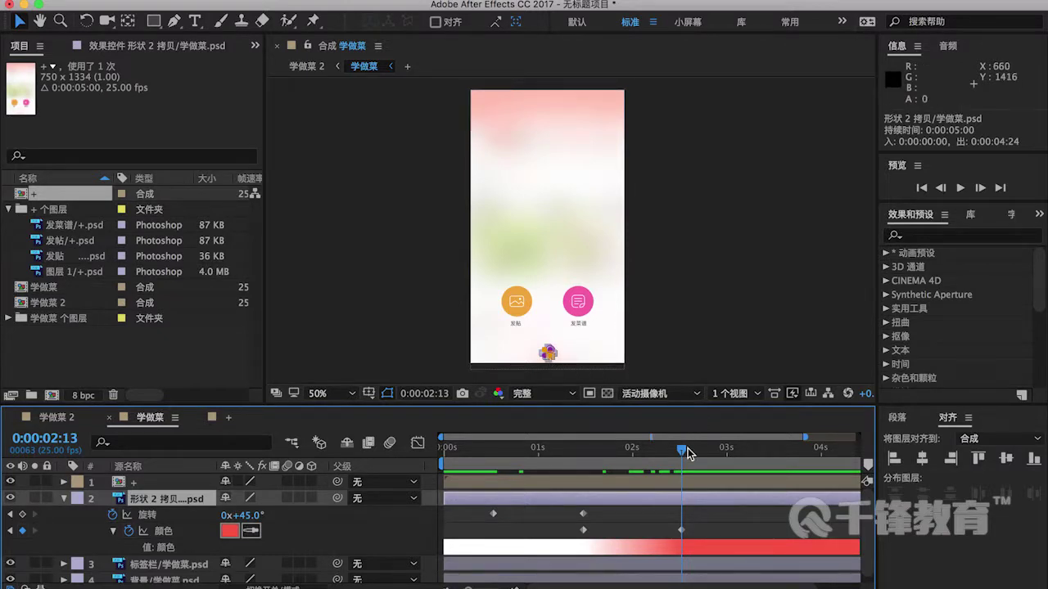
drag(681, 456, 582, 464)
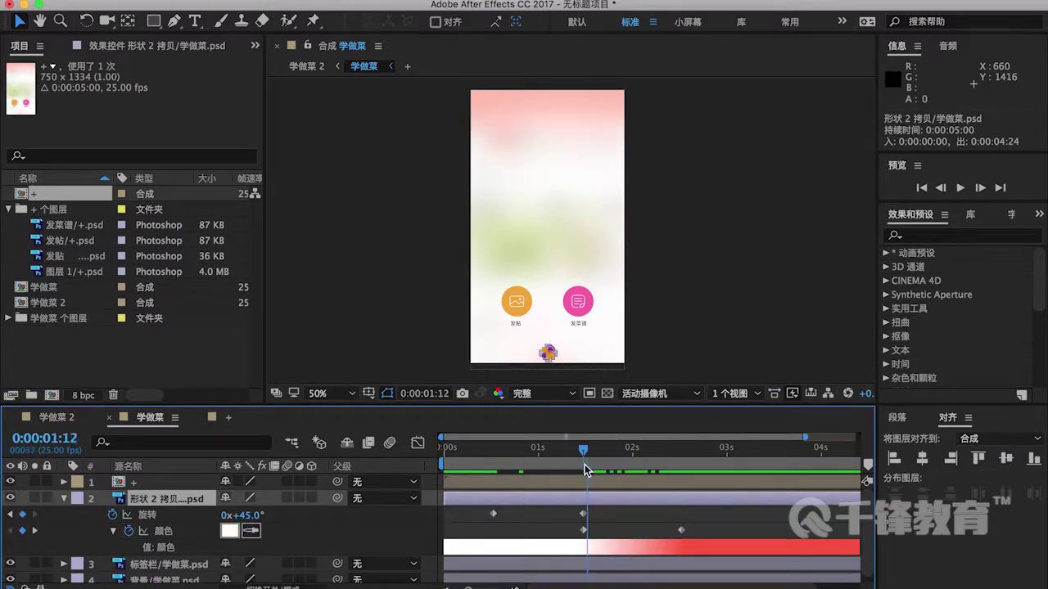
click(659, 288)
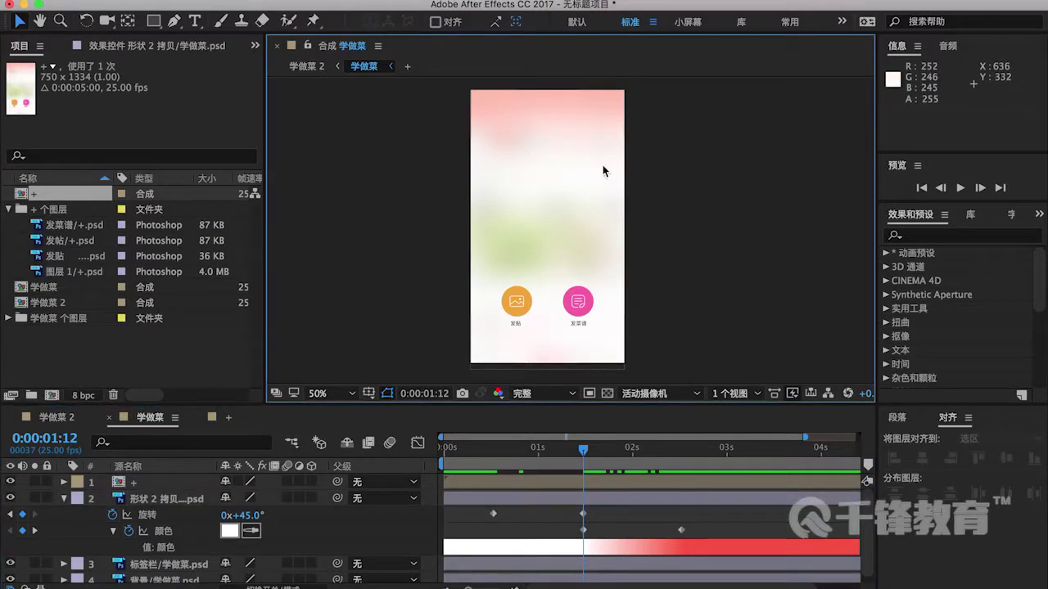
Step: Return to the + composition, try moving 图层 1 downward by itself, and undo the move
click(72, 418)
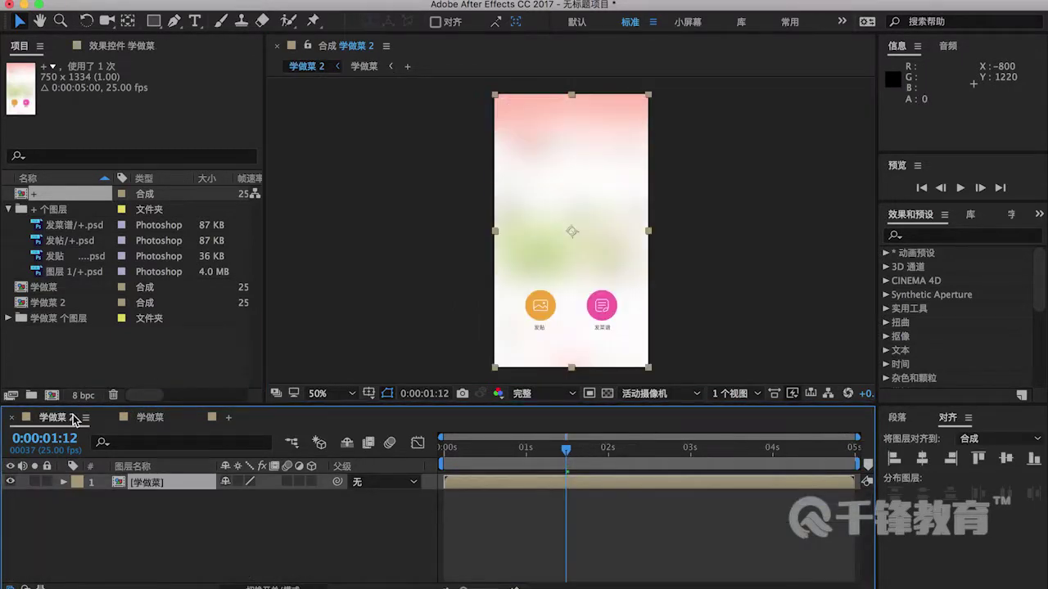
click(137, 418)
click(211, 418)
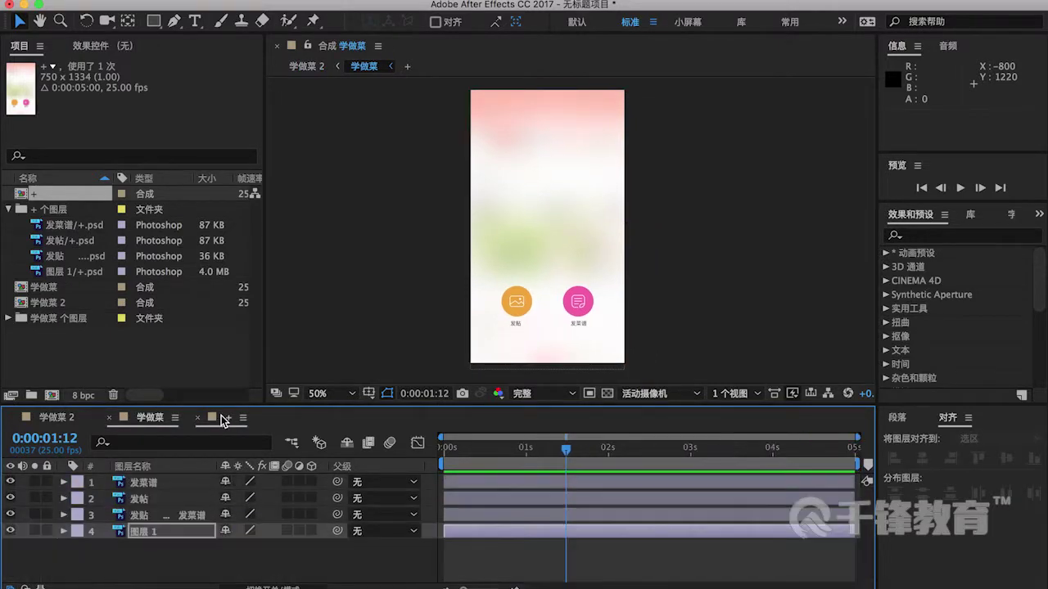
drag(561, 194, 559, 223)
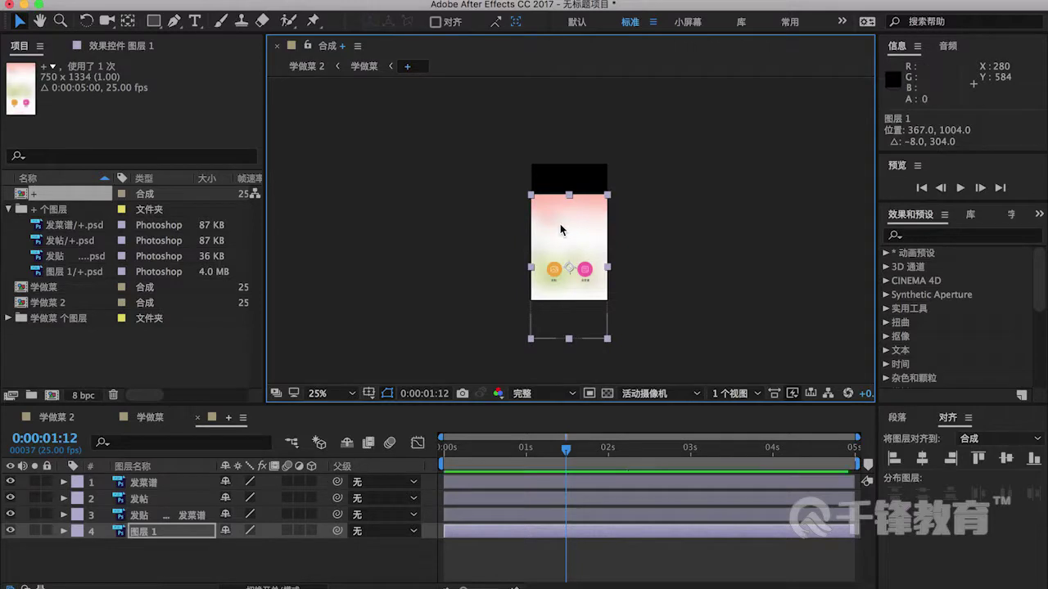
key(super+z)
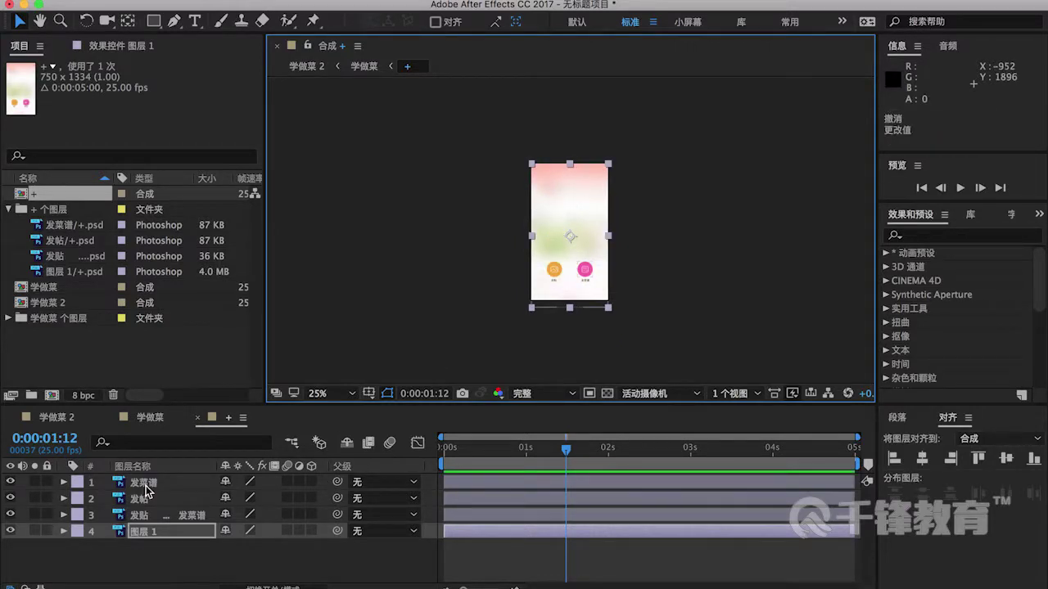
Step: Set the opacity of the 发贴 … 发菜谱 text layer to 0% in the + composition
click(157, 519)
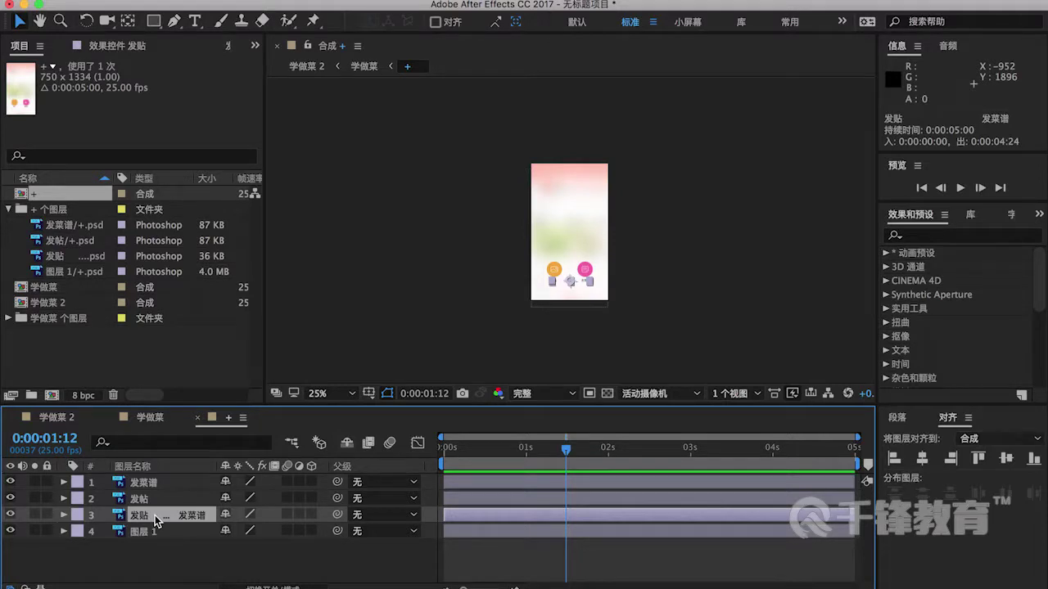
key(t)
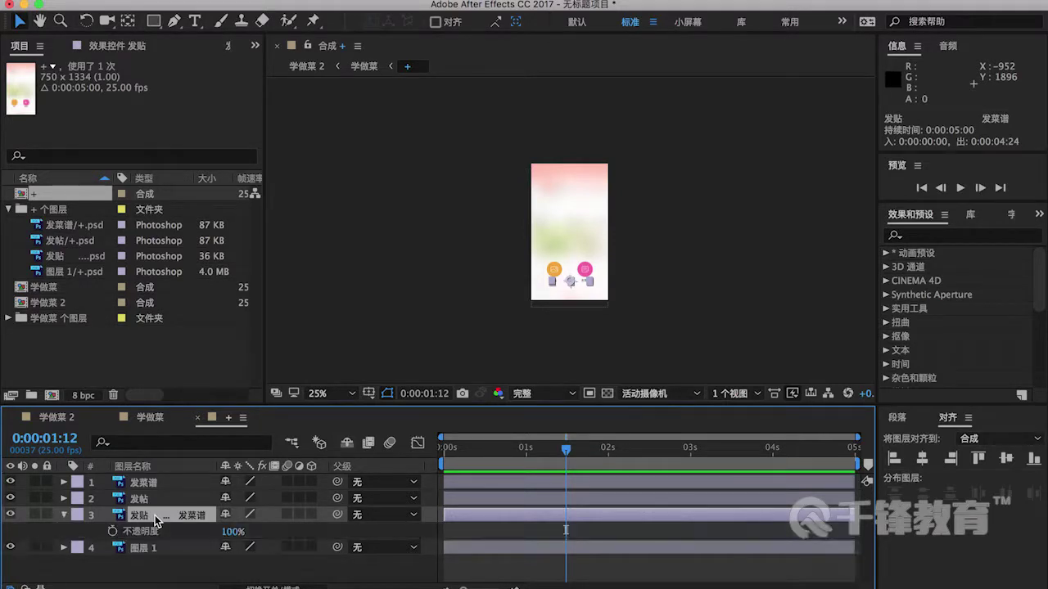
click(232, 532)
text(0)
key(Return)
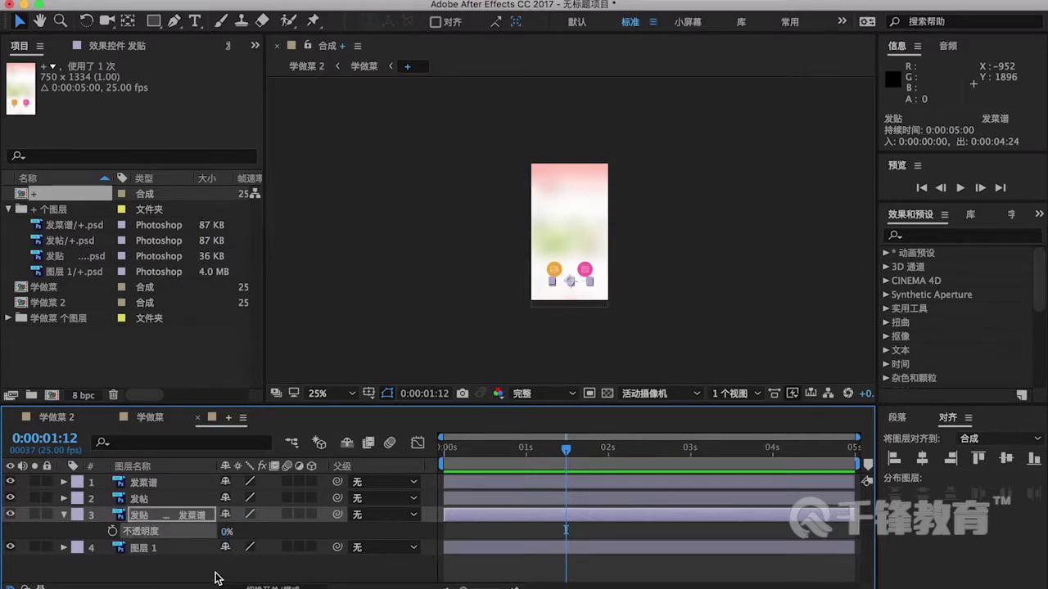
click(214, 572)
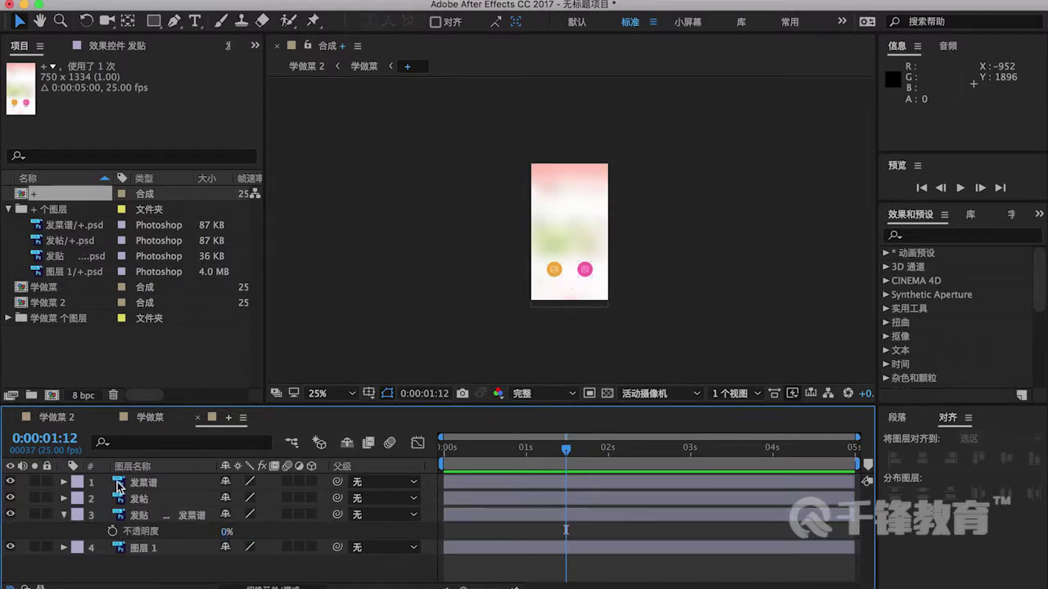
Step: Move the 发菜谱, 发帖 and 图层 1 layers together 1336 px straight down, below the frame of the + composition
click(133, 484)
shift+click(137, 550)
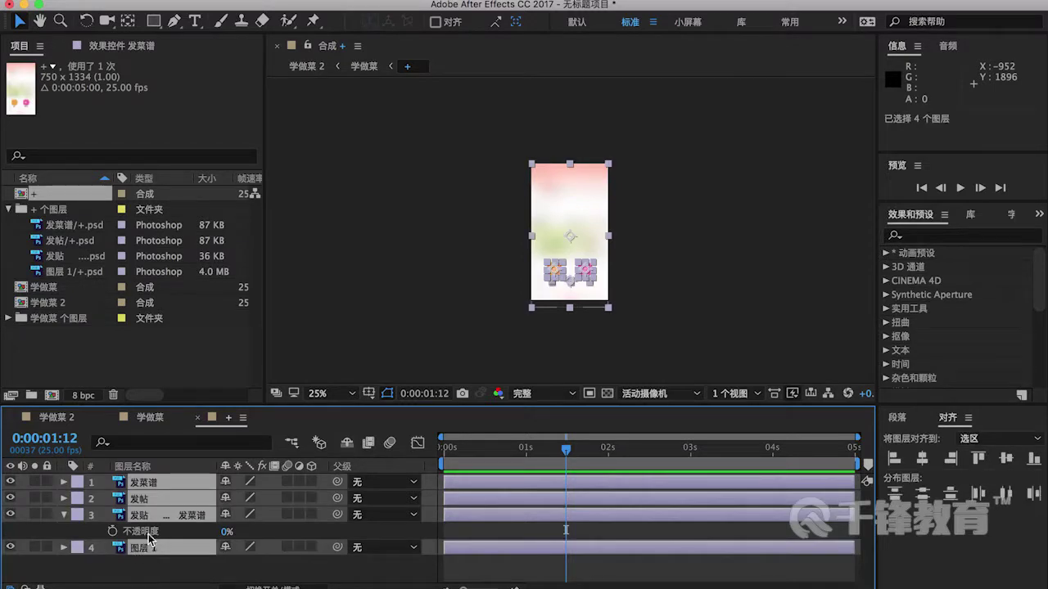
super+click(186, 509)
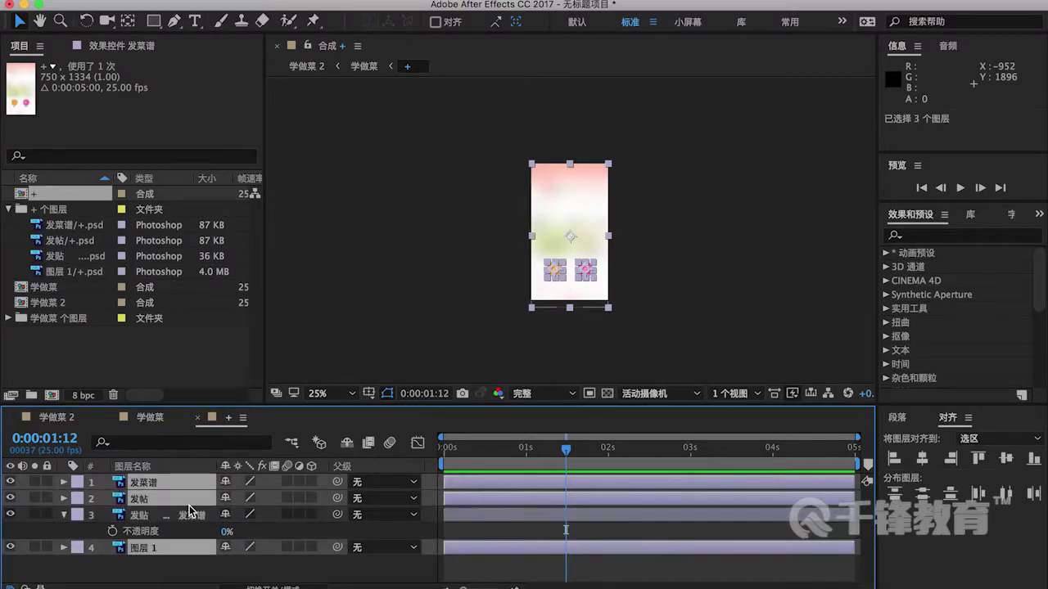
drag(565, 232, 570, 355)
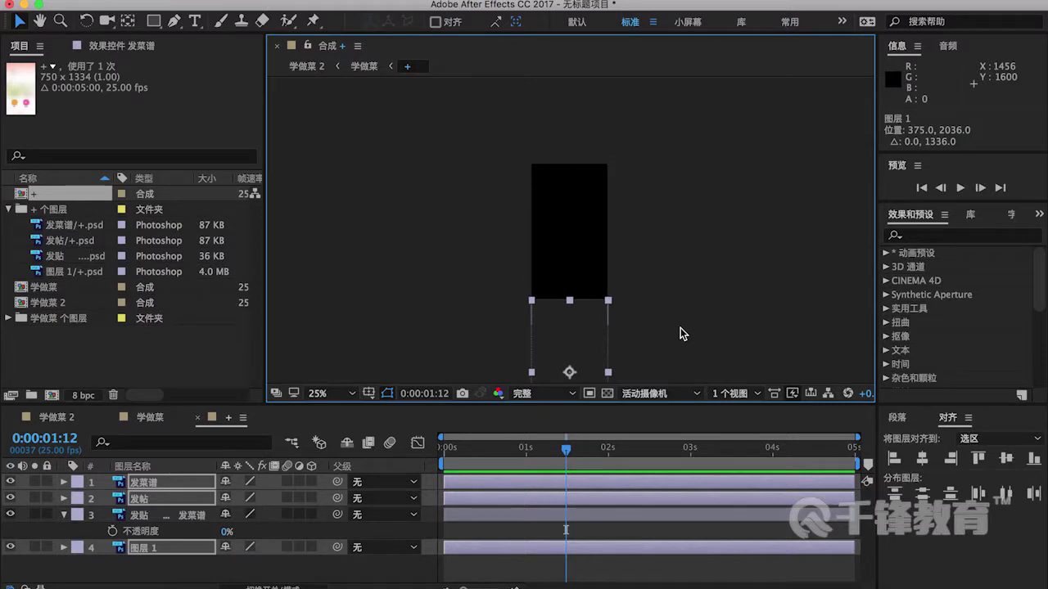
Step: Check the whole page at 0:00:01:12 in the 学做菜 2 composition, and return to the 学做菜 composition
click(59, 419)
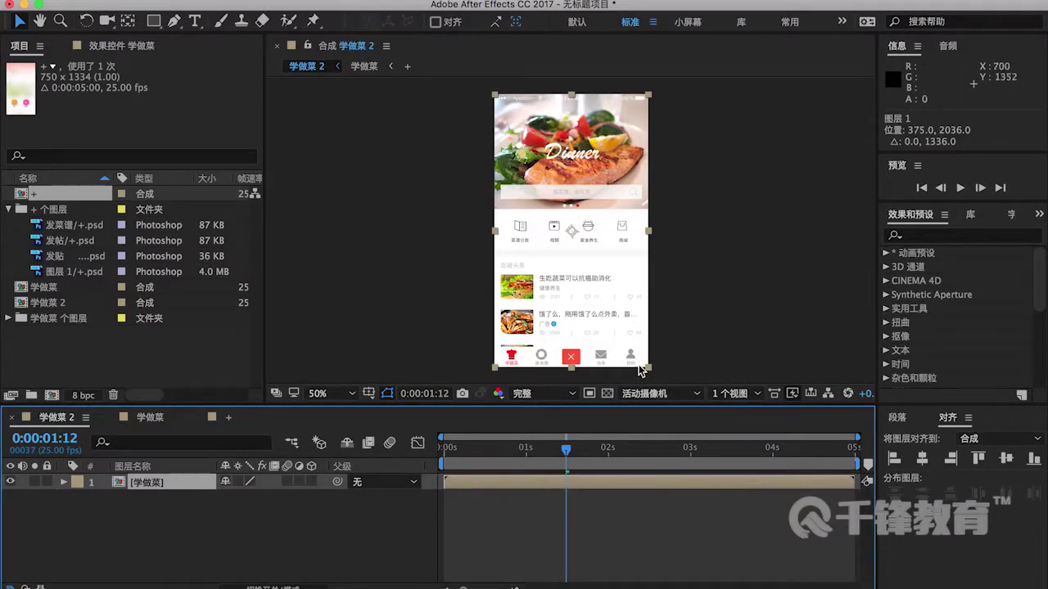
scroll(635, 296, down, 6)
scroll(634, 301, up, 2)
scroll(634, 301, up, 2)
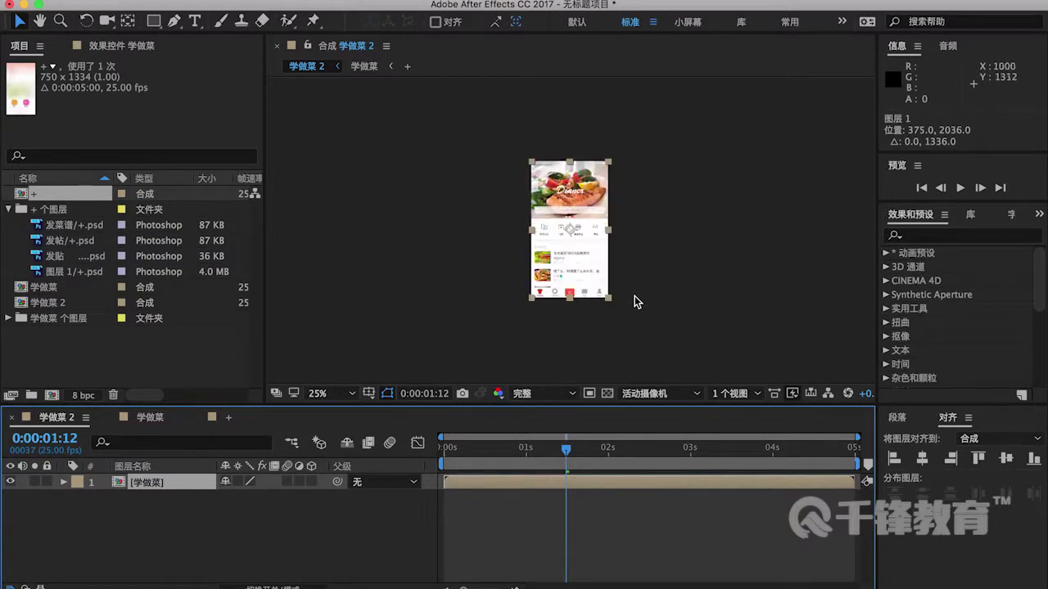
click(164, 421)
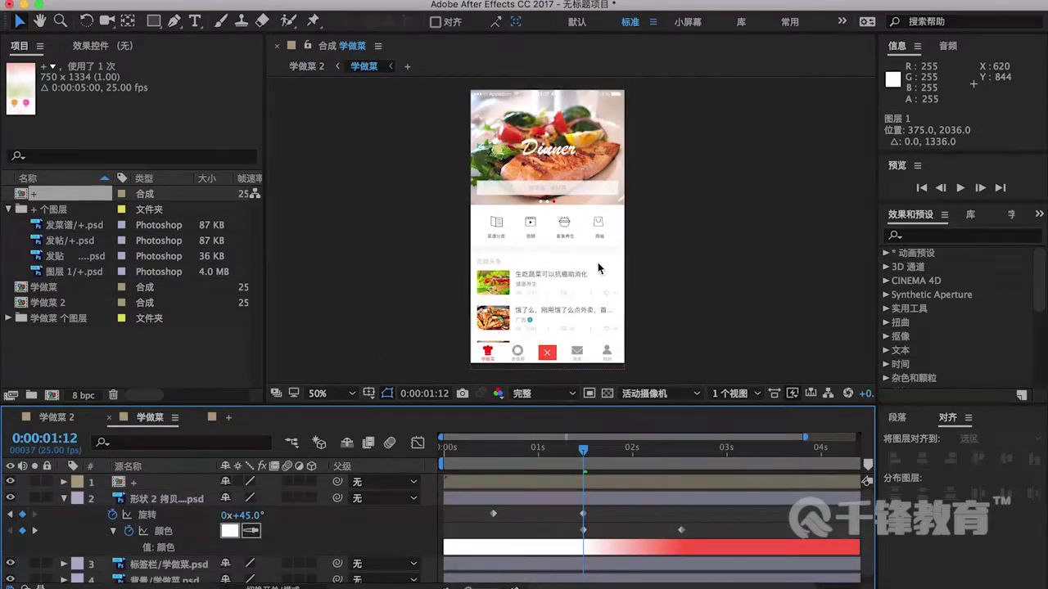
Step: Check the extent of the nested + layer in the 学做菜 composition, and return to the + composition
click(155, 482)
scroll(587, 233, up, 6)
scroll(680, 306, down, 5)
scroll(674, 311, up, 3)
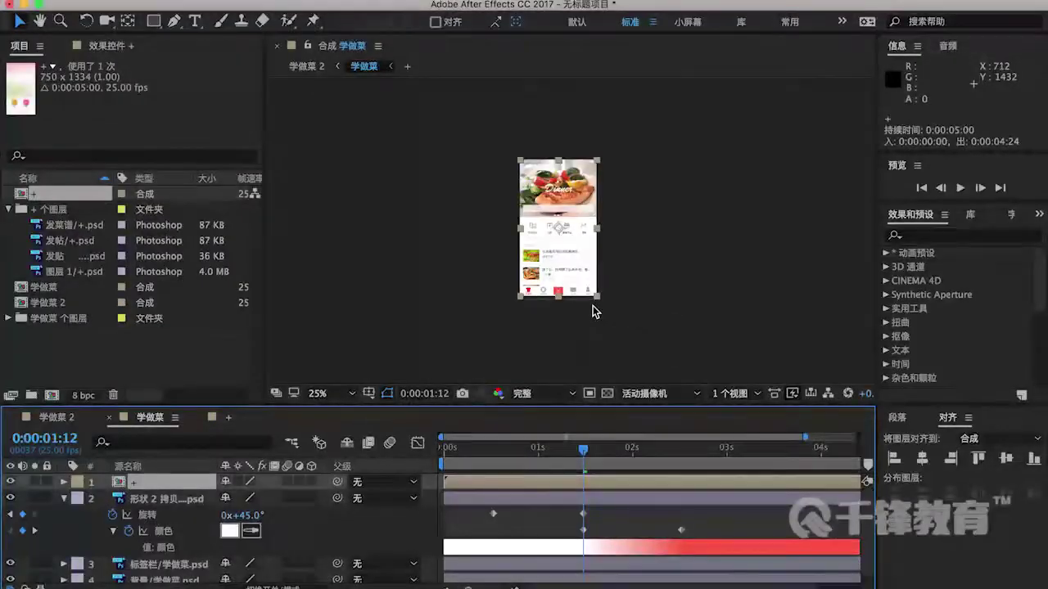
scroll(576, 312, down, 4)
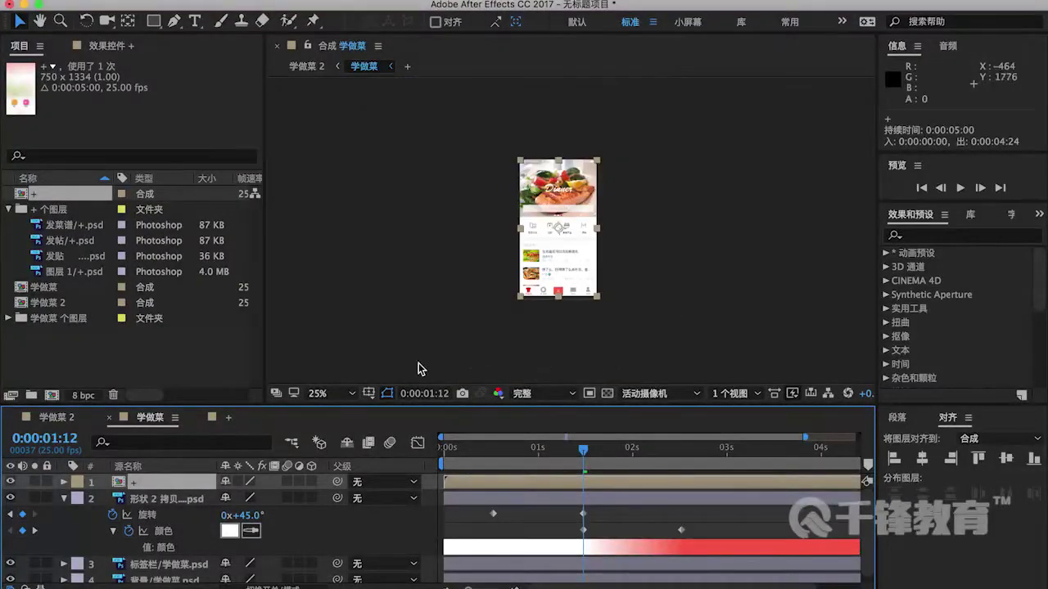
click(212, 418)
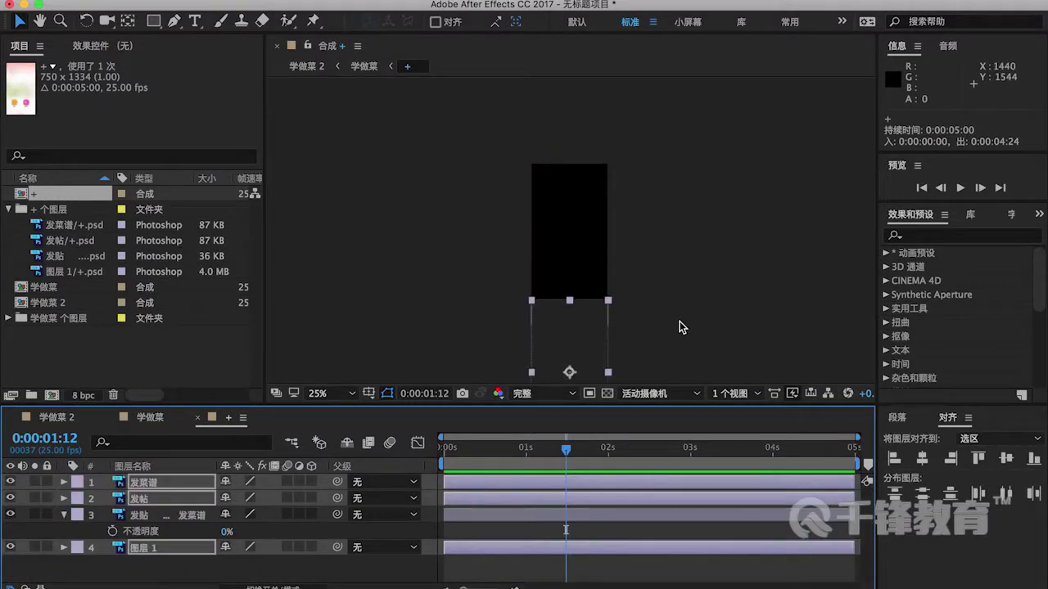
Step: Move the 发菜谱 and 发帖 icon layers together straight up to Y 1489, just below the frame of the + composition
scroll(668, 301, down, 1)
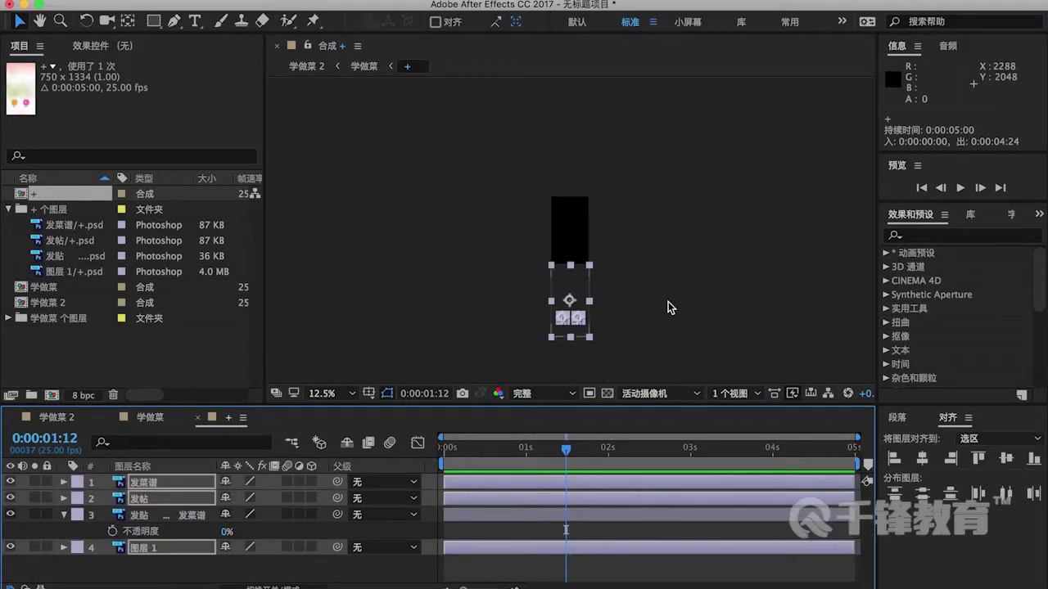
scroll(658, 304, up, 1)
drag(649, 308, 638, 256)
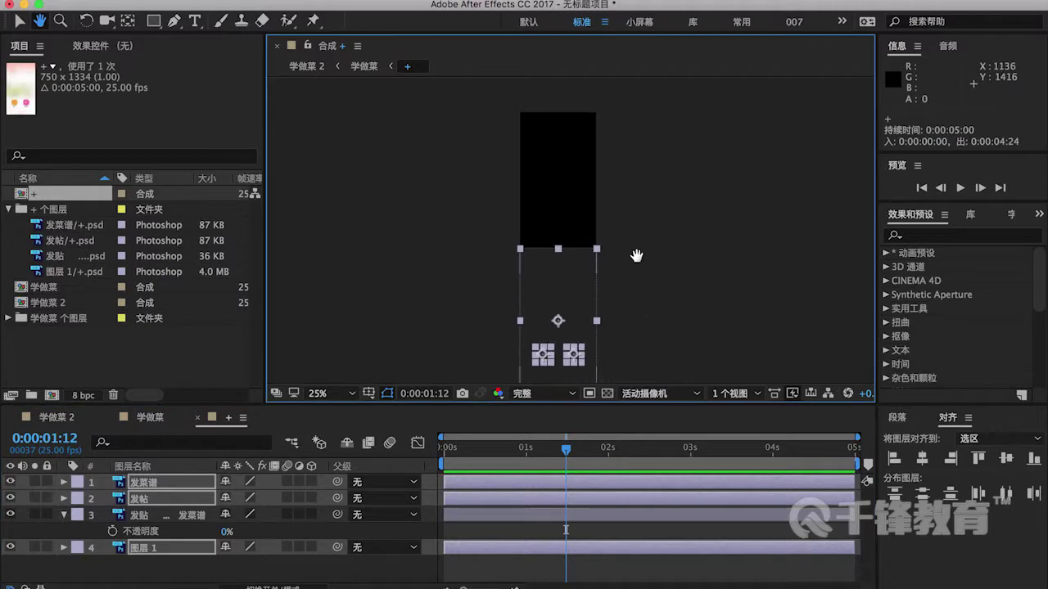
click(188, 499)
click(192, 553)
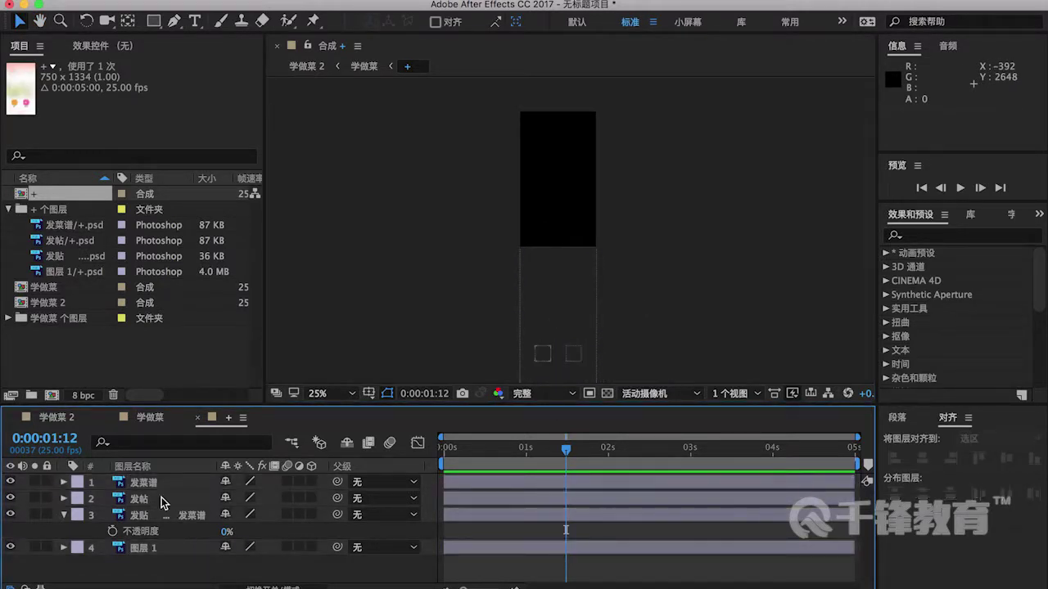
click(168, 501)
shift+click(158, 484)
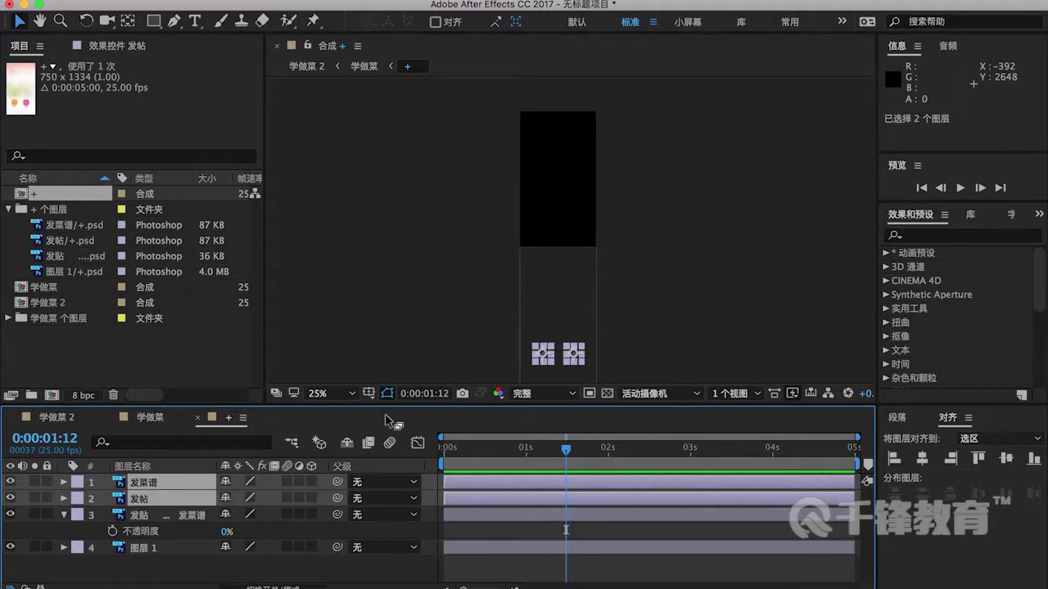
key(shift+Up)
key(shift+Up)
key(shift+Up)
key(shift+Up)
key(shift+Up)
key(shift+Up)
key(shift+Up)
key(shift+Up)
key(shift+Up)
key(shift+Up)
key(shift+Up)
key(shift+Up)
key(shift+Up)
key(shift+Up)
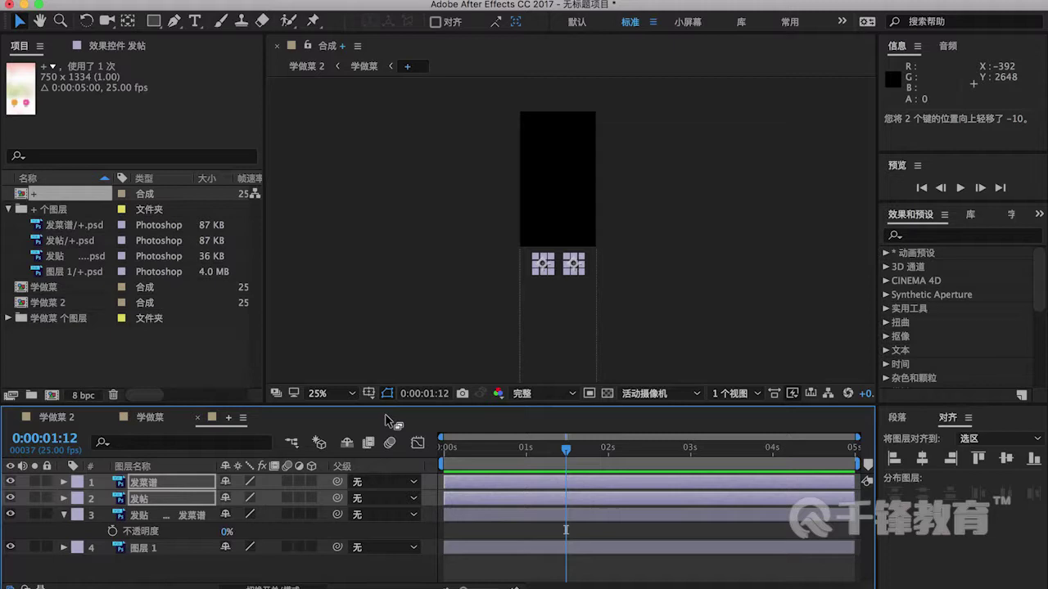
click(654, 314)
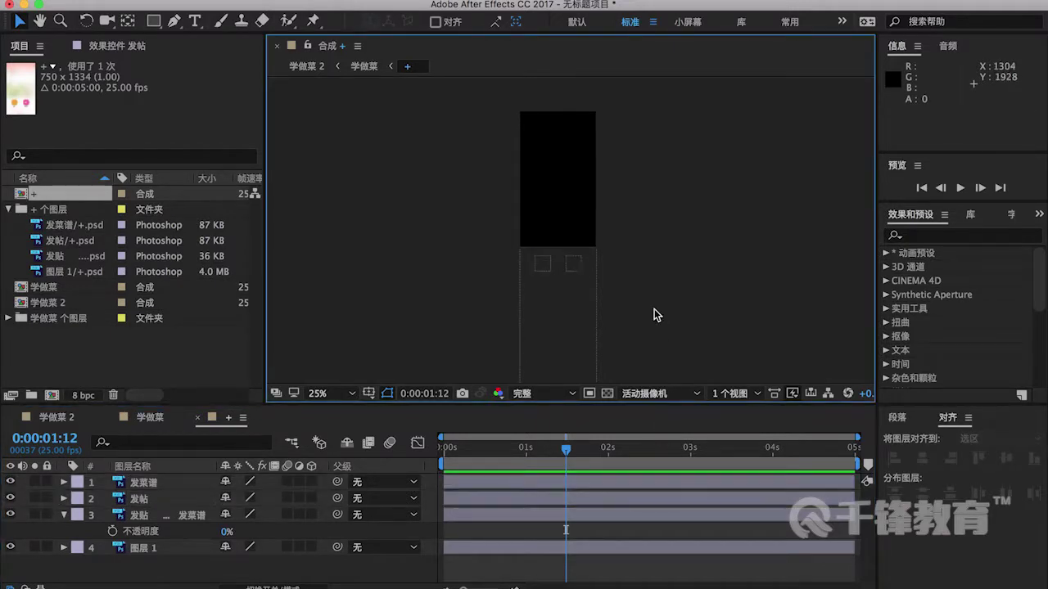
Step: Animate the position of 图层 1 from 375, 2036 at 0:00:01:12 to 375, 690 at 0:00:02:00, and preview the motion
click(596, 322)
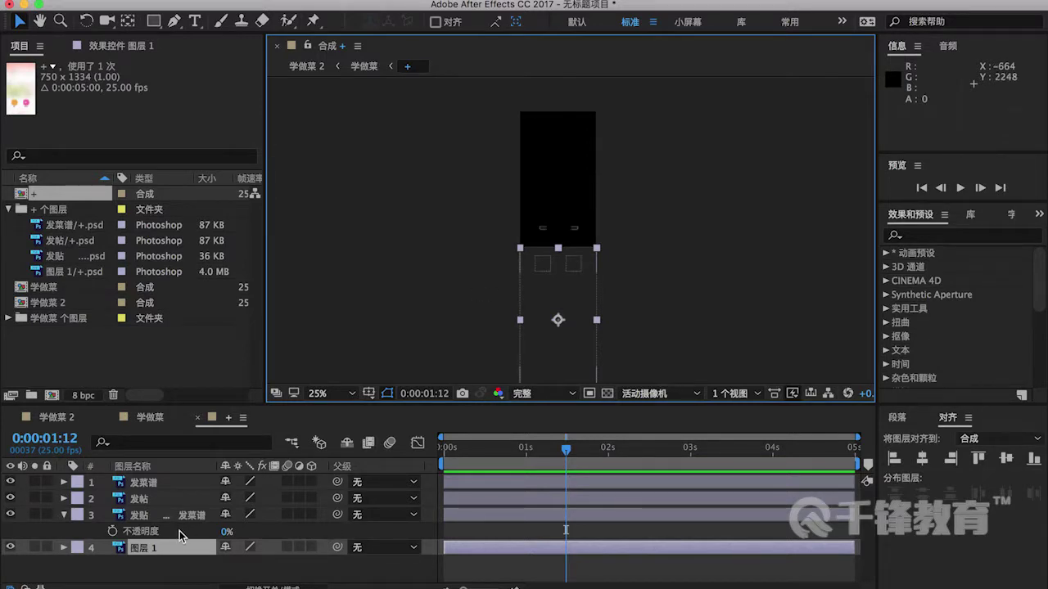
key(p)
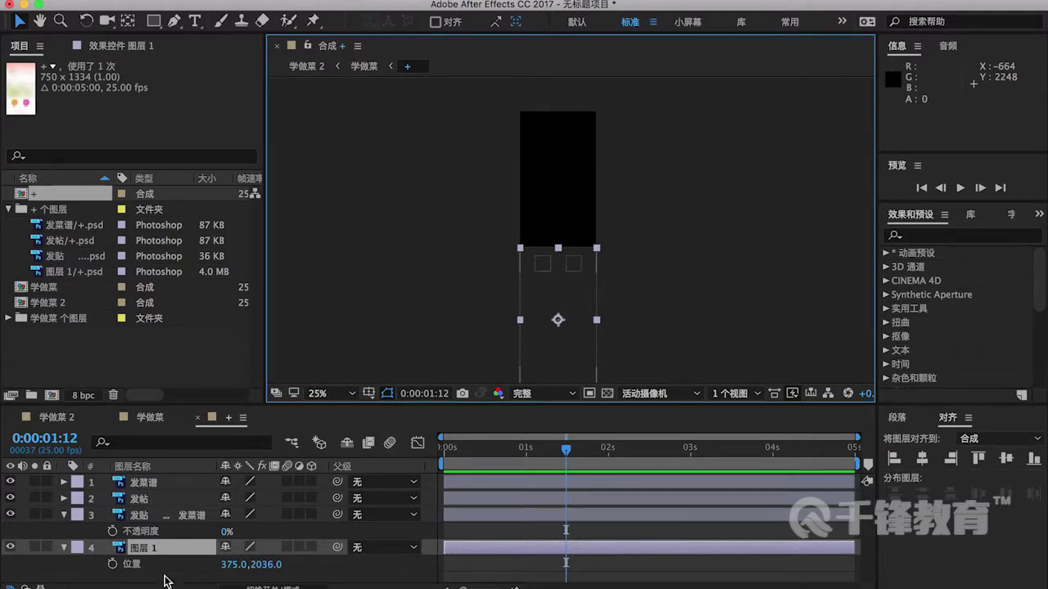
click(113, 564)
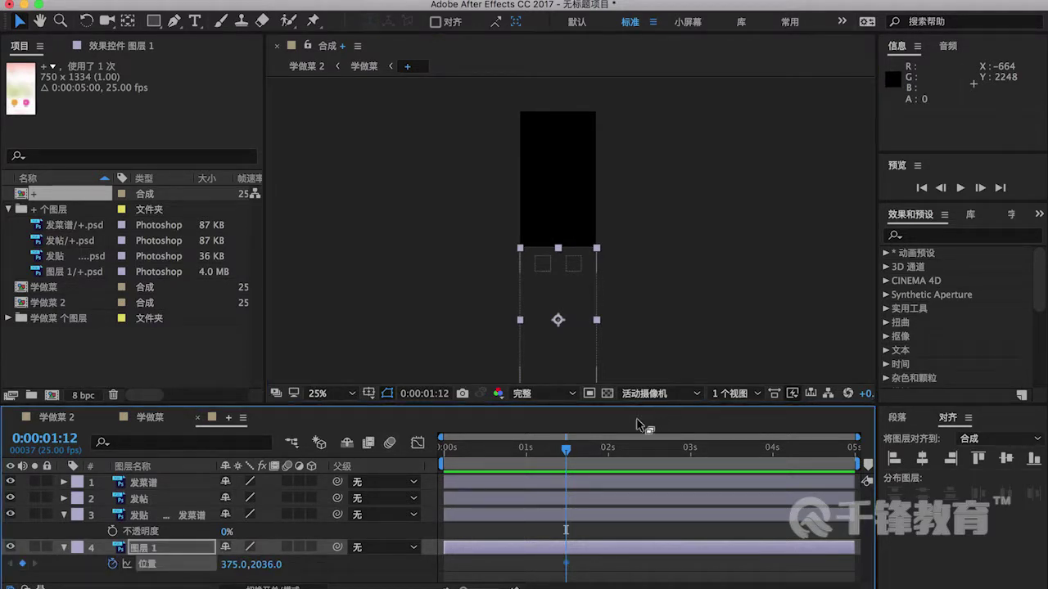
drag(569, 451, 608, 458)
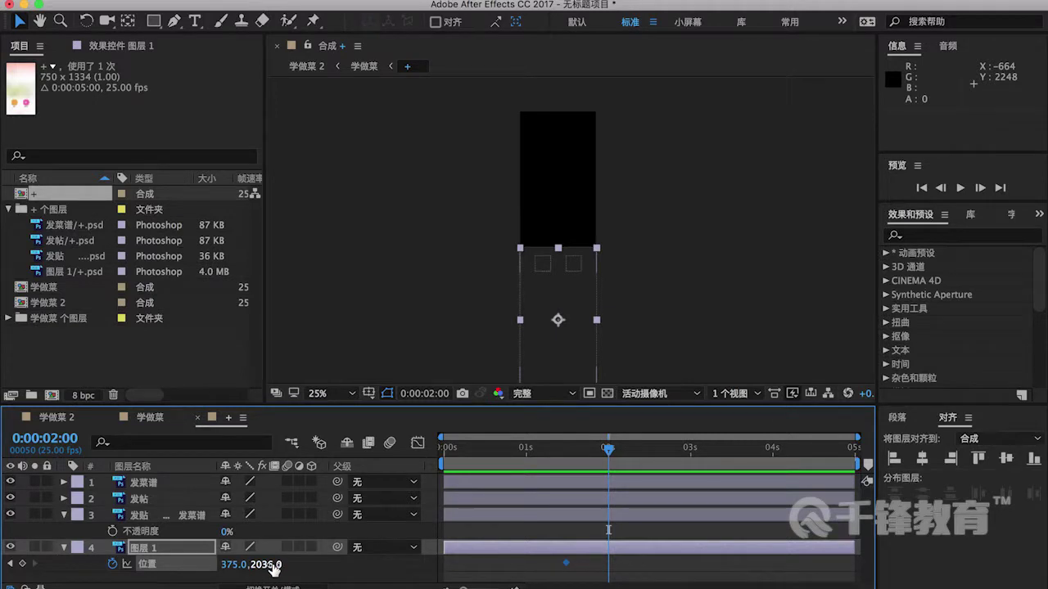
mouse_move(271, 565)
mouse_down()
mouse_move(207, 563)
mouse_move(286, 575)
mouse_up()
mouse_move(190, 566)
mouse_down()
mouse_move(232, 553)
mouse_move(264, 569)
mouse_move(164, 566)
mouse_move(180, 569)
mouse_up()
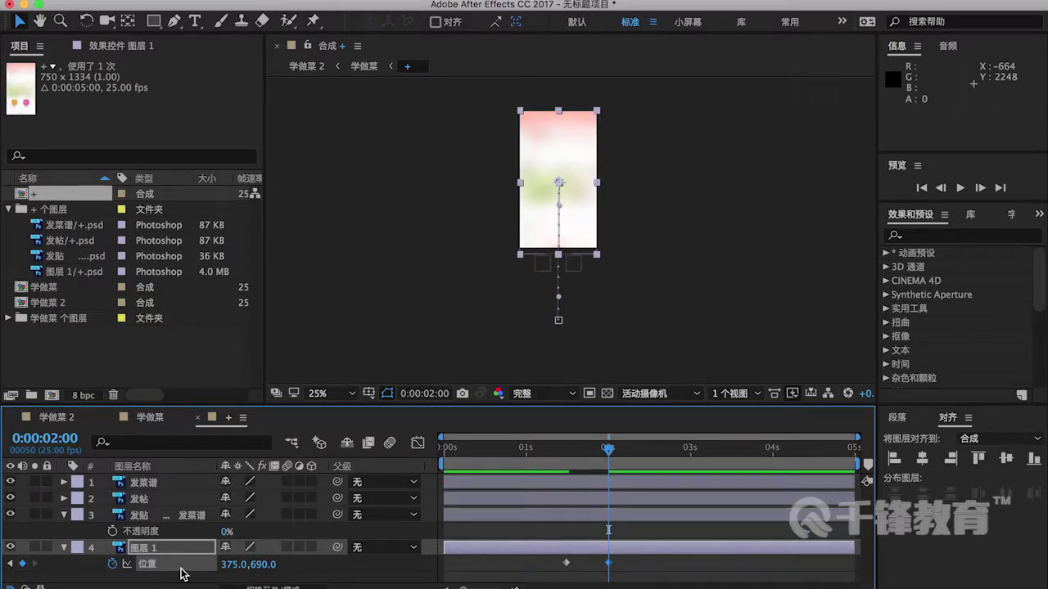
mouse_move(606, 450)
mouse_down()
mouse_move(566, 451)
mouse_move(623, 449)
mouse_move(608, 455)
mouse_up()
key(space)
Step: Set the opacity of the 发贴 … 发菜谱 text layer to 100%
click(226, 532)
text(100)
key(Return)
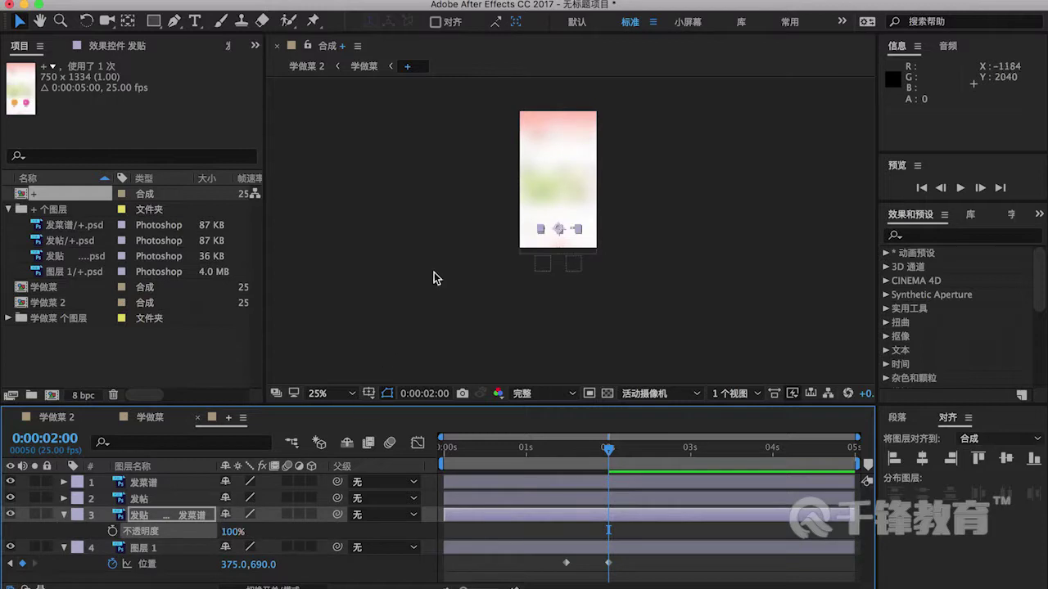
Step: Keyframe the positions of the 发菜谱 and 发帖 layers at 0:00:02:00, and move both up to Y 1011 at 0:00:02:14
click(168, 499)
shift+click(166, 481)
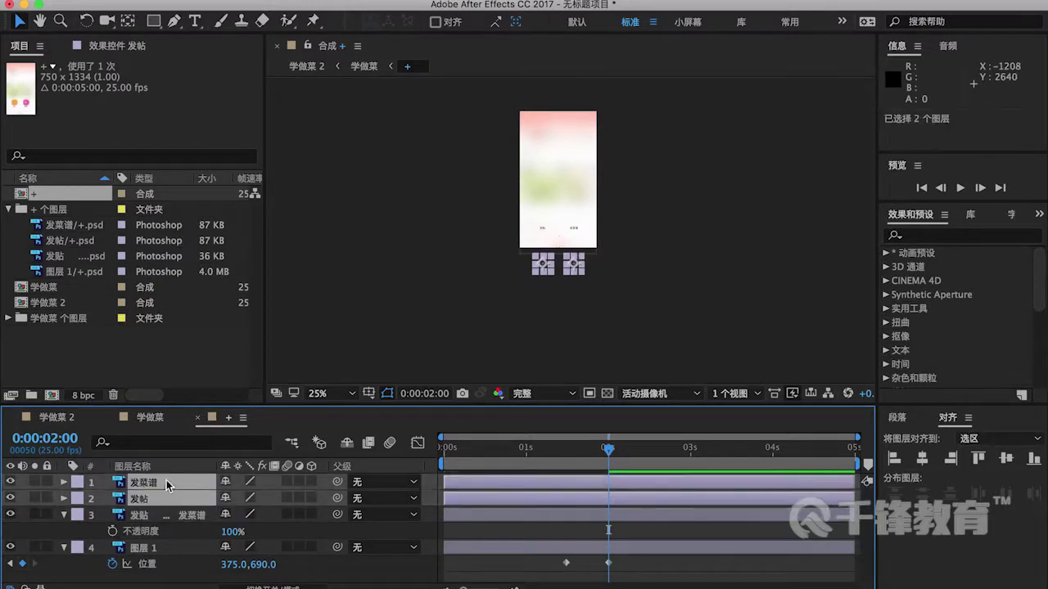
key(p)
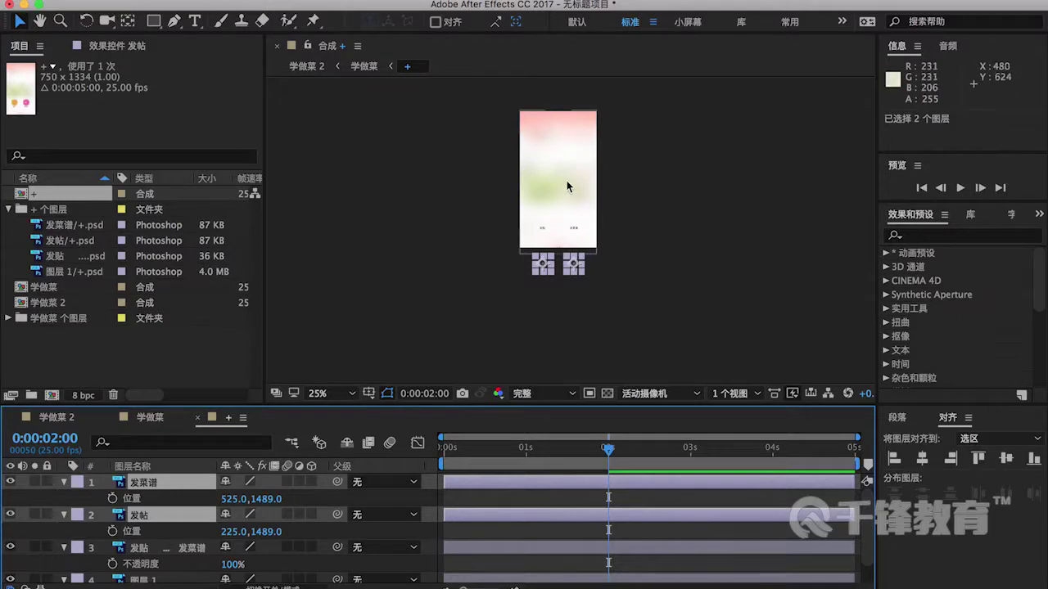
click(113, 498)
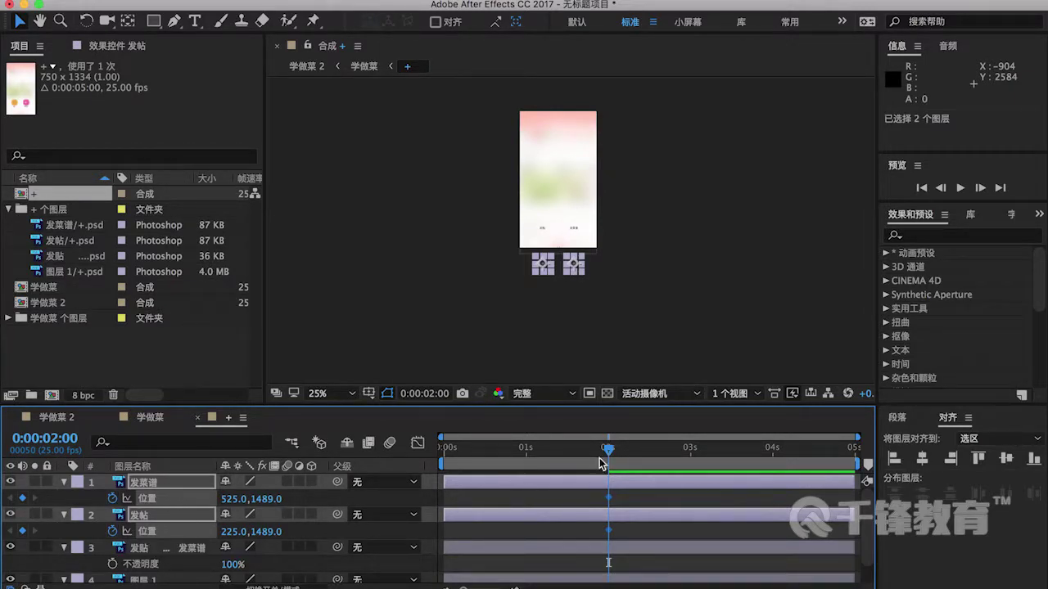
drag(607, 452, 655, 455)
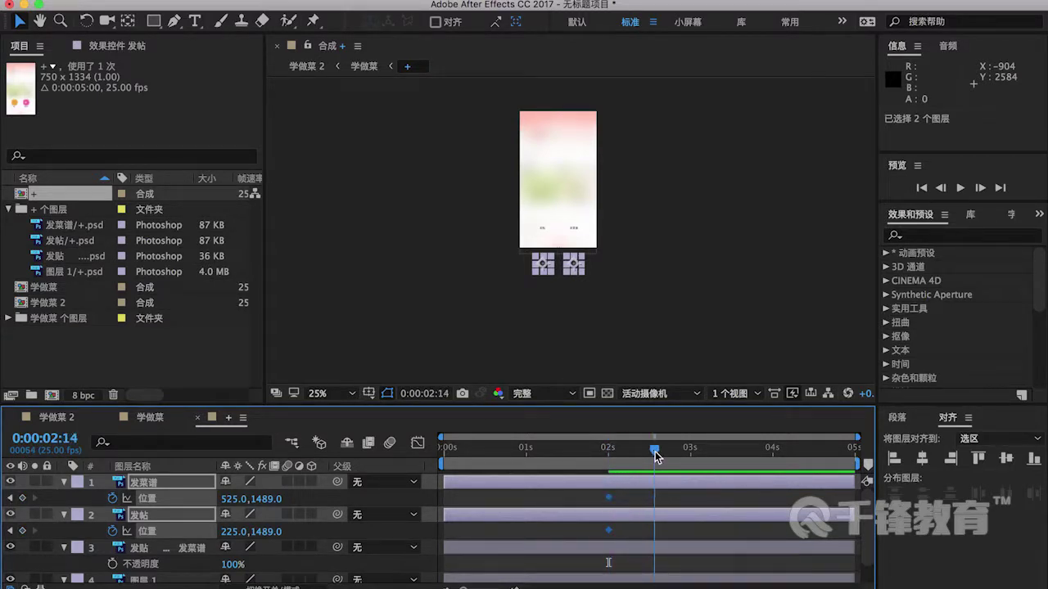
drag(277, 506, 114, 494)
click(464, 290)
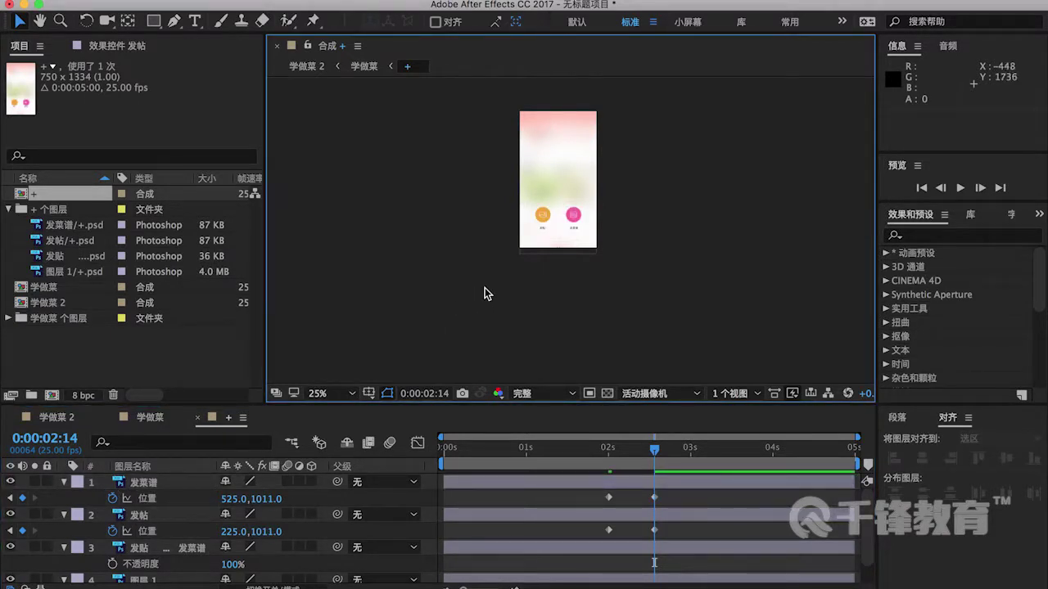
Step: Lower the 发菜谱 and 发帖 icons together to Y 1022 at 0:00:02:14
click(192, 486)
shift+click(159, 513)
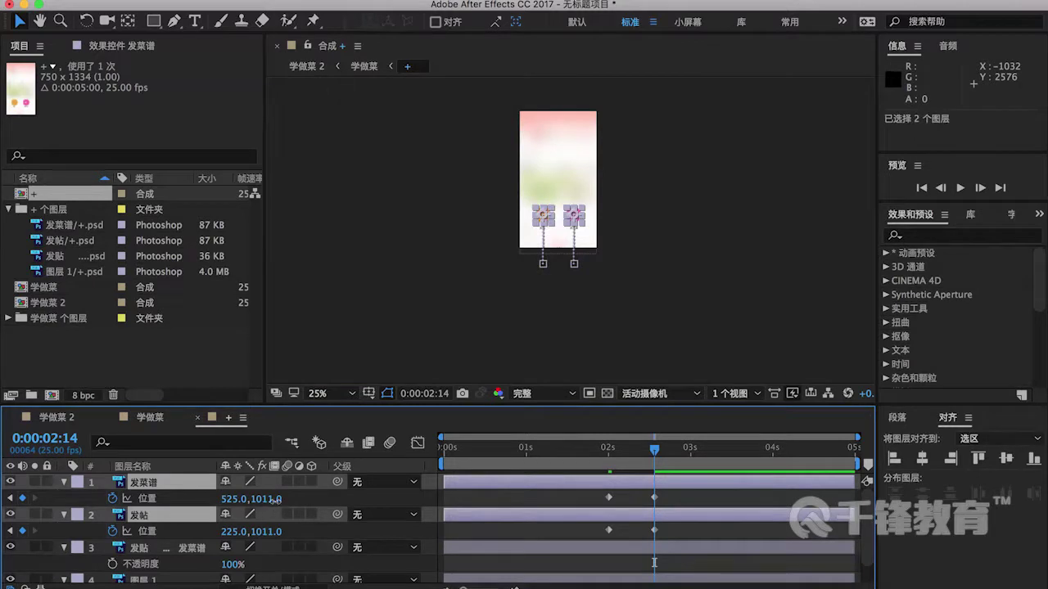
drag(274, 500, 283, 500)
click(480, 286)
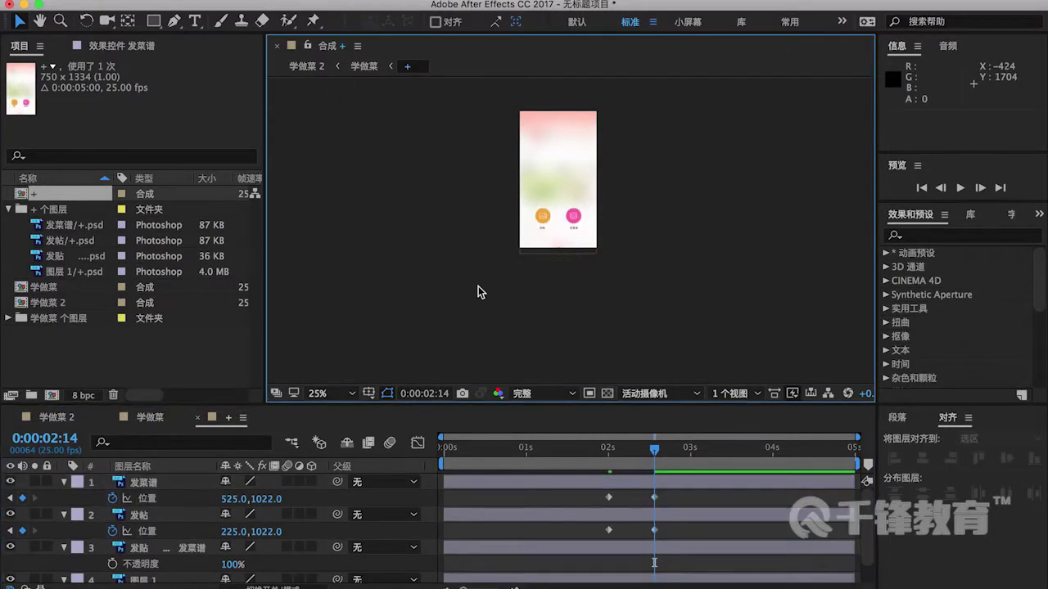
Step: Preview the + composition from its start, and return to 0:00:02:14
drag(658, 455, 444, 450)
key(space)
drag(612, 456, 656, 462)
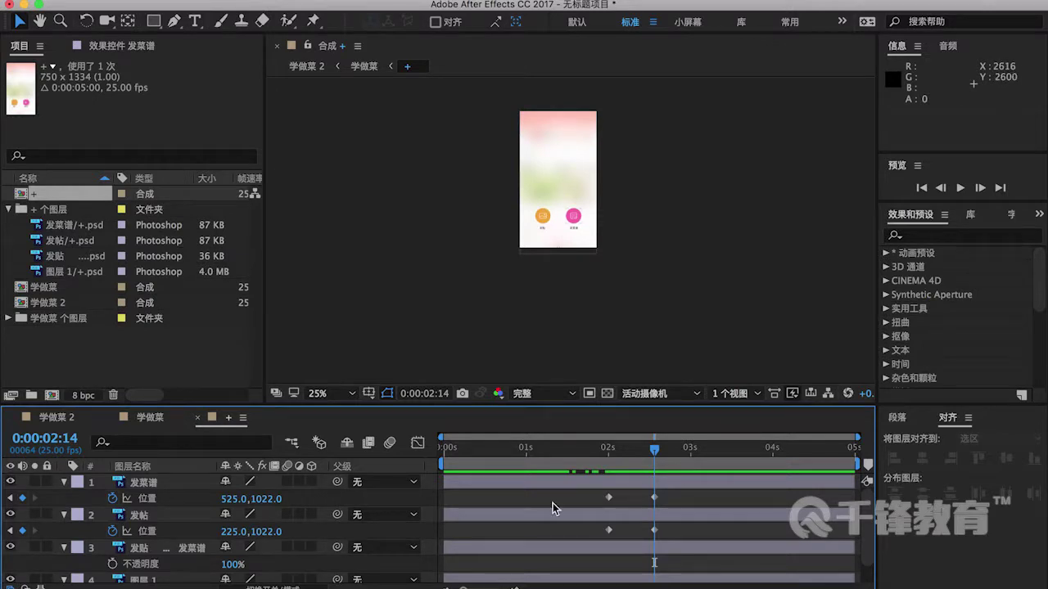
Step: Animate the opacity of the 发贴 … 发菜谱 text layer from 0% at 0:00:02:14 to 100% at 0:00:03:00
click(232, 566)
text(0)
key(Return)
click(113, 564)
drag(659, 449, 694, 451)
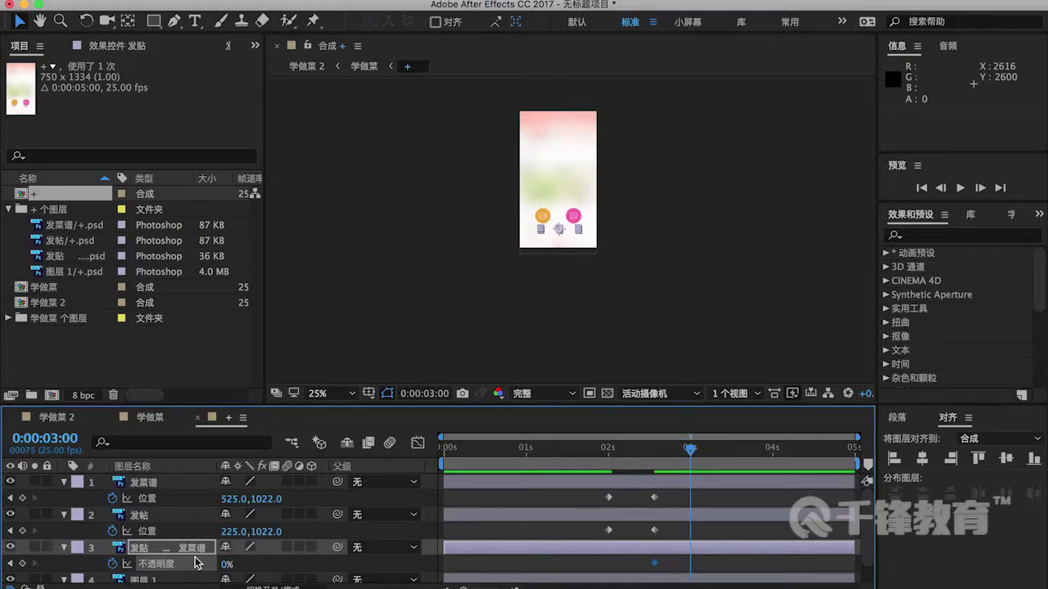
click(227, 565)
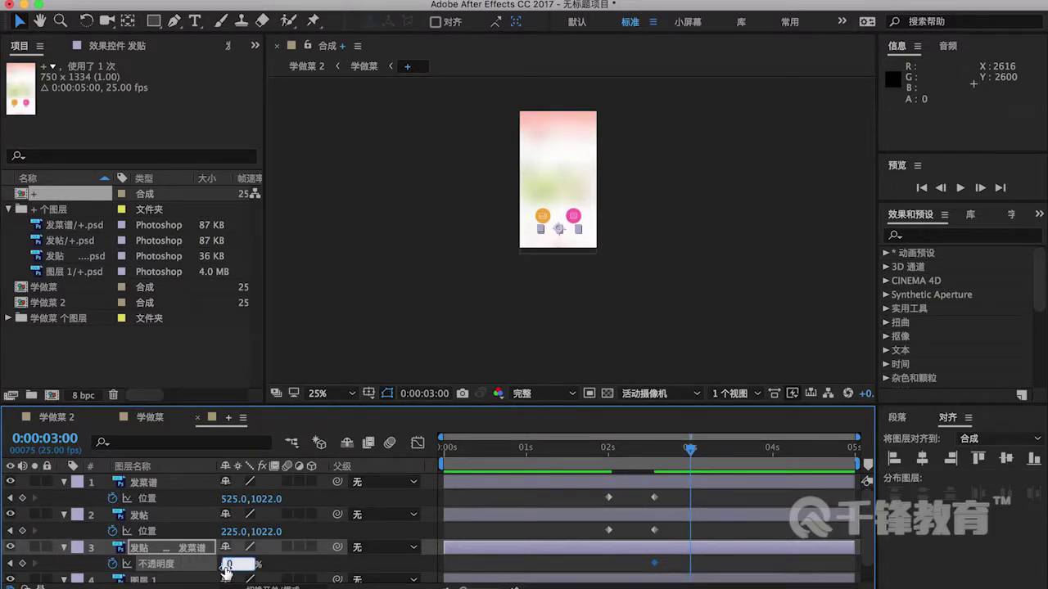
key(Return)
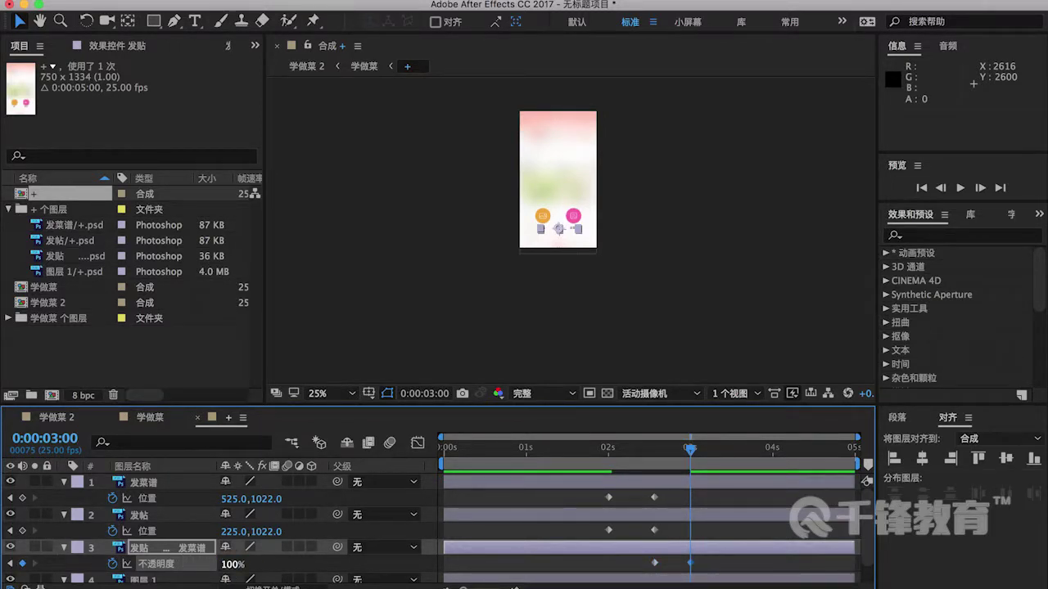
Step: Check the nested + page at 0:00:03:00 in the 学做菜 composition, and go back to 0:00:00:00
click(152, 417)
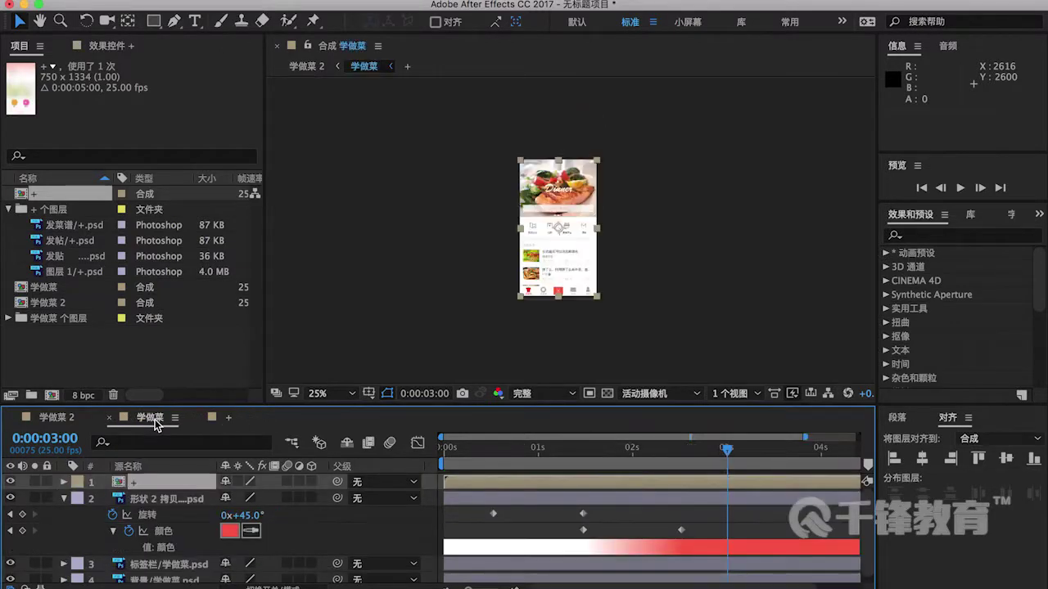
click(397, 311)
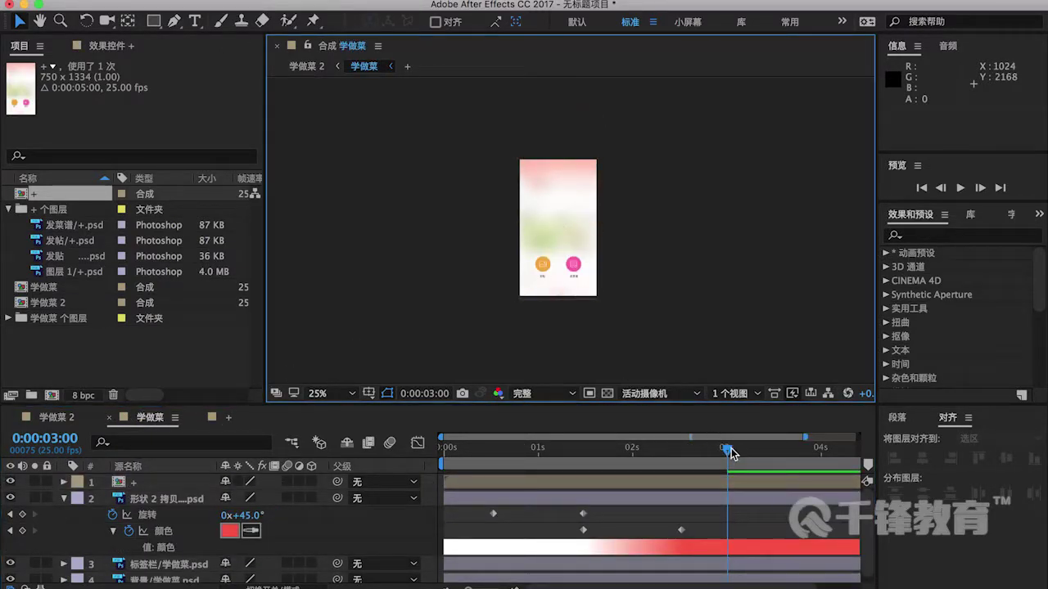
drag(730, 455, 373, 457)
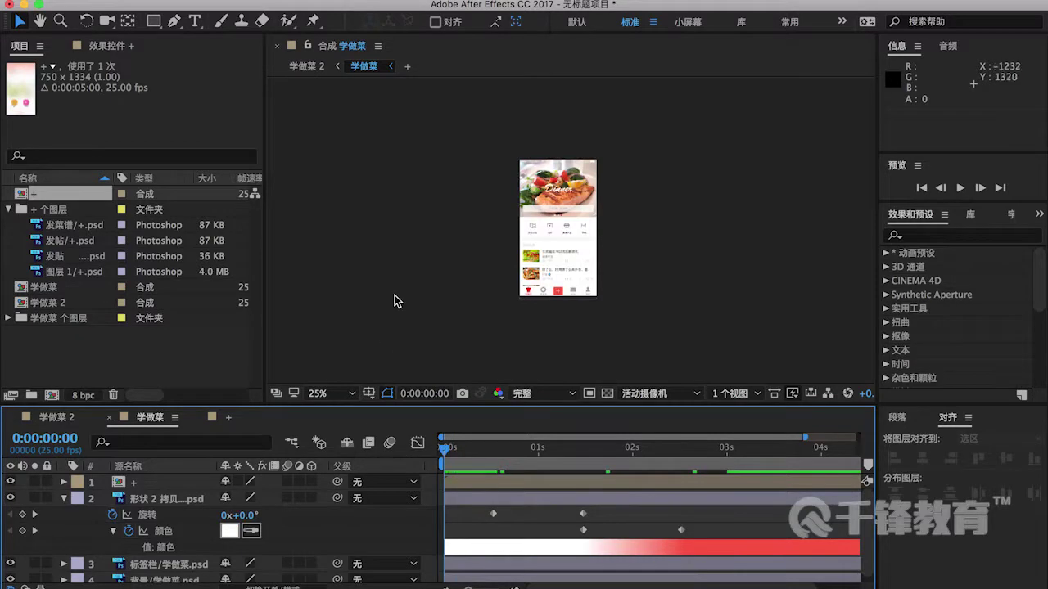
Step: Play the 学做菜 animation in a maximized viewer, restore the normal layout, and stop the playback
key(grave)
scroll(454, 301, up, 2)
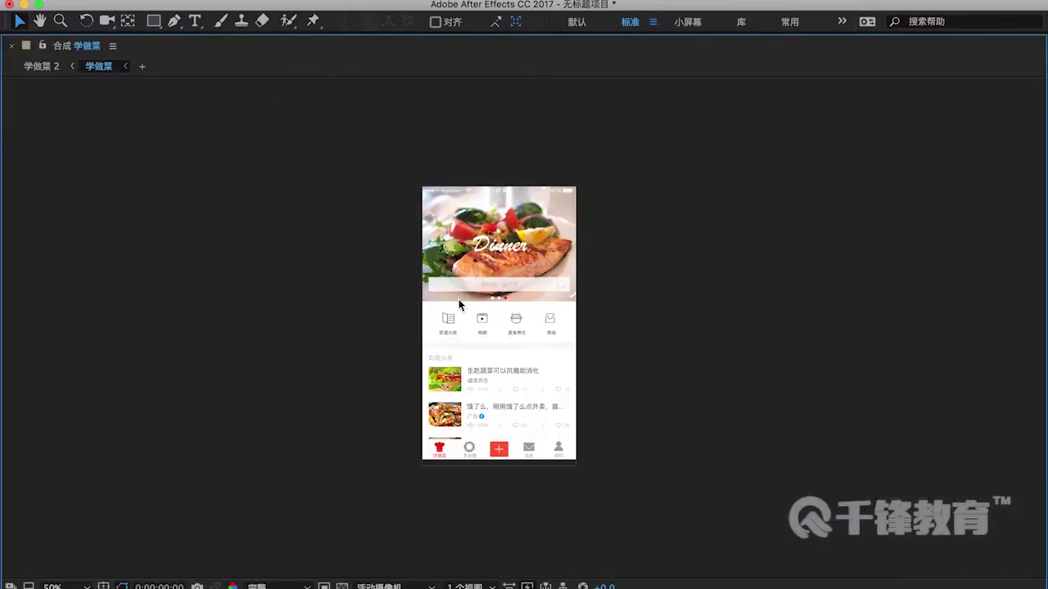
scroll(458, 299, up, 2)
scroll(458, 299, down, 2)
scroll(459, 299, up, 2)
scroll(459, 300, down, 2)
key(h)
drag(476, 323, 482, 316)
key(v)
scroll(483, 317, up, 2)
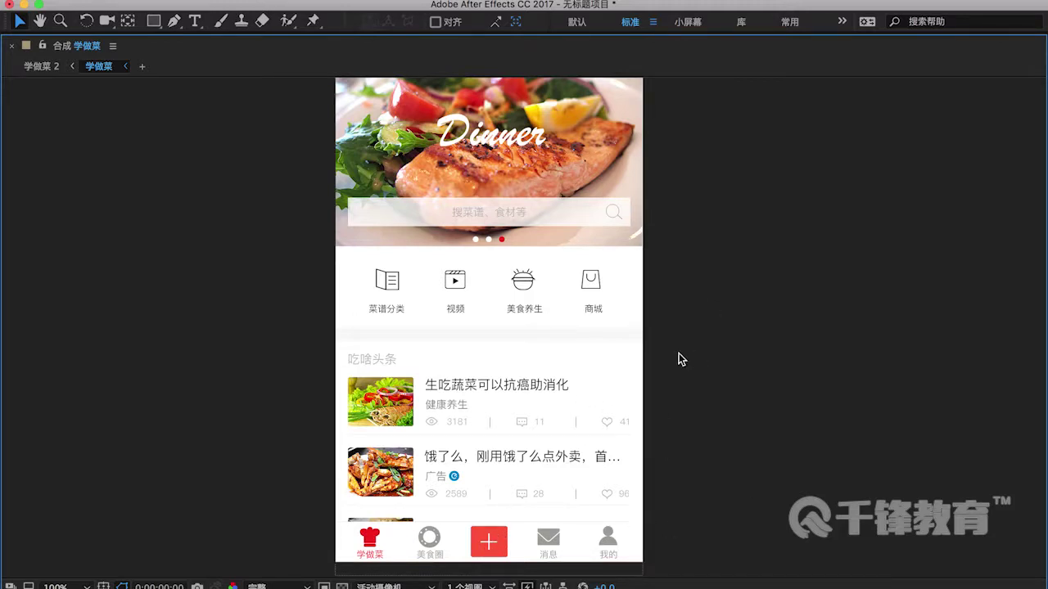
key(space)
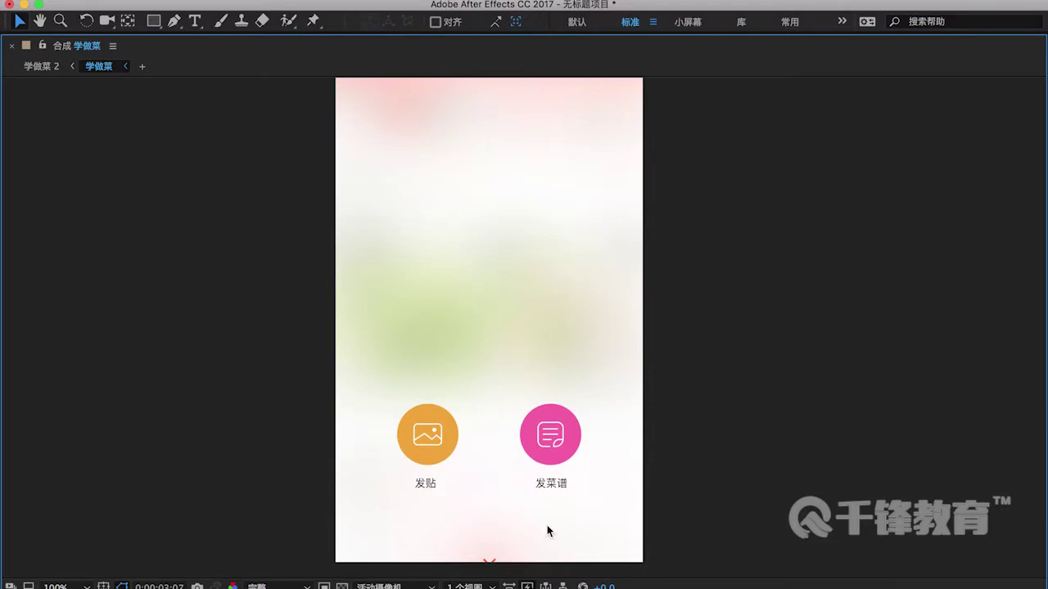
key(comma)
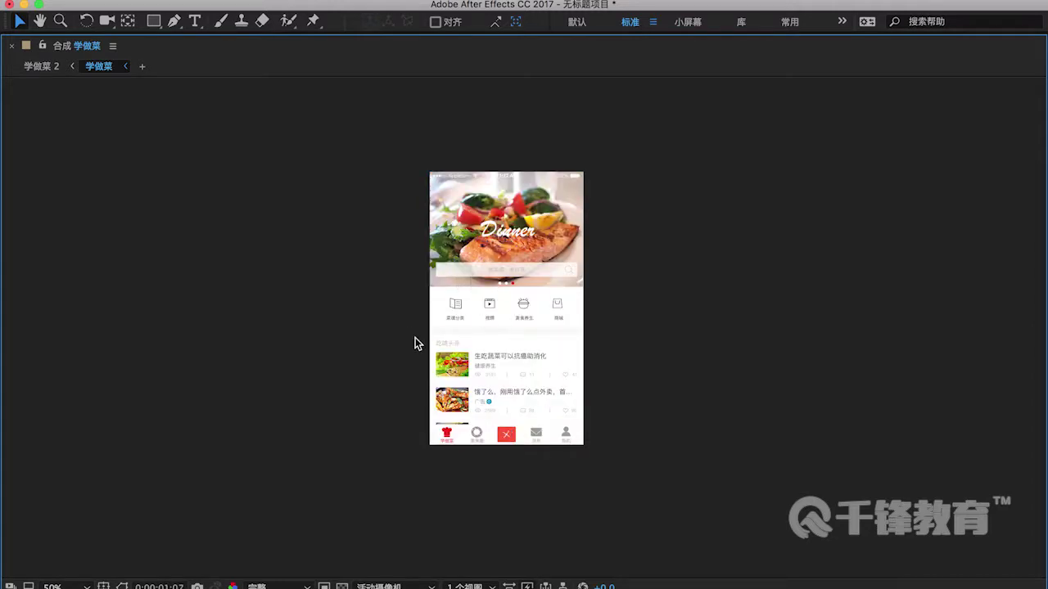
key(grave)
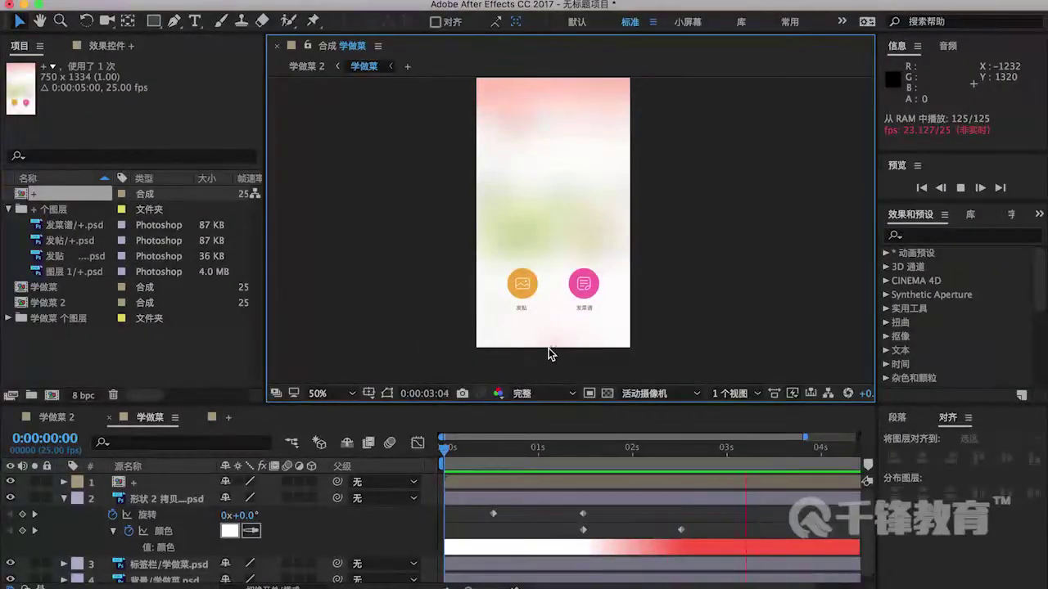
key(space)
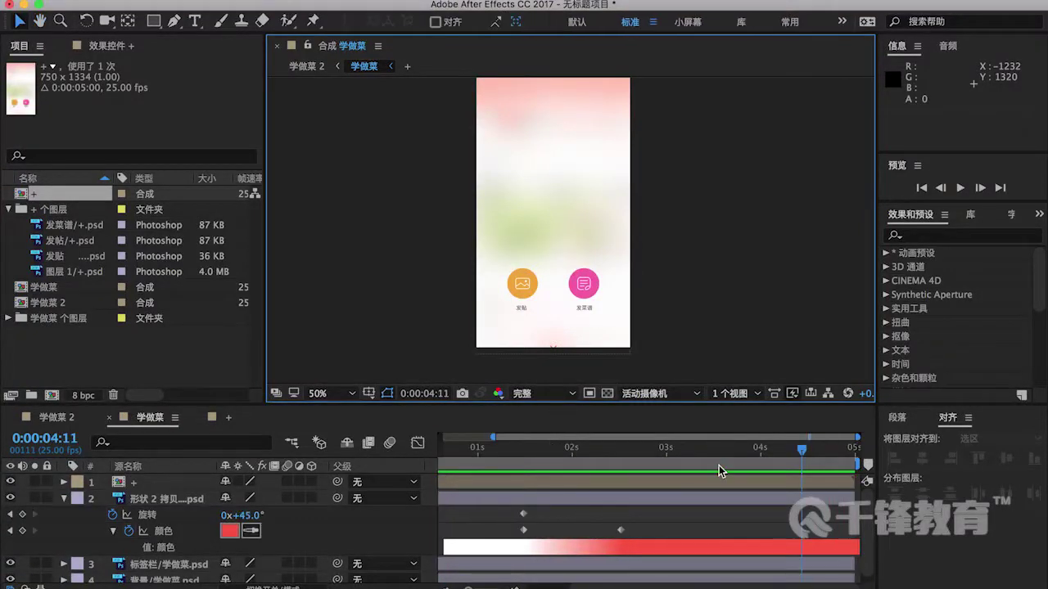
Step: In the + composition, set the 图层 1 background's vertical position to 696.0 at its 0:00:02:00 keyframe
drag(801, 450, 757, 449)
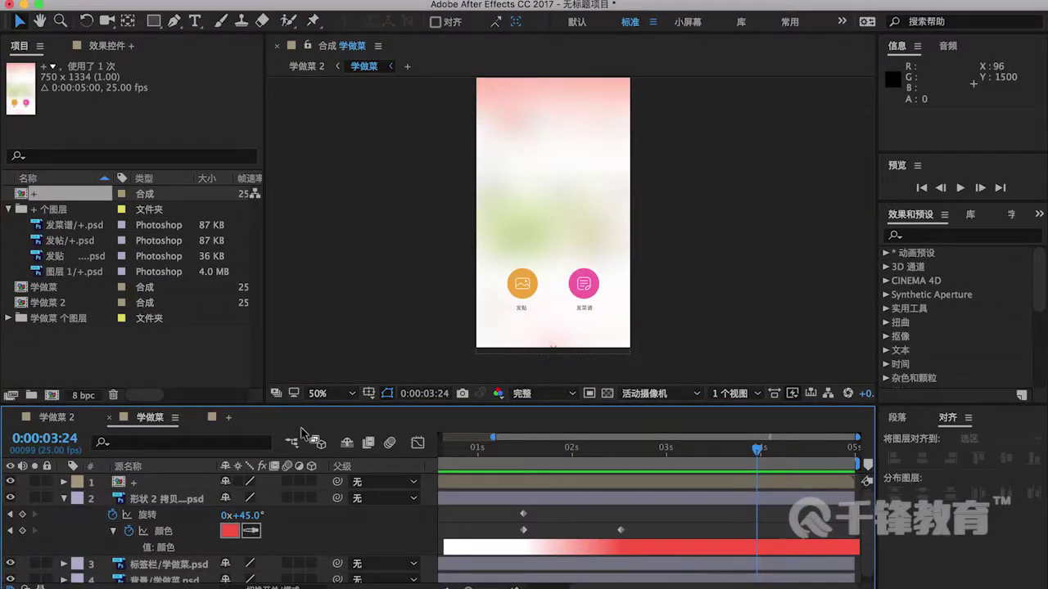
click(227, 418)
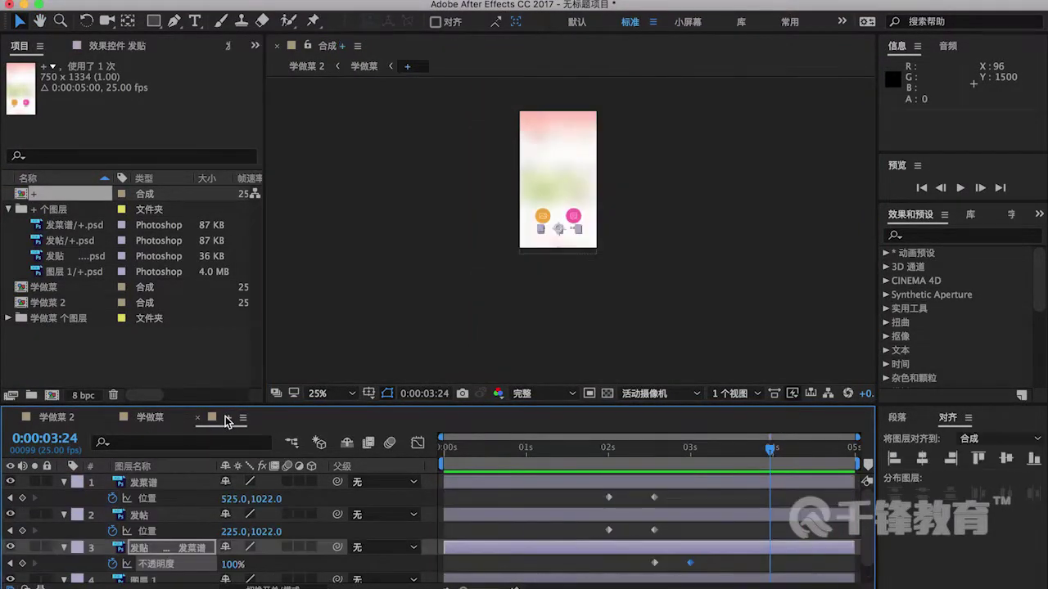
click(554, 190)
drag(770, 459, 608, 456)
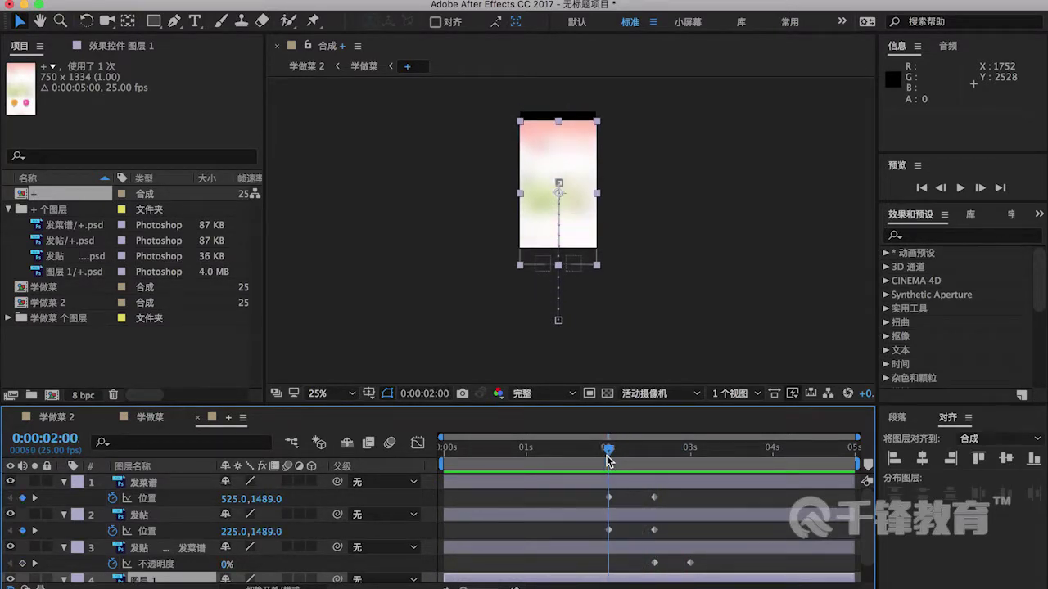
click(188, 579)
scroll(208, 556, down, 2)
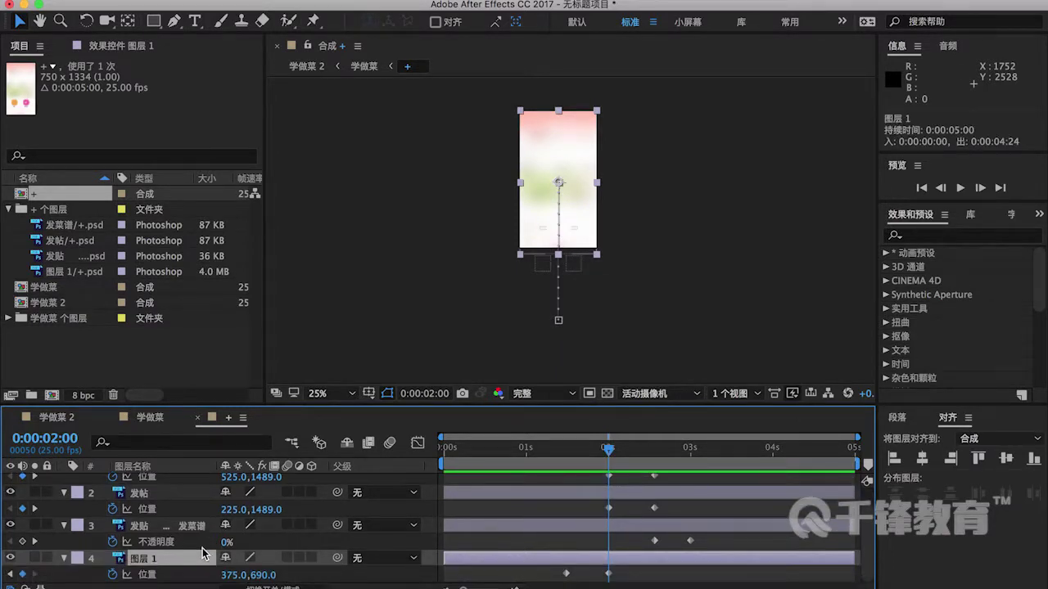
drag(256, 577, 260, 576)
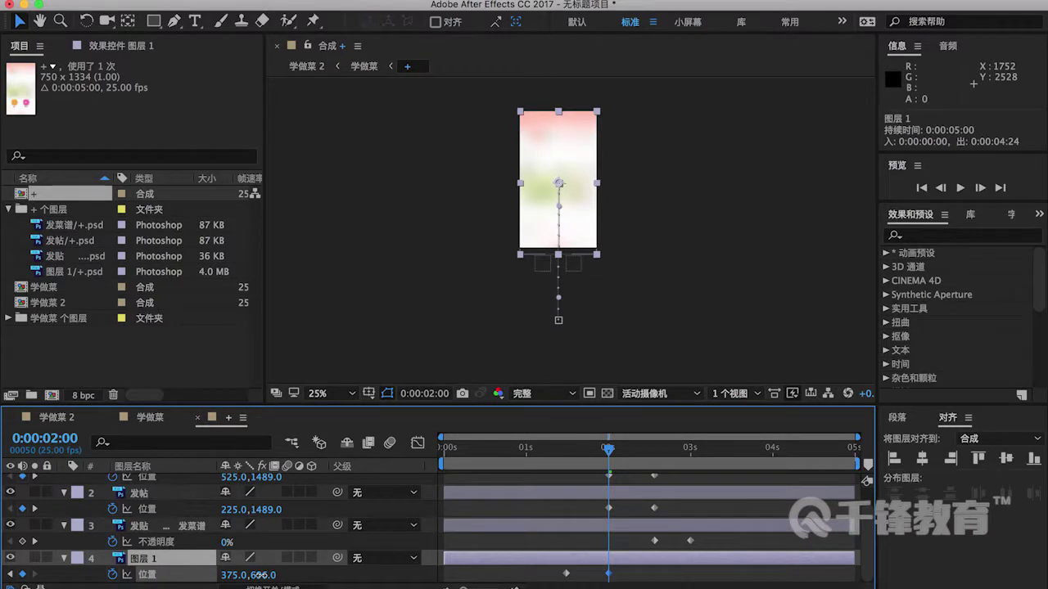
click(689, 311)
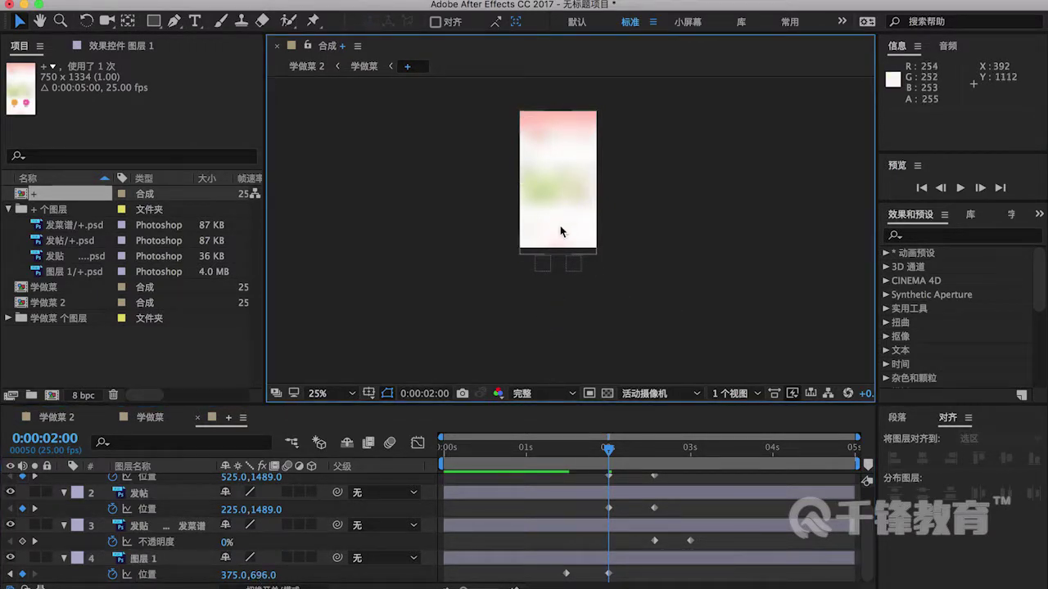
Step: In the 学做菜 composition, move the 形状 2 拷贝 layer above the + layer and preview the animation from 0:00:00:00
click(150, 417)
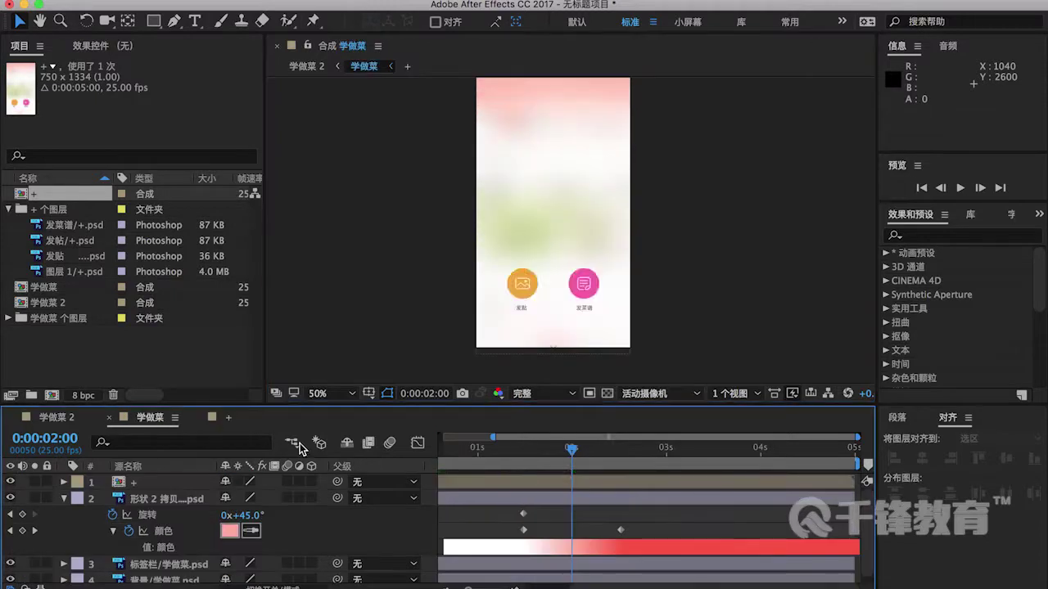
drag(516, 447, 755, 460)
drag(598, 479, 440, 474)
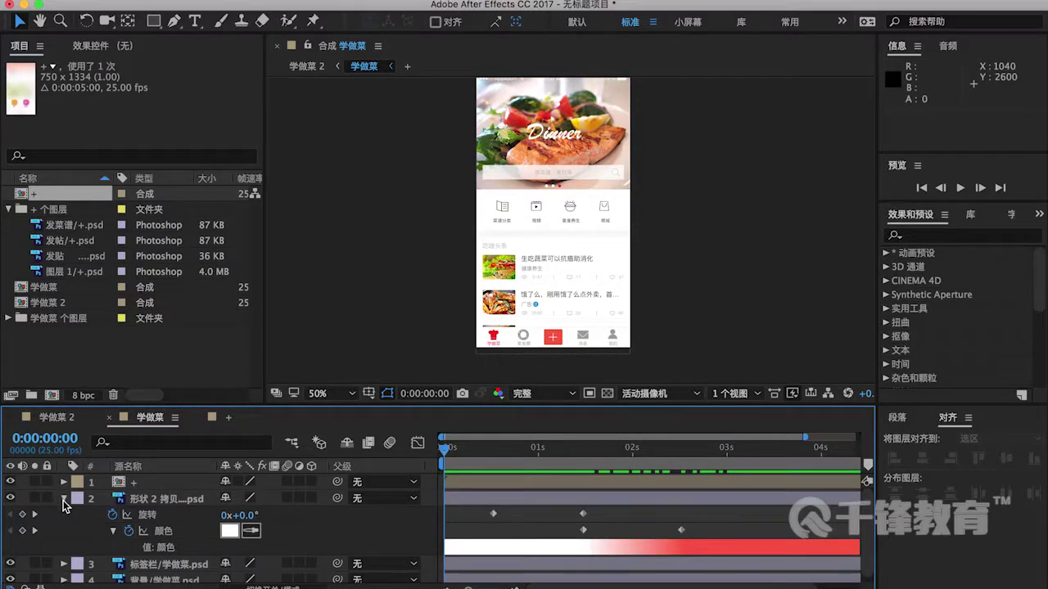
click(62, 498)
click(137, 501)
drag(146, 501, 142, 483)
key(space)
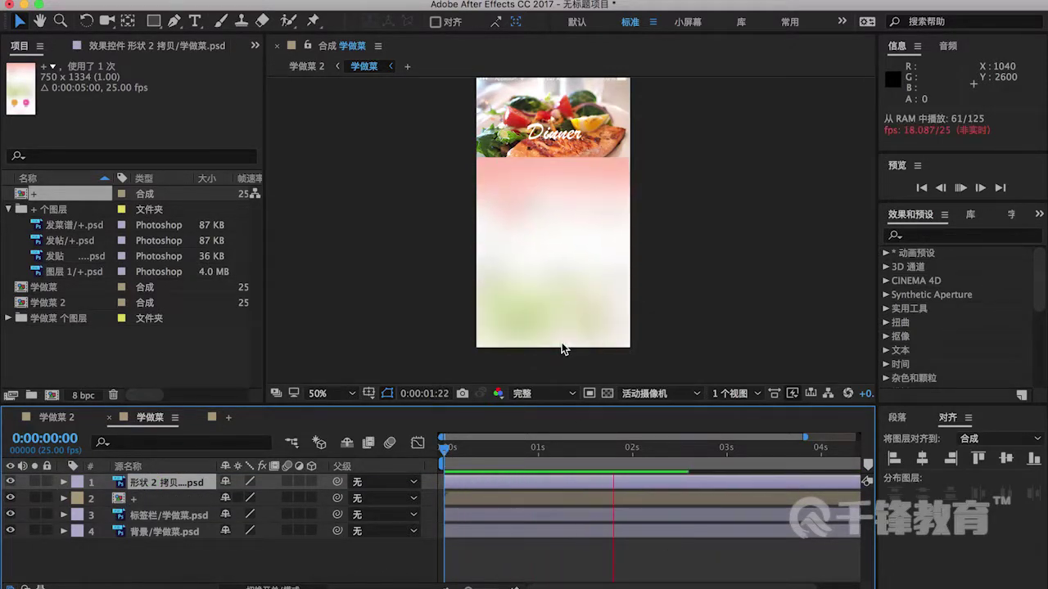
key(space)
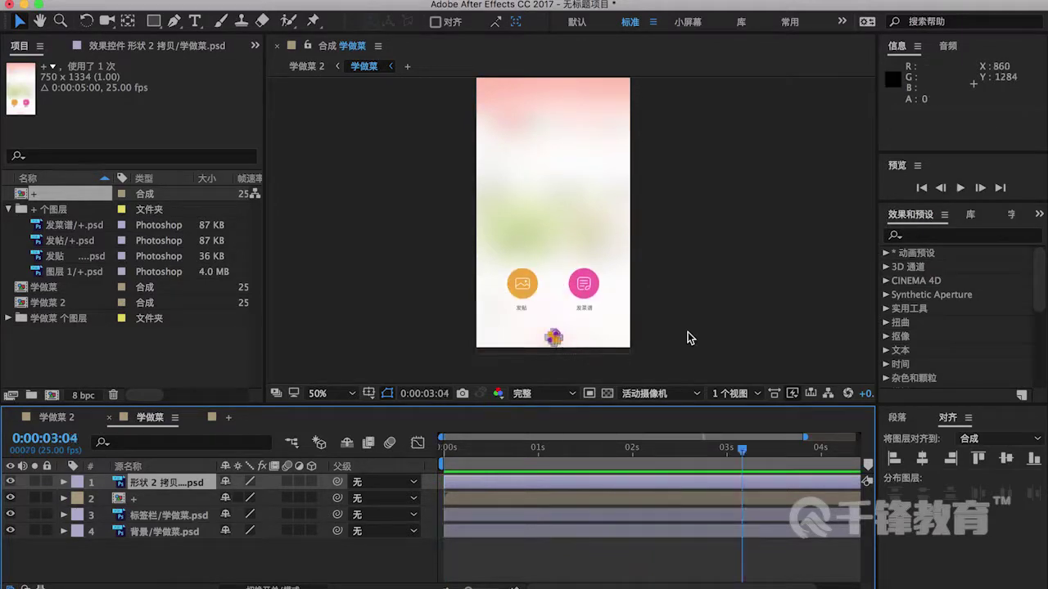
click(689, 332)
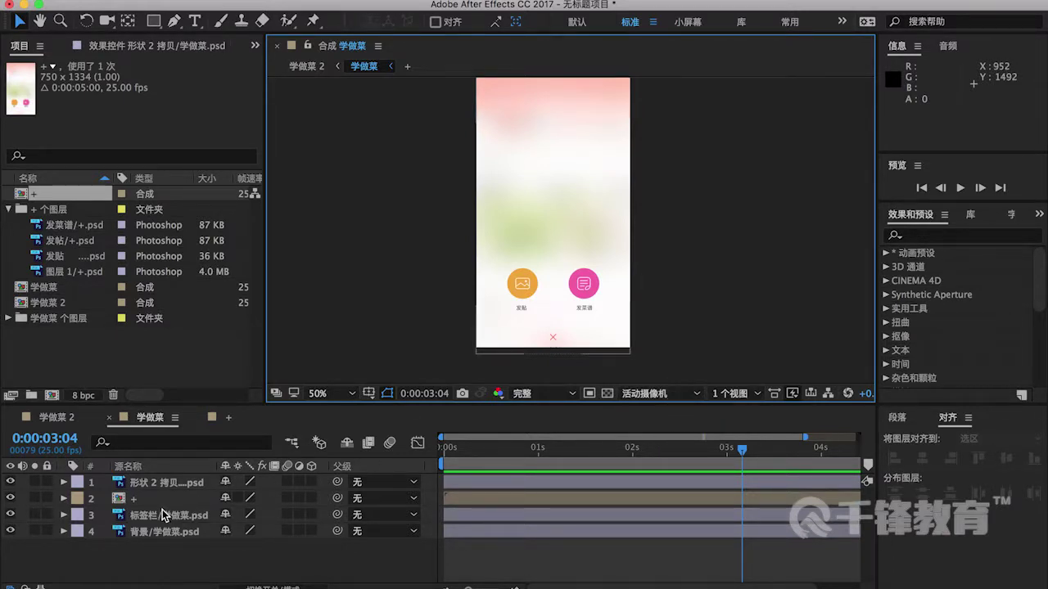
Step: Retime the 形状 2 拷贝 layer, moving its end rotation and first color keyframes to 0:00:01:00 and its last color keyframe to 0:00:01:13
drag(156, 545, 184, 491)
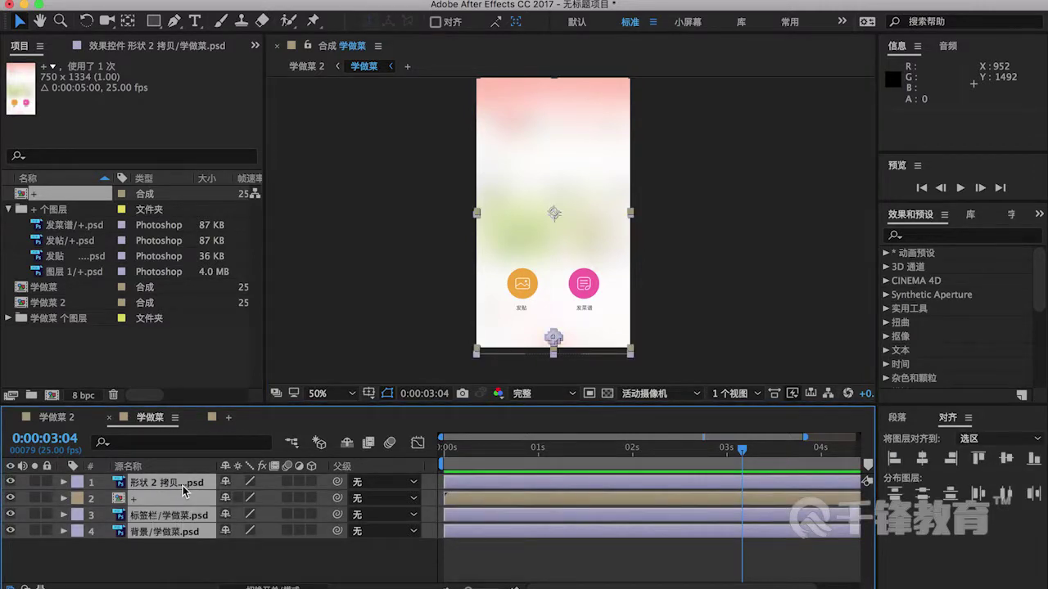
key(u)
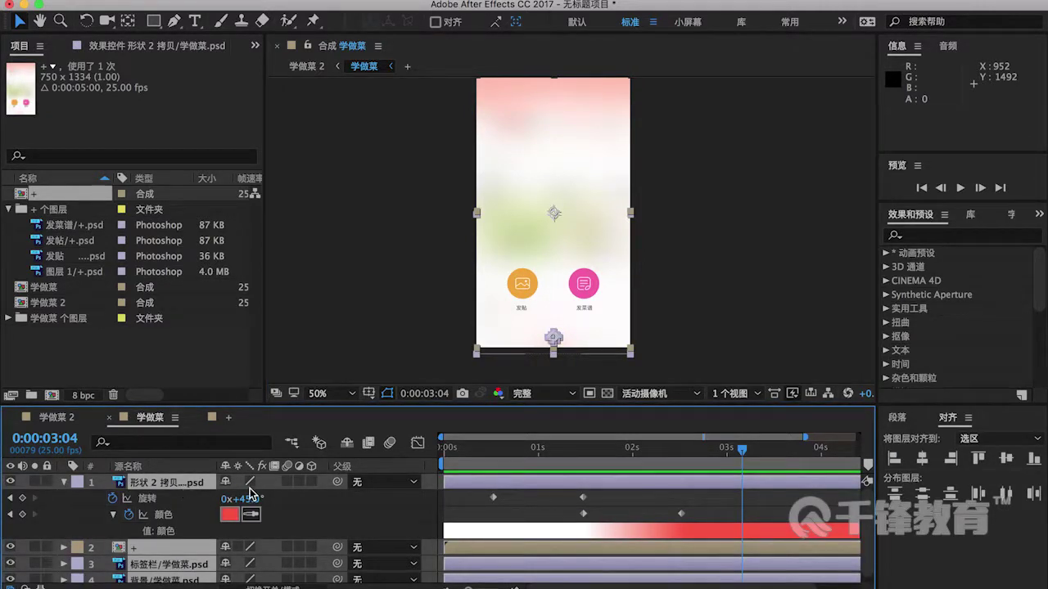
scroll(258, 508, down, 1)
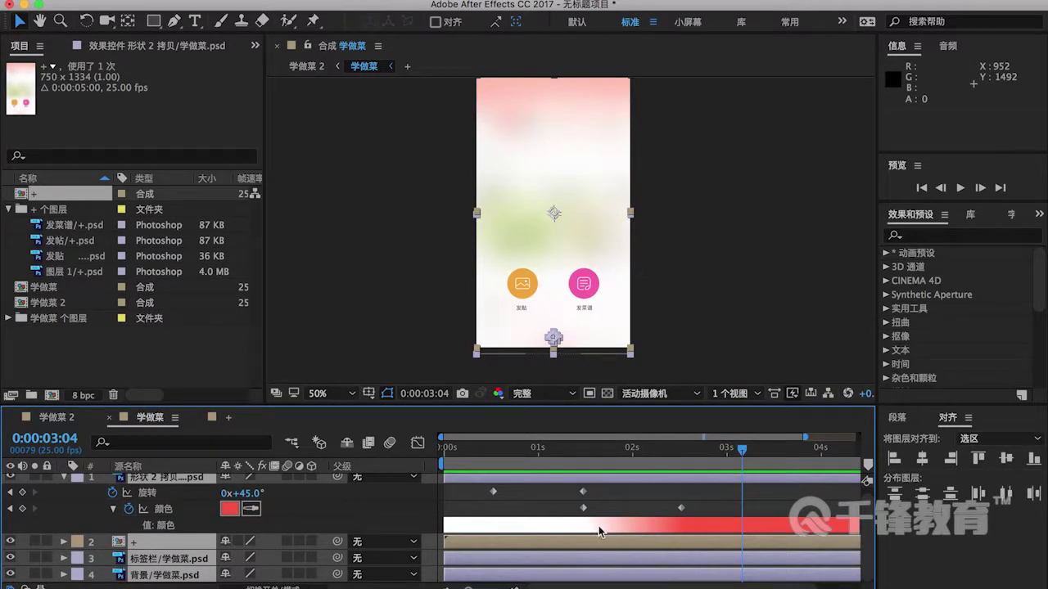
drag(595, 517, 539, 499)
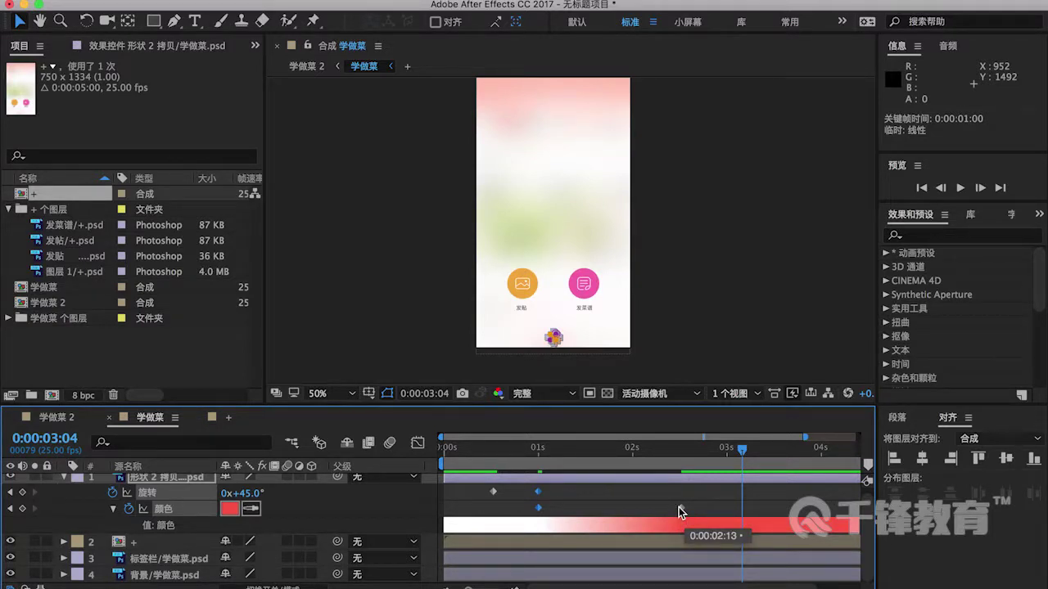
drag(678, 512, 590, 508)
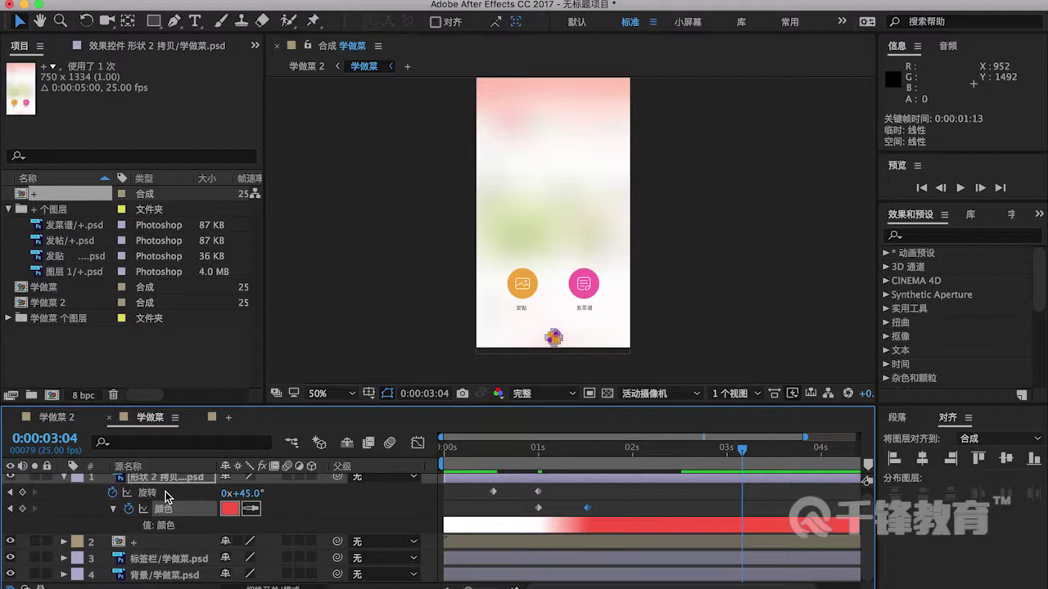
Step: Shift all layer keyframes in the + composition earlier together so the icons' slide-up starts at 0:00:01:13
click(213, 418)
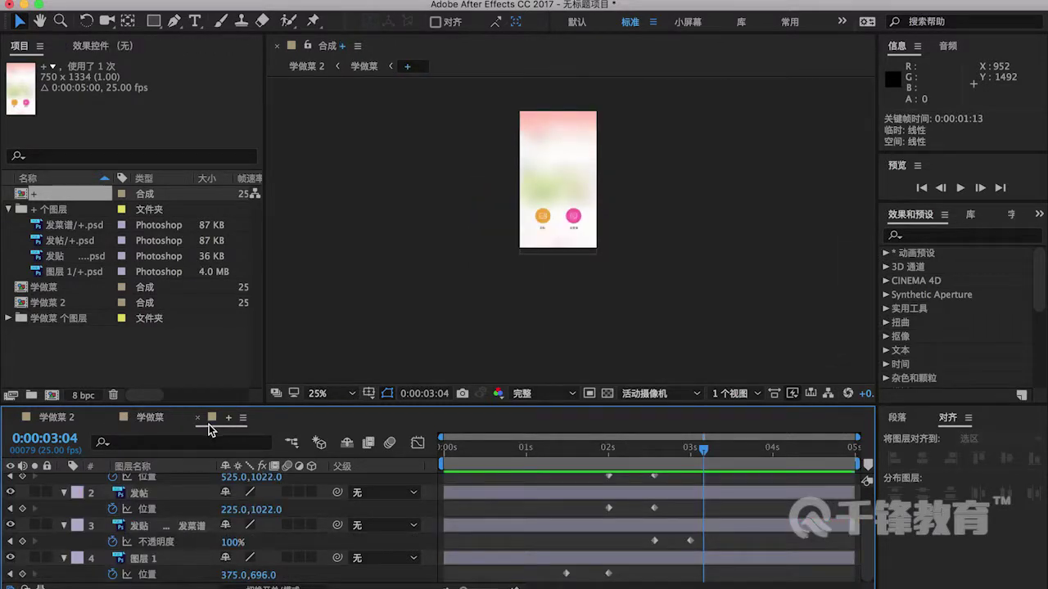
click(150, 417)
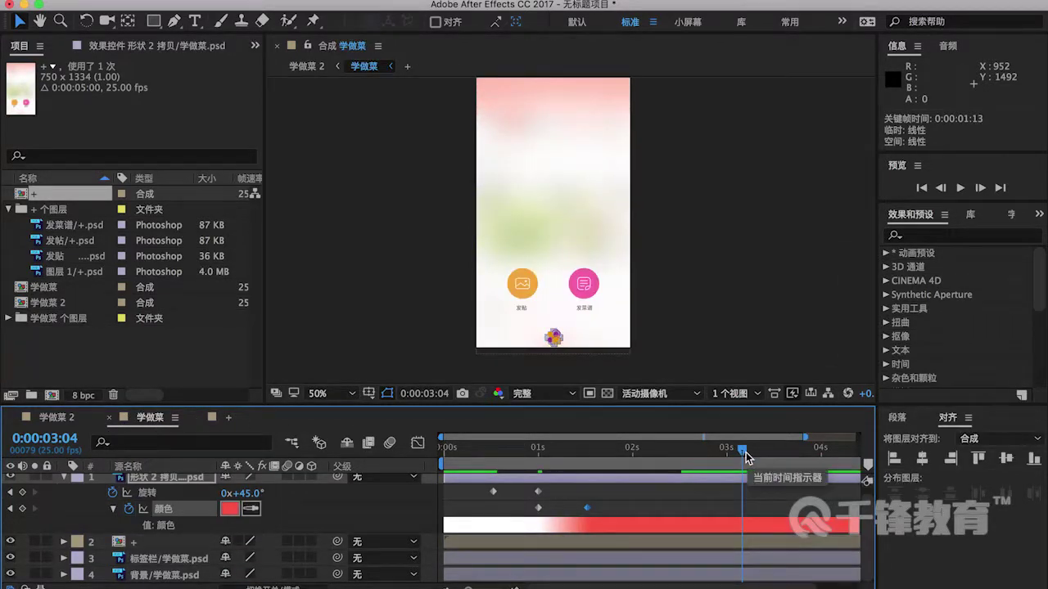
drag(690, 451, 587, 457)
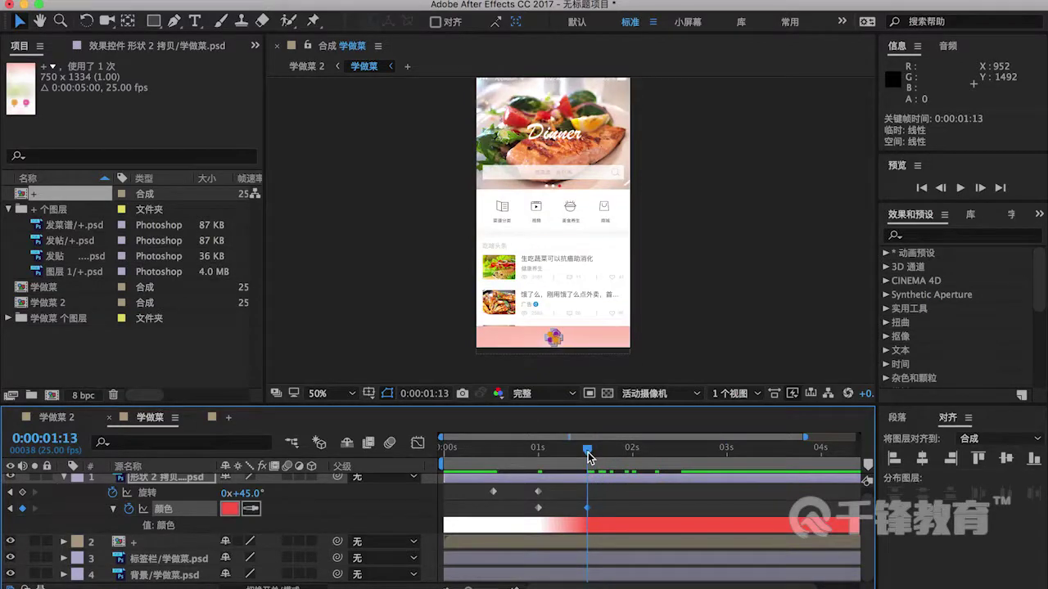
click(211, 422)
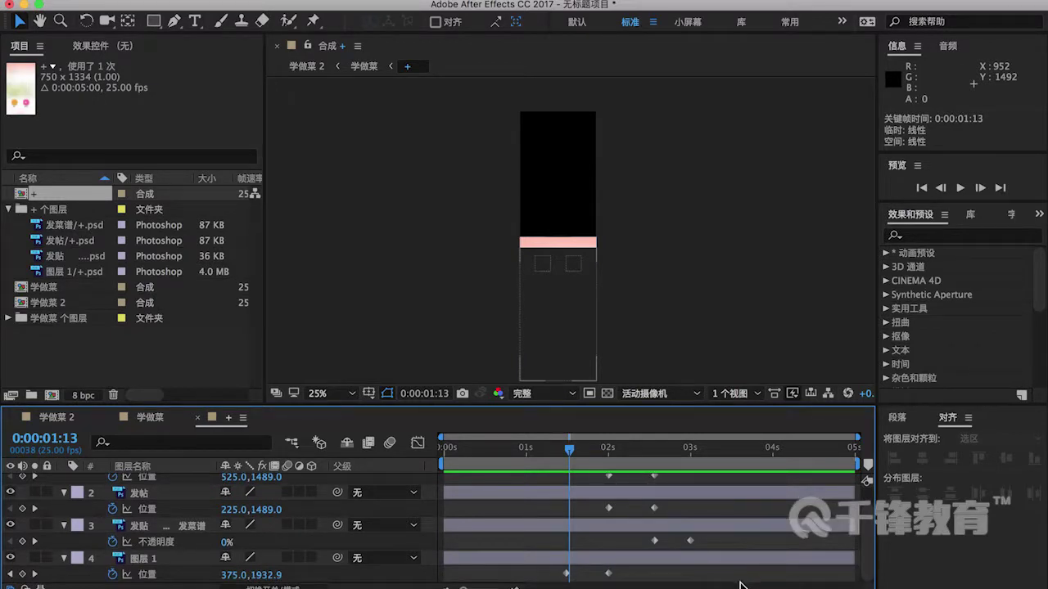
scroll(620, 532, up, 1)
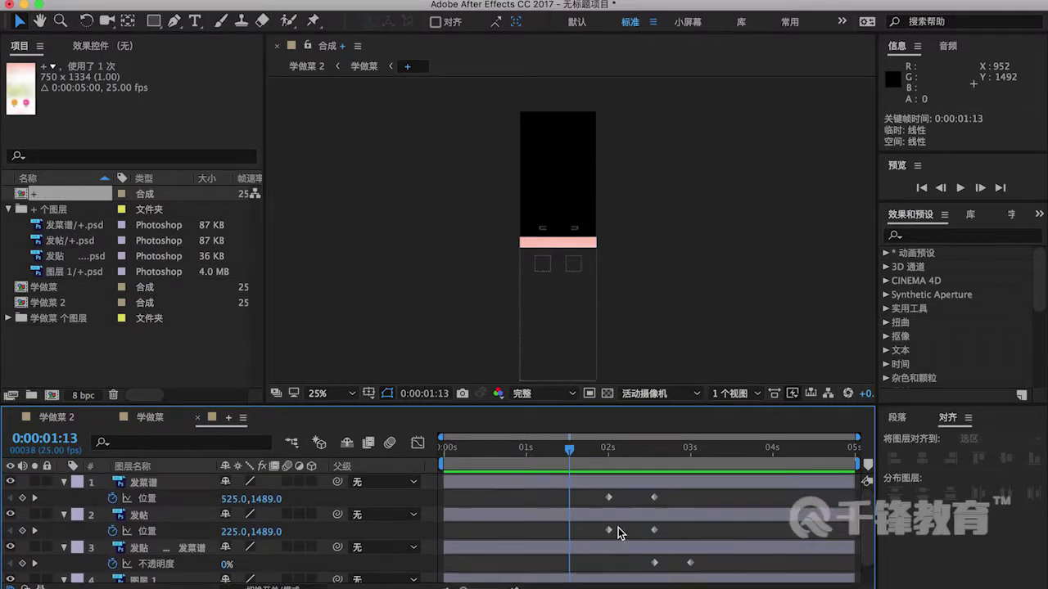
drag(596, 495, 730, 586)
scroll(712, 565, down, 1)
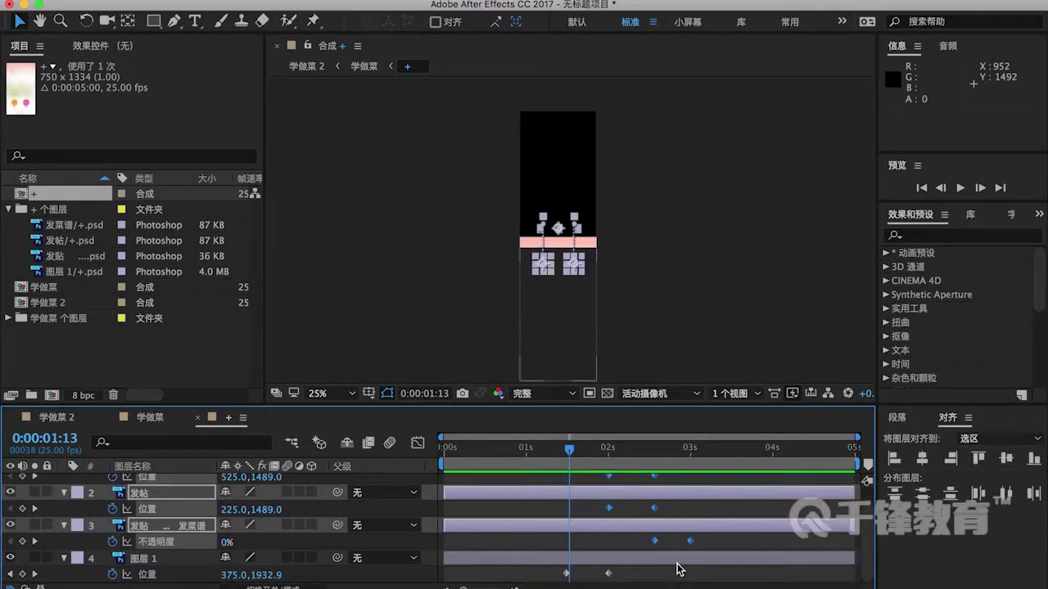
click(545, 568)
click(553, 569)
click(632, 584)
drag(554, 583, 715, 477)
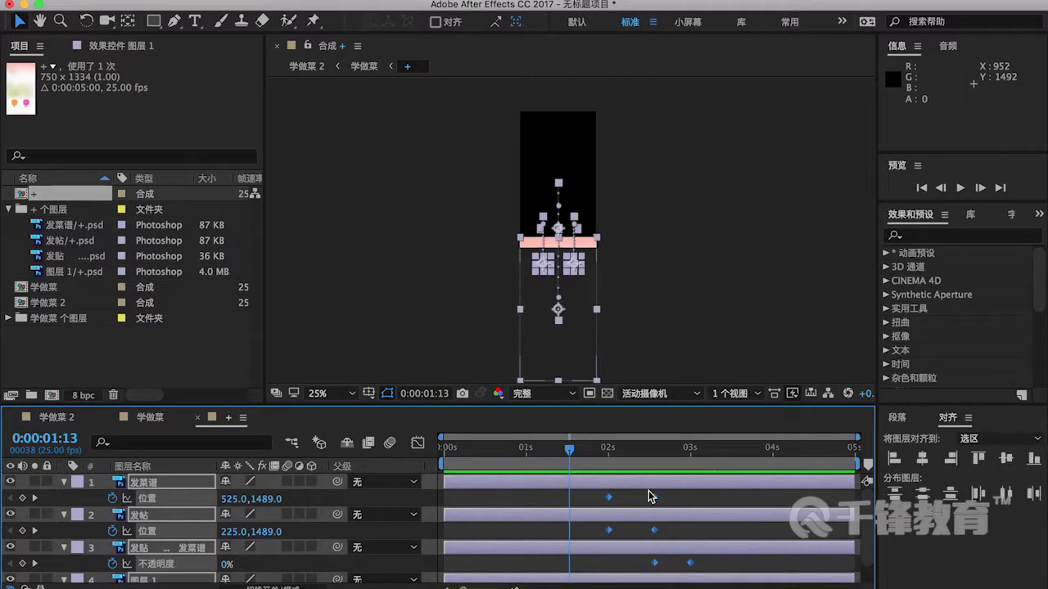
drag(608, 501, 570, 501)
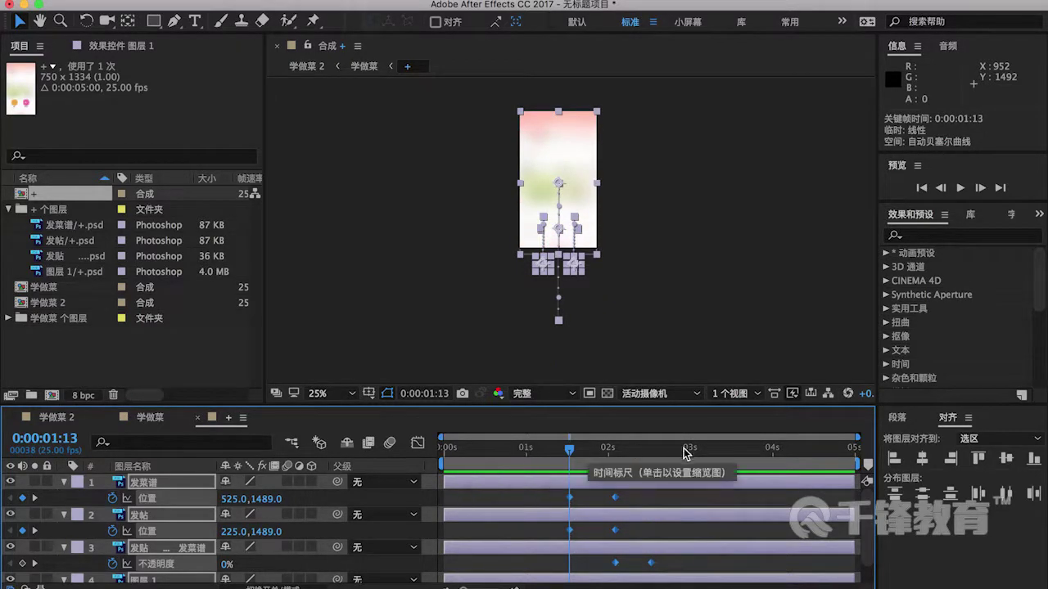
Step: Return to 0:00:00:00, show the 学做菜 composition in a maximized viewer at 100%, and advance to 0:00:00:01
drag(570, 453, 502, 449)
click(351, 328)
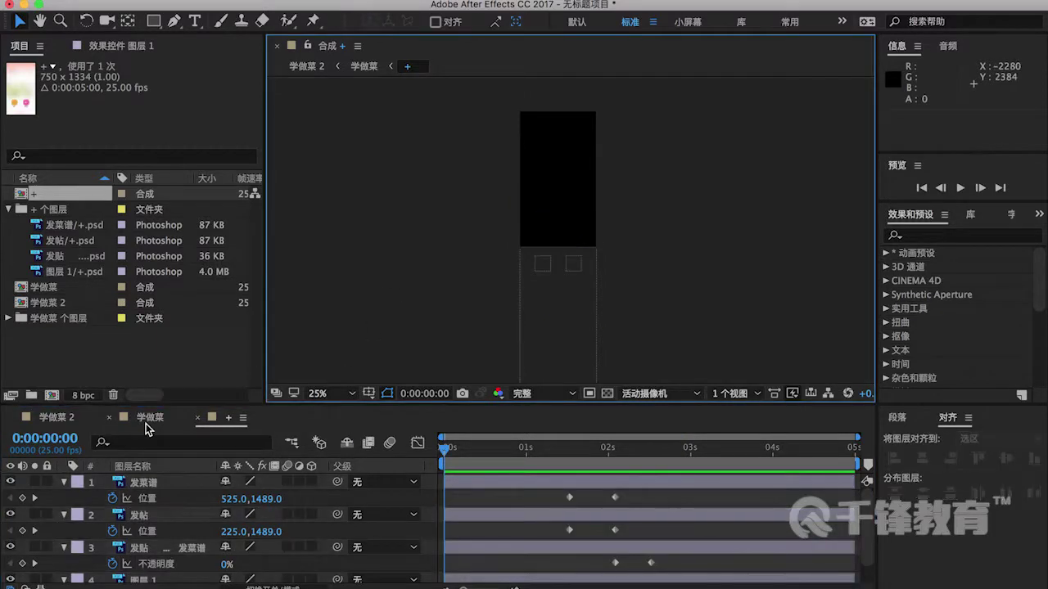
click(149, 419)
click(356, 266)
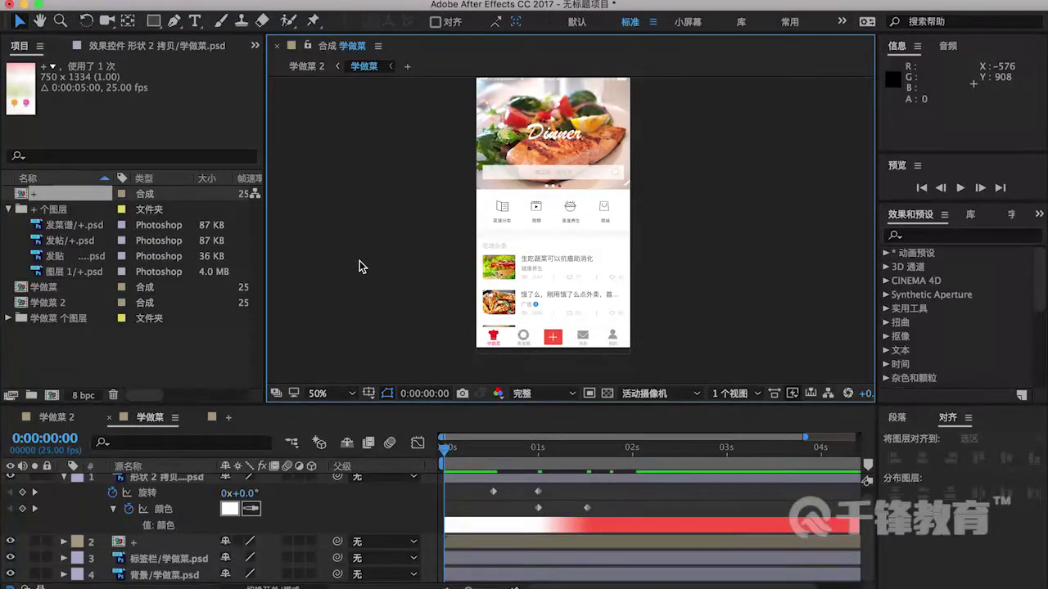
key(grave)
key(period)
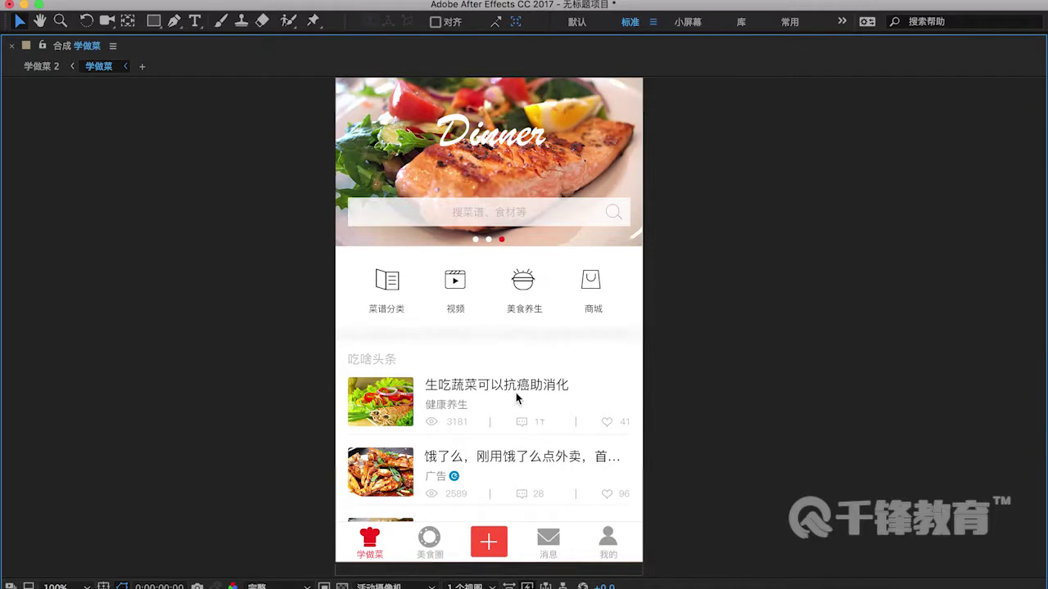
drag(488, 345, 502, 350)
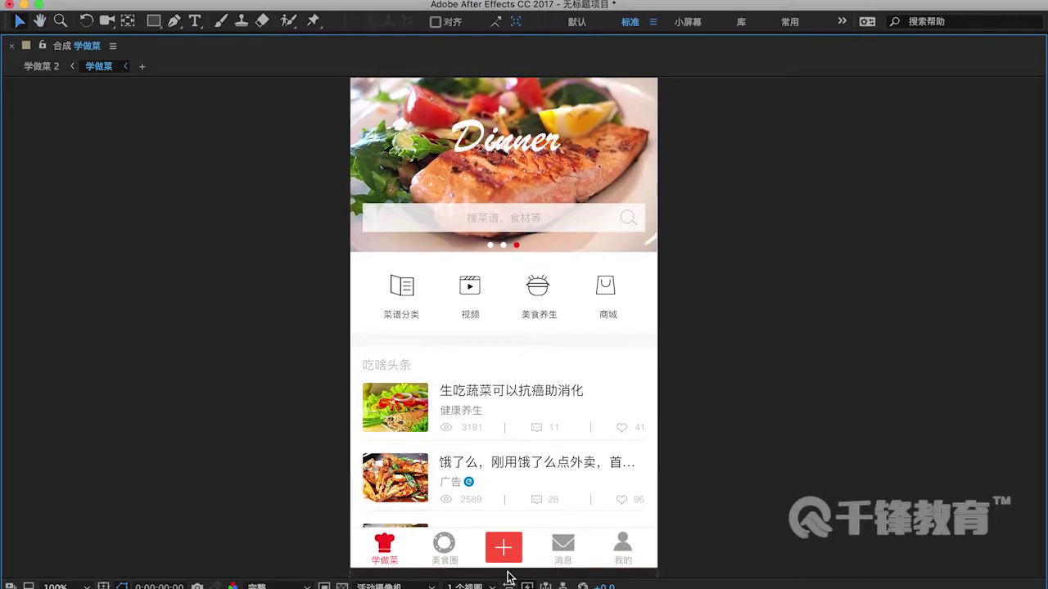
key(Page_Down)
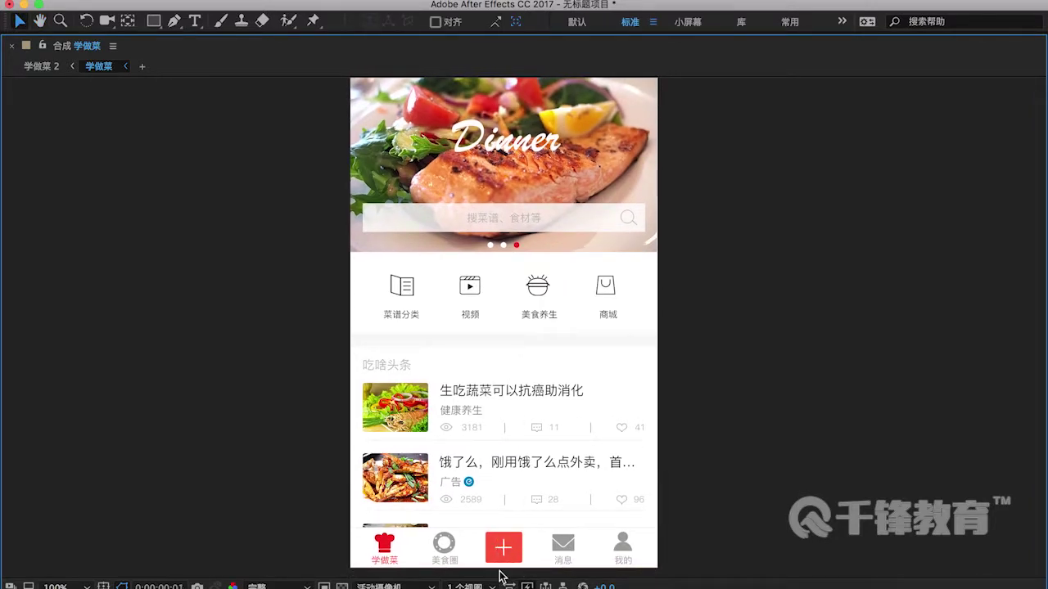